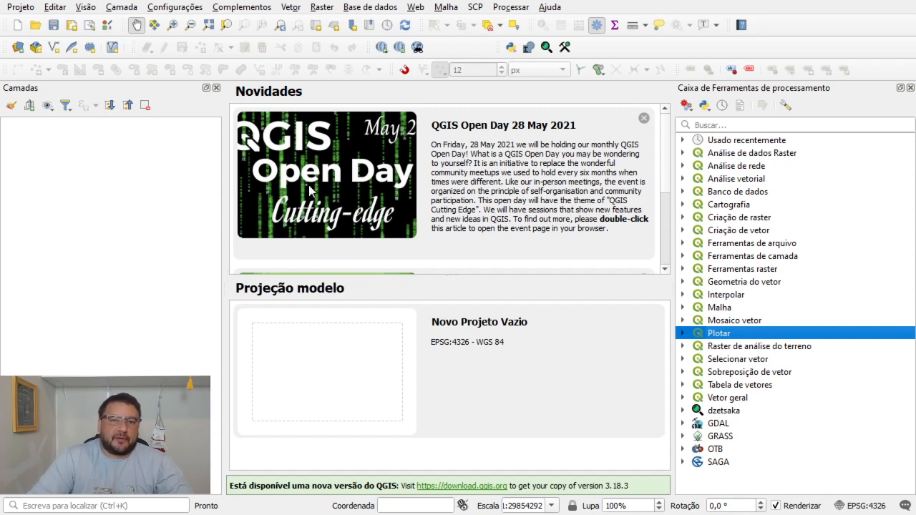
Add the raster Imagem.tif from the Público\Aula_segmentacao folder on drive C: to the project as a layer.
{"action": "left_click", "coordinate": [17, 51]}
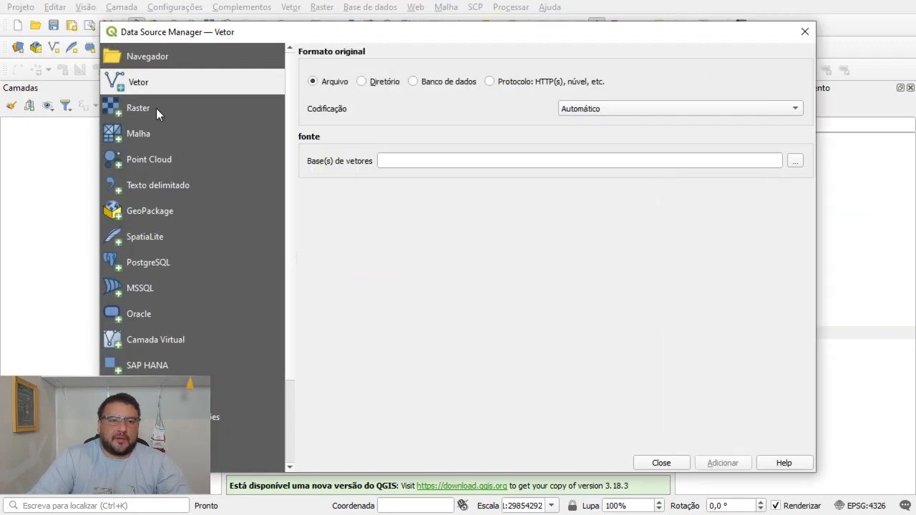
{"action": "left_click", "coordinate": [158, 113]}
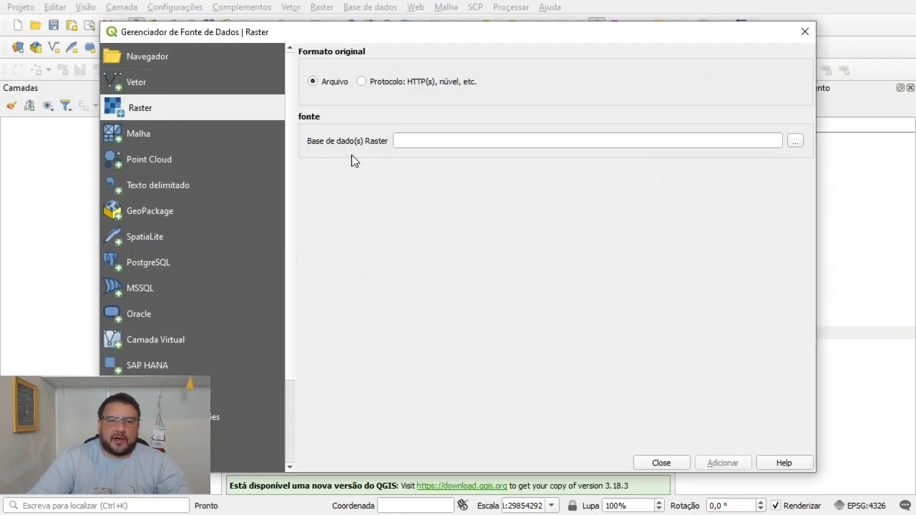
{"action": "left_click", "coordinate": [797, 143]}
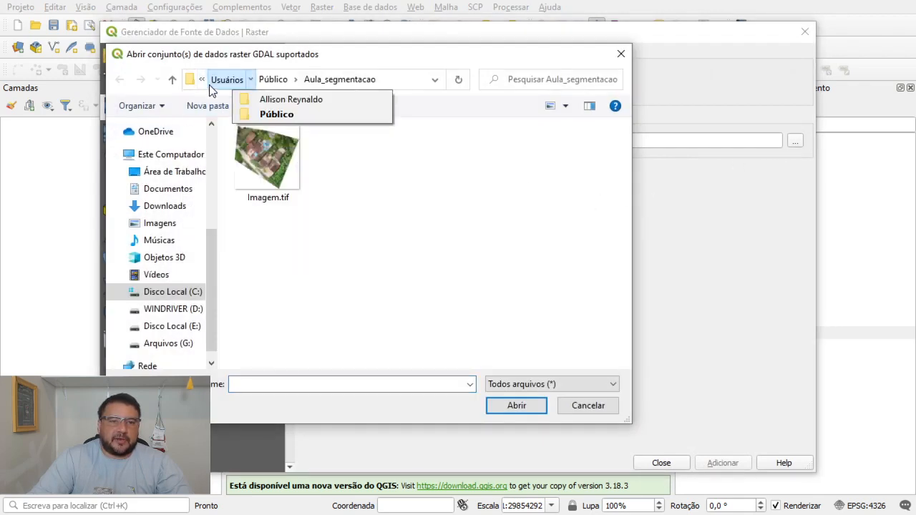
{"action": "left_click", "coordinate": [202, 81]}
{"action": "left_click", "coordinate": [210, 97]}
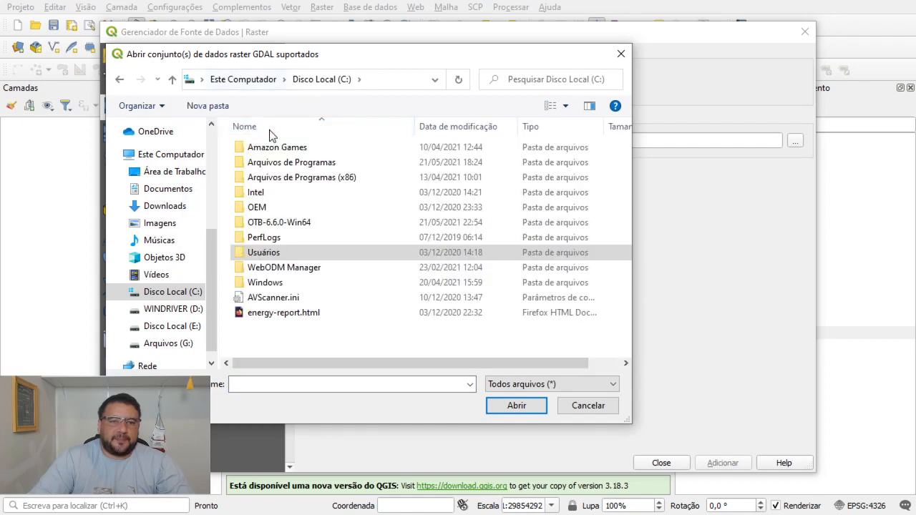
{"action": "double_click", "coordinate": [262, 254]}
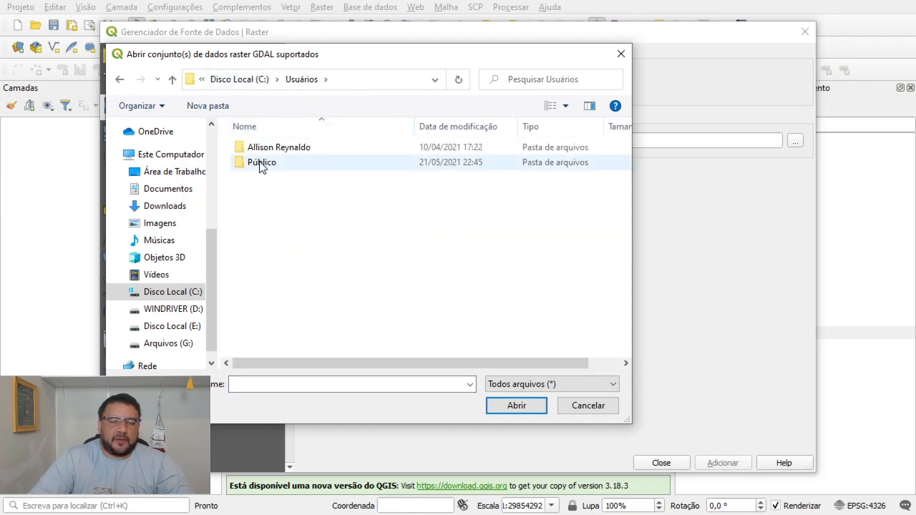
{"action": "double_click", "coordinate": [262, 163]}
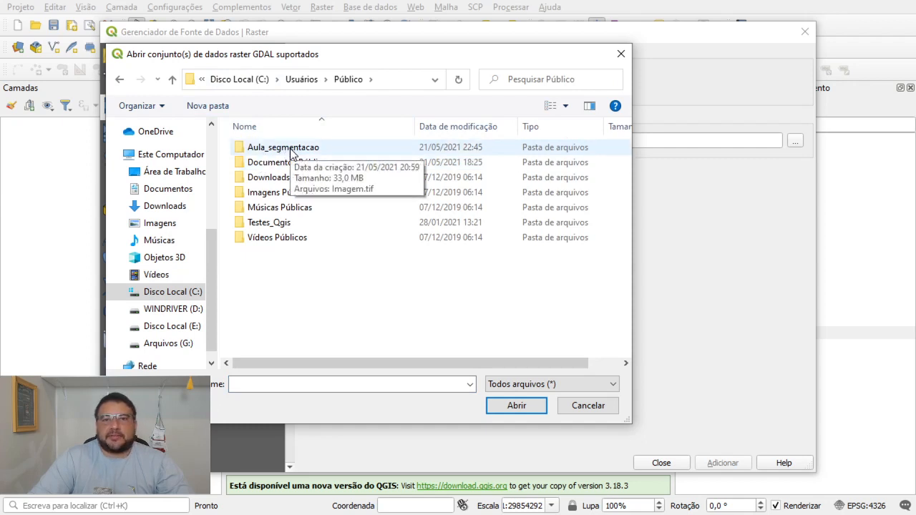
{"action": "double_click", "coordinate": [286, 148]}
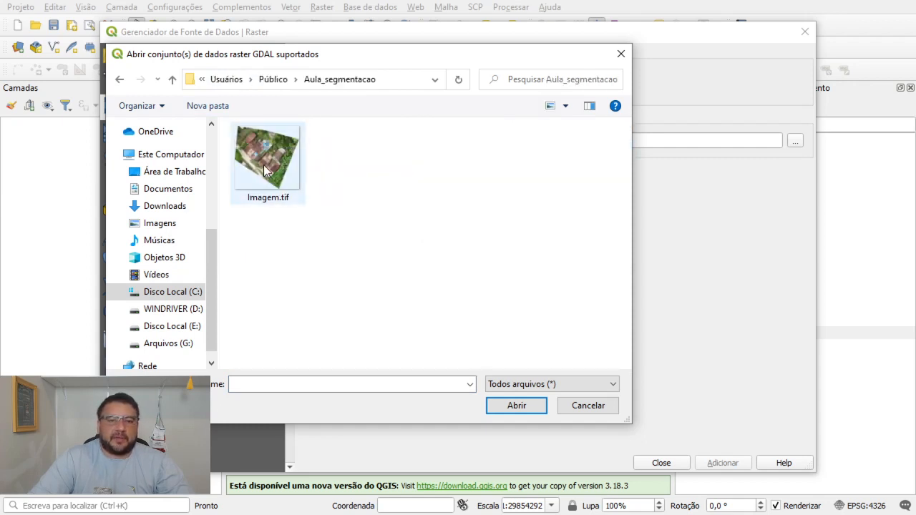
{"action": "left_click", "coordinate": [276, 147]}
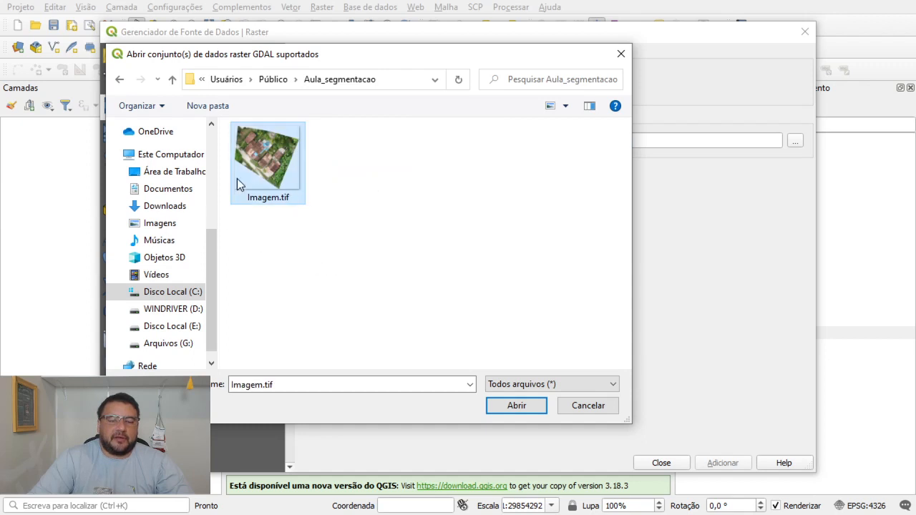
{"action": "left_click", "coordinate": [517, 405]}
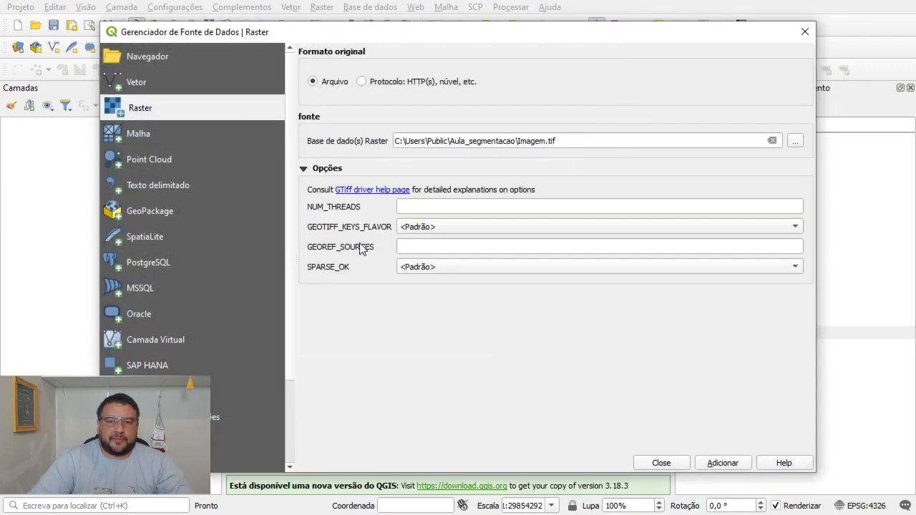
{"action": "left_click", "coordinate": [720, 464]}
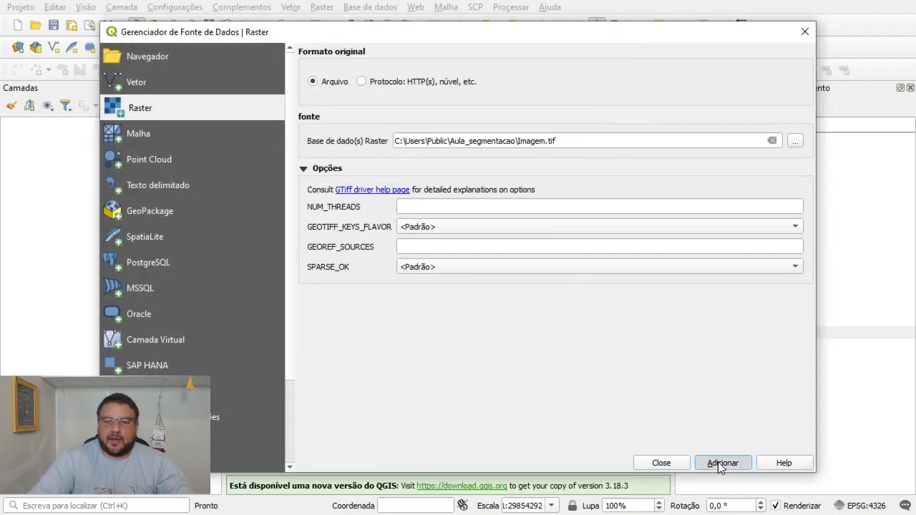
{"action": "left_click", "coordinate": [676, 470]}
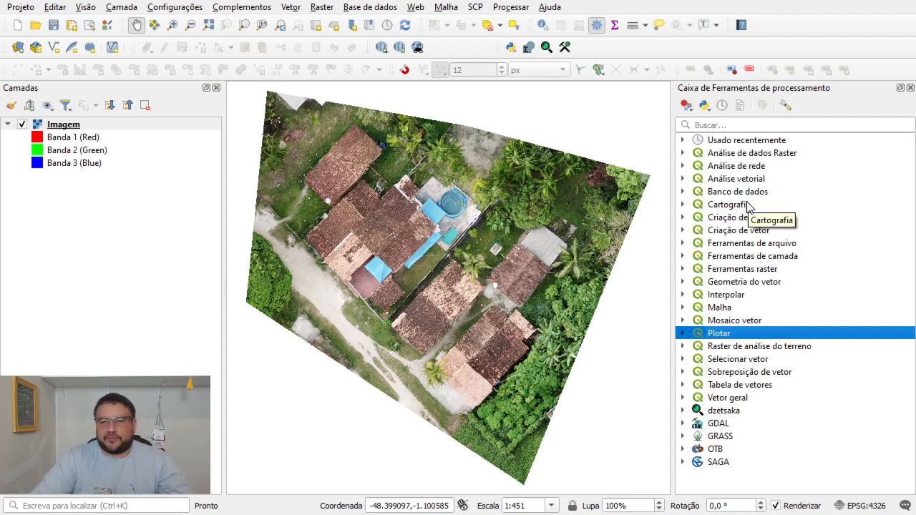
Open the LargeScaleMeanShift tool from the Segmentation group of the OTB processing algorithms.
{"action": "left_click", "coordinate": [685, 448]}
{"action": "scroll", "coordinate": [760, 358], "scroll_direction": "down", "scroll_amount": 3}
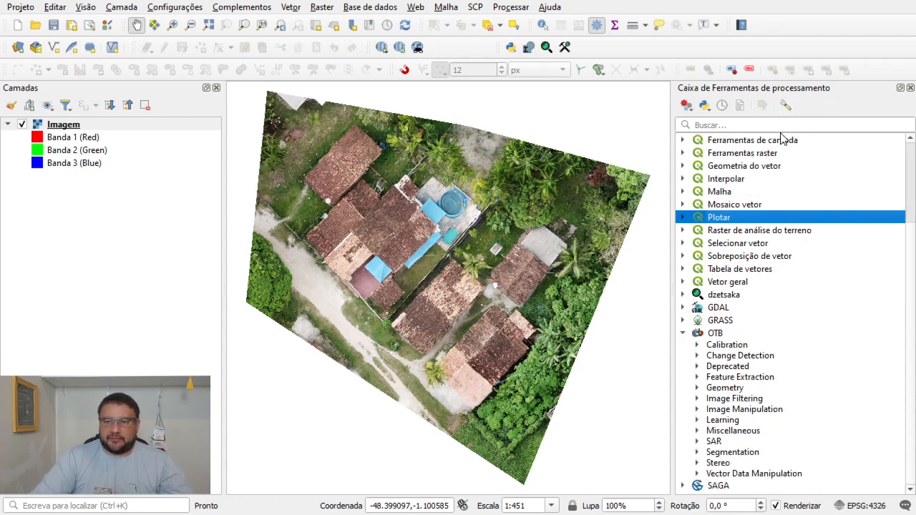
{"action": "left_click", "coordinate": [511, 7]}
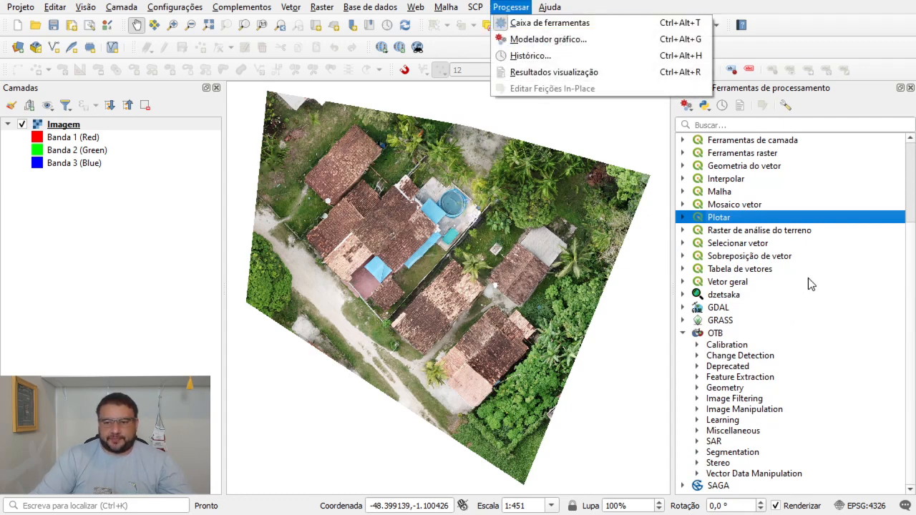
{"action": "left_click", "coordinate": [712, 335]}
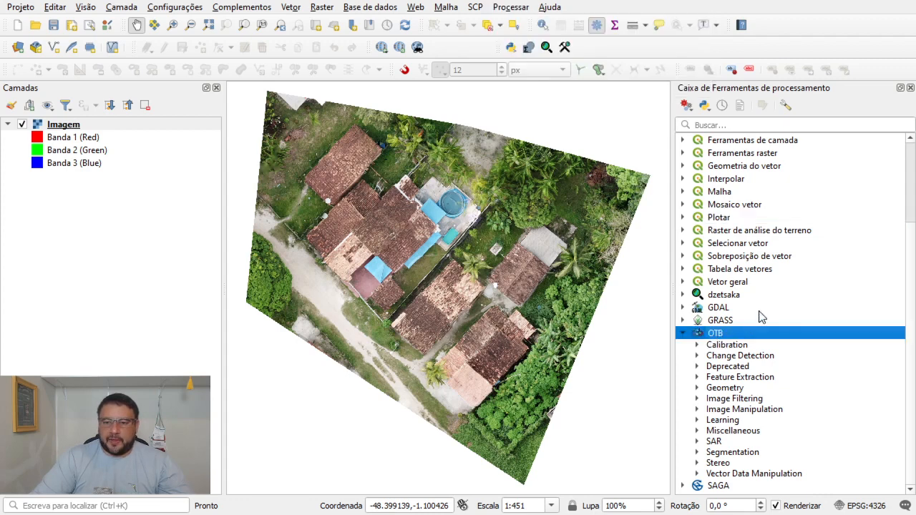
{"action": "left_click", "coordinate": [699, 452]}
{"action": "scroll", "coordinate": [773, 388], "scroll_direction": "down", "scroll_amount": 4}
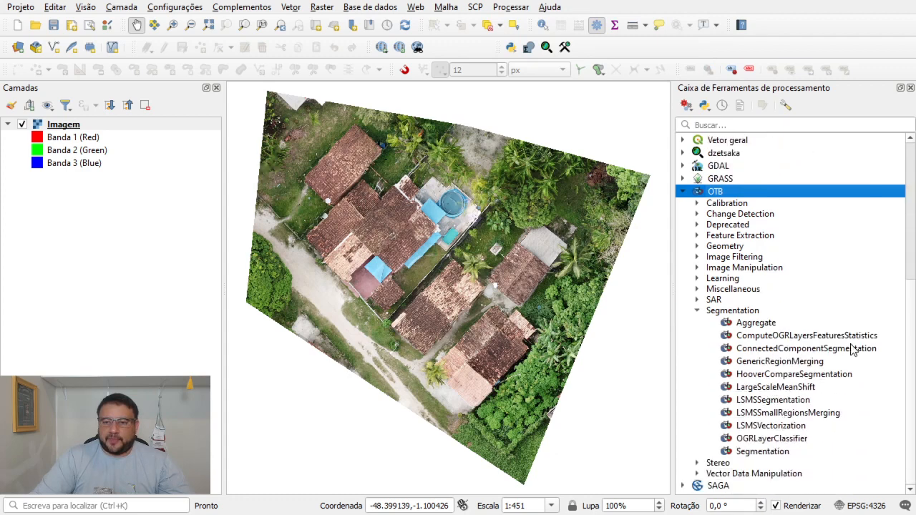
{"action": "double_click", "coordinate": [776, 387]}
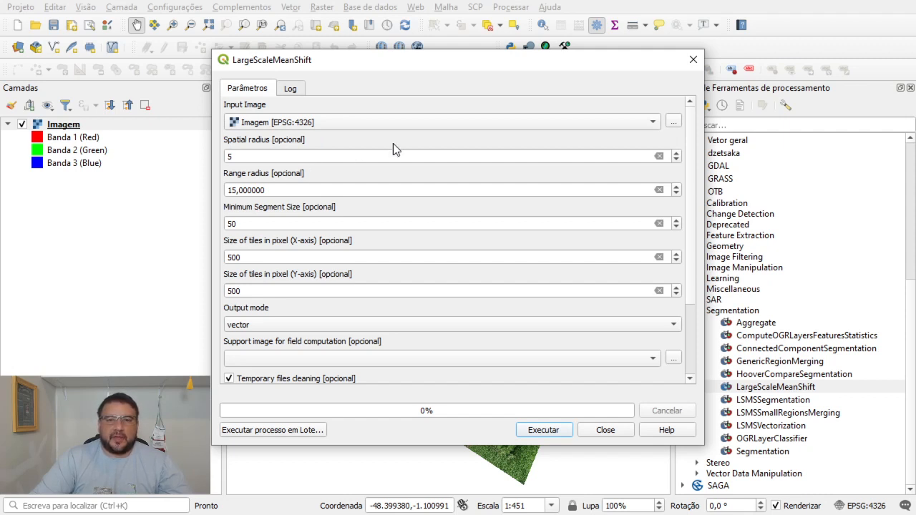
Set the segmentation's spatial radius to 26 and its range radius to 6.
{"action": "left_click_drag", "start_coordinate": [408, 70], "coordinate": [592, 73]}
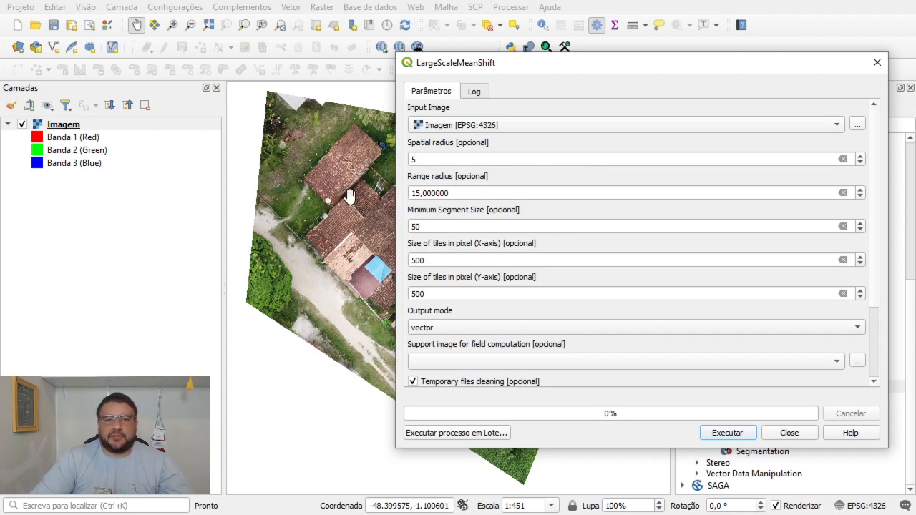
{"action": "left_click_drag", "start_coordinate": [661, 63], "coordinate": [530, 71]}
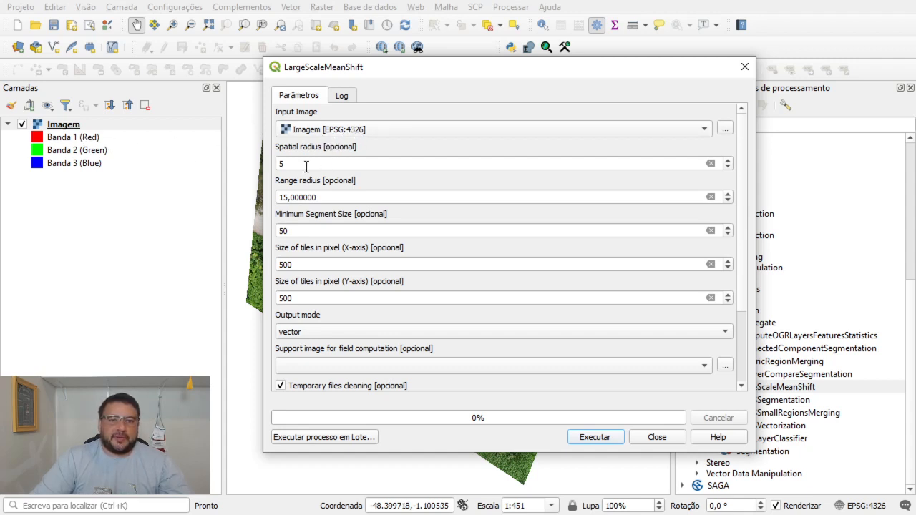
{"action": "left_click_drag", "start_coordinate": [303, 164], "coordinate": [269, 166]}
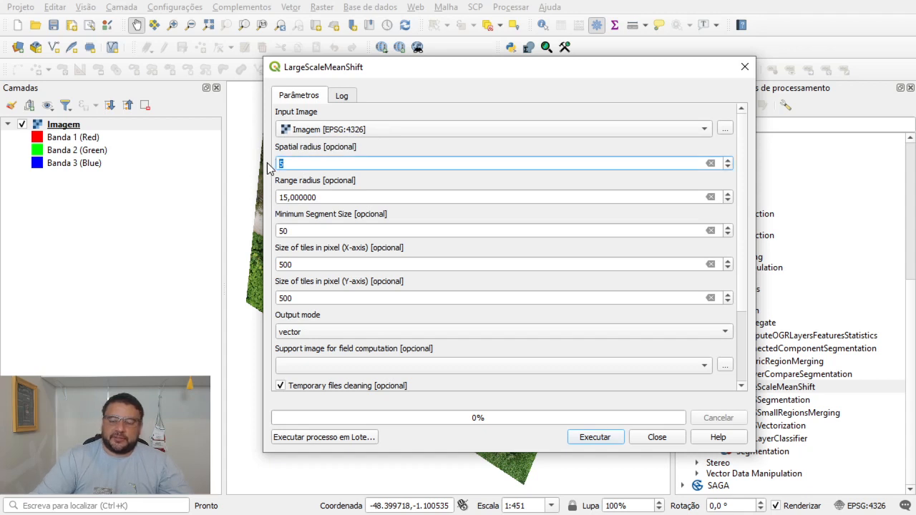
{"action": "type", "text": "25"}
{"action": "key", "text": "BackSpace"}
{"action": "type", "text": "6"}
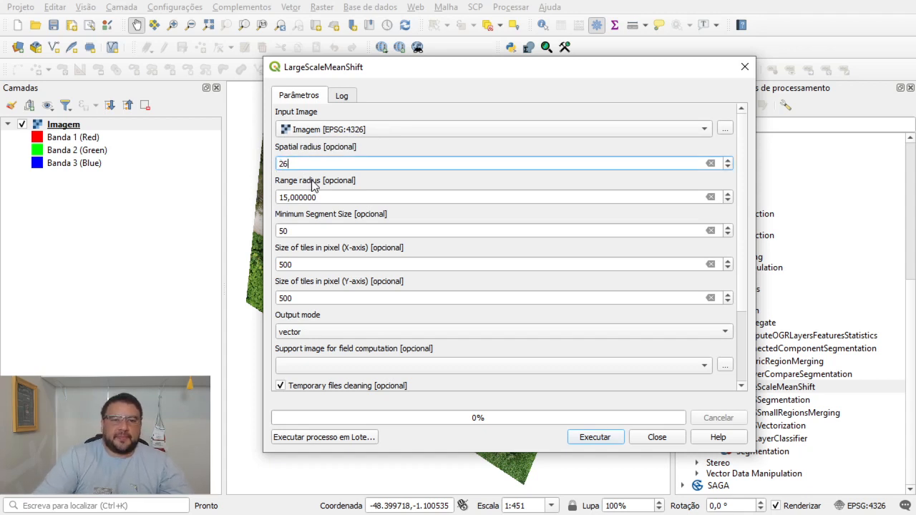
{"action": "left_click_drag", "start_coordinate": [329, 197], "coordinate": [279, 199]}
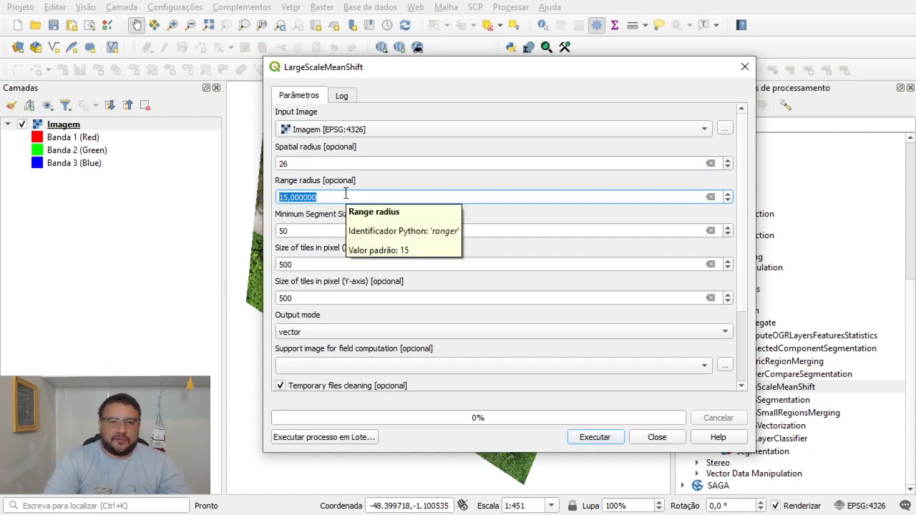
{"action": "type", "text": "6"}
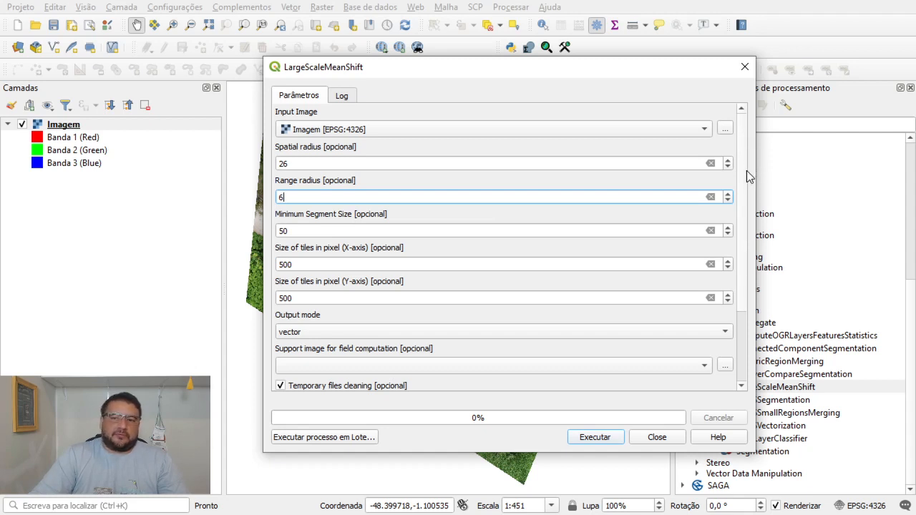
Set the output vector file to segmentacao.shp in the Aula_segmentacao folder, run the segmentation and close the tool.
{"action": "scroll", "coordinate": [747, 171], "scroll_direction": "down", "scroll_amount": 5}
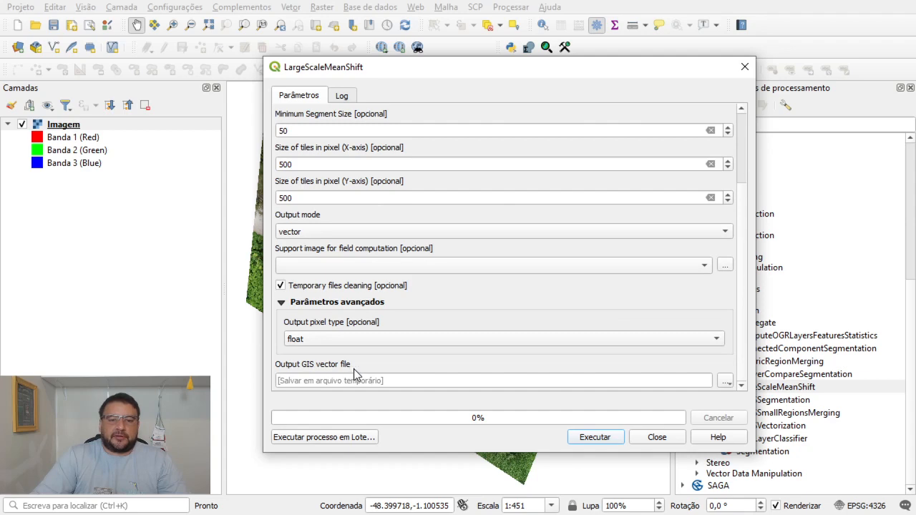
{"action": "left_click", "coordinate": [723, 381]}
{"action": "left_click", "coordinate": [747, 413]}
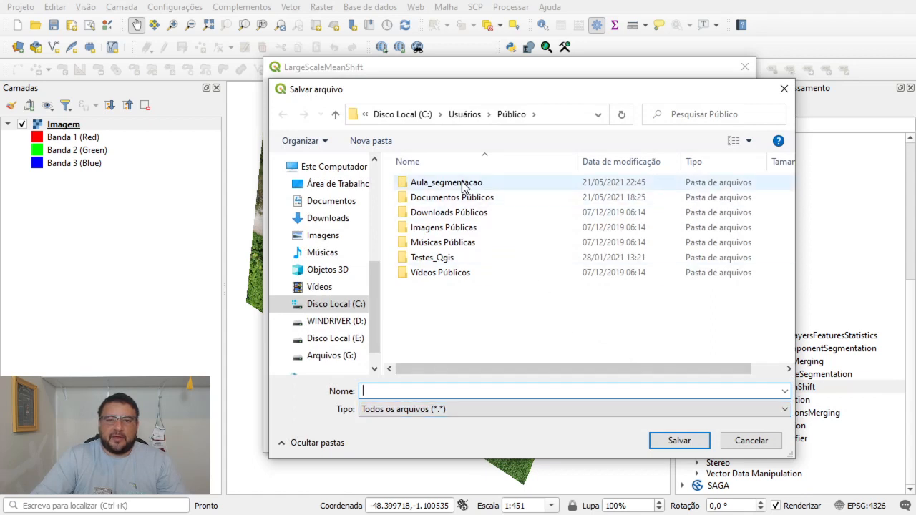
{"action": "double_click", "coordinate": [464, 184]}
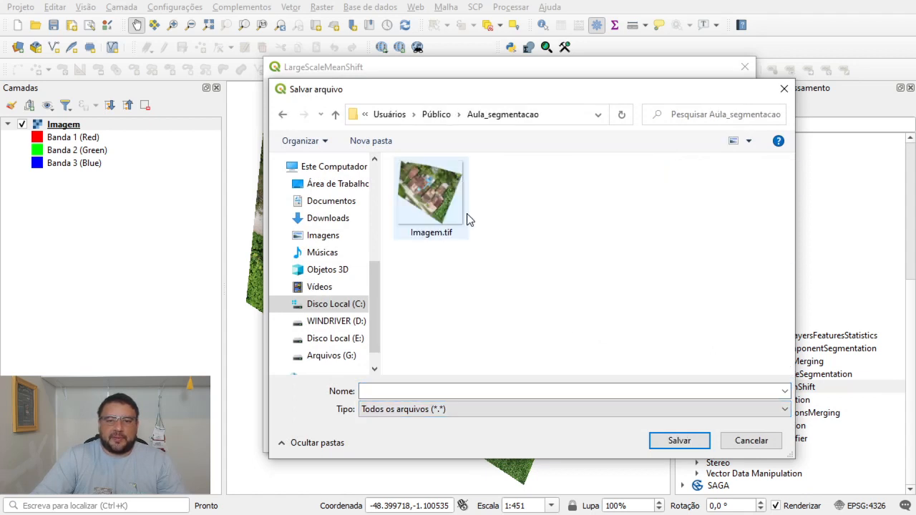
{"action": "left_click", "coordinate": [450, 389]}
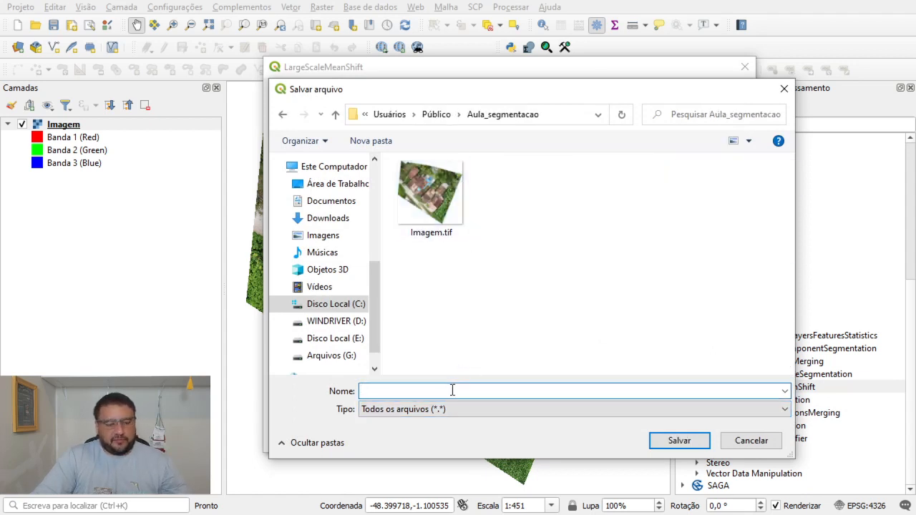
{"action": "type", "text": "segmentacao.shp"}
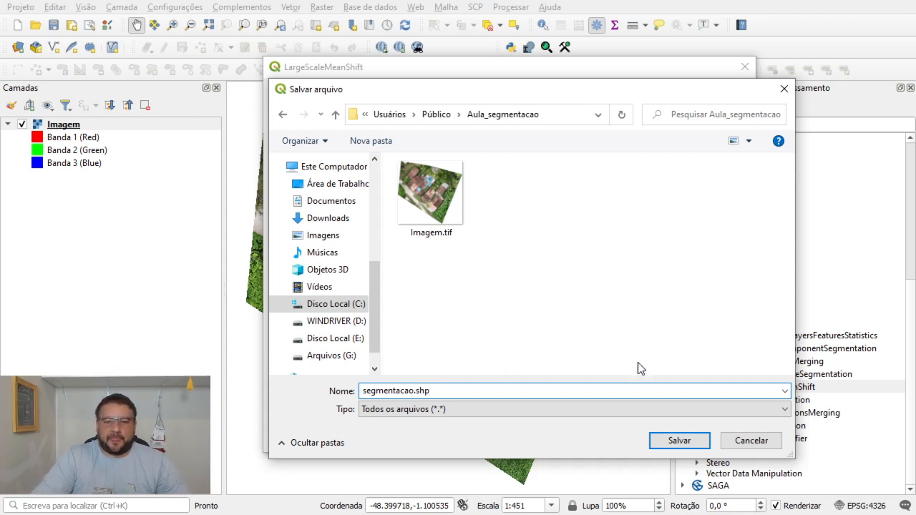
{"action": "left_click", "coordinate": [679, 441]}
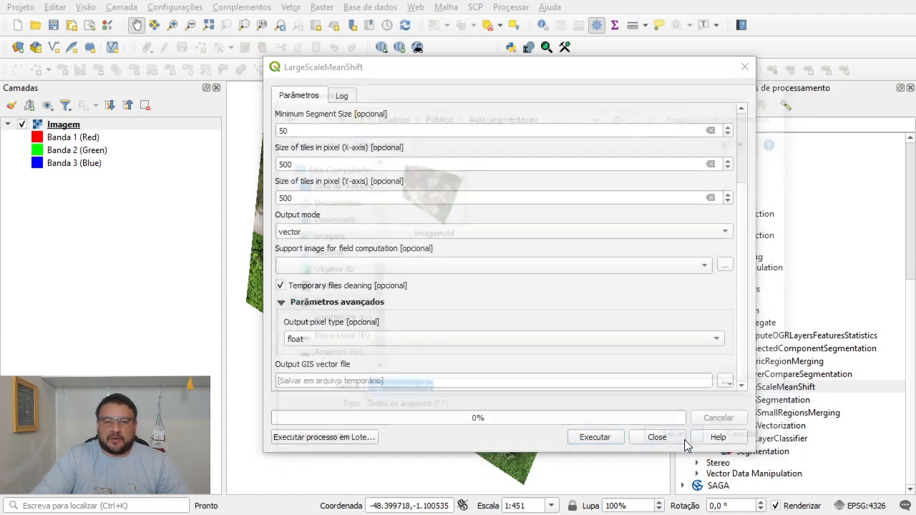
{"action": "left_click", "coordinate": [595, 437]}
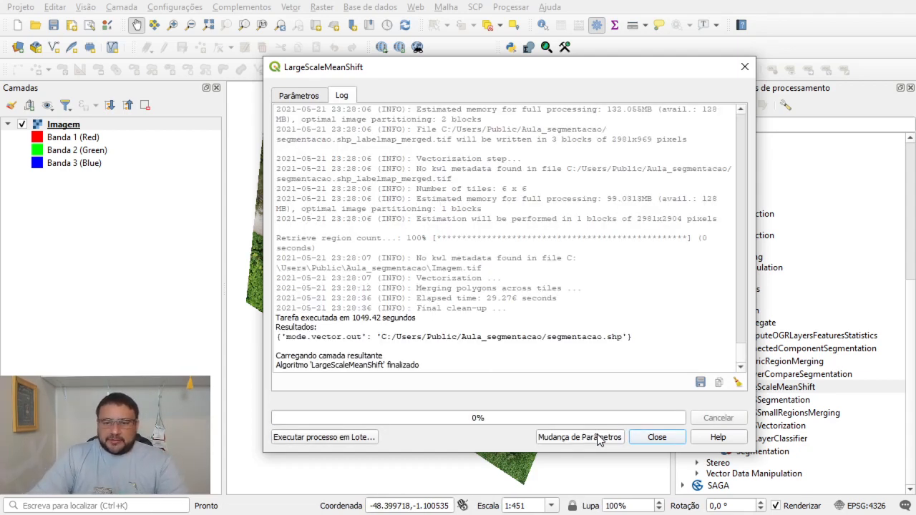
{"action": "left_click", "coordinate": [652, 437]}
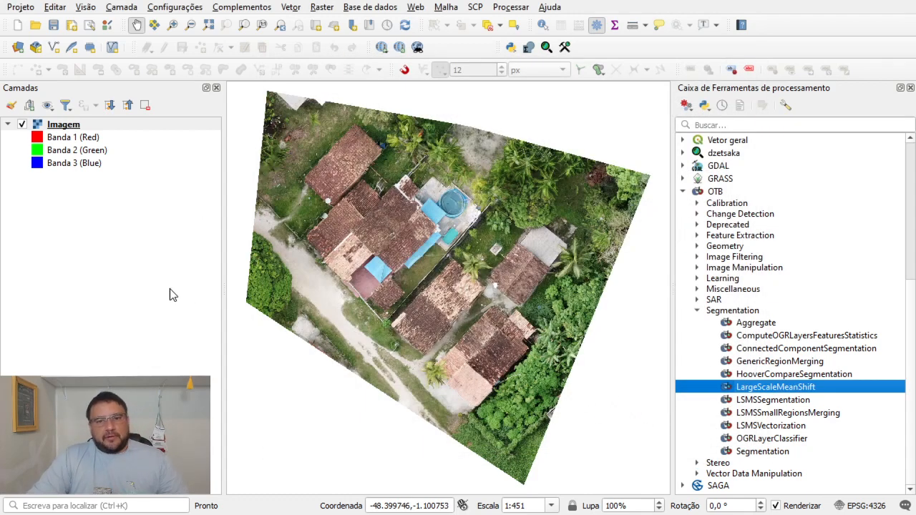
Add the vector file segmentacao.shp from the Aula_segmentacao folder to the project as a layer.
{"action": "left_click", "coordinate": [19, 48]}
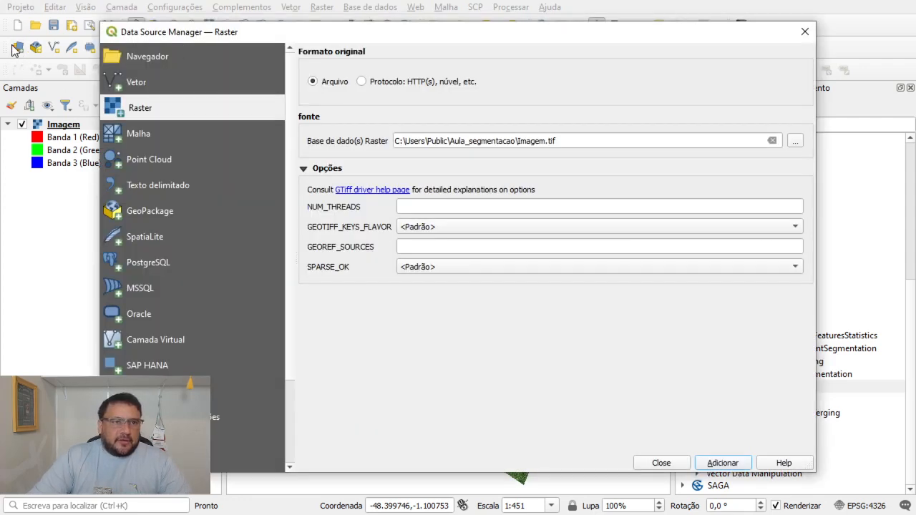
{"action": "left_click", "coordinate": [137, 87]}
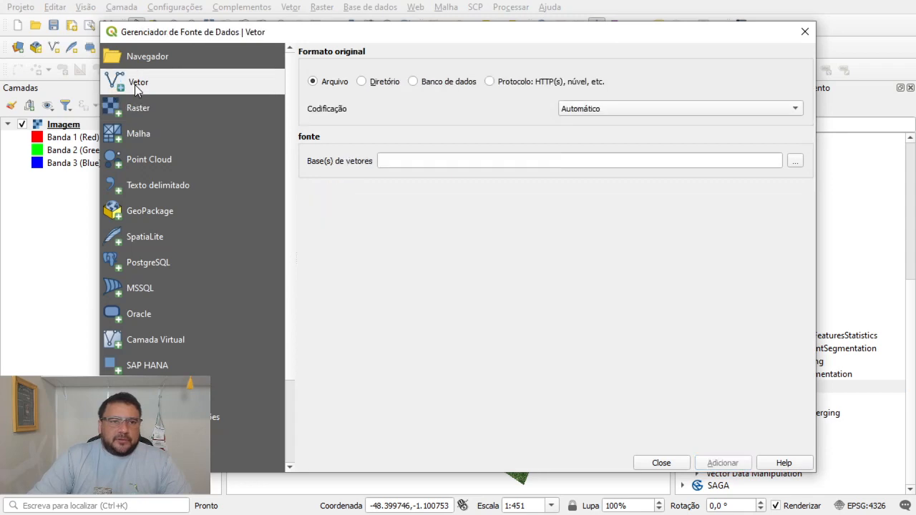
{"action": "left_click", "coordinate": [795, 162]}
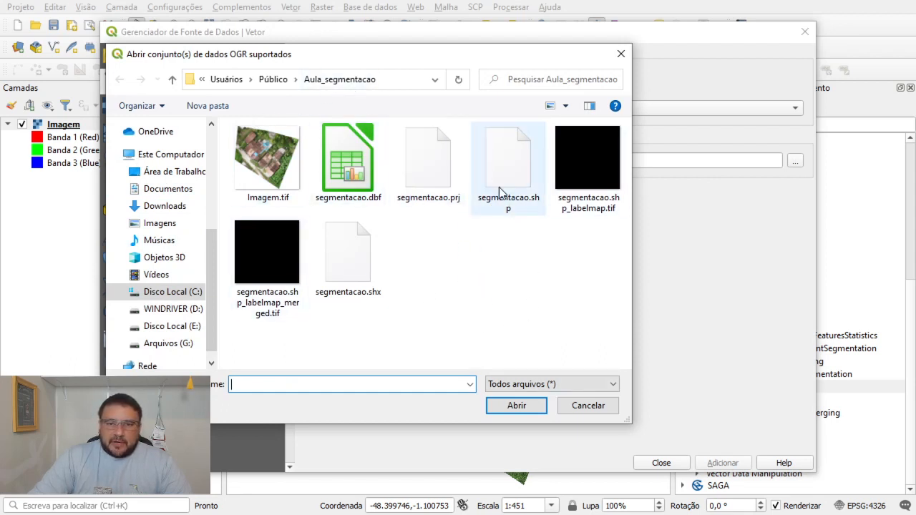
{"action": "left_click", "coordinate": [511, 209]}
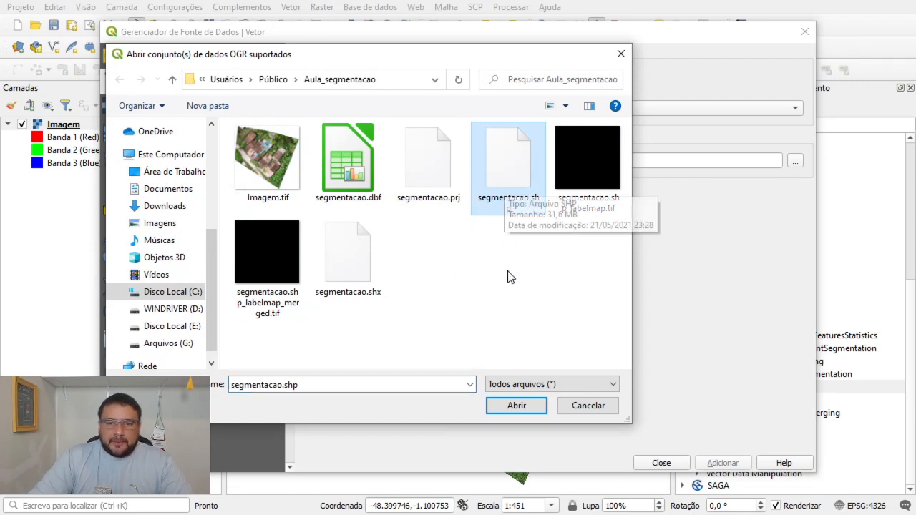
{"action": "left_click", "coordinate": [528, 408]}
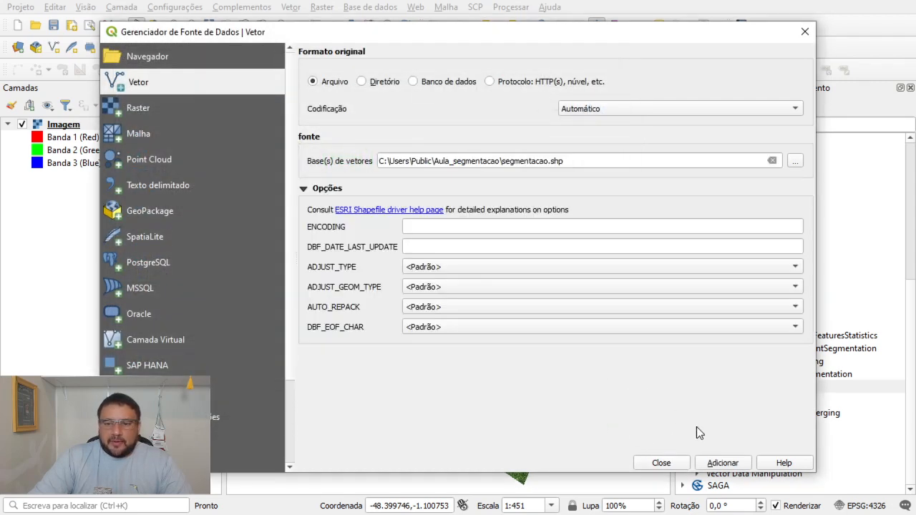
{"action": "left_click", "coordinate": [723, 463]}
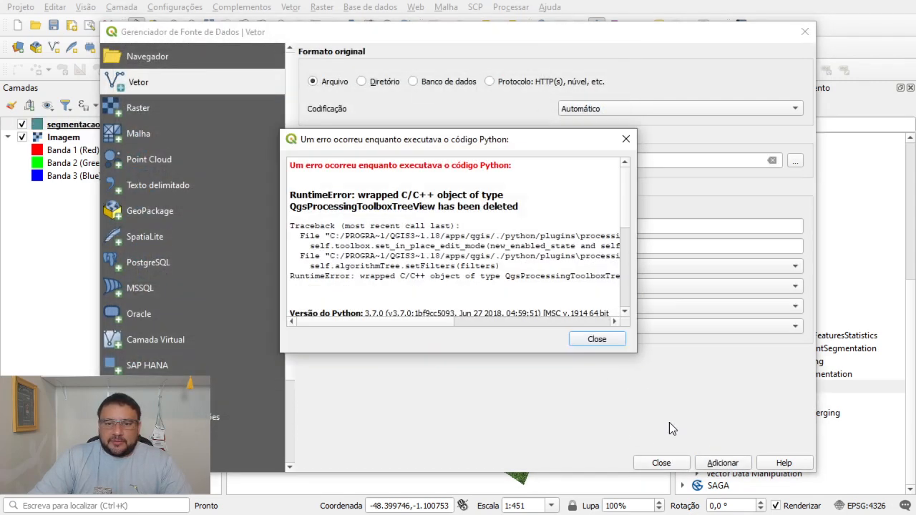
{"action": "left_click", "coordinate": [605, 345]}
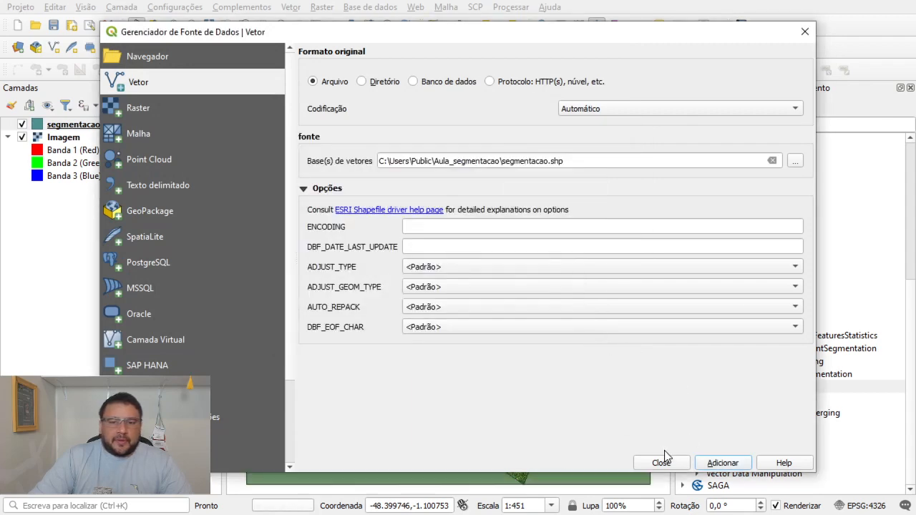
{"action": "left_click", "coordinate": [662, 463]}
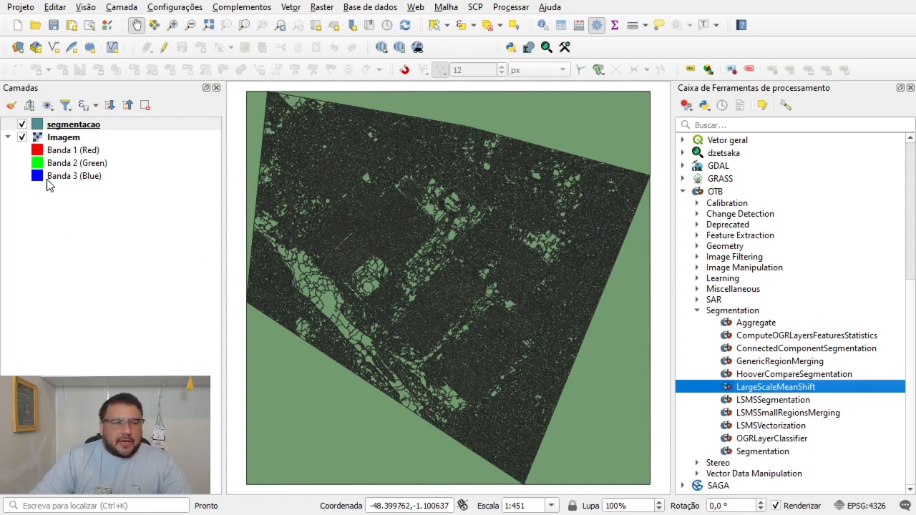
Set the fill style of the segmentacao layer's Simple Fill symbol to Sem pincel so only the polygon outlines are drawn.
{"action": "double_click", "coordinate": [41, 125]}
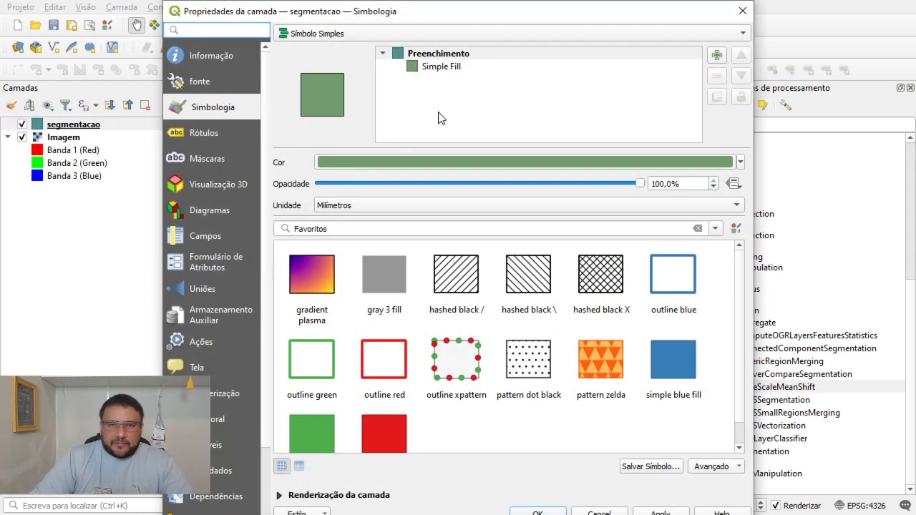
{"action": "left_click", "coordinate": [435, 68]}
{"action": "left_click", "coordinate": [533, 216]}
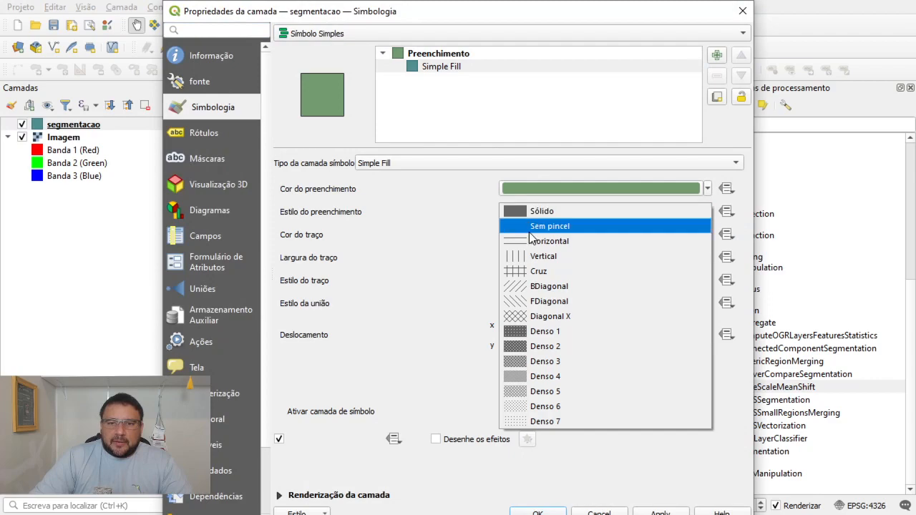
{"action": "left_click", "coordinate": [531, 228]}
{"action": "left_click", "coordinate": [546, 513]}
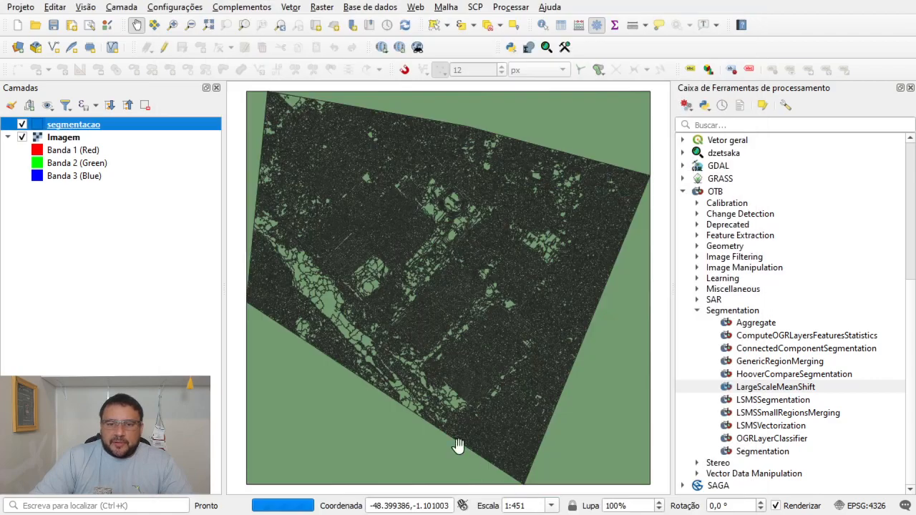
Examine how closely the segment outlines follow the edges of the tiled roof and its white border against the vegetation.
{"action": "scroll", "coordinate": [422, 215], "scroll_direction": "up", "scroll_amount": 3}
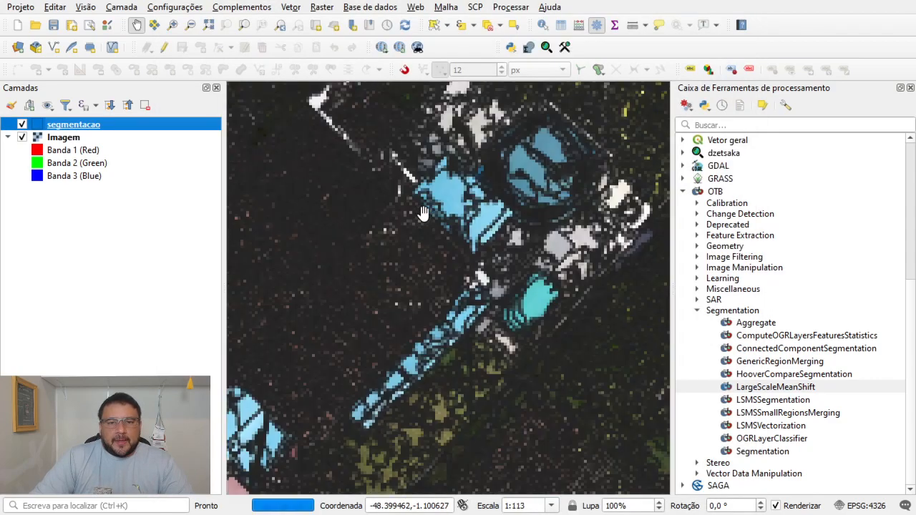
{"action": "left_click_drag", "start_coordinate": [397, 232], "coordinate": [514, 351]}
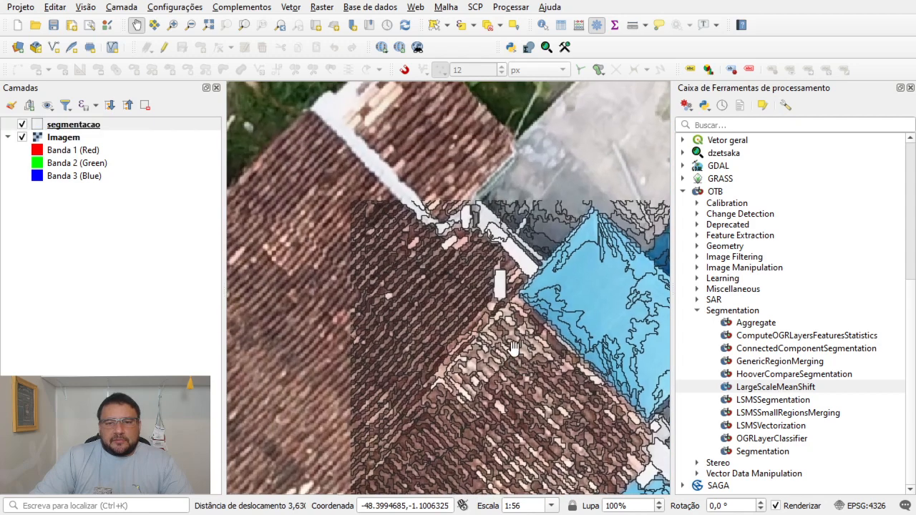
{"action": "left_click_drag", "start_coordinate": [438, 219], "coordinate": [449, 317]}
{"action": "left_click_drag", "start_coordinate": [376, 194], "coordinate": [404, 232]}
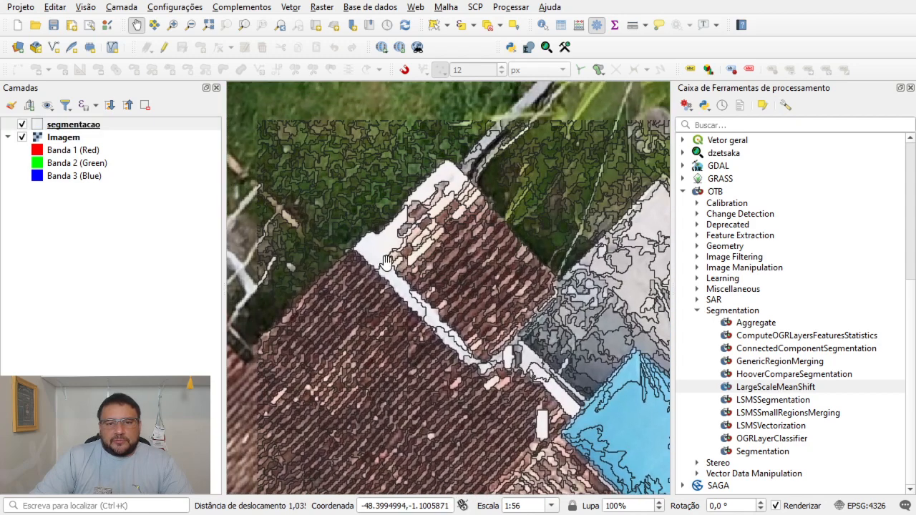
{"action": "scroll", "coordinate": [358, 249], "scroll_direction": "up", "scroll_amount": 1}
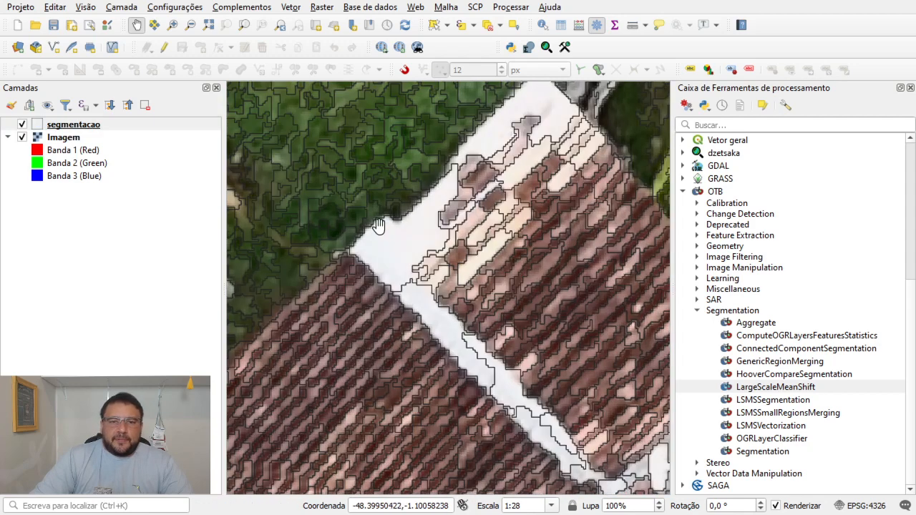
{"action": "scroll", "coordinate": [385, 229], "scroll_direction": "up", "scroll_amount": 2}
{"action": "left_click_drag", "start_coordinate": [385, 228], "coordinate": [494, 260]}
{"action": "scroll", "coordinate": [493, 261], "scroll_direction": "down", "scroll_amount": 1}
{"action": "scroll", "coordinate": [494, 293], "scroll_direction": "down", "scroll_amount": 1}
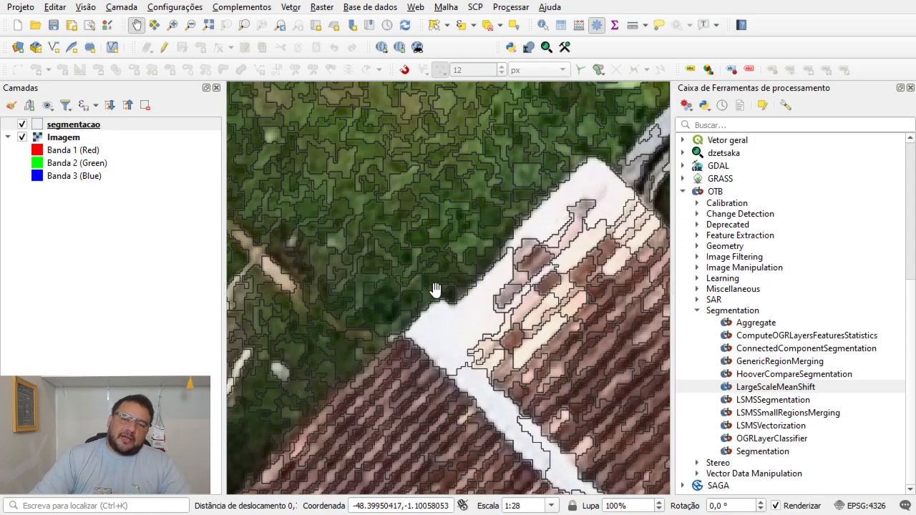
{"action": "scroll", "coordinate": [454, 314], "scroll_direction": "up", "scroll_amount": 3}
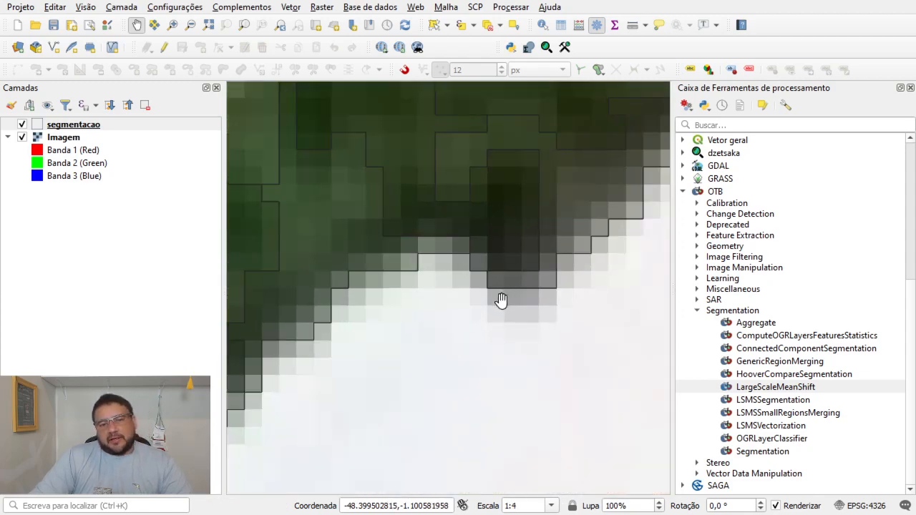
{"action": "scroll", "coordinate": [501, 301], "scroll_direction": "down", "scroll_amount": 4}
Inspect the segment outlines over the blue awnings, the round pool and the surrounding paved yard.
{"action": "left_click_drag", "start_coordinate": [532, 317], "coordinate": [398, 196]}
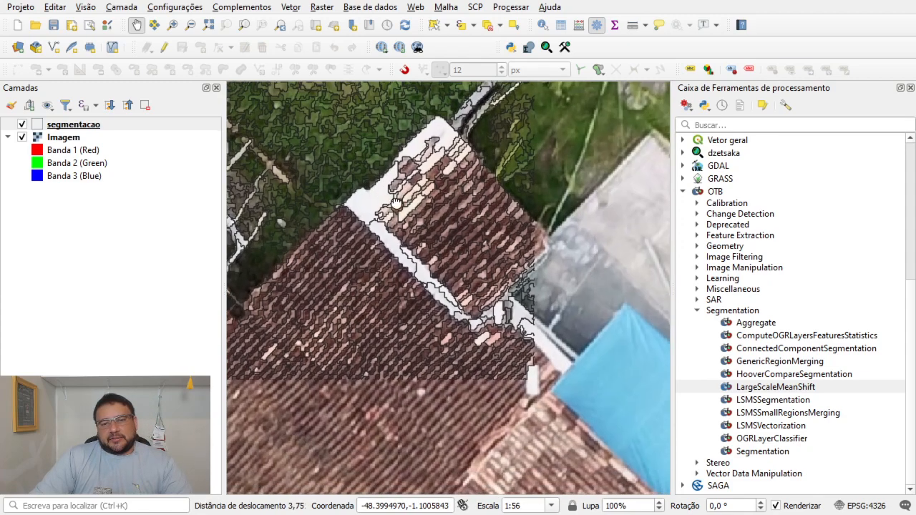
{"action": "left_click_drag", "start_coordinate": [590, 353], "coordinate": [416, 233]}
{"action": "left_click_drag", "start_coordinate": [471, 312], "coordinate": [414, 288]}
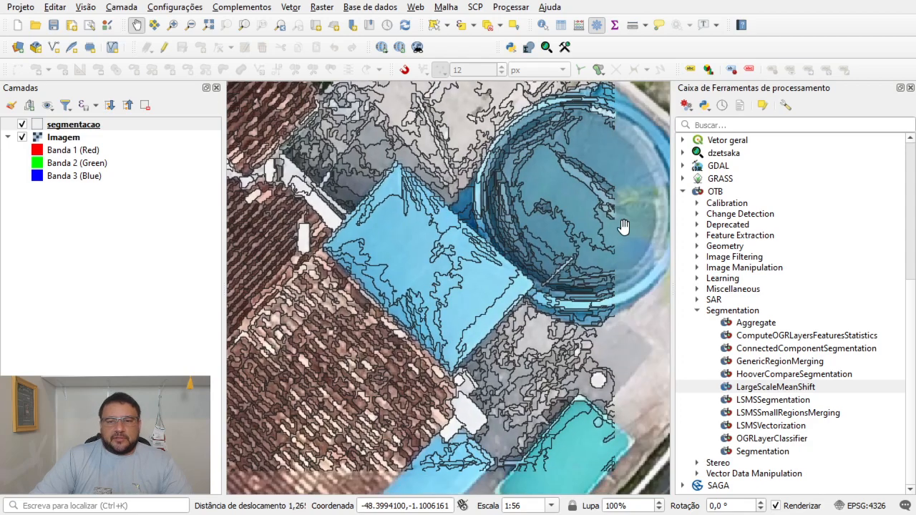
{"action": "left_click_drag", "start_coordinate": [554, 255], "coordinate": [463, 326]}
{"action": "left_click_drag", "start_coordinate": [475, 288], "coordinate": [511, 158]}
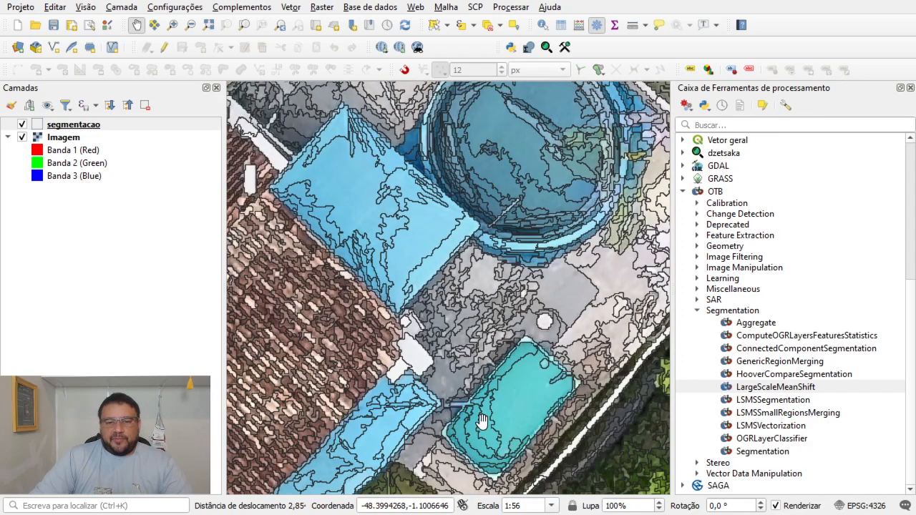
{"action": "scroll", "coordinate": [492, 357], "scroll_direction": "down", "scroll_amount": 1}
{"action": "scroll", "coordinate": [493, 356], "scroll_direction": "down", "scroll_amount": 1}
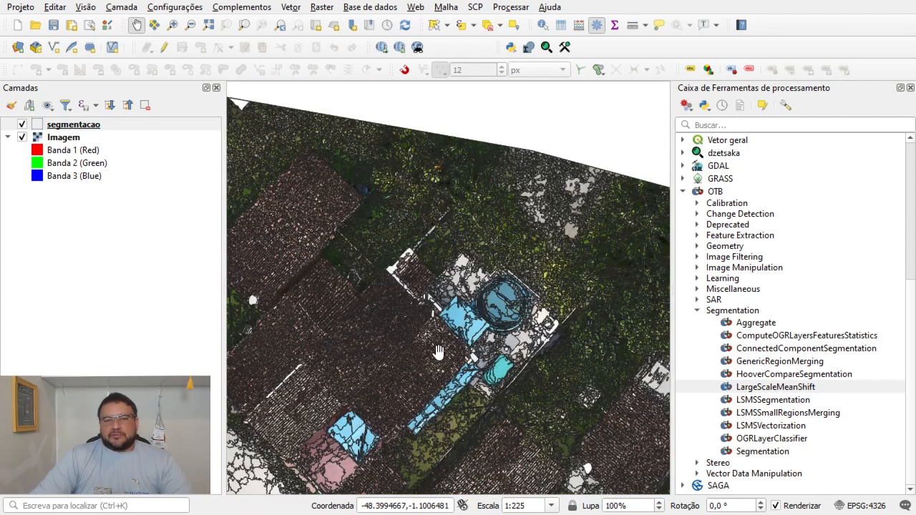
{"action": "left_click_drag", "start_coordinate": [425, 368], "coordinate": [504, 289]}
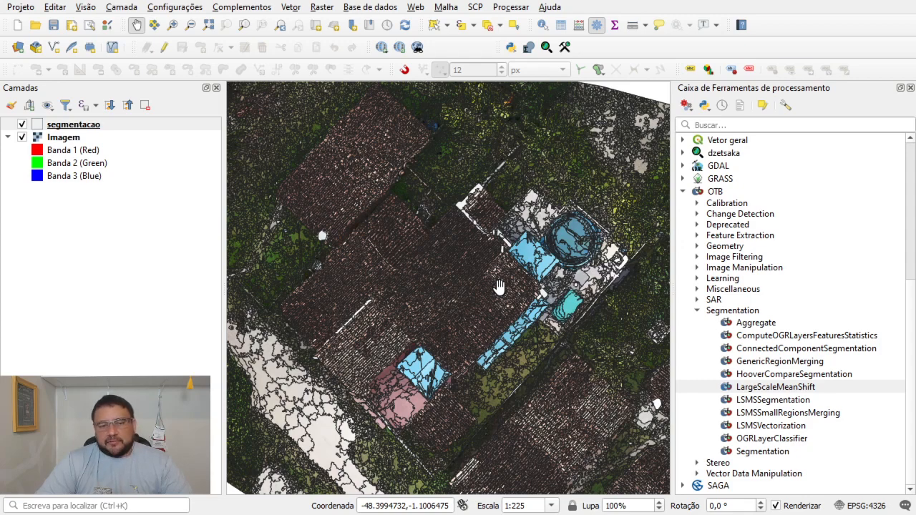
Compare the segment sizes on the bare dirt road with those in the dense tree canopy, ending with the whole image.
{"action": "scroll", "coordinate": [313, 450], "scroll_direction": "up", "scroll_amount": 5}
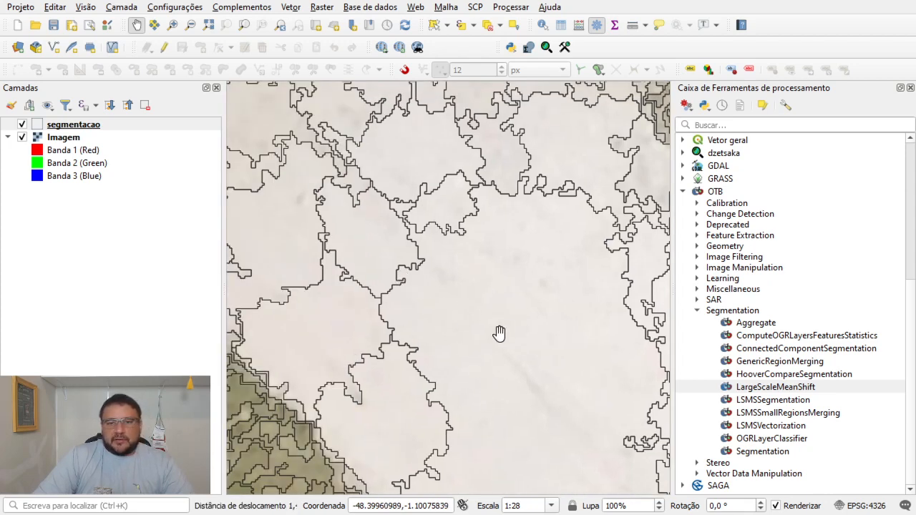
{"action": "scroll", "coordinate": [520, 231], "scroll_direction": "down", "scroll_amount": 3}
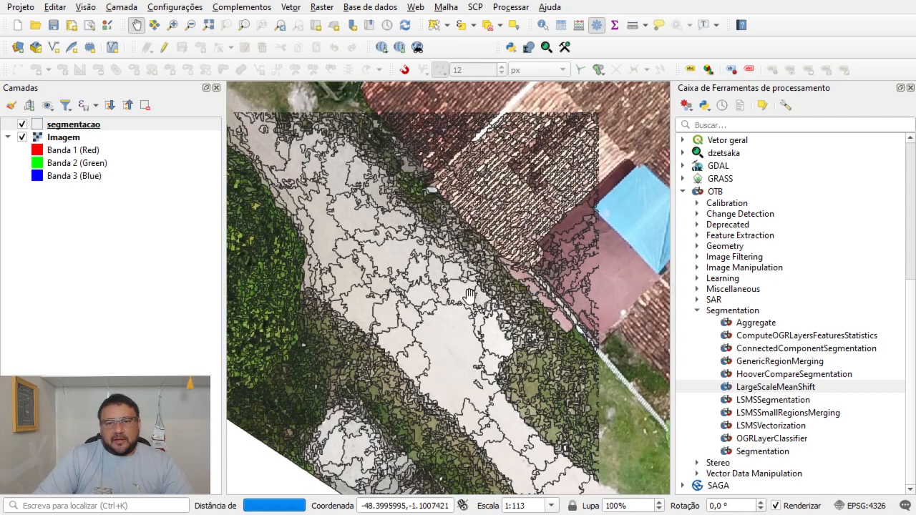
{"action": "left_click_drag", "start_coordinate": [433, 325], "coordinate": [522, 344]}
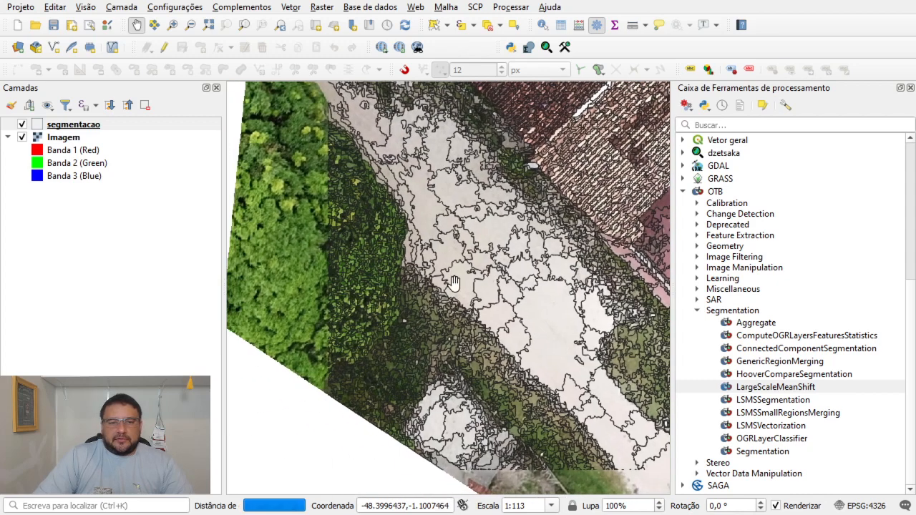
{"action": "left_click_drag", "start_coordinate": [329, 280], "coordinate": [385, 310]}
{"action": "scroll", "coordinate": [380, 300], "scroll_direction": "up", "scroll_amount": 2}
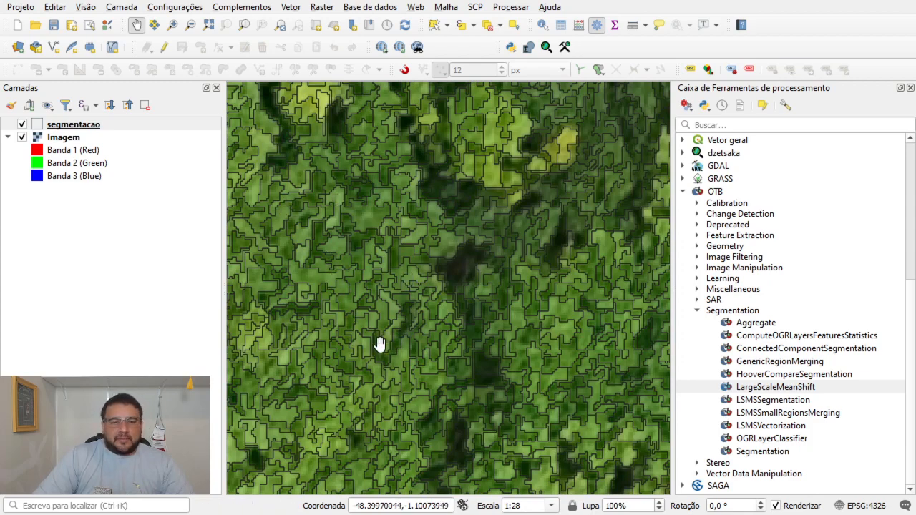
{"action": "scroll", "coordinate": [380, 335], "scroll_direction": "down", "scroll_amount": 1}
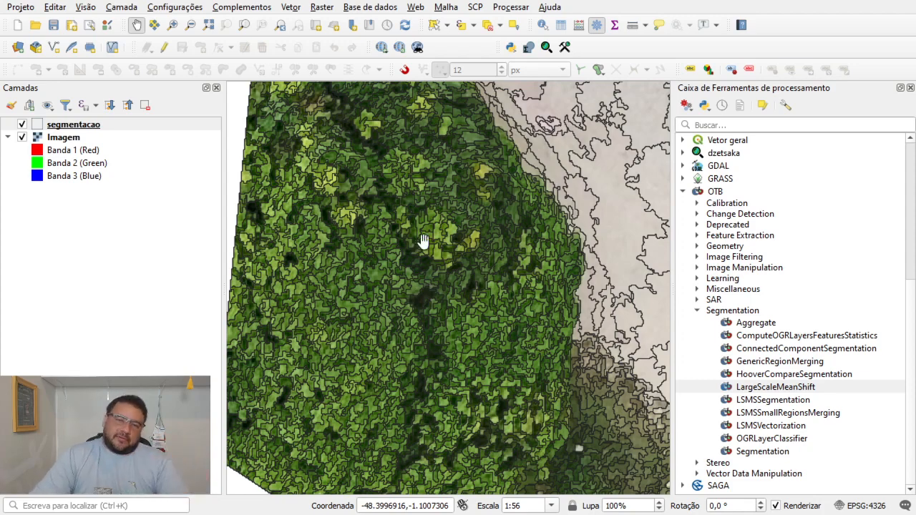
{"action": "scroll", "coordinate": [398, 228], "scroll_direction": "down", "scroll_amount": 3}
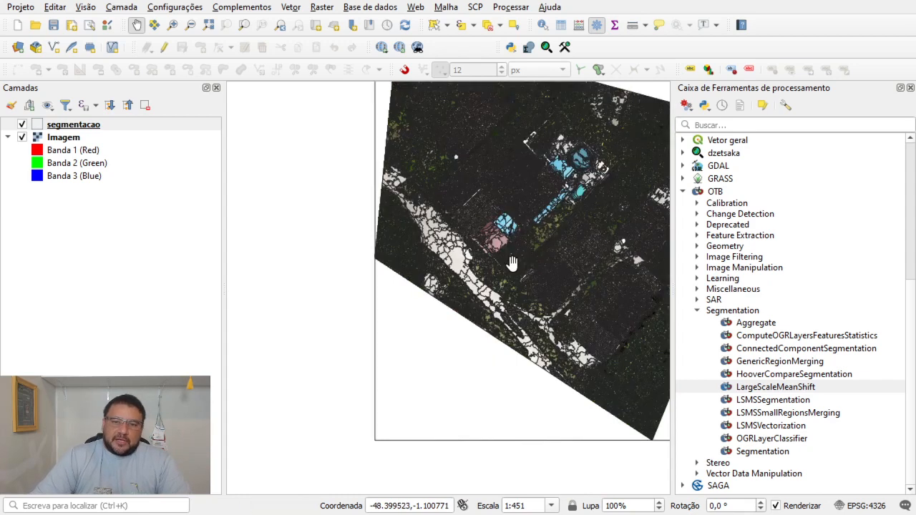
{"action": "left_click_drag", "start_coordinate": [558, 252], "coordinate": [440, 343]}
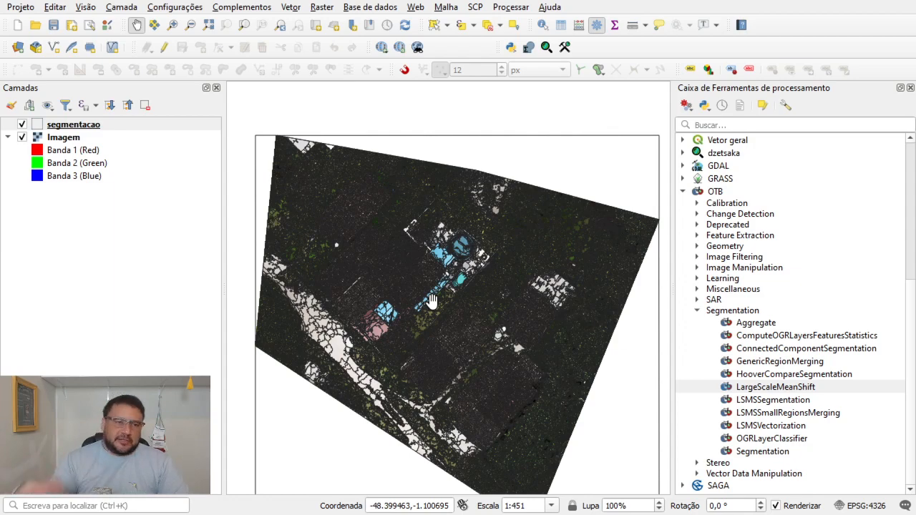
Hide the segmentacao layer and examine the pool, blue awnings and roofs in the underlying image.
{"action": "left_click", "coordinate": [22, 124]}
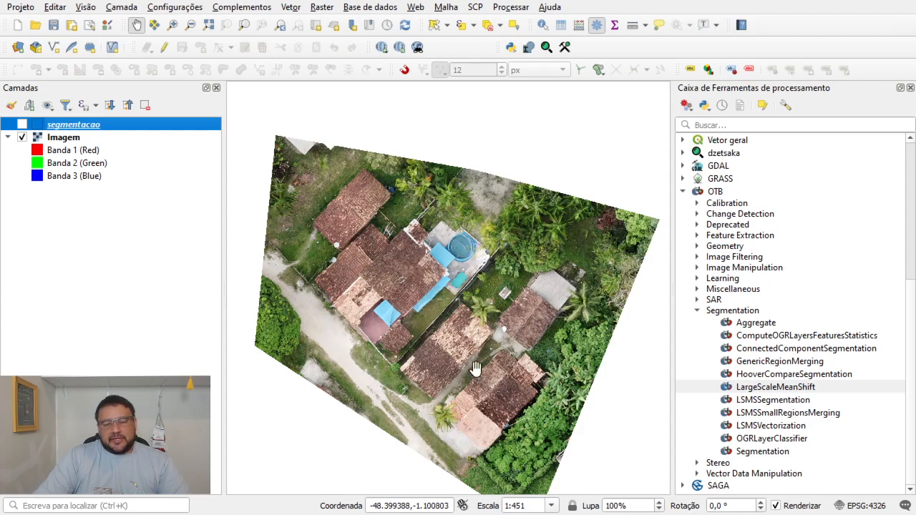
{"action": "scroll", "coordinate": [462, 236], "scroll_direction": "up", "scroll_amount": 3}
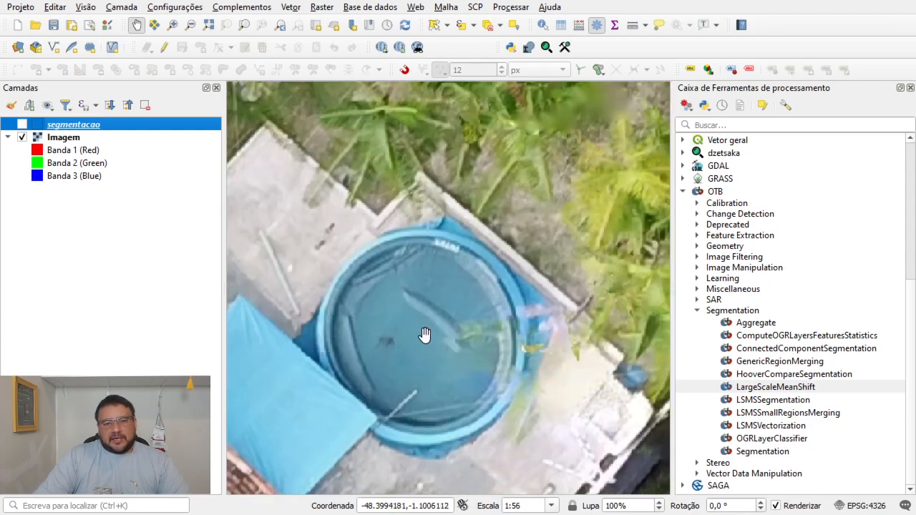
{"action": "scroll", "coordinate": [424, 330], "scroll_direction": "down", "scroll_amount": 1}
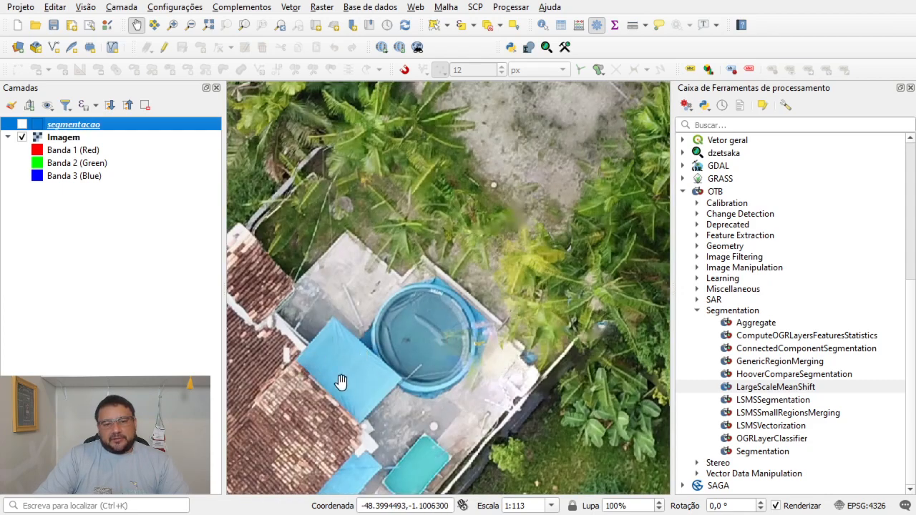
{"action": "left_click_drag", "start_coordinate": [353, 385], "coordinate": [499, 316]}
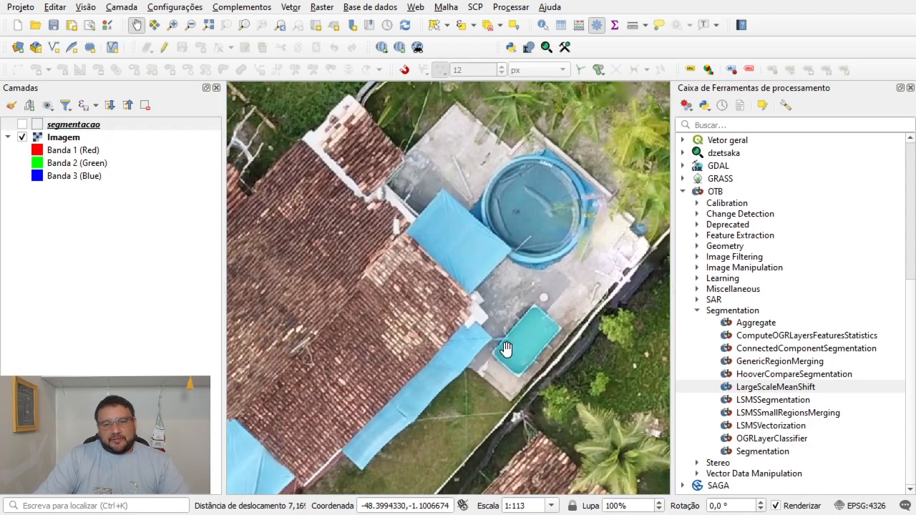
{"action": "scroll", "coordinate": [506, 321], "scroll_direction": "down", "scroll_amount": 1}
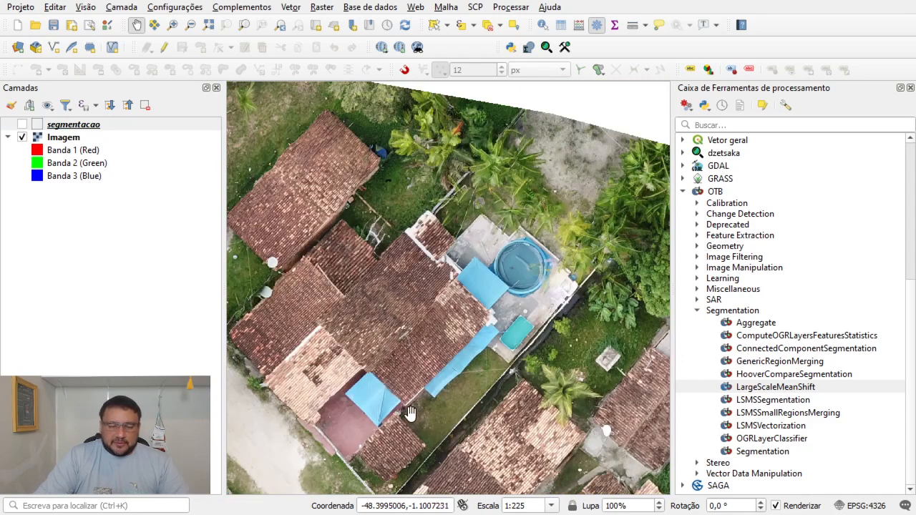
{"action": "left_click_drag", "start_coordinate": [412, 390], "coordinate": [456, 350]}
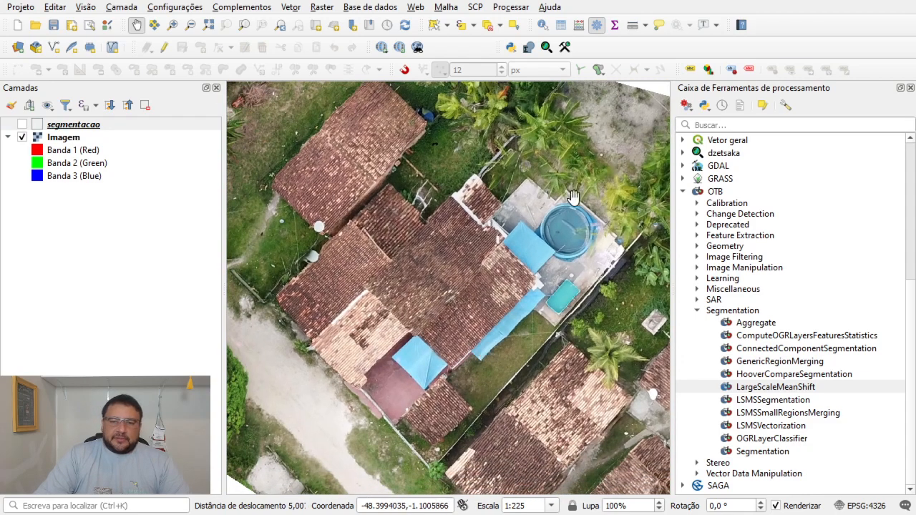
Display the segmentacao layer again over the aerial image of the houses and dirt road.
{"action": "scroll", "coordinate": [423, 362], "scroll_direction": "down", "scroll_amount": 1}
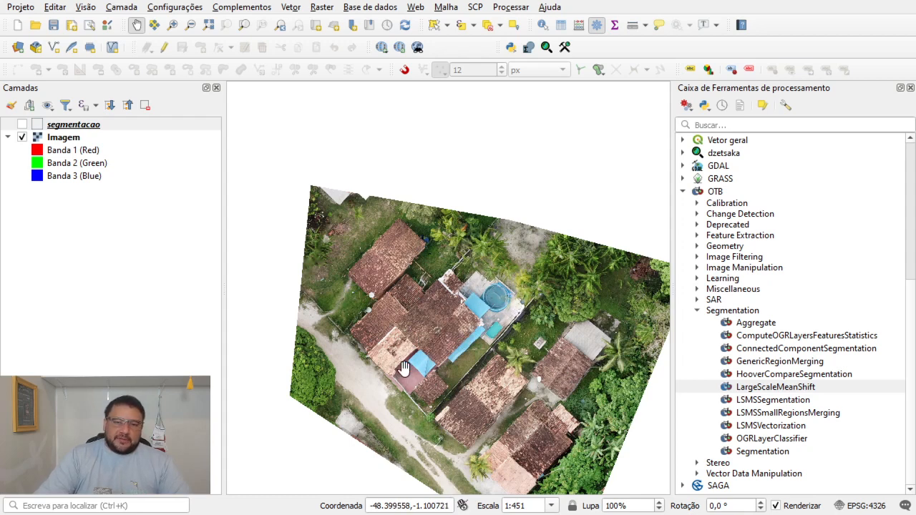
{"action": "left_click_drag", "start_coordinate": [454, 379], "coordinate": [444, 311]}
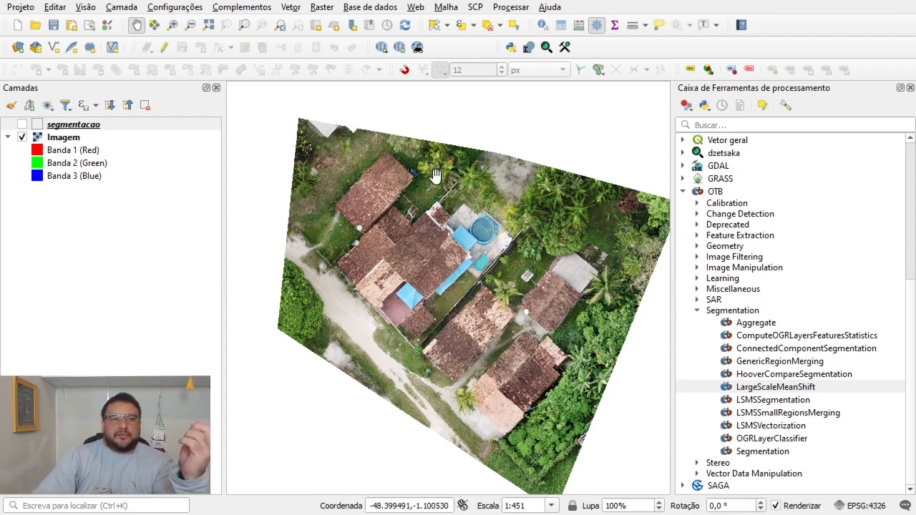
{"action": "left_click", "coordinate": [22, 125]}
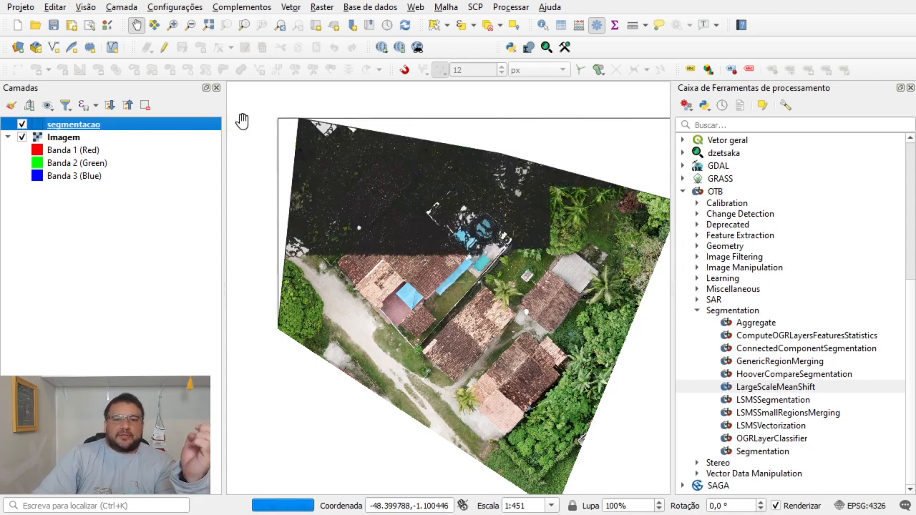
Identify the attributes of the large pale segment on the roof at the image's upper-left corner, with their values fully readable.
{"action": "scroll", "coordinate": [332, 136], "scroll_direction": "up", "scroll_amount": 4}
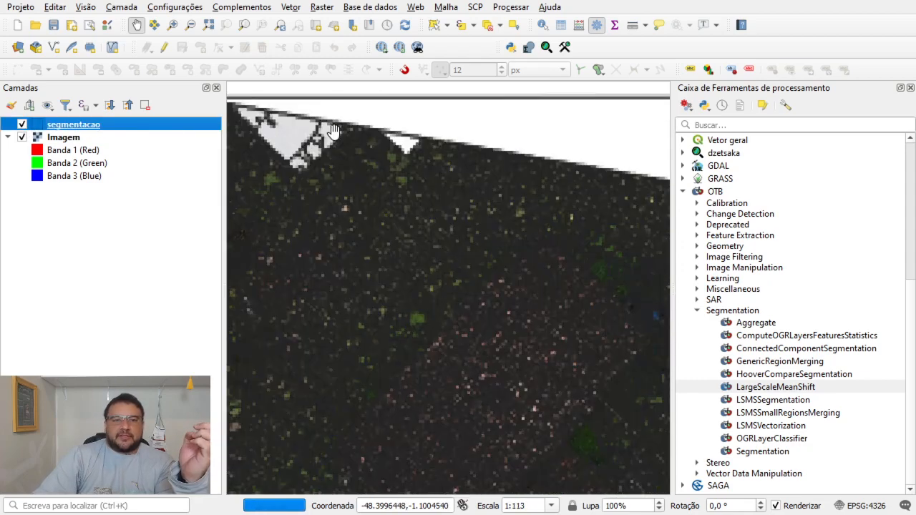
{"action": "left_click_drag", "start_coordinate": [357, 172], "coordinate": [505, 250]}
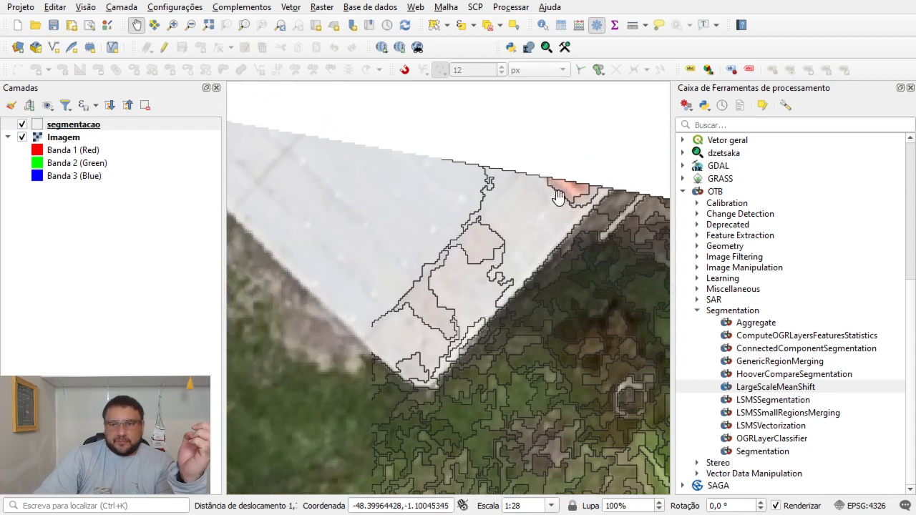
{"action": "left_click", "coordinate": [543, 26]}
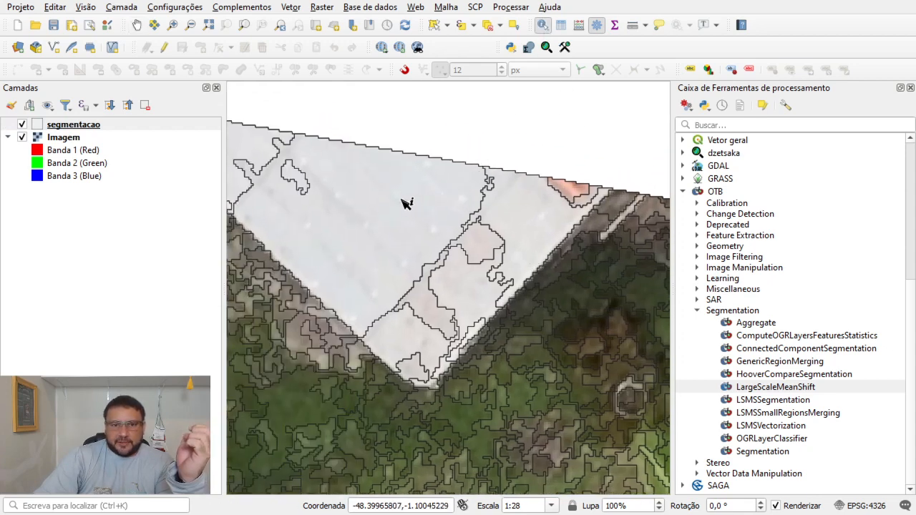
{"action": "left_click", "coordinate": [381, 209]}
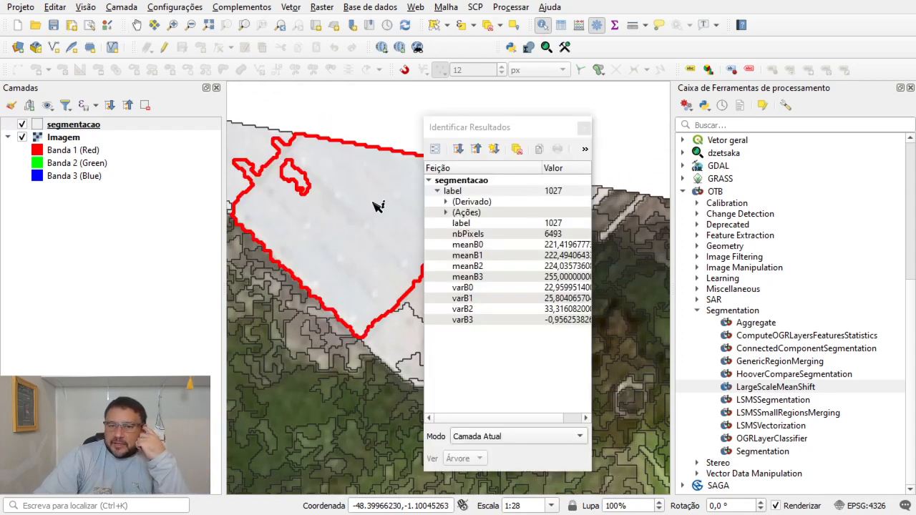
{"action": "left_click_drag", "start_coordinate": [594, 223], "coordinate": [707, 220]}
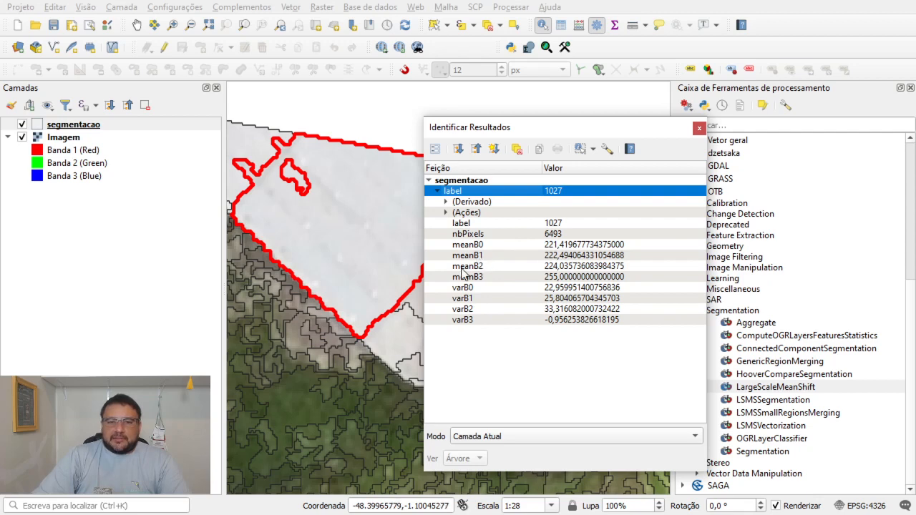
Query the attributes of the adjoining pale roof segment, a green vegetation segment and the blank area outside the image for comparison.
{"action": "left_click", "coordinate": [257, 156]}
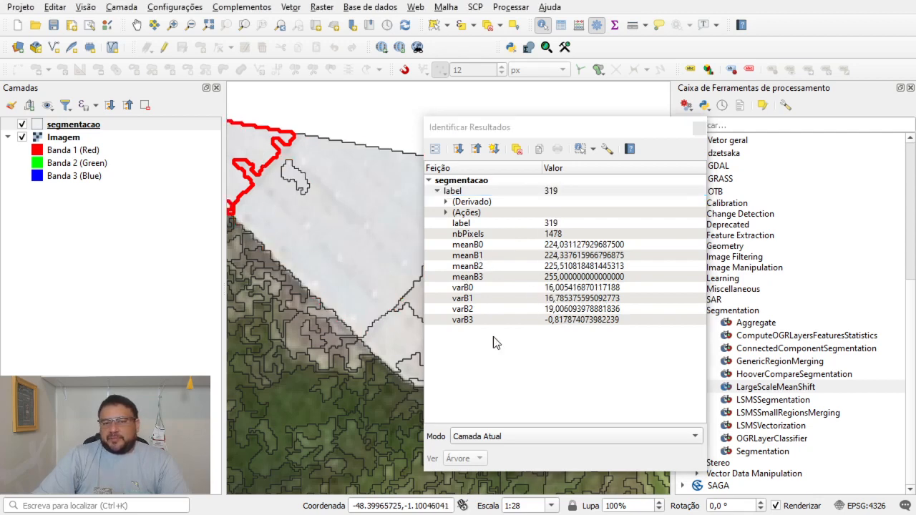
{"action": "left_click", "coordinate": [297, 402]}
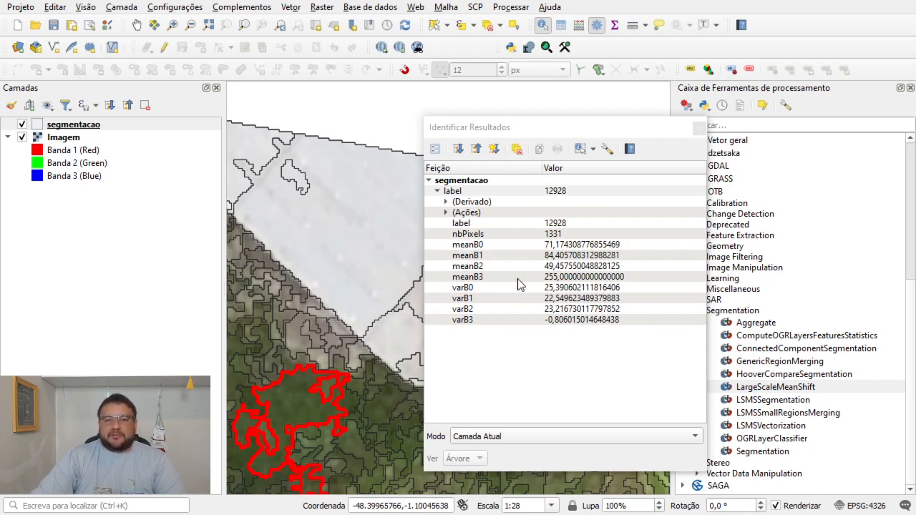
{"action": "left_click", "coordinate": [698, 127]}
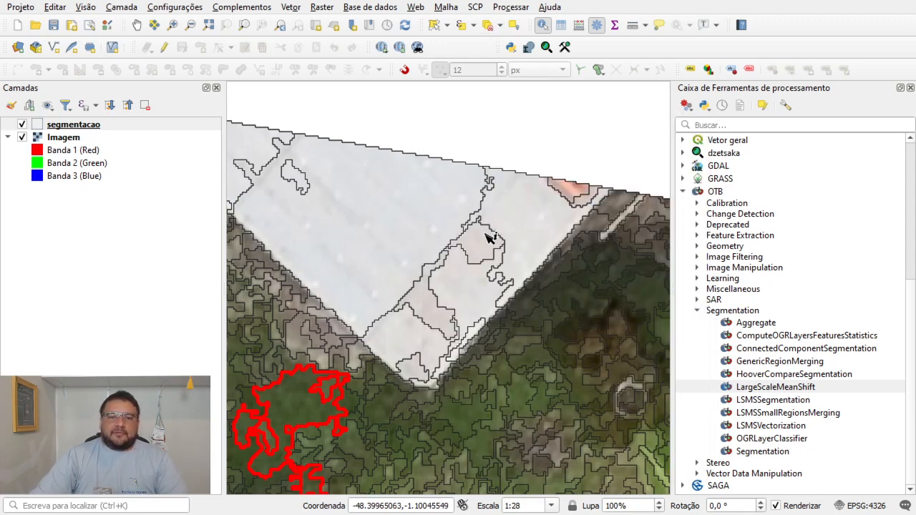
{"action": "left_click", "coordinate": [490, 27]}
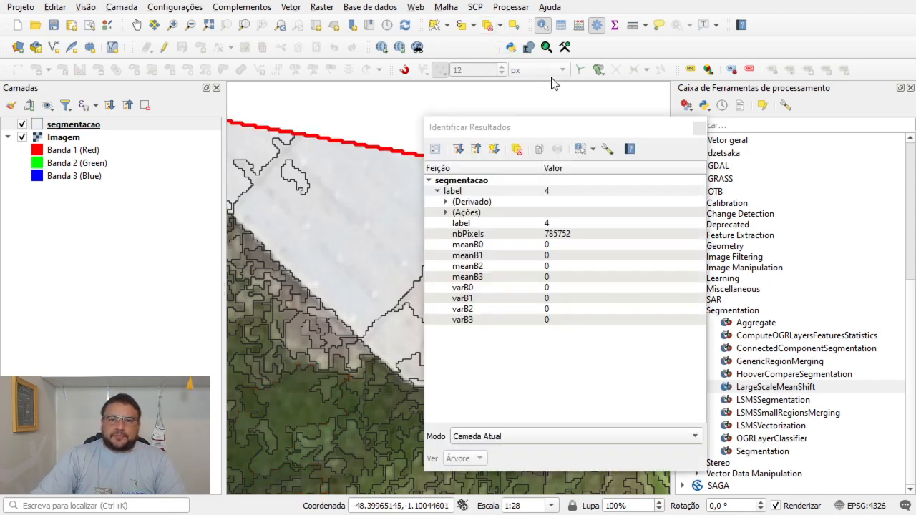
{"action": "left_click", "coordinate": [699, 128]}
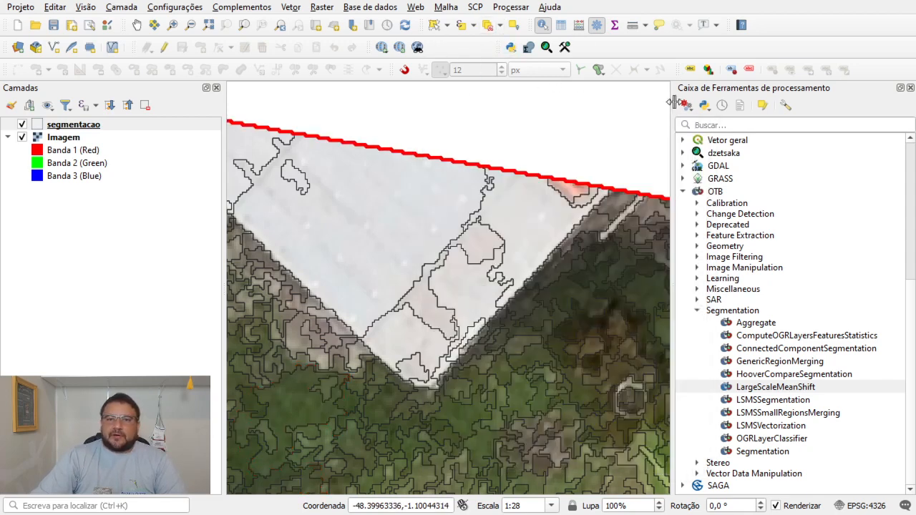
Select a group of bare-soil segments in the middle of the dirt road on the segmentacao layer with freehand feature selection.
{"action": "left_click", "coordinate": [434, 28]}
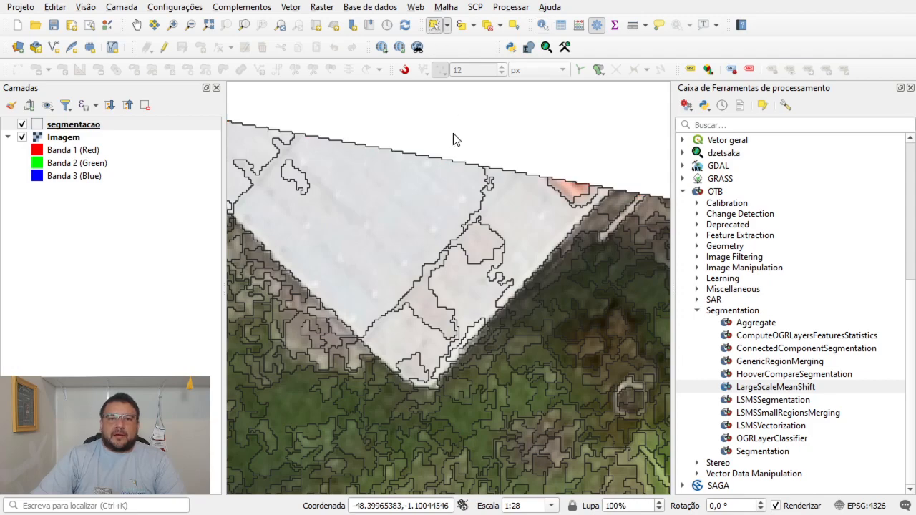
{"action": "scroll", "coordinate": [460, 192], "scroll_direction": "down", "scroll_amount": 2}
{"action": "scroll", "coordinate": [479, 312], "scroll_direction": "down", "scroll_amount": 2}
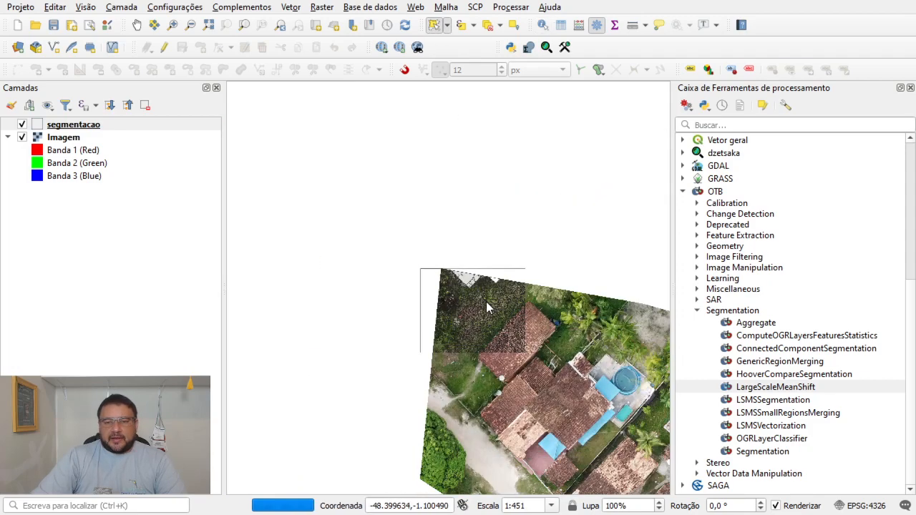
{"action": "left_click_drag", "start_coordinate": [534, 324], "coordinate": [426, 177]}
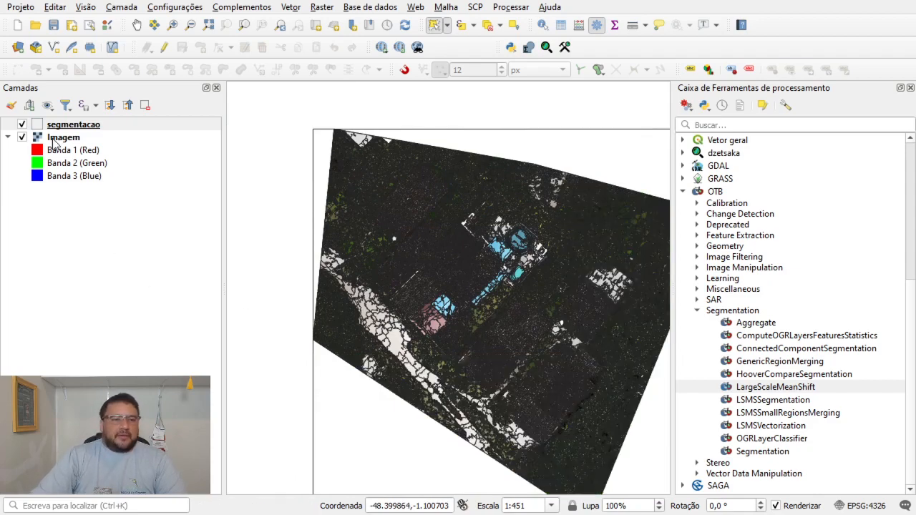
{"action": "scroll", "coordinate": [368, 333], "scroll_direction": "up", "scroll_amount": 3}
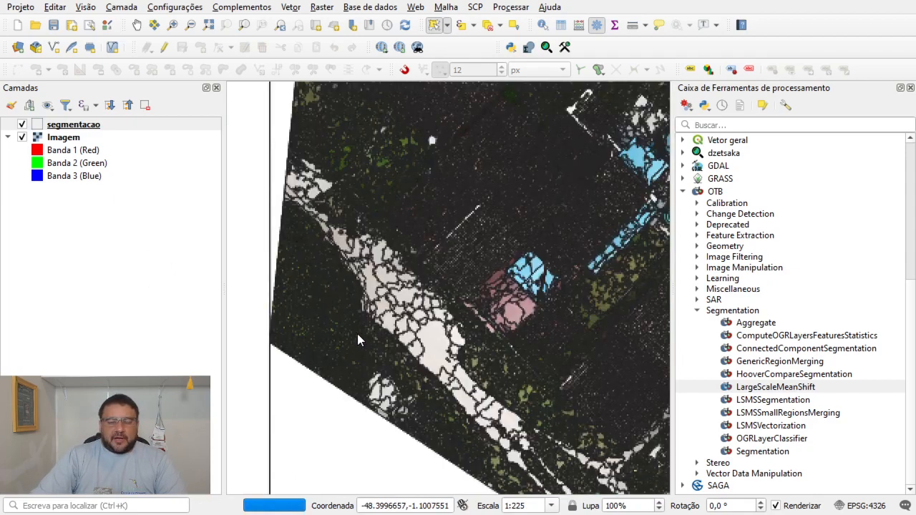
{"action": "scroll", "coordinate": [560, 261], "scroll_direction": "down", "scroll_amount": 1}
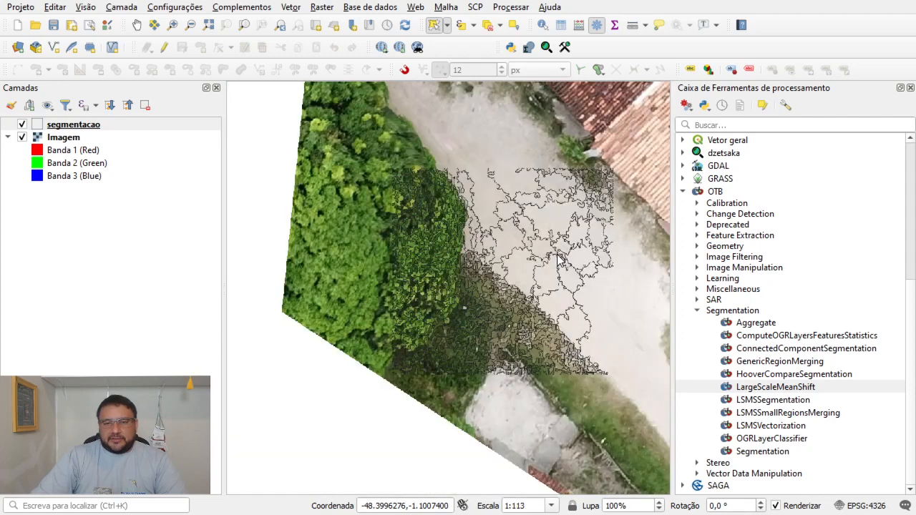
{"action": "left_click_drag", "start_coordinate": [560, 261], "coordinate": [423, 312]}
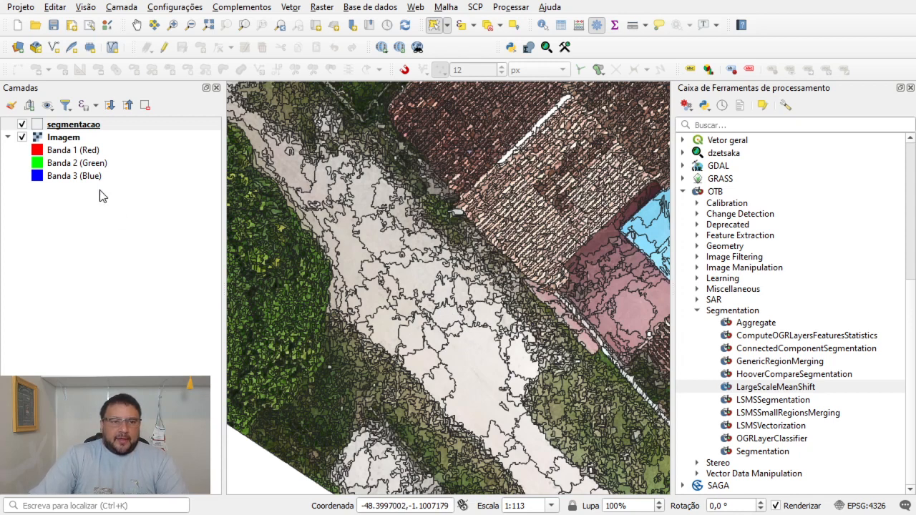
{"action": "left_click", "coordinate": [101, 127]}
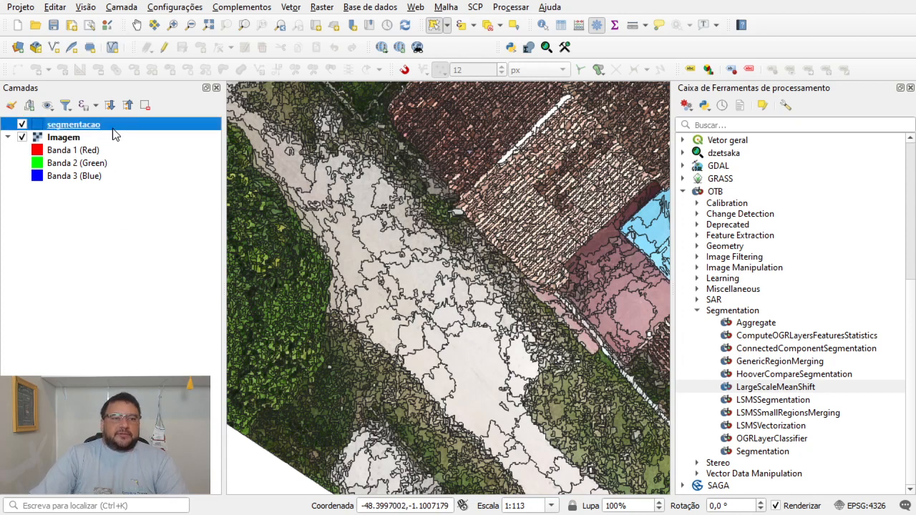
{"action": "left_click", "coordinate": [447, 25]}
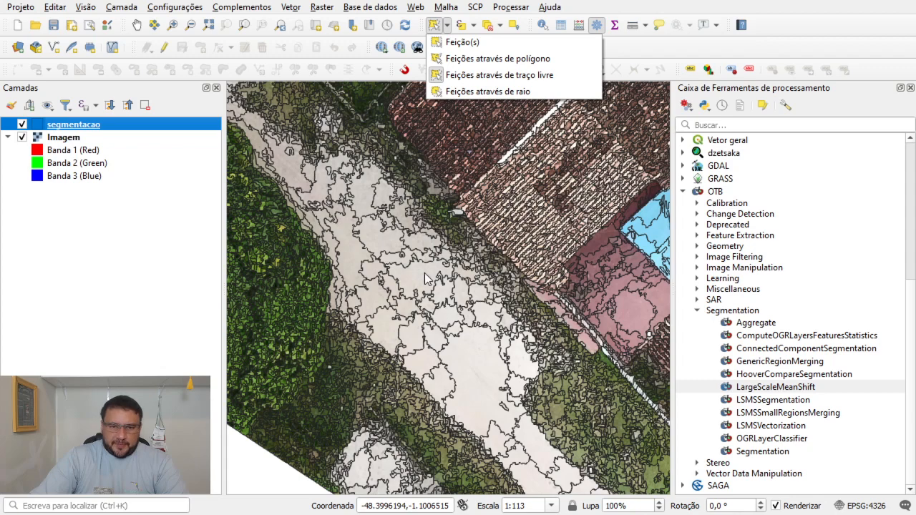
{"action": "left_click", "coordinate": [474, 345]}
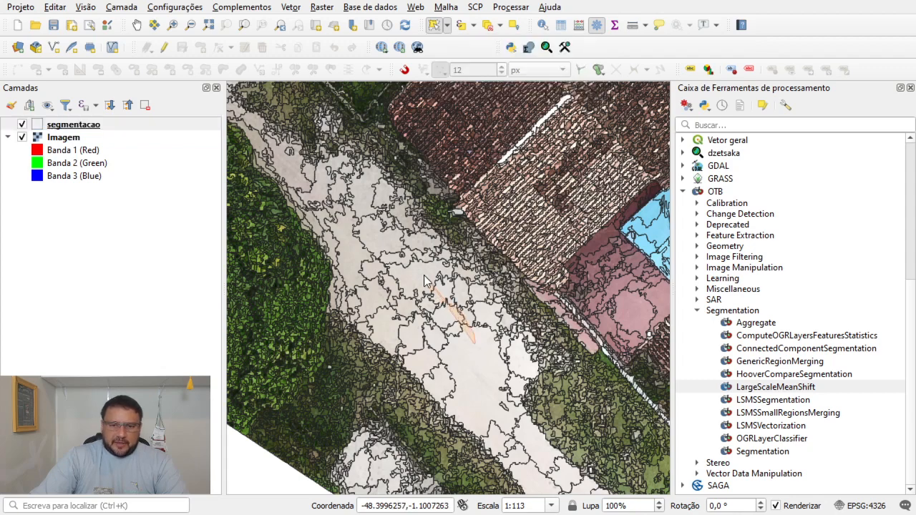
{"action": "left_click", "coordinate": [477, 372]}
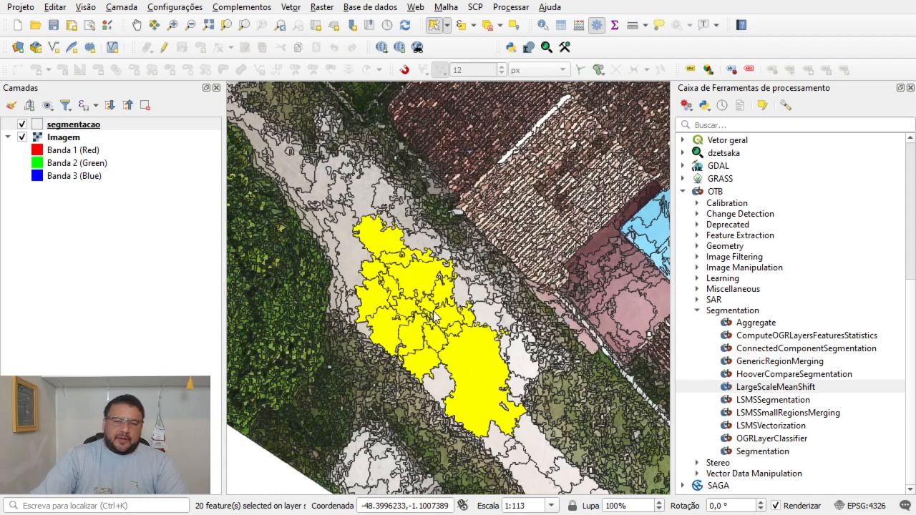
Export only the selected road segments as the shapefile am_solo in the Aula_segmentacao folder and add it to the map.
{"action": "scroll", "coordinate": [435, 316], "scroll_direction": "down", "scroll_amount": 1}
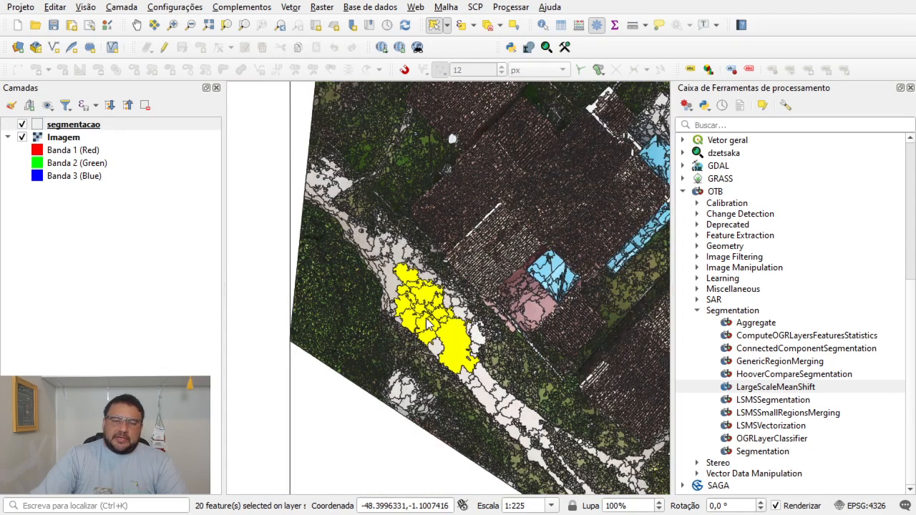
{"action": "right_click", "coordinate": [100, 128]}
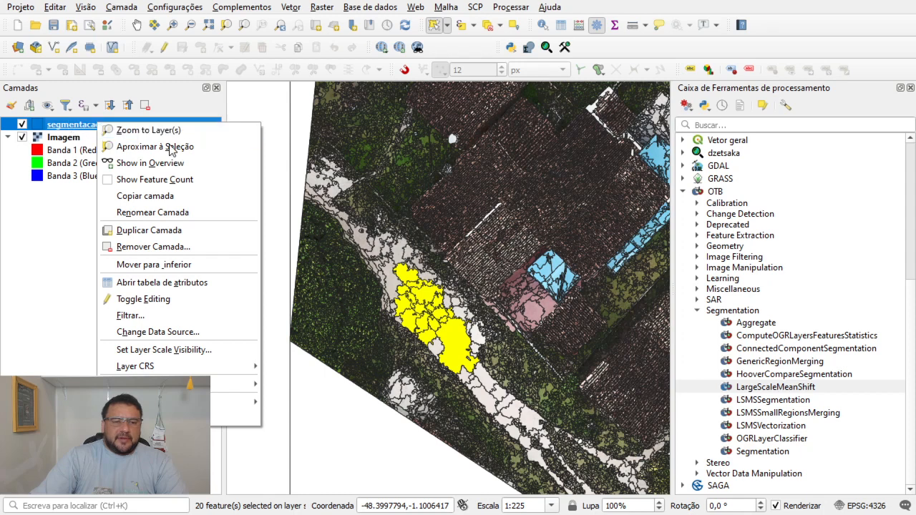
{"action": "mouse_move", "coordinate": [236, 385]}
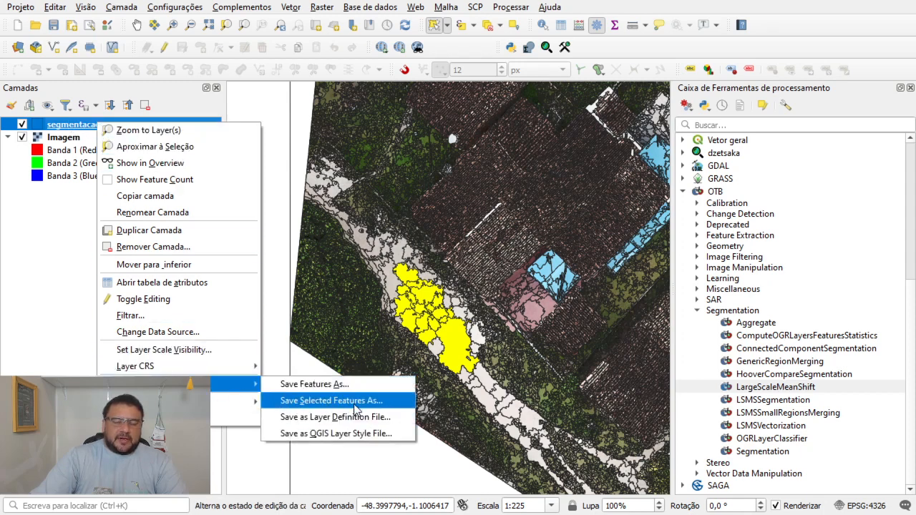
{"action": "left_click", "coordinate": [383, 401]}
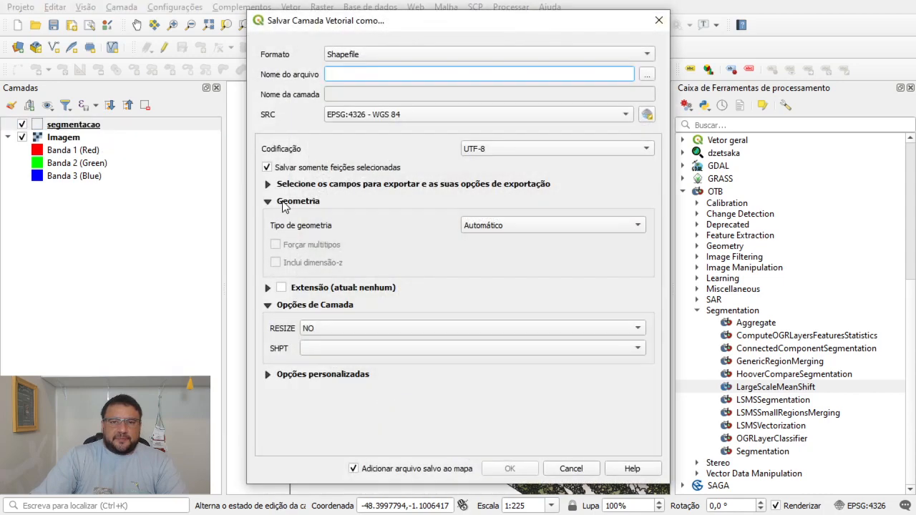
{"action": "left_click", "coordinate": [647, 76]}
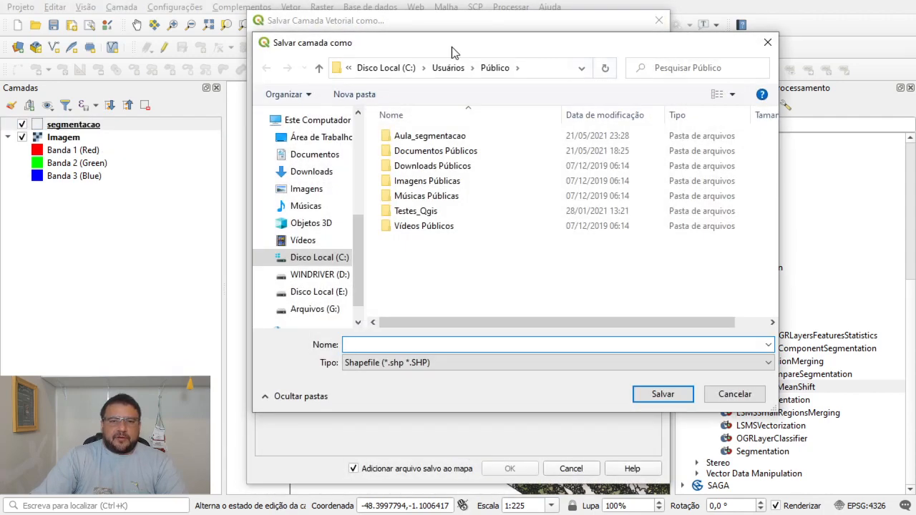
{"action": "double_click", "coordinate": [427, 136]}
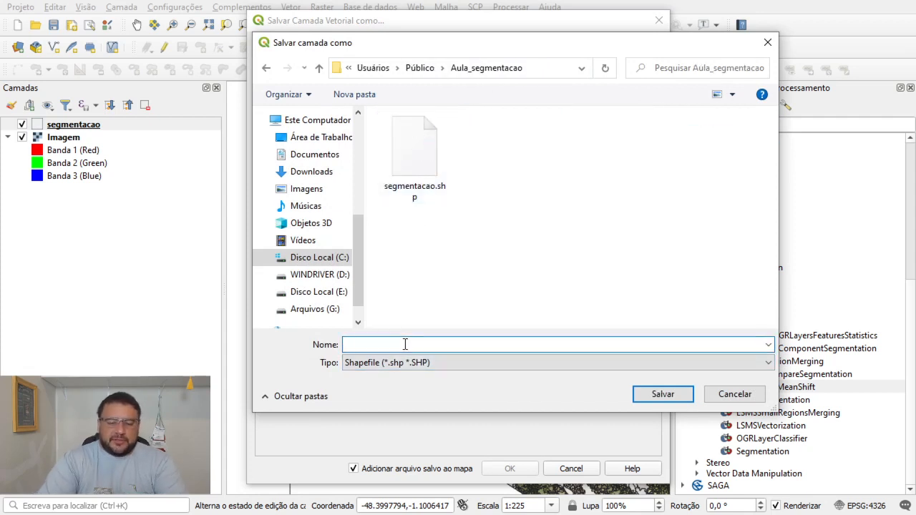
{"action": "type", "text": "am_solo"}
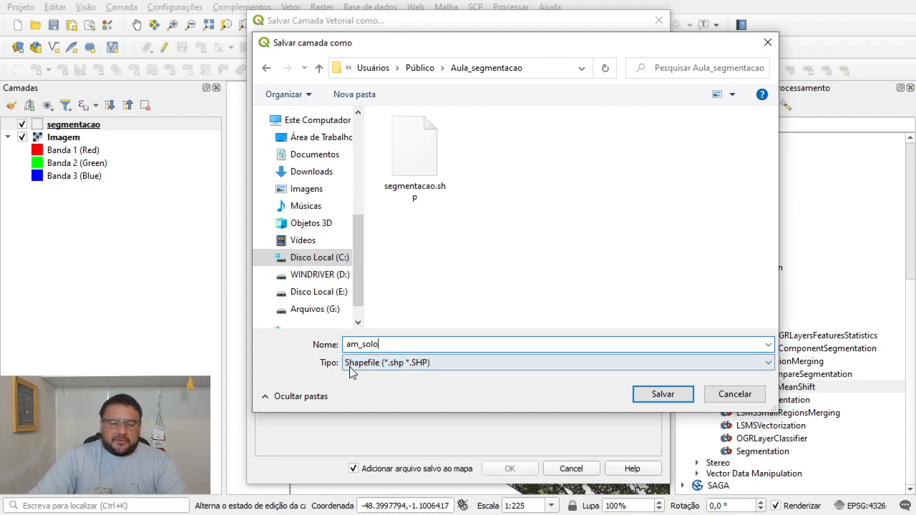
{"action": "left_click", "coordinate": [659, 394]}
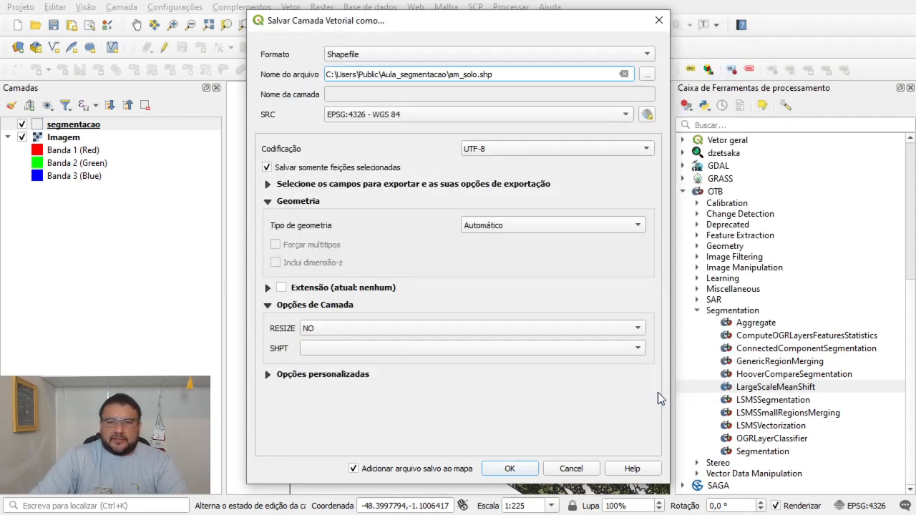
{"action": "left_click", "coordinate": [512, 470]}
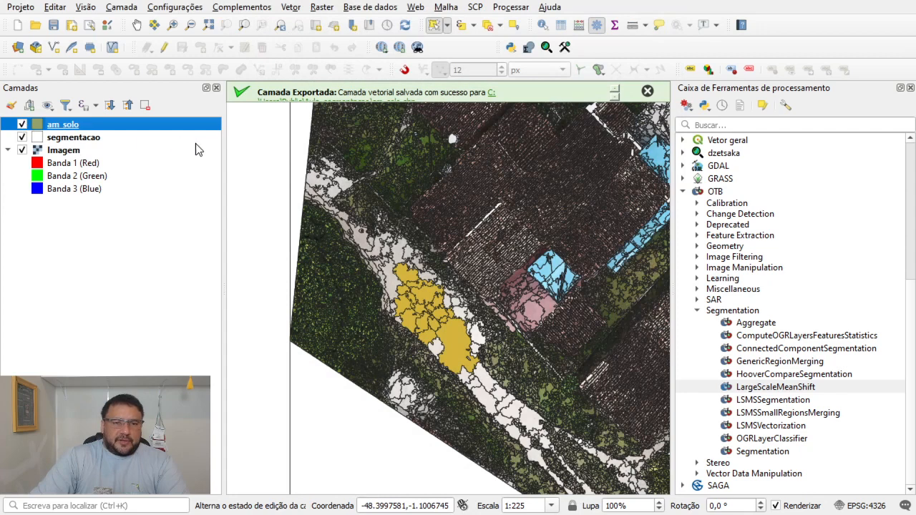
Hide the am_solo layer and clear the feature selection on the segmentacao layer.
{"action": "left_click", "coordinate": [22, 124]}
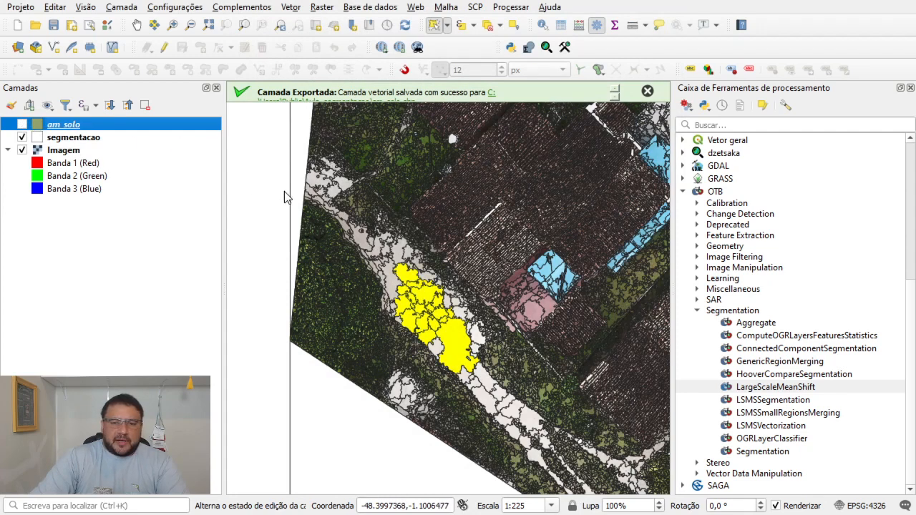
{"action": "left_click", "coordinate": [62, 139]}
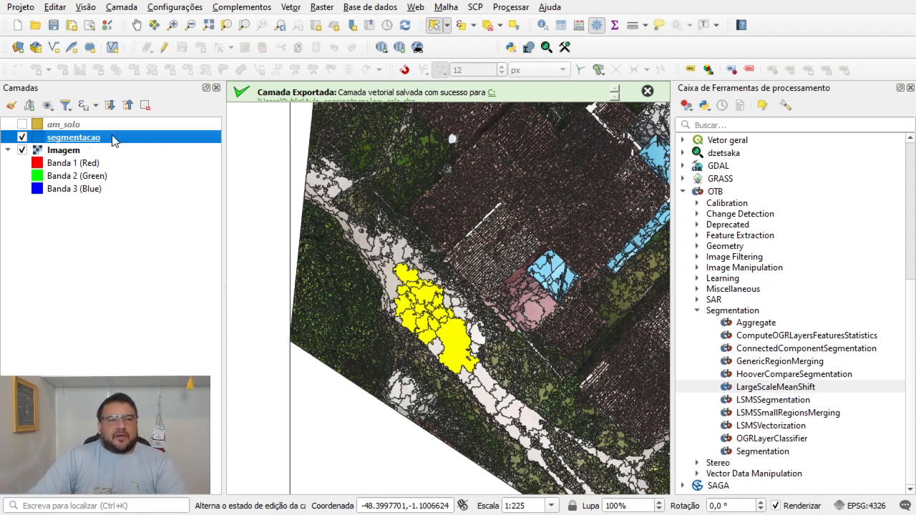
{"action": "left_click", "coordinate": [483, 30]}
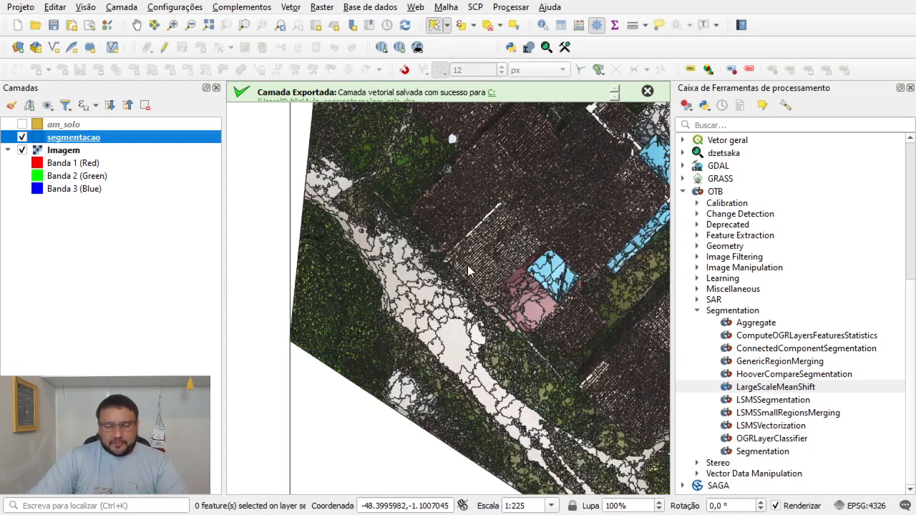
Select a round group of dark roof tile segments above the white ridge on the segmentacao layer with freehand feature selection.
{"action": "scroll", "coordinate": [481, 195], "scroll_direction": "up", "scroll_amount": 2}
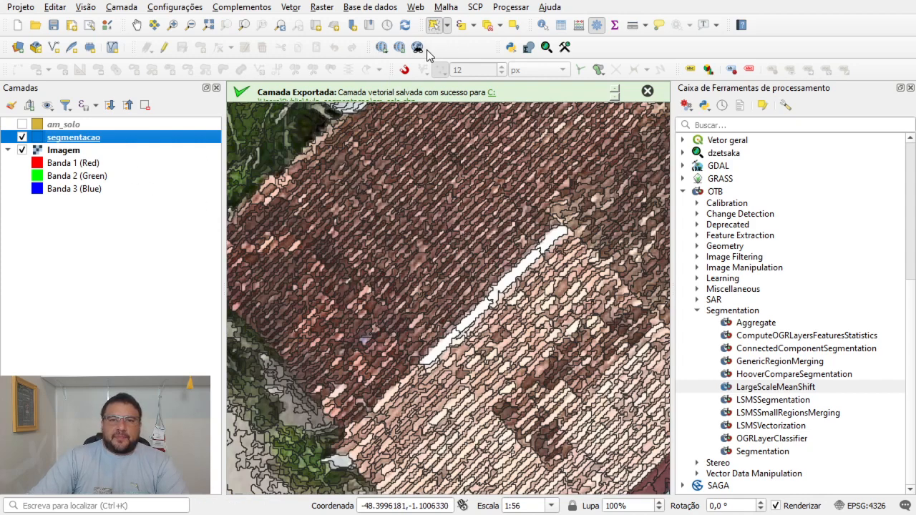
{"action": "mouse_move", "coordinate": [437, 140]}
{"action": "left_mouse_down"}
{"action": "mouse_move", "coordinate": [343, 261]}
{"action": "mouse_move", "coordinate": [510, 283]}
{"action": "mouse_move", "coordinate": [518, 180]}
{"action": "mouse_move", "coordinate": [495, 171]}
{"action": "left_mouse_up"}
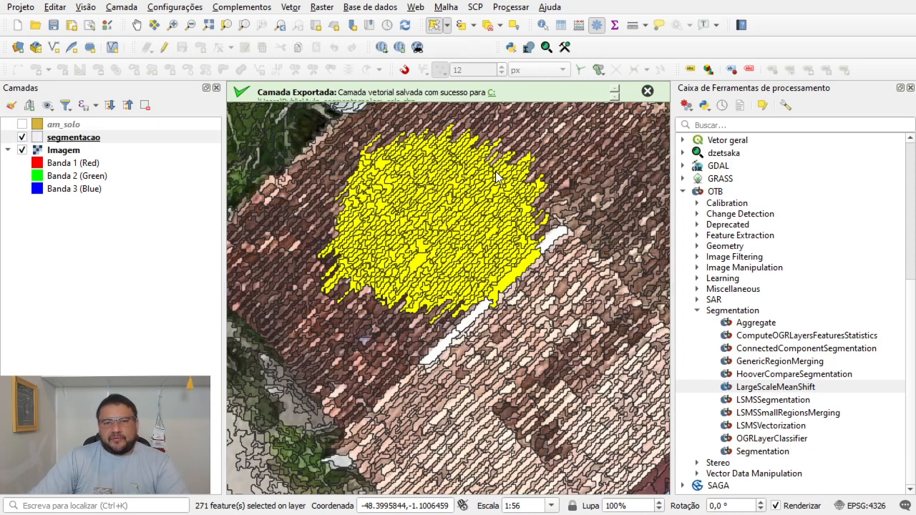
{"action": "scroll", "coordinate": [430, 258], "scroll_direction": "down", "scroll_amount": 2}
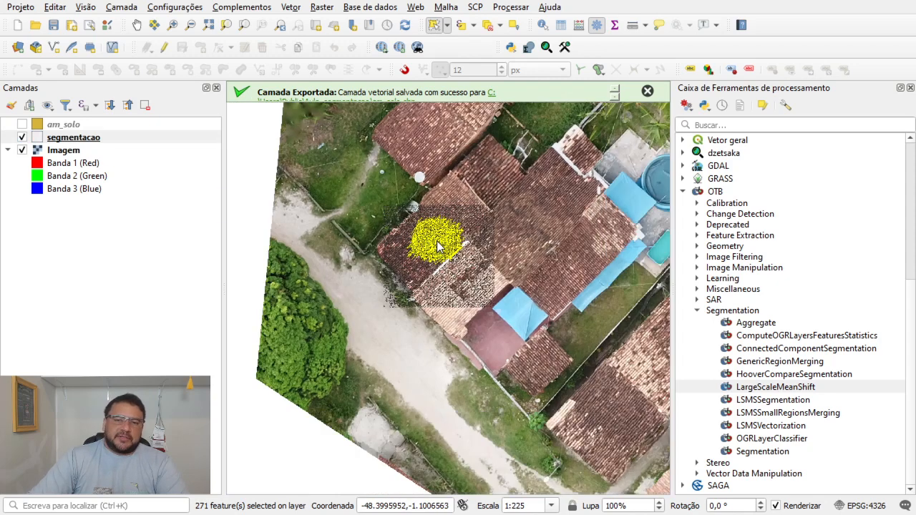
Export only the selected roof segments as the shapefile am_telhado in the Aula_segmentacao folder and add it to the map.
{"action": "right_click", "coordinate": [99, 138]}
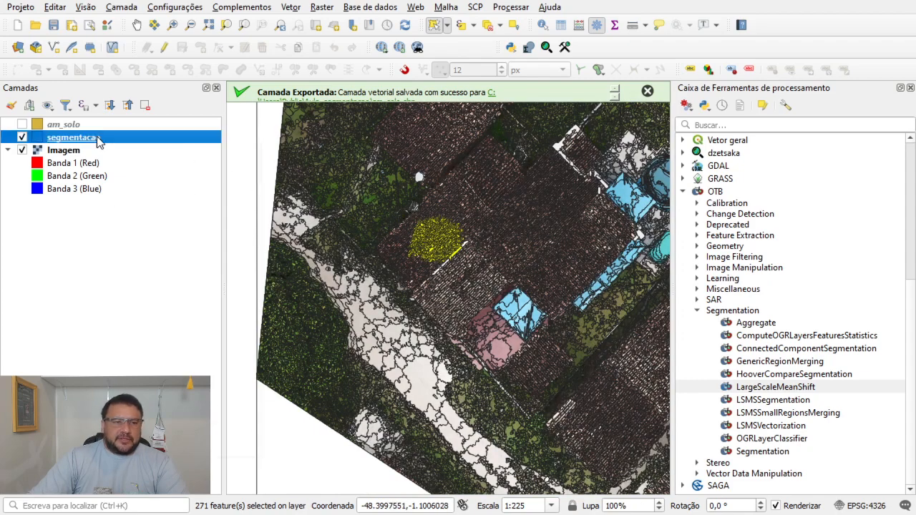
{"action": "mouse_move", "coordinate": [233, 416]}
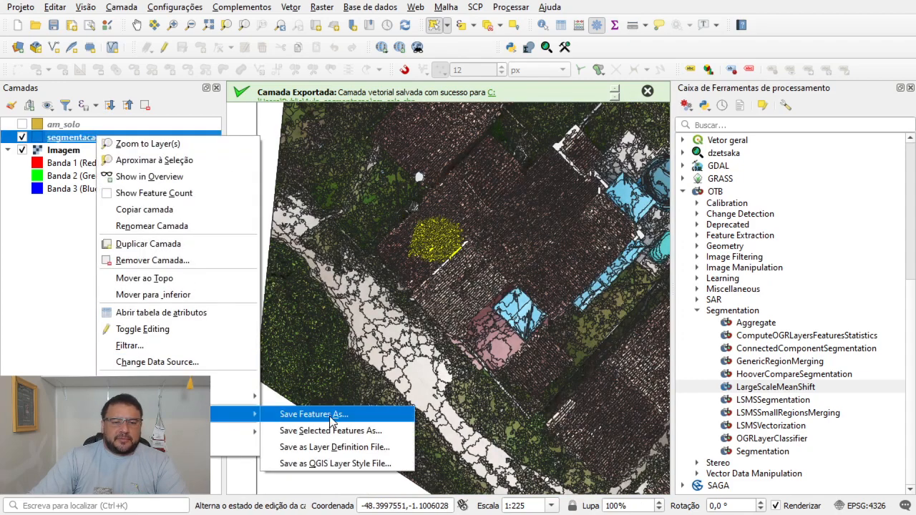
{"action": "left_click", "coordinate": [365, 433]}
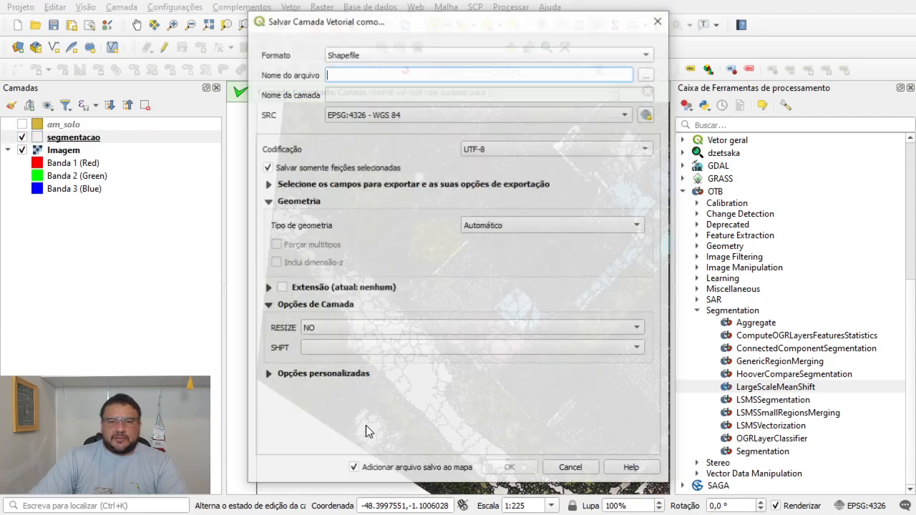
{"action": "left_click", "coordinate": [646, 77]}
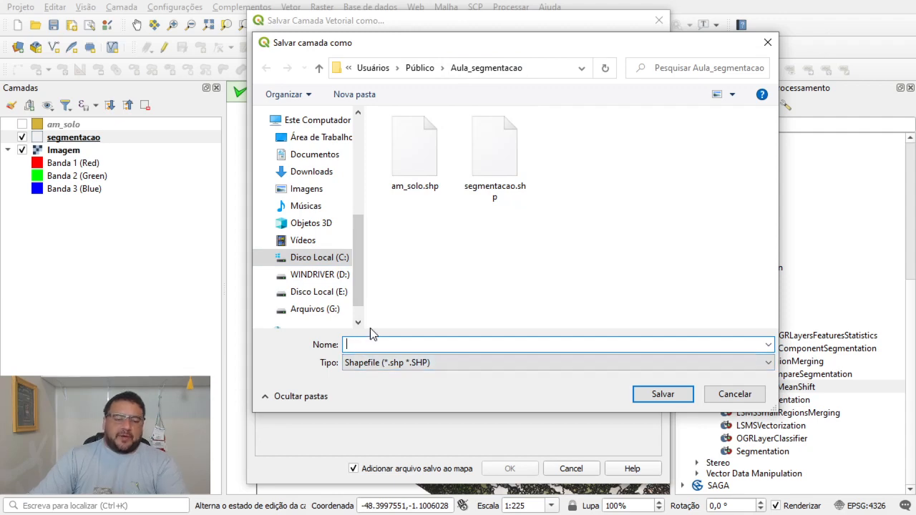
{"action": "type", "text": "am_telhado"}
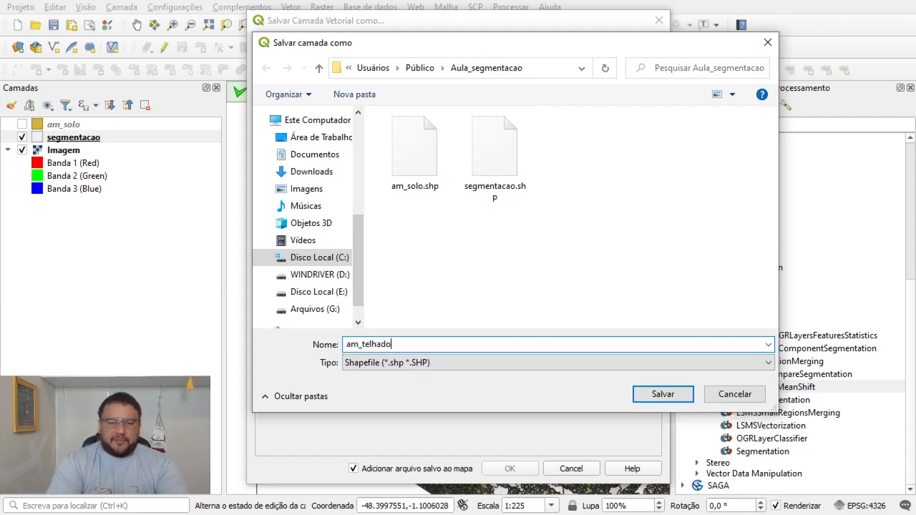
{"action": "key", "text": "Return"}
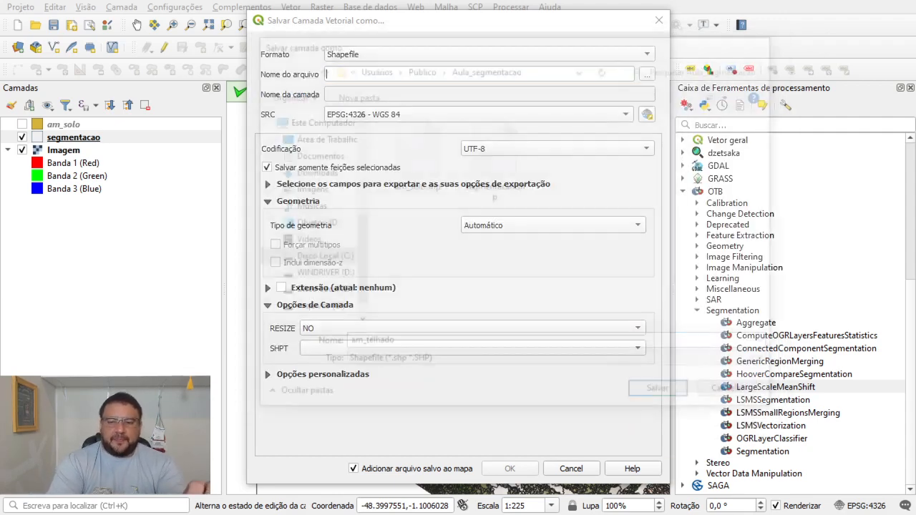
{"action": "left_click", "coordinate": [511, 469]}
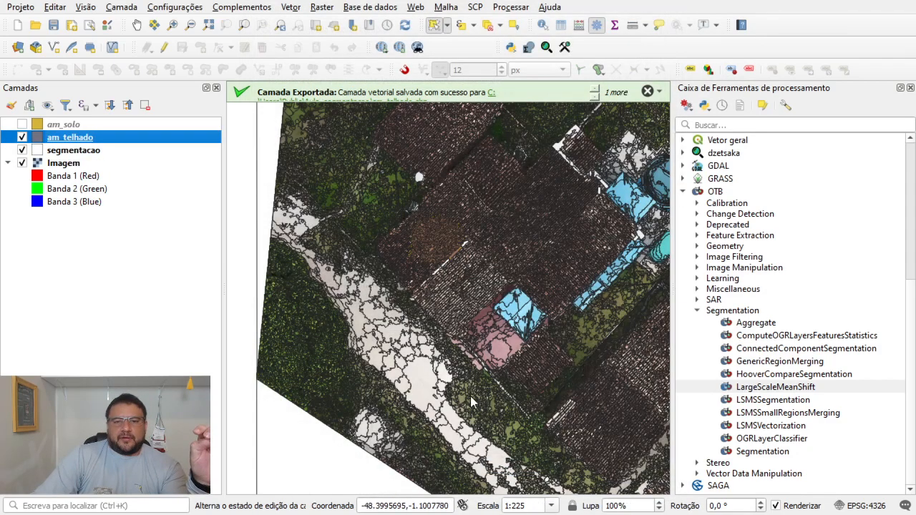
Hide the am_telhado layer and clear the feature selection on the segmentacao layer.
{"action": "left_click", "coordinate": [21, 138]}
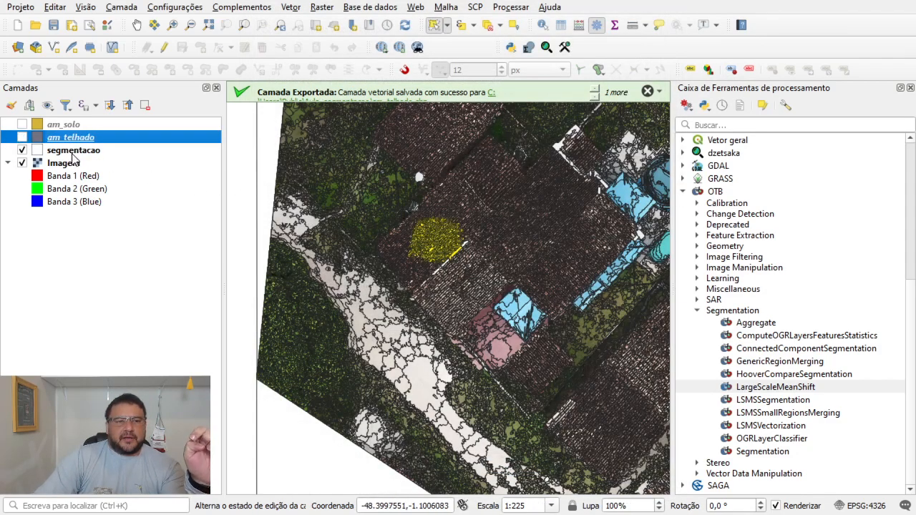
{"action": "left_click", "coordinate": [77, 153]}
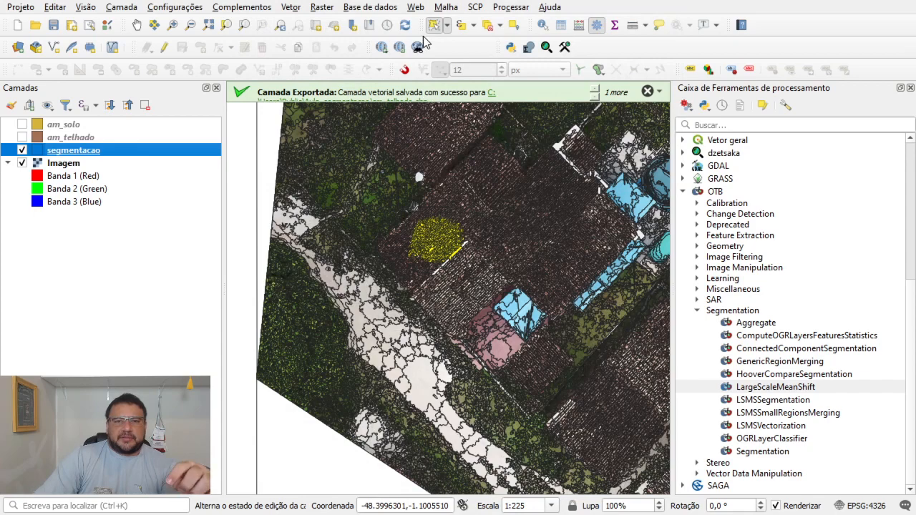
{"action": "left_click", "coordinate": [486, 27]}
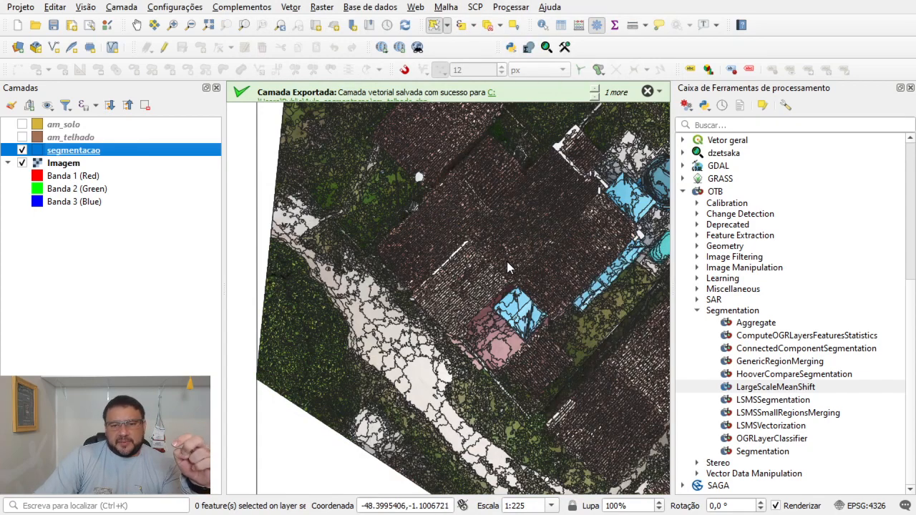
Check the vegetation beside the dirt road without the segment outlines, then select a group of segments at the tree's edge with freehand selection.
{"action": "scroll", "coordinate": [296, 348], "scroll_direction": "up", "scroll_amount": 1}
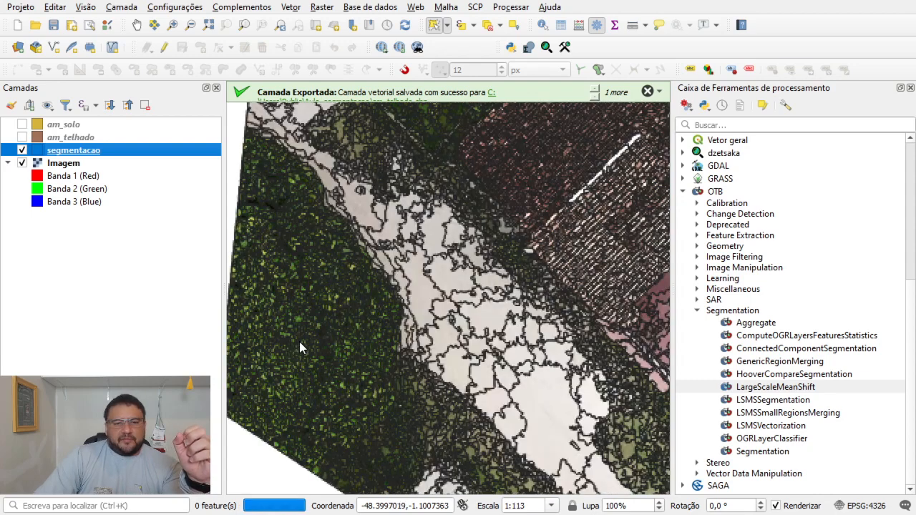
{"action": "scroll", "coordinate": [330, 353], "scroll_direction": "up", "scroll_amount": 1}
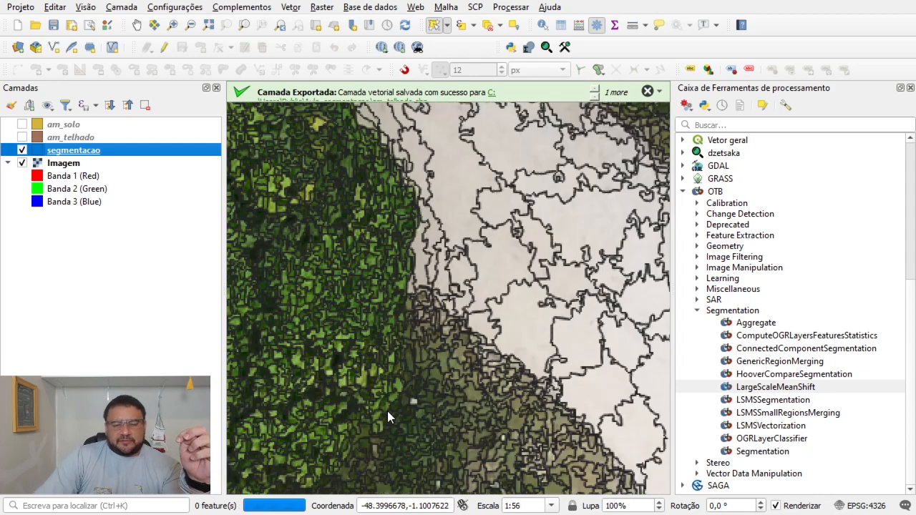
{"action": "left_click", "coordinate": [22, 151]}
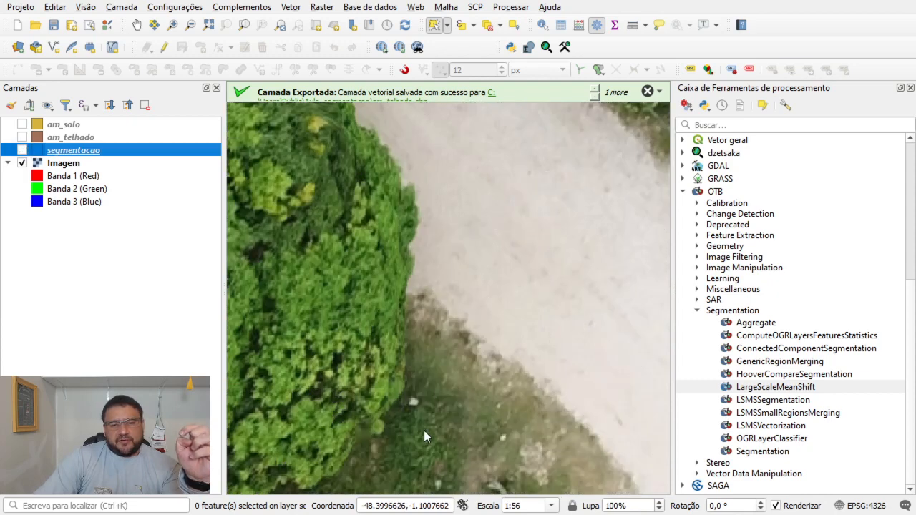
{"action": "left_click", "coordinate": [22, 150]}
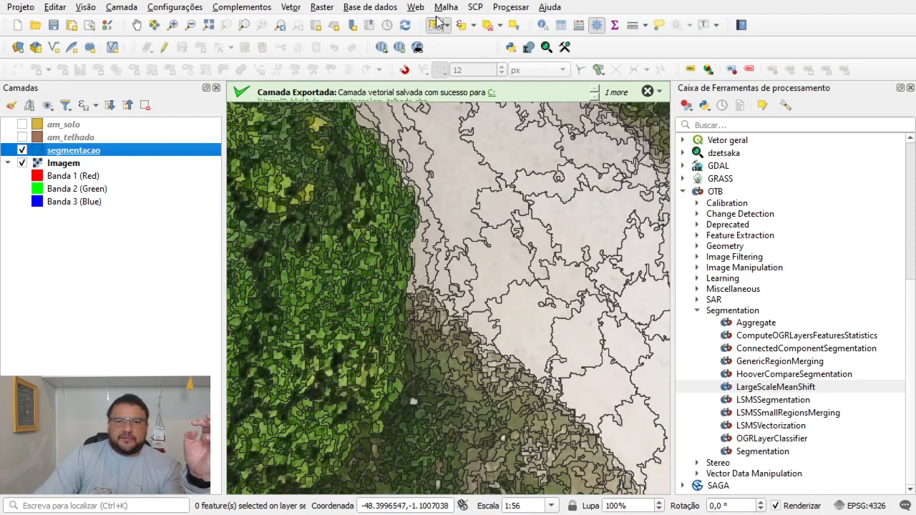
{"action": "mouse_move", "coordinate": [339, 323]}
{"action": "left_mouse_down"}
{"action": "mouse_move", "coordinate": [311, 385]}
{"action": "mouse_move", "coordinate": [434, 450]}
{"action": "mouse_move", "coordinate": [454, 378]}
{"action": "mouse_move", "coordinate": [381, 342]}
{"action": "left_mouse_up"}
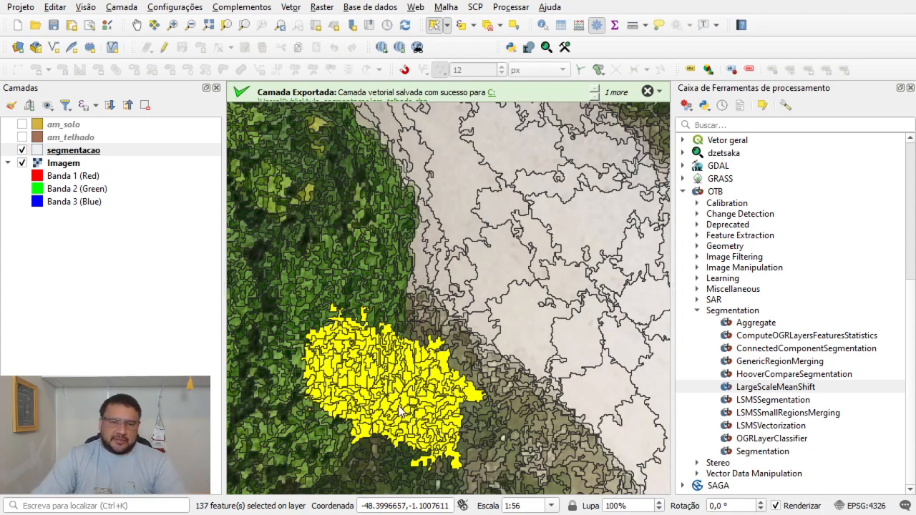
Export only the selected vegetation segments as the shapefile am_veg in the Aula_segmentacao folder and add it to the map.
{"action": "right_click", "coordinate": [106, 151]}
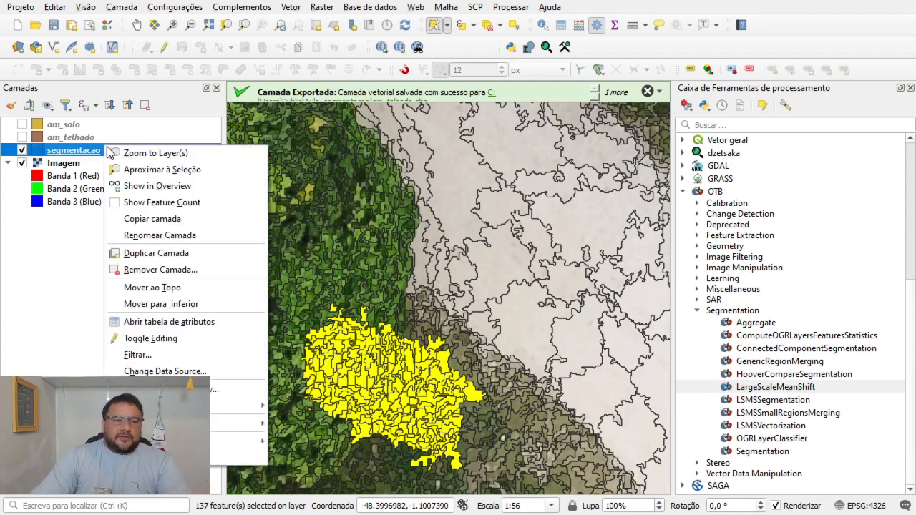
{"action": "mouse_move", "coordinate": [243, 423]}
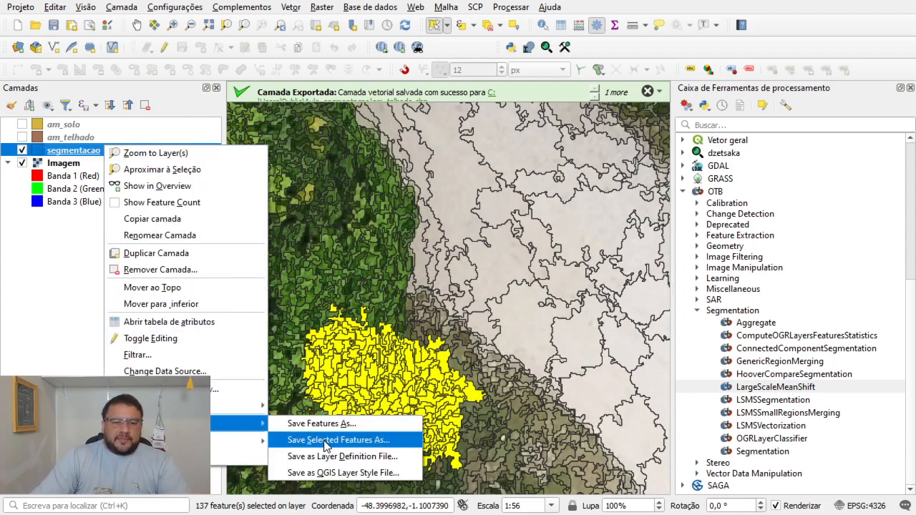
{"action": "left_click", "coordinate": [294, 439]}
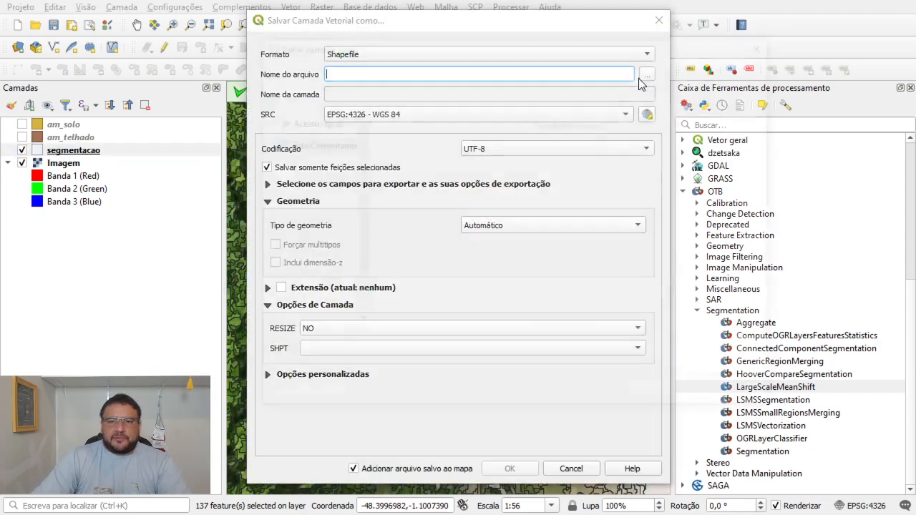
{"action": "left_click", "coordinate": [647, 75]}
{"action": "type", "text": "a"}
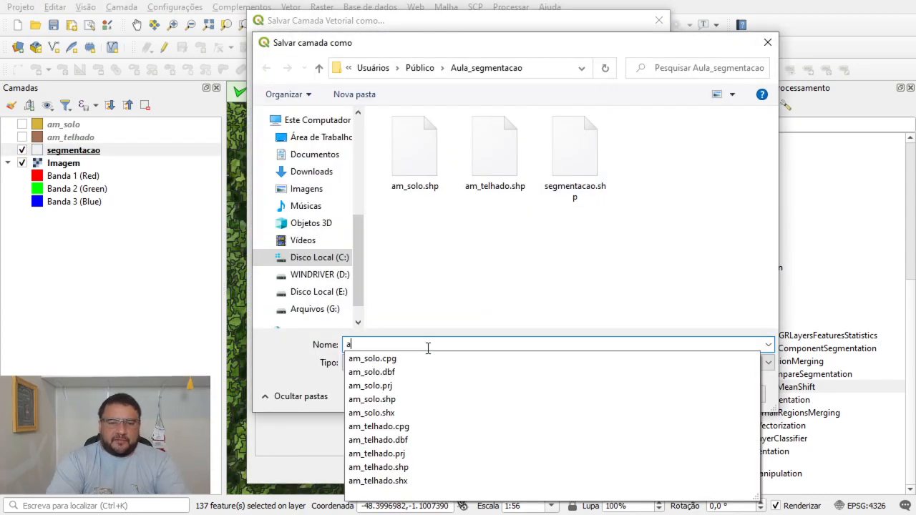
{"action": "type", "text": "m_veg"}
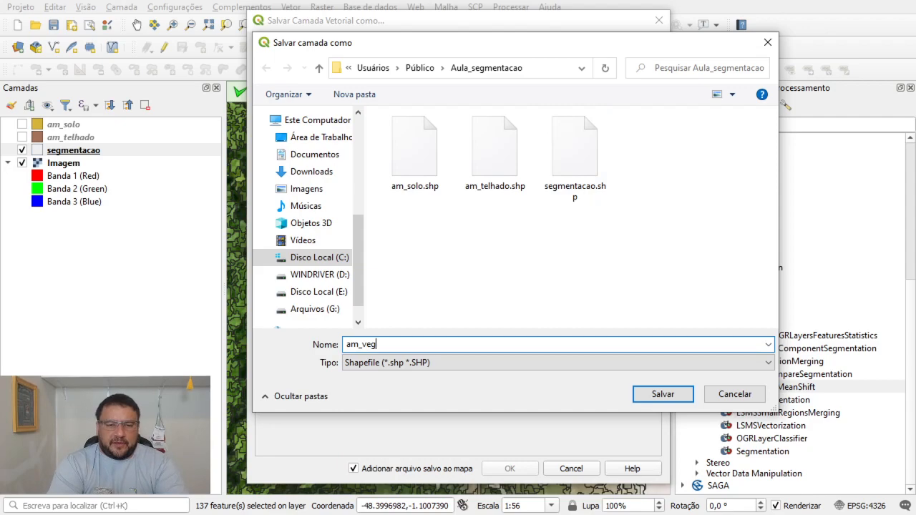
{"action": "key", "text": "Return"}
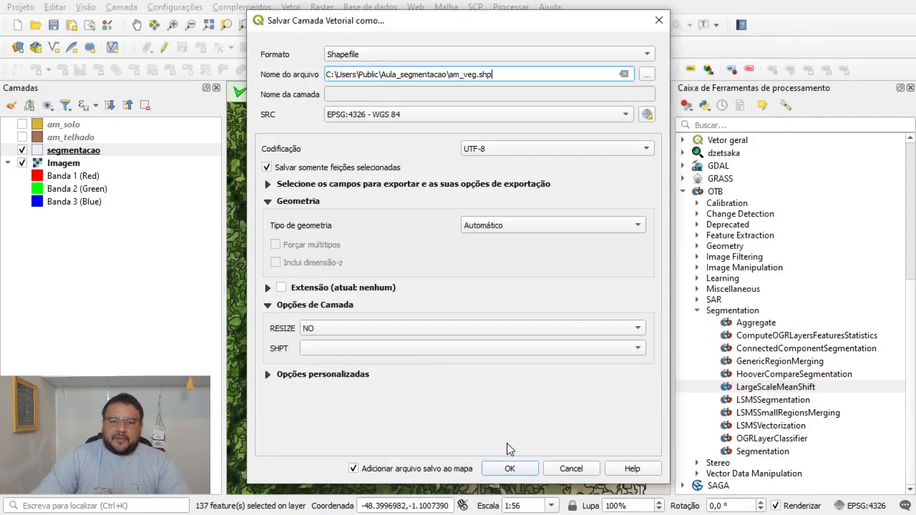
{"action": "left_click", "coordinate": [510, 469]}
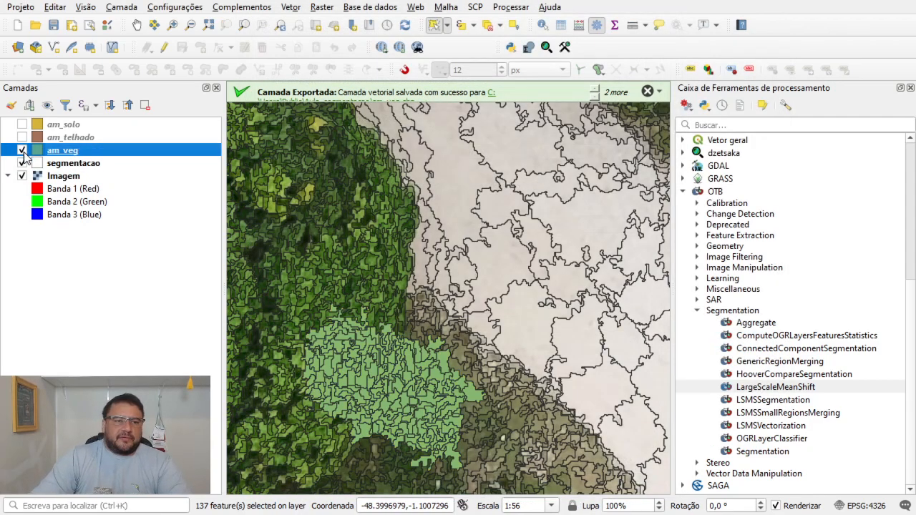
Hide the am_veg layer and clear the feature selection on the segmentacao layer.
{"action": "left_click", "coordinate": [22, 151]}
{"action": "left_click", "coordinate": [78, 163]}
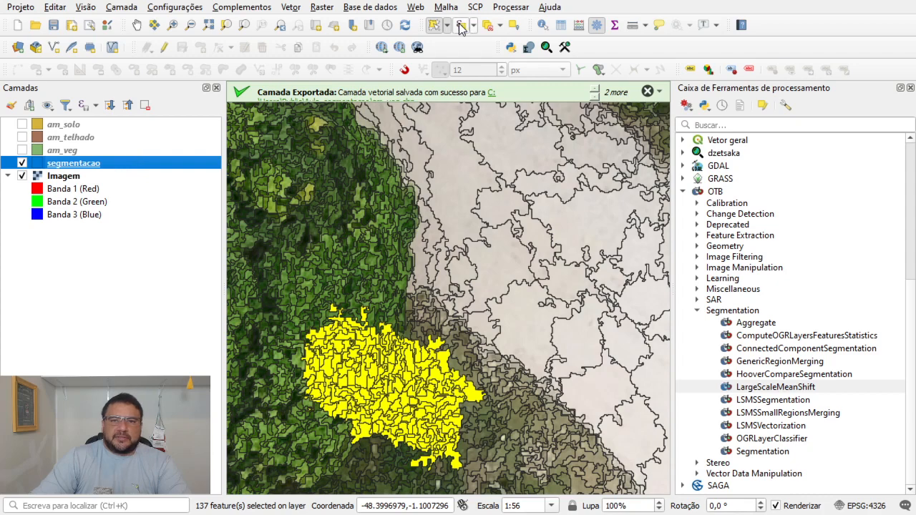
{"action": "left_click", "coordinate": [488, 25]}
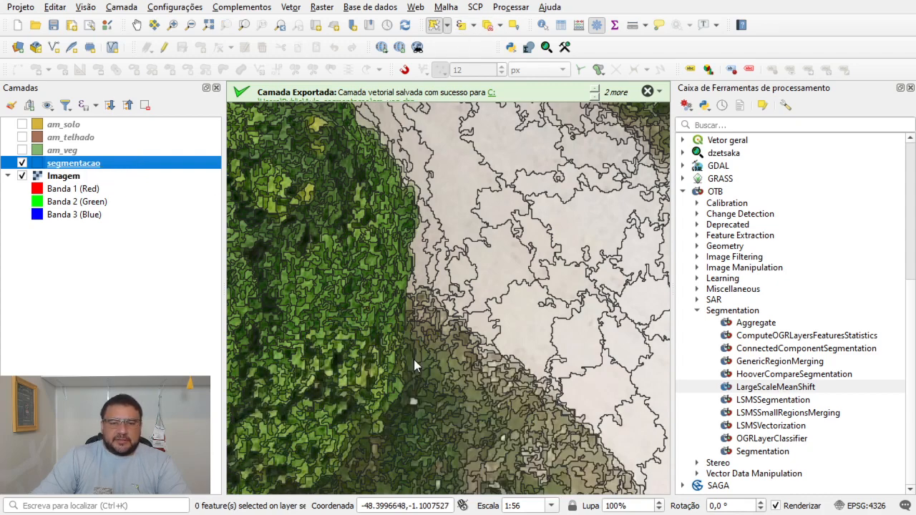
Select the water segments inside the round blue pool on the segmentacao layer with freehand feature selection.
{"action": "scroll", "coordinate": [447, 305], "scroll_direction": "down", "scroll_amount": 1}
{"action": "scroll", "coordinate": [447, 299], "scroll_direction": "down", "scroll_amount": 1}
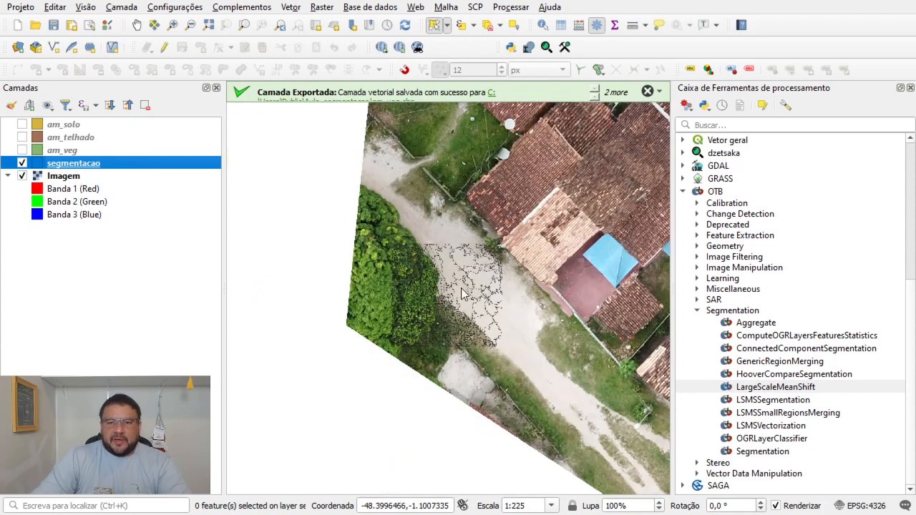
{"action": "left_click_drag", "start_coordinate": [620, 266], "coordinate": [273, 359]}
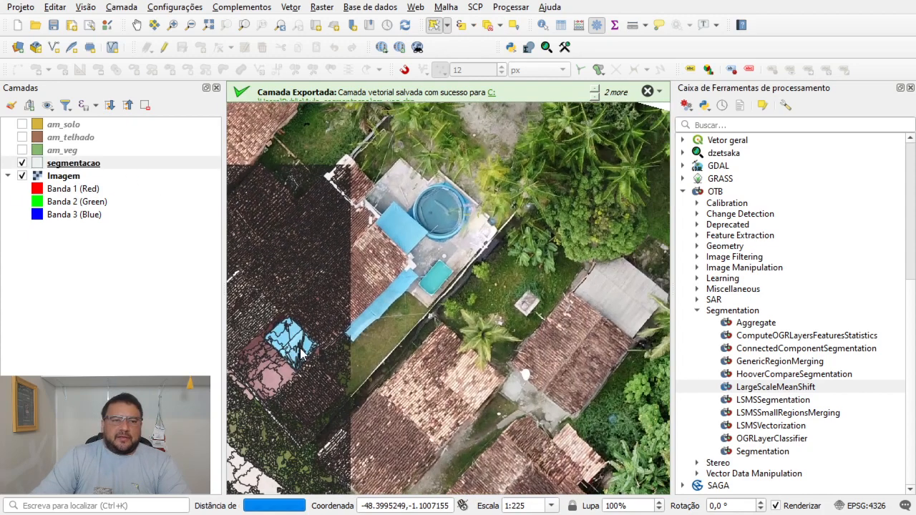
{"action": "scroll", "coordinate": [425, 221], "scroll_direction": "up", "scroll_amount": 2}
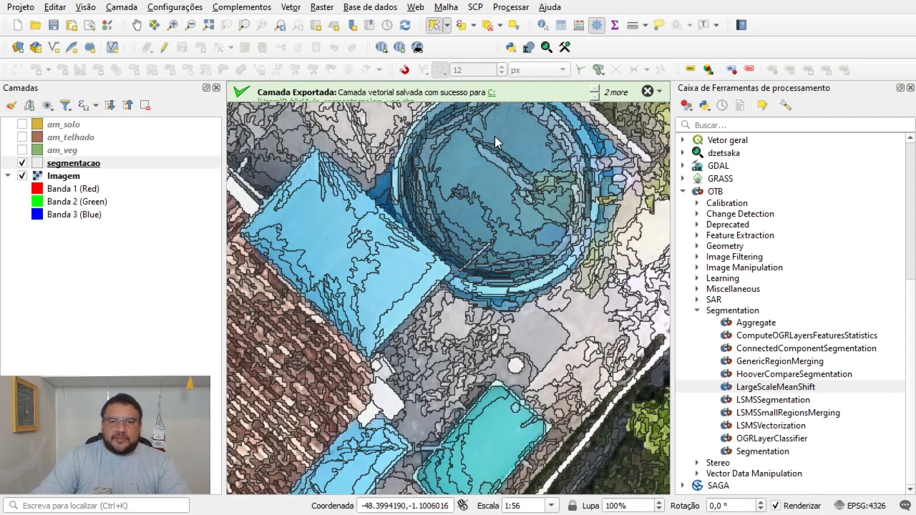
{"action": "left_click", "coordinate": [495, 137]}
{"action": "left_click", "coordinate": [564, 195]}
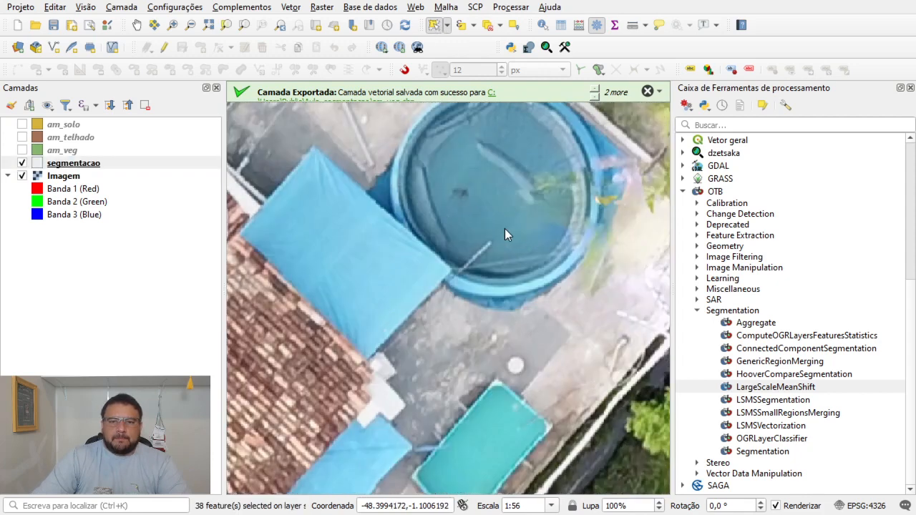
Export only the selected pool segments as the shapefile am_lonas in the Aula_segmentacao folder and add it to the map.
{"action": "right_click", "coordinate": [118, 164]}
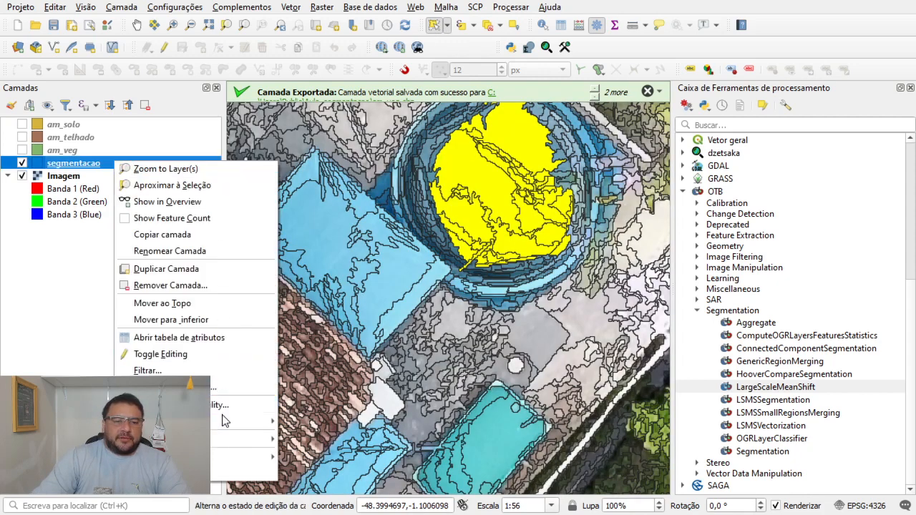
{"action": "mouse_move", "coordinate": [222, 421]}
{"action": "left_click", "coordinate": [329, 454]}
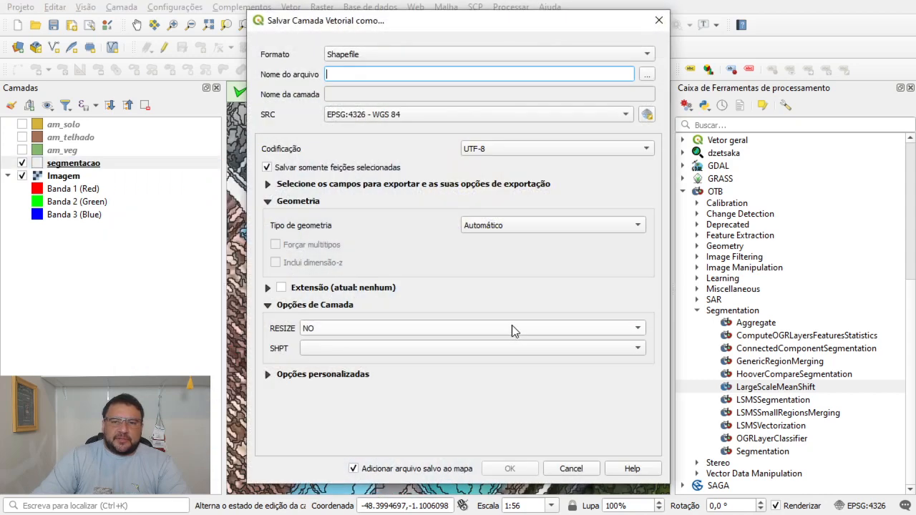
{"action": "left_click", "coordinate": [645, 76]}
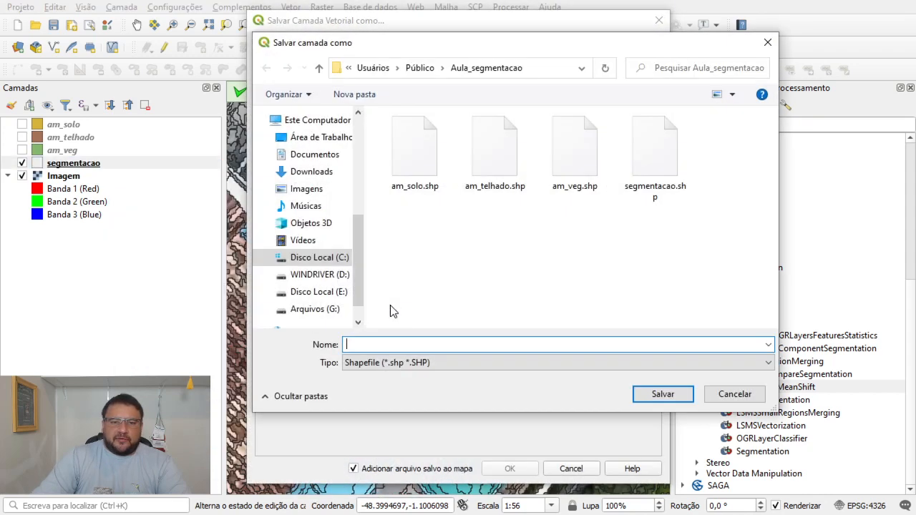
{"action": "type", "text": "am_"}
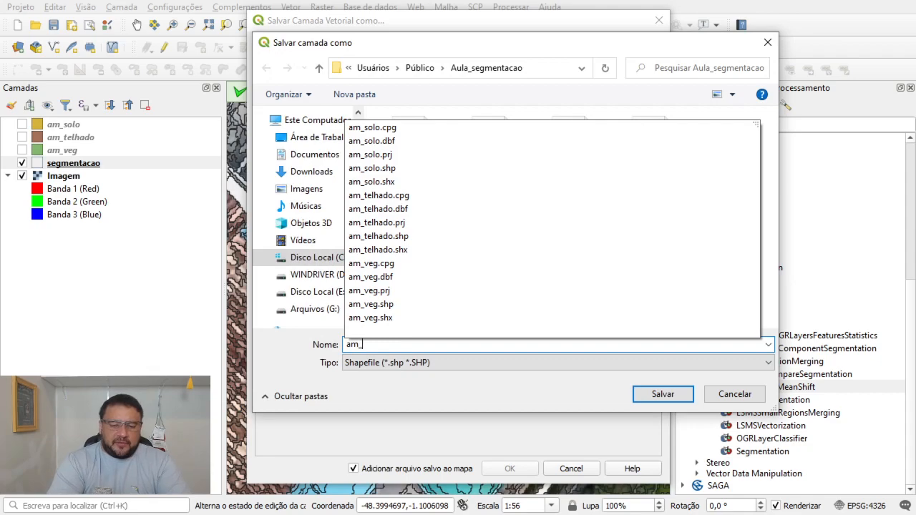
{"action": "type", "text": "lonas"}
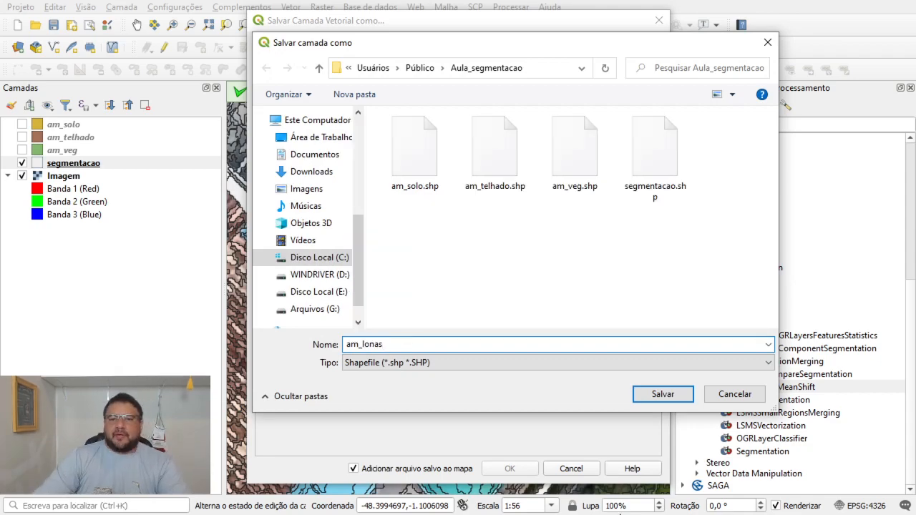
{"action": "left_click", "coordinate": [659, 395]}
{"action": "left_click", "coordinate": [508, 468]}
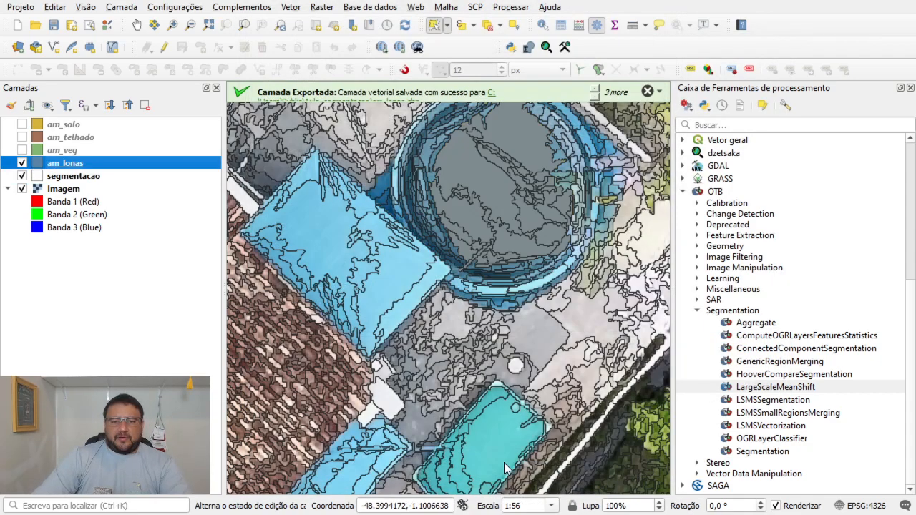
Hide the am_lonas layer, clear the feature selection on the segmentacao layer and hide that layer too.
{"action": "left_click", "coordinate": [23, 163]}
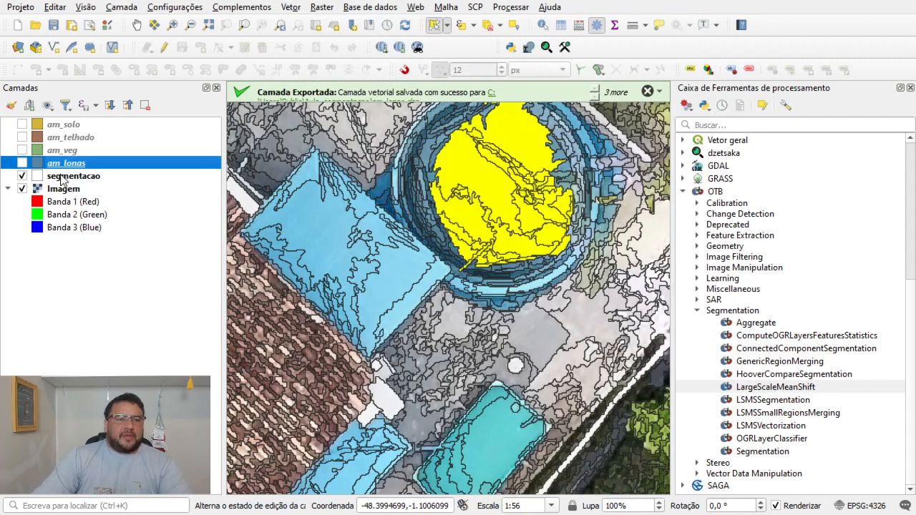
{"action": "left_click", "coordinate": [71, 176]}
{"action": "left_click", "coordinate": [488, 24]}
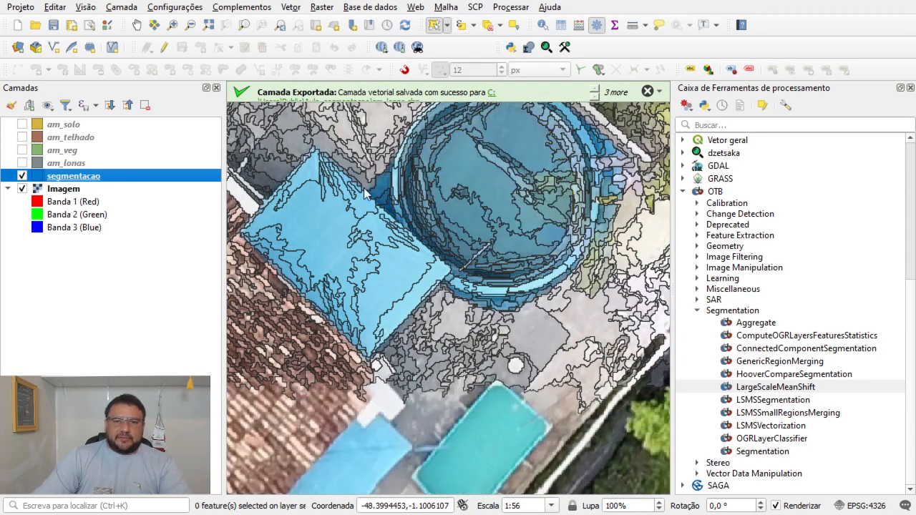
{"action": "left_click", "coordinate": [22, 176]}
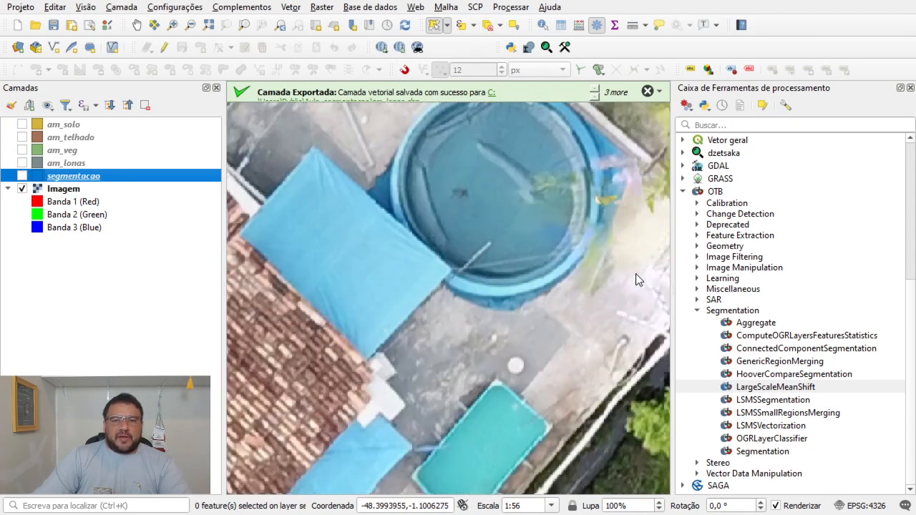
Show the am_solo, am_telhado, am_veg and am_lonas layers over the image to review where the class samples lie.
{"action": "scroll", "coordinate": [520, 282], "scroll_direction": "down", "scroll_amount": 2}
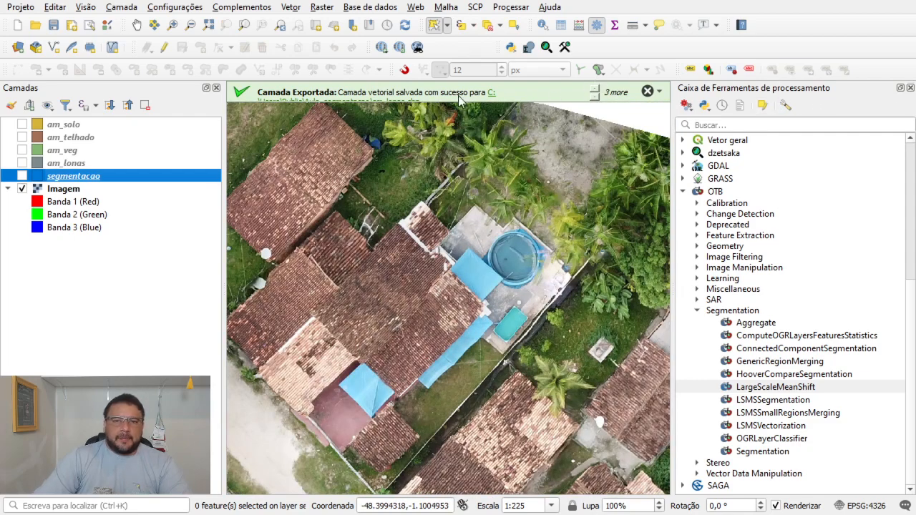
{"action": "left_click", "coordinate": [22, 125]}
{"action": "scroll", "coordinate": [320, 221], "scroll_direction": "down", "scroll_amount": 2}
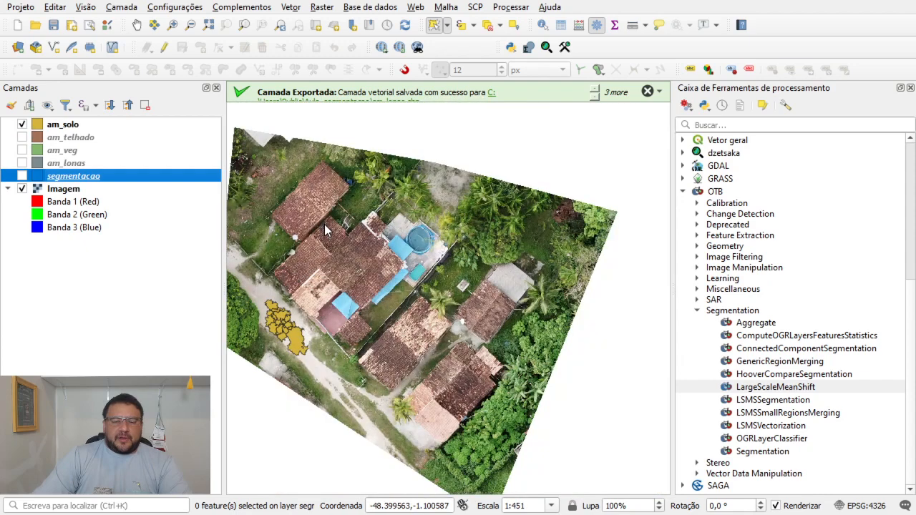
{"action": "scroll", "coordinate": [282, 246], "scroll_direction": "up", "scroll_amount": 1}
{"action": "scroll", "coordinate": [281, 245], "scroll_direction": "up", "scroll_amount": 1}
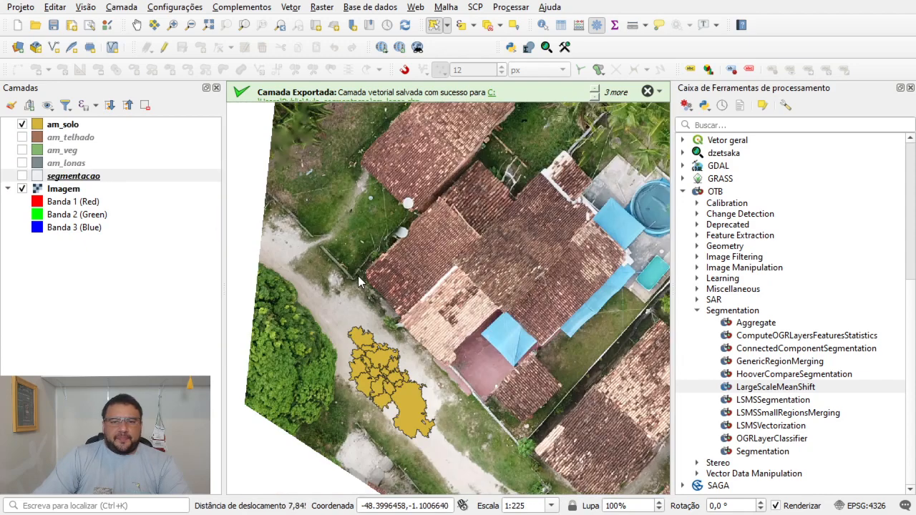
{"action": "left_click", "coordinate": [23, 137]}
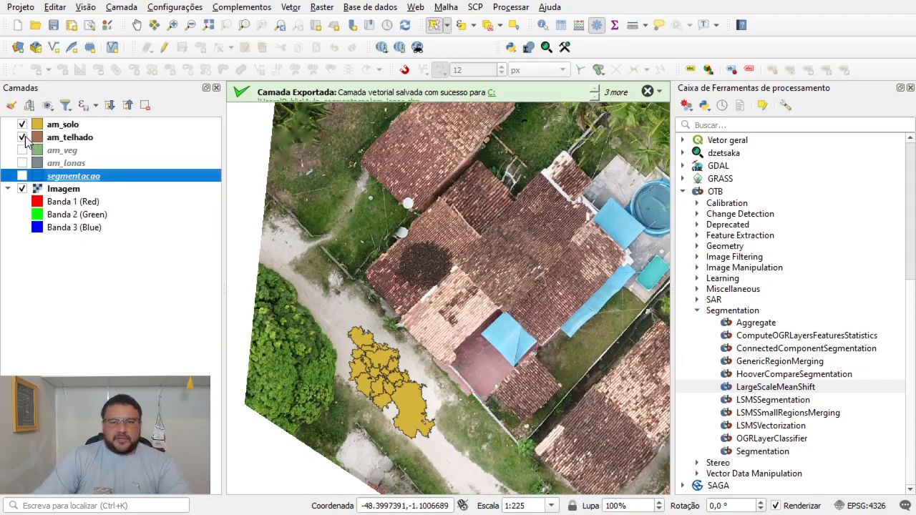
{"action": "left_click", "coordinate": [23, 151]}
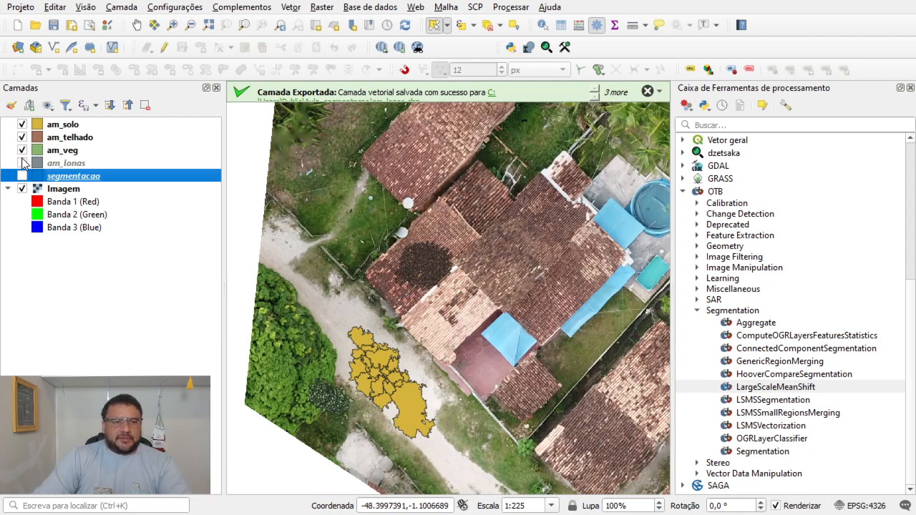
{"action": "left_click", "coordinate": [22, 164]}
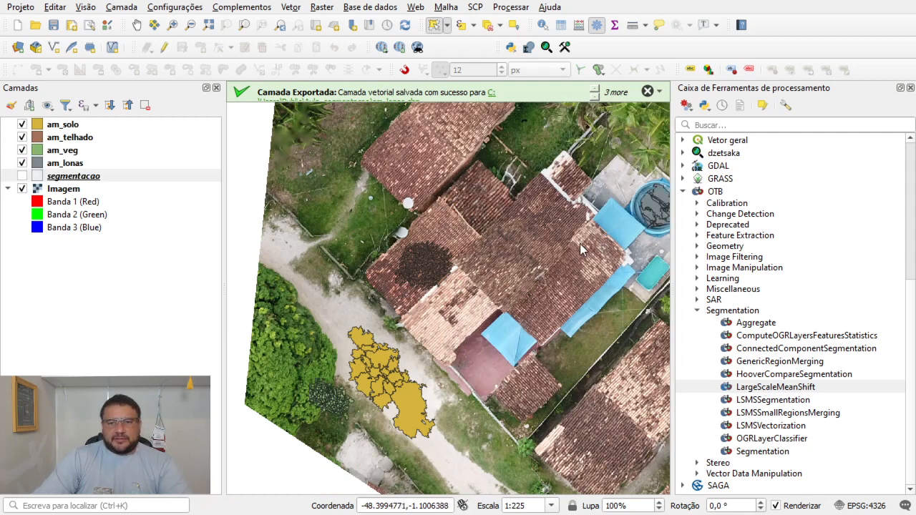
{"action": "left_click_drag", "start_coordinate": [594, 233], "coordinate": [558, 247]}
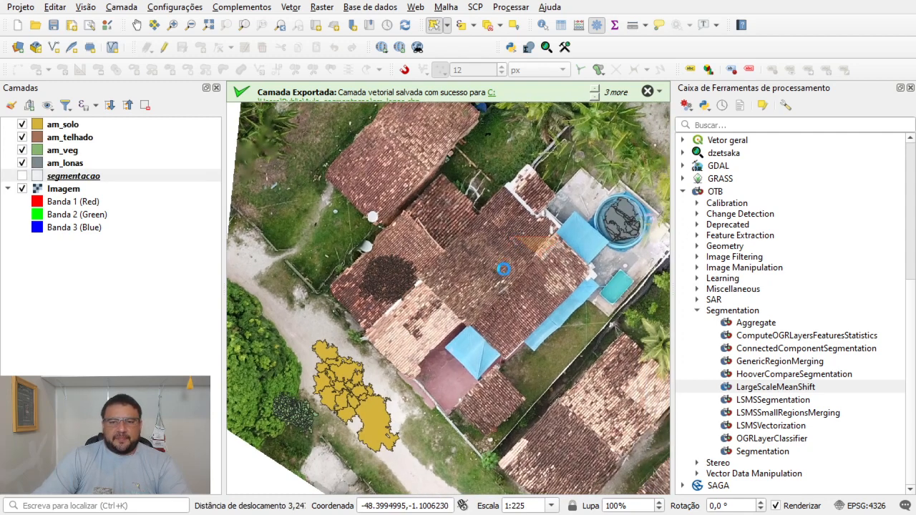
{"action": "right_click", "coordinate": [504, 275]}
{"action": "left_click", "coordinate": [440, 246]}
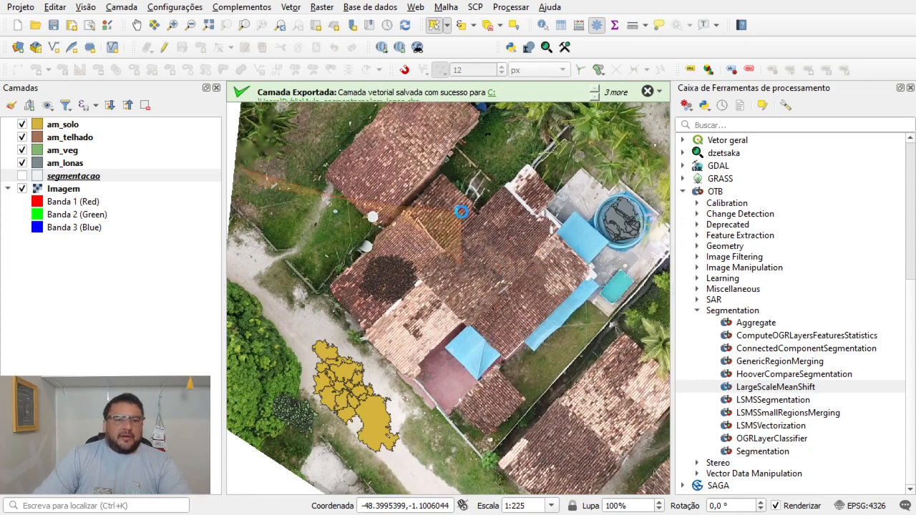
Hide the four sample layers am_solo, am_telhado, am_veg and am_lonas, leaving only the image displayed.
{"action": "left_click", "coordinate": [22, 124]}
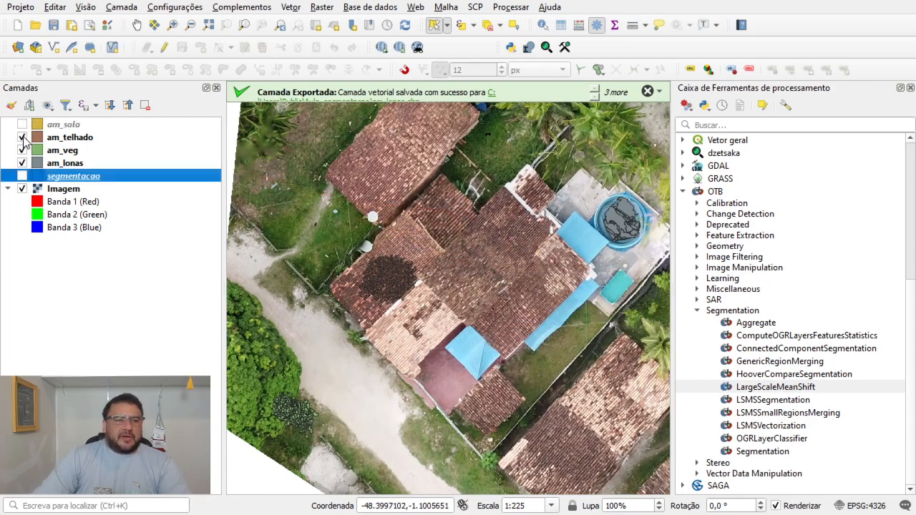
{"action": "left_click", "coordinate": [22, 138]}
{"action": "left_click", "coordinate": [23, 151]}
{"action": "left_click", "coordinate": [22, 163]}
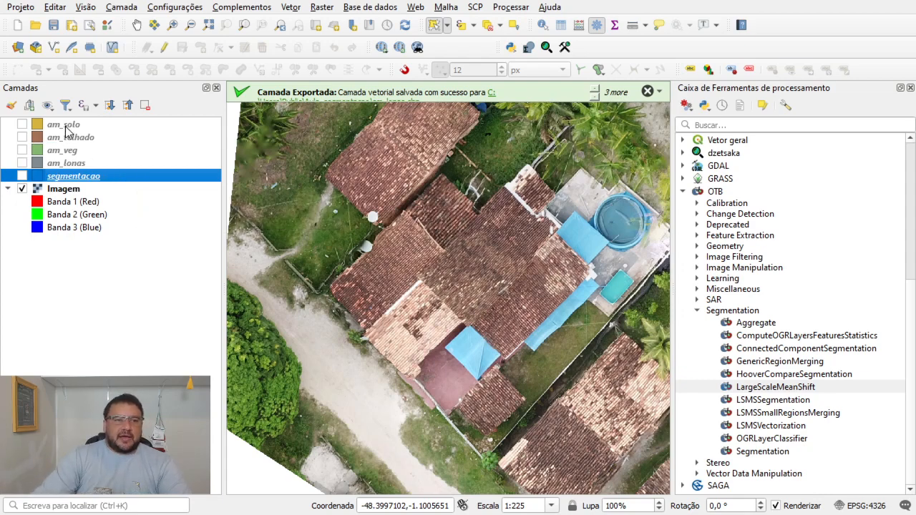
{"action": "left_click", "coordinate": [63, 126]}
{"action": "left_click", "coordinate": [68, 138]}
{"action": "left_click", "coordinate": [64, 150]}
{"action": "left_click", "coordinate": [69, 164]}
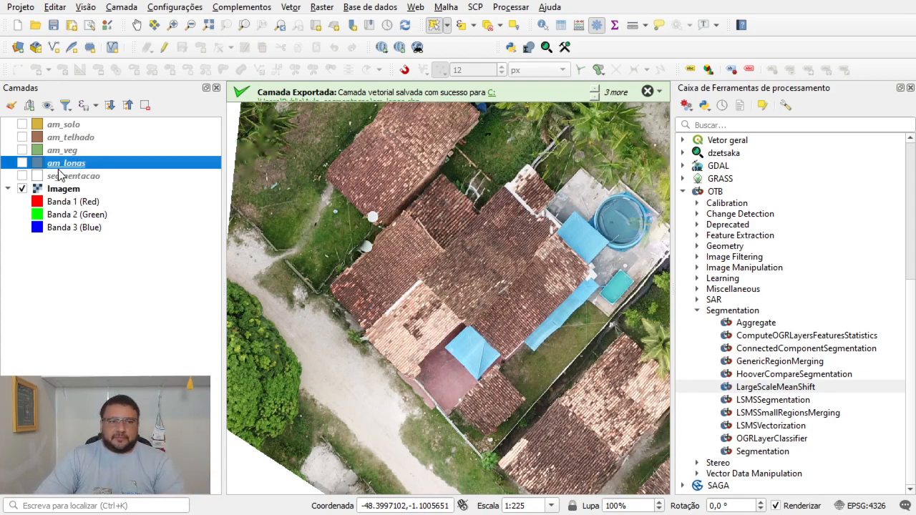
Define a new integer field id_class with length 1 for the am_solo layer in the field calculator.
{"action": "left_click", "coordinate": [65, 125]}
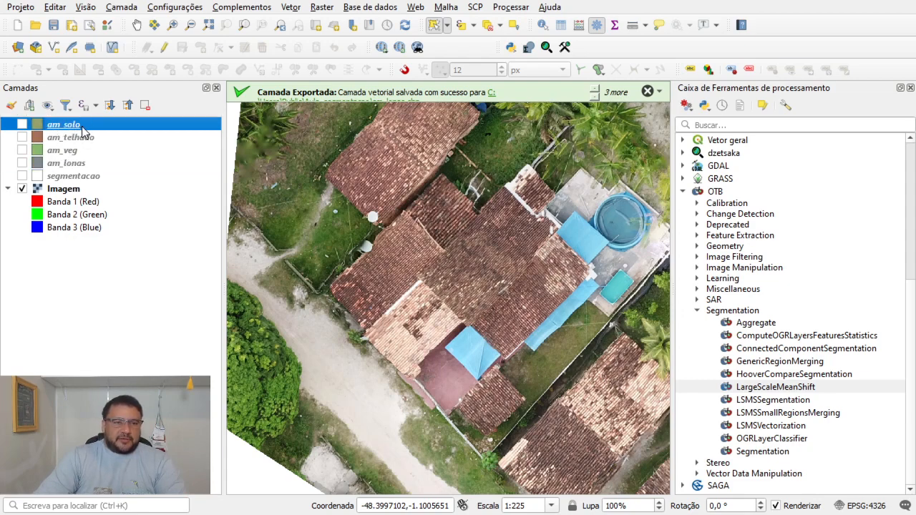
{"action": "left_click", "coordinate": [582, 28]}
{"action": "left_click_drag", "start_coordinate": [416, 36], "coordinate": [499, 49]}
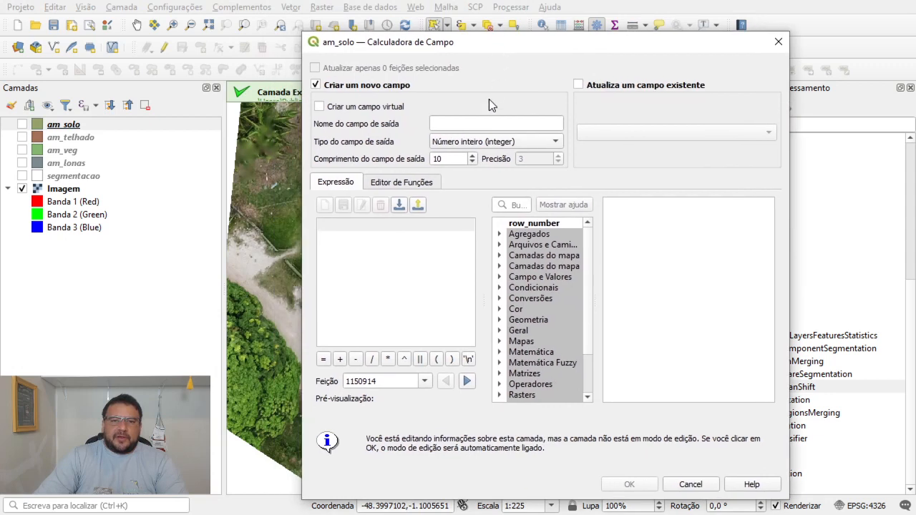
{"action": "left_click", "coordinate": [457, 124]}
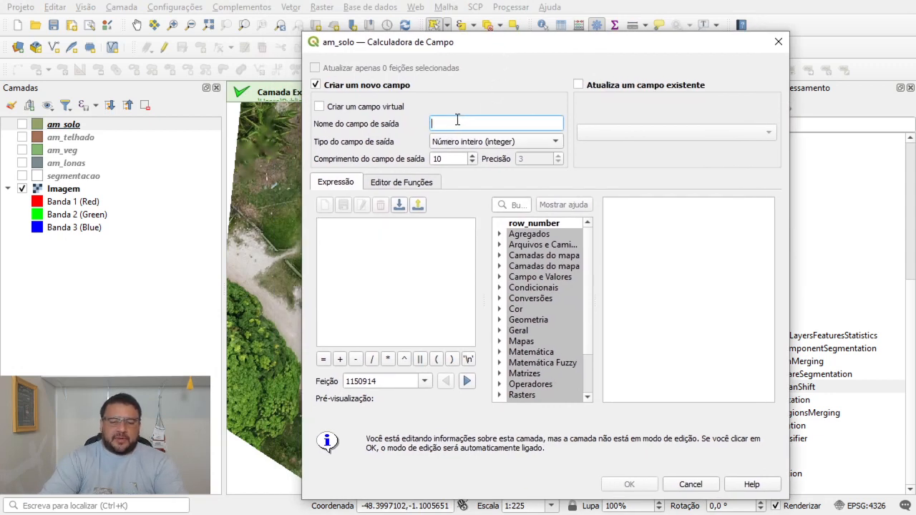
{"action": "type", "text": "id_cla"}
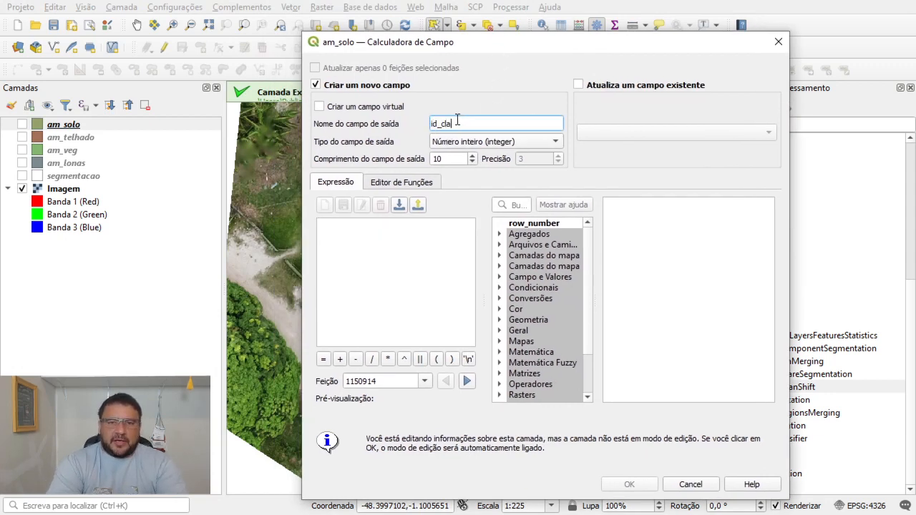
{"action": "type", "text": "ss"}
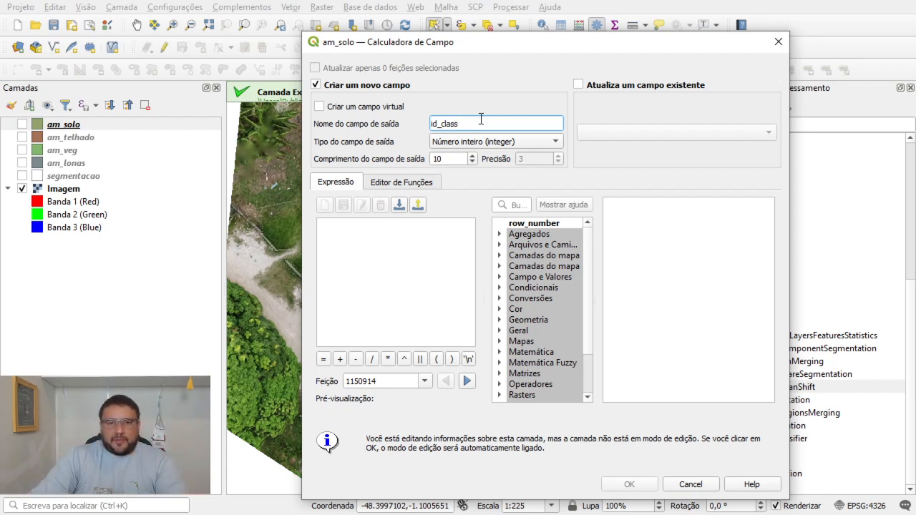
{"action": "left_click_drag", "start_coordinate": [452, 118], "coordinate": [422, 126]}
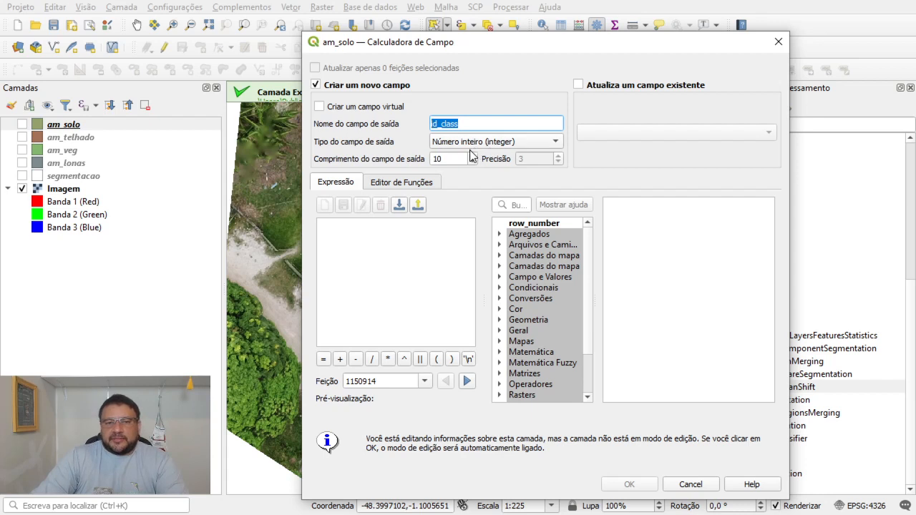
{"action": "double_click", "coordinate": [438, 158]}
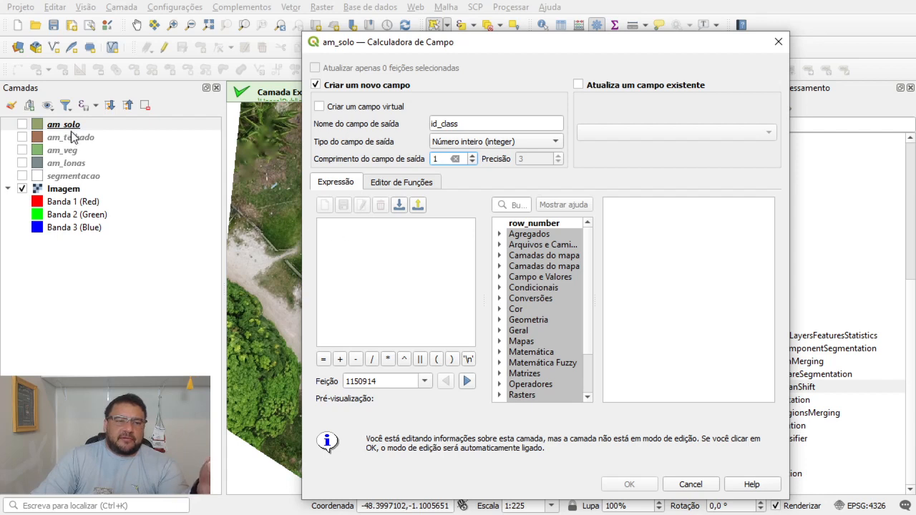
Calculate the new id_class field with the value 1, then stop editing am_solo and save the changes.
{"action": "left_click", "coordinate": [350, 229]}
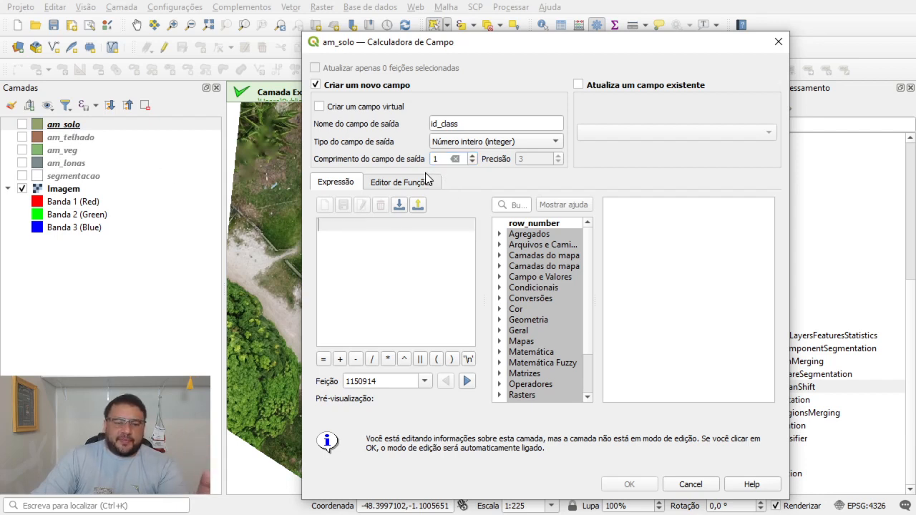
{"action": "type", "text": "1"}
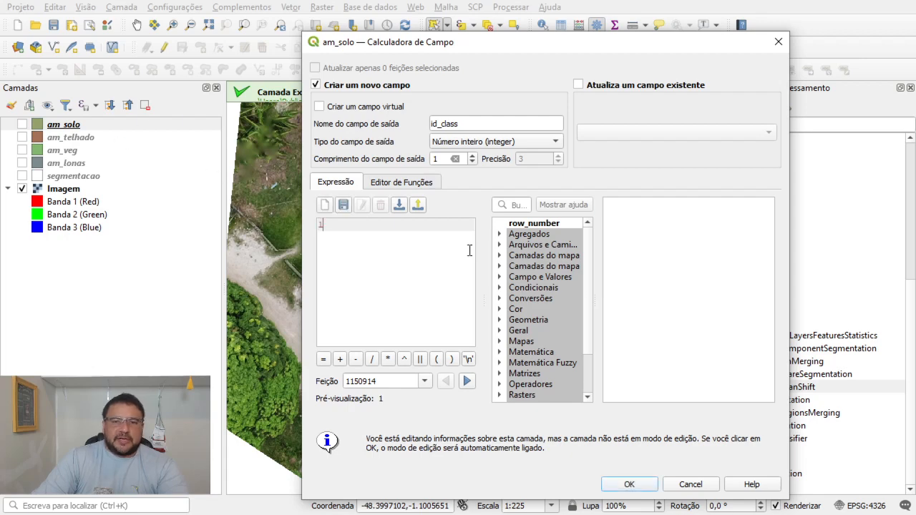
{"action": "left_click", "coordinate": [634, 485]}
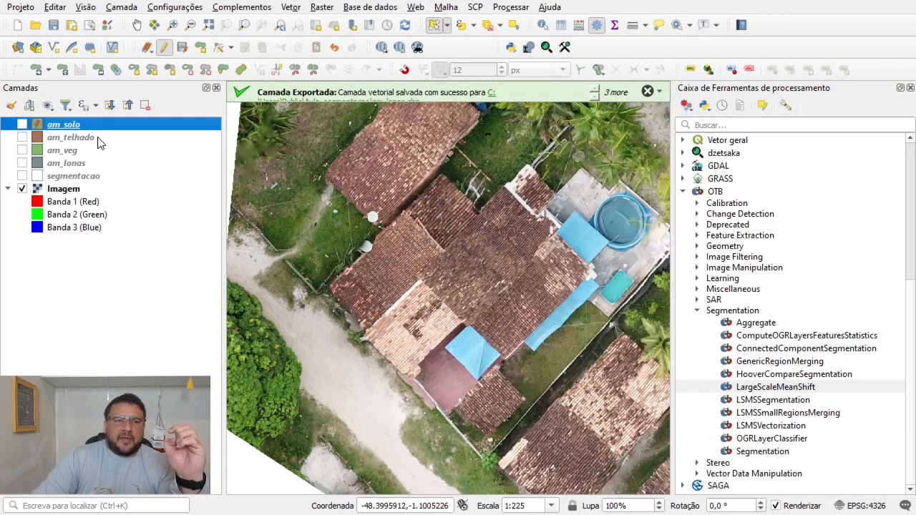
{"action": "left_click", "coordinate": [164, 49]}
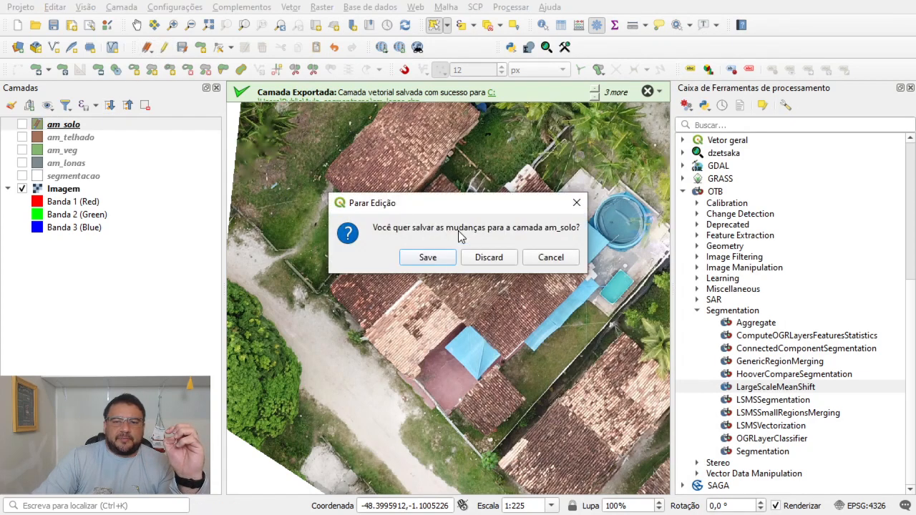
{"action": "left_click", "coordinate": [419, 259]}
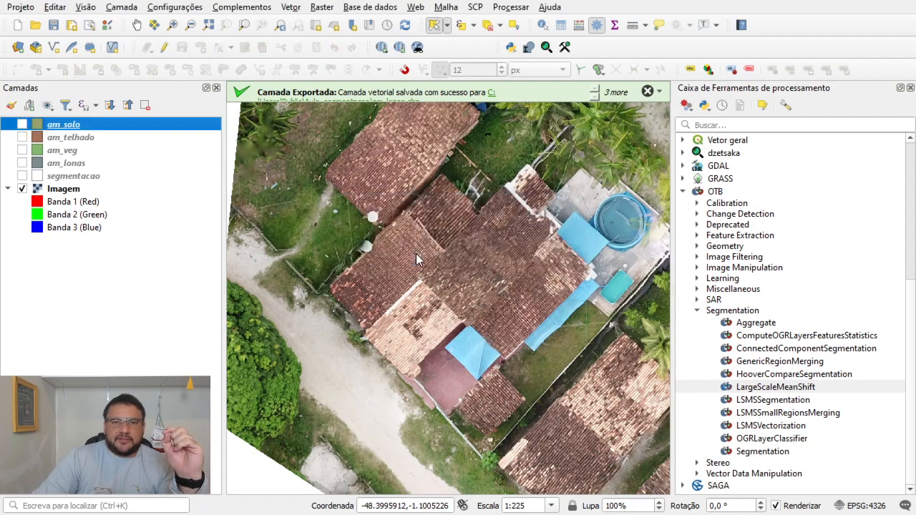
Check the id_class values in the attribute table of the am_solo layer.
{"action": "left_click", "coordinate": [563, 27]}
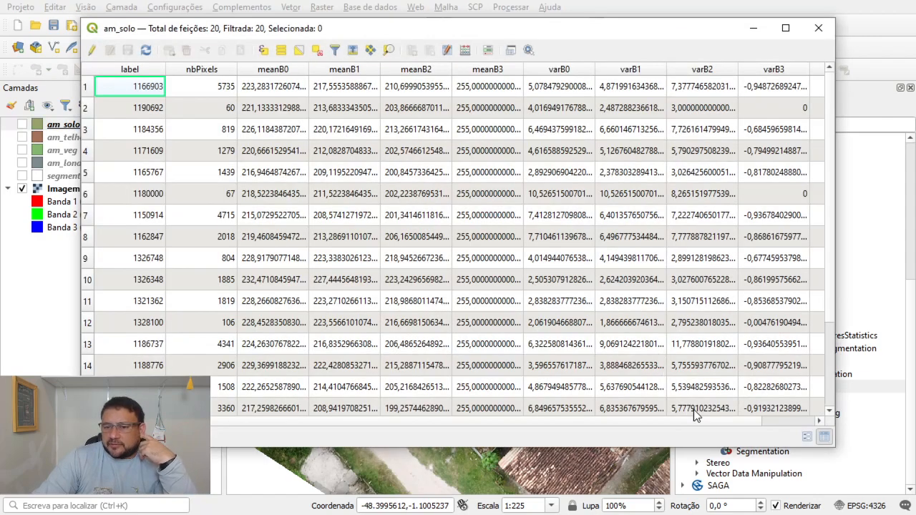
{"action": "left_click_drag", "start_coordinate": [715, 423], "coordinate": [765, 424]}
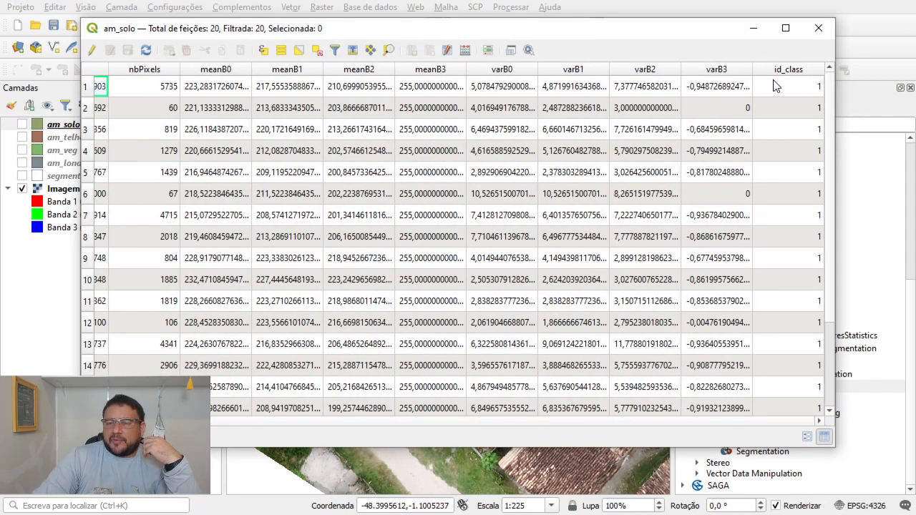
{"action": "scroll", "coordinate": [795, 114], "scroll_direction": "down", "scroll_amount": 2}
{"action": "scroll", "coordinate": [803, 125], "scroll_direction": "up", "scroll_amount": 2}
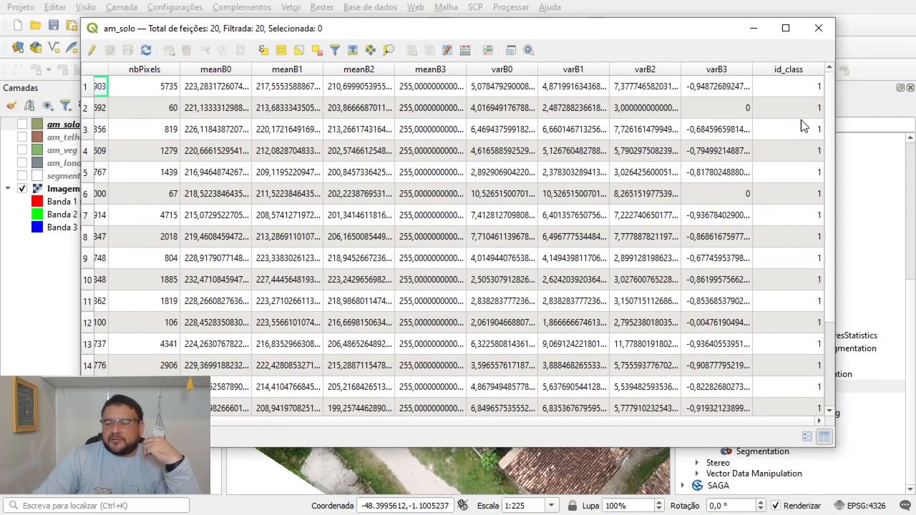
Review the remaining id_class rows of am_solo and close its attribute table.
{"action": "scroll", "coordinate": [784, 270], "scroll_direction": "down", "scroll_amount": 2}
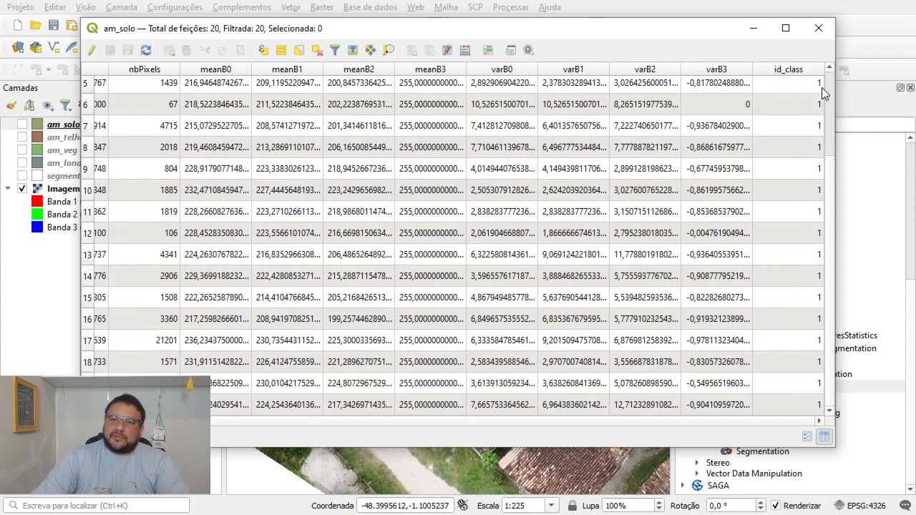
{"action": "left_click", "coordinate": [818, 28]}
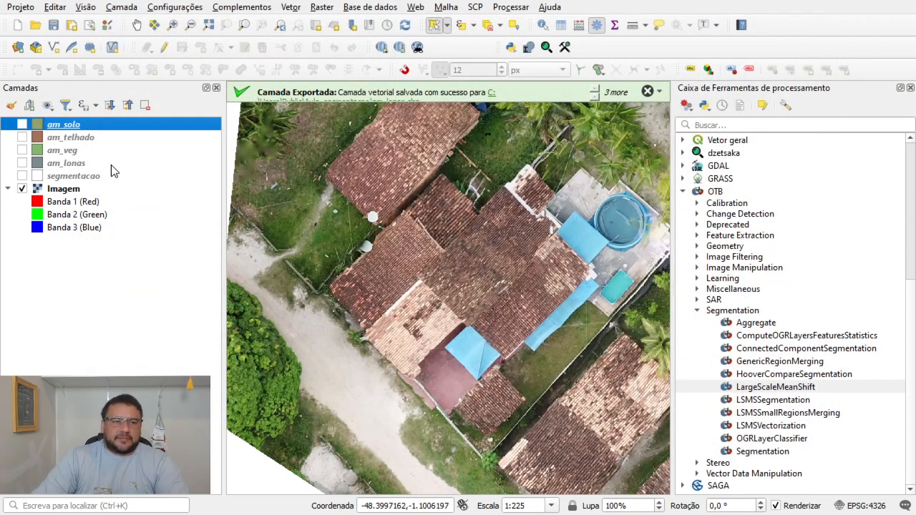
Define a new integer field id_class with length 1 for the am_telhado layer in the field calculator.
{"action": "left_click", "coordinate": [82, 138]}
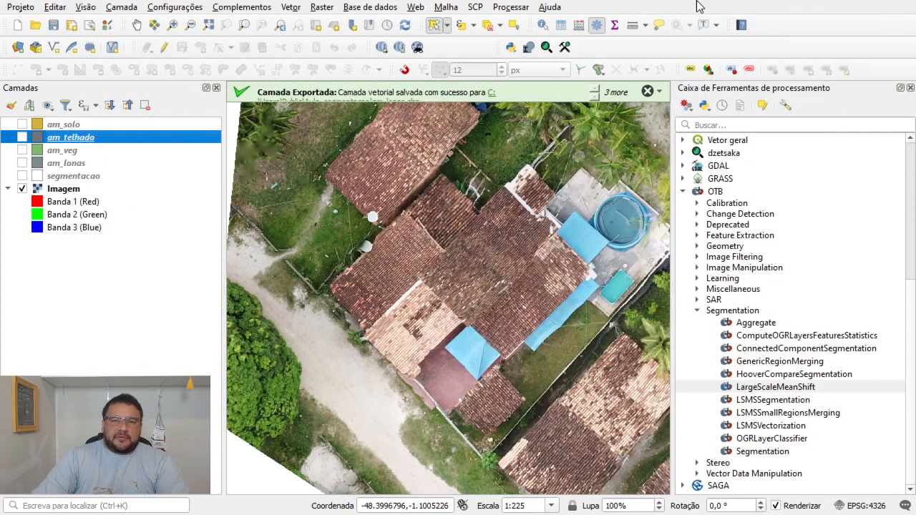
{"action": "left_click", "coordinate": [581, 26]}
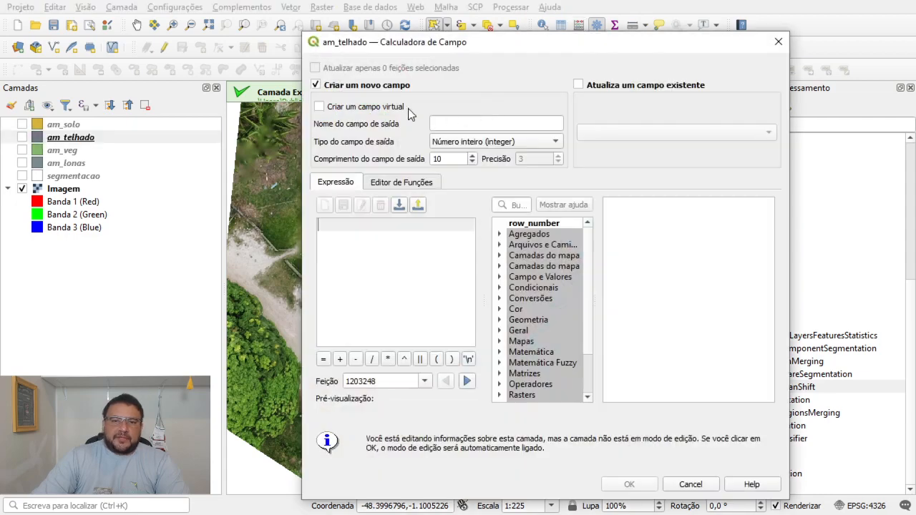
{"action": "left_click", "coordinate": [455, 122]}
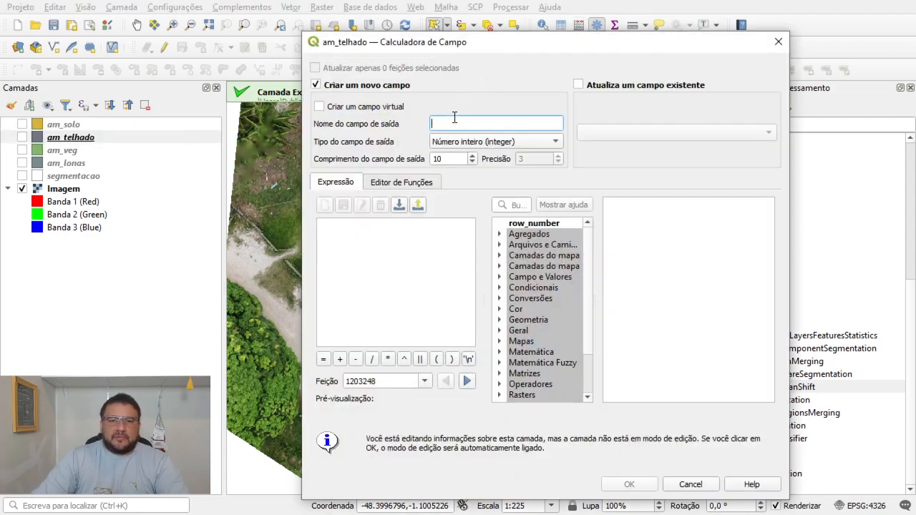
{"action": "type", "text": "id_class"}
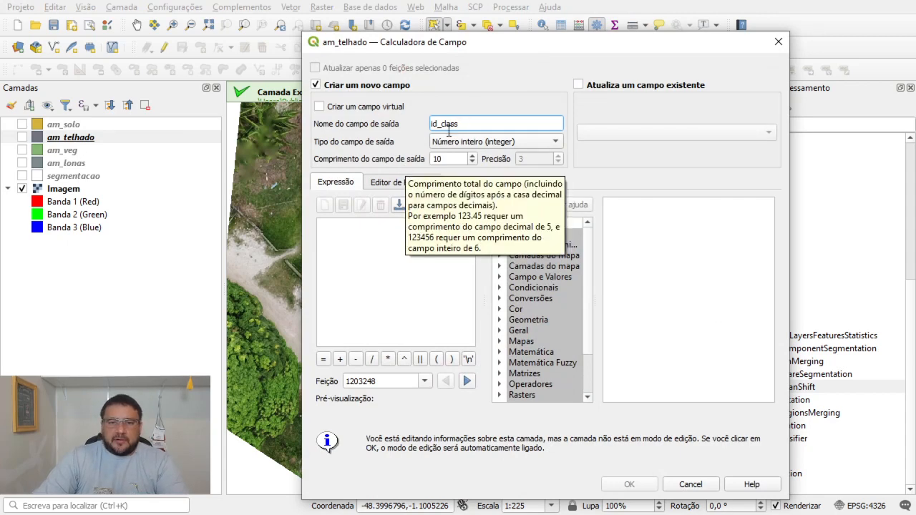
{"action": "left_click", "coordinate": [453, 160]}
{"action": "left_click_drag", "start_coordinate": [452, 161], "coordinate": [431, 167]}
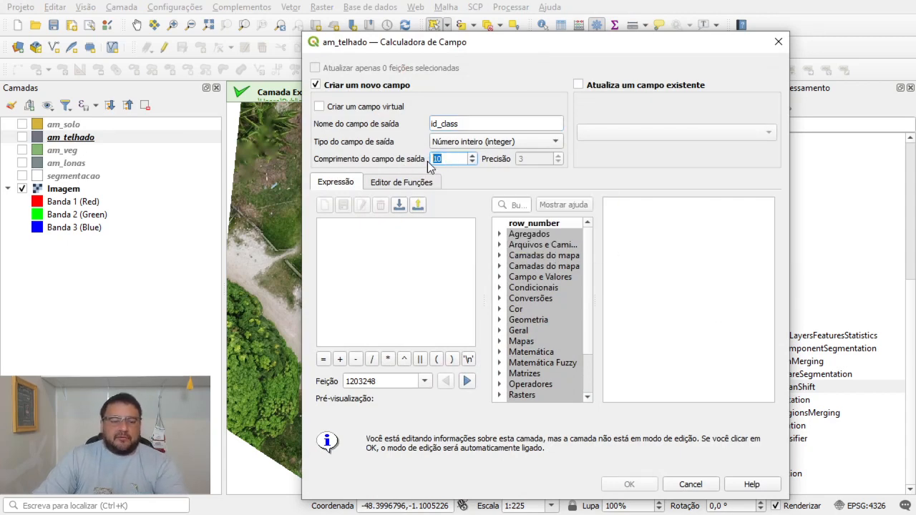
Calculate am_telhado's new id_class field with the value 2, then stop editing and save the layer changes.
{"action": "left_click", "coordinate": [416, 233]}
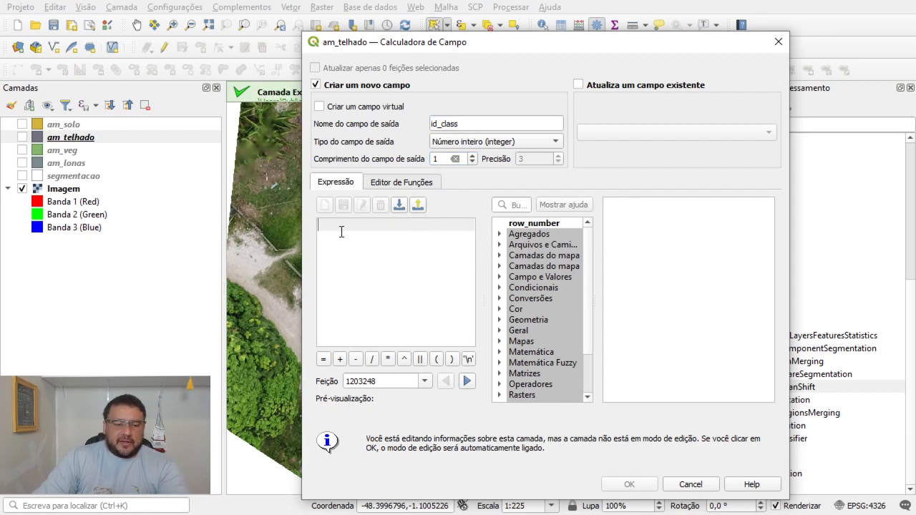
{"action": "type", "text": "2"}
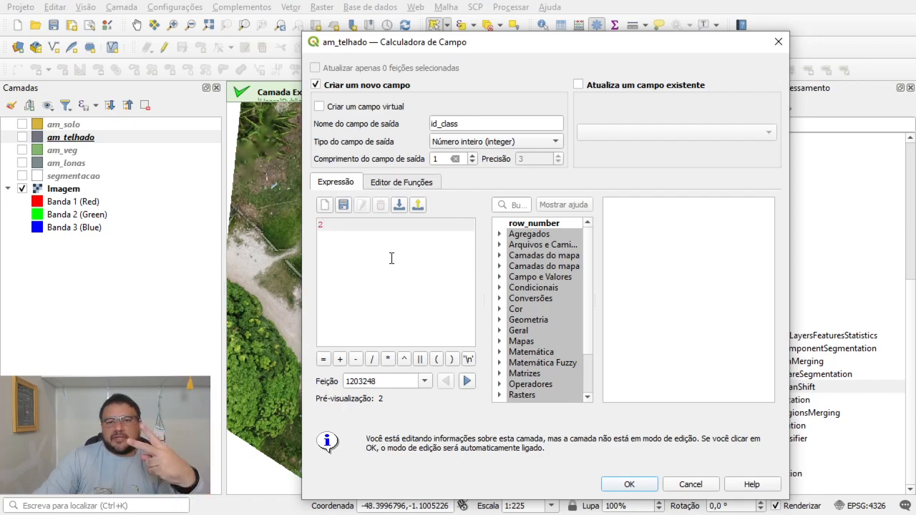
{"action": "left_click", "coordinate": [635, 486]}
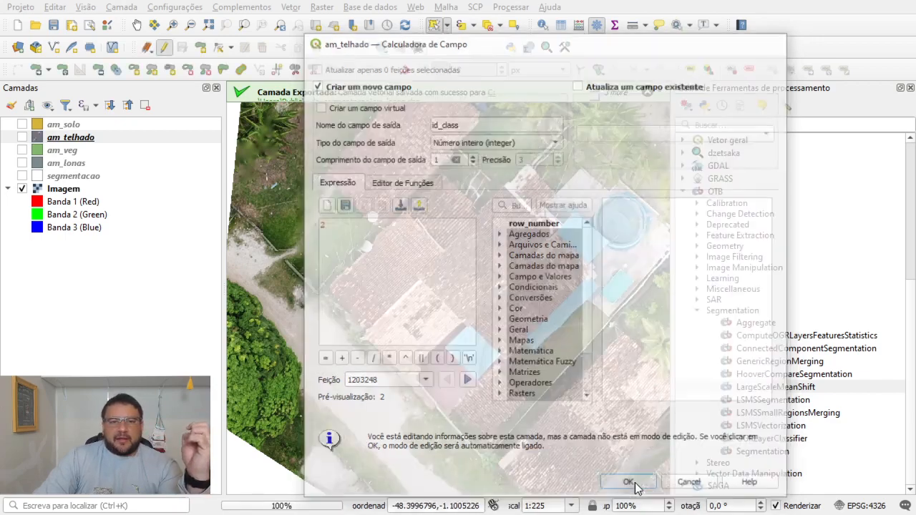
{"action": "left_click", "coordinate": [166, 49]}
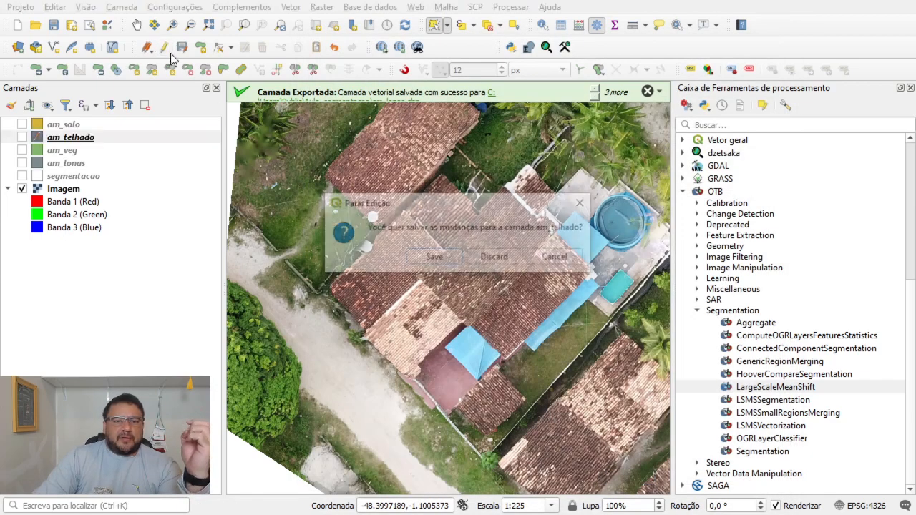
{"action": "left_click", "coordinate": [435, 260]}
Define a new integer field id_class with length 1 for the am_veg layer in the field calculator.
{"action": "left_click", "coordinate": [99, 151]}
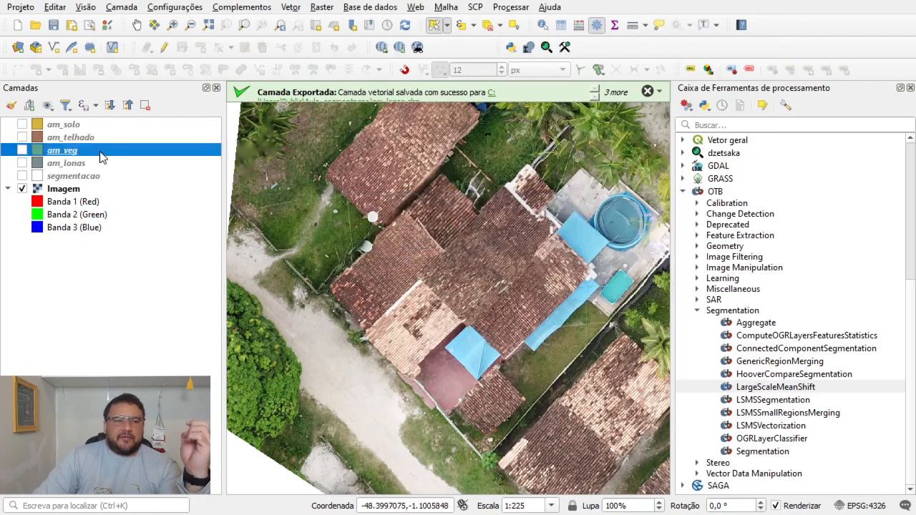
{"action": "left_click", "coordinate": [579, 25]}
{"action": "left_click", "coordinate": [453, 124]}
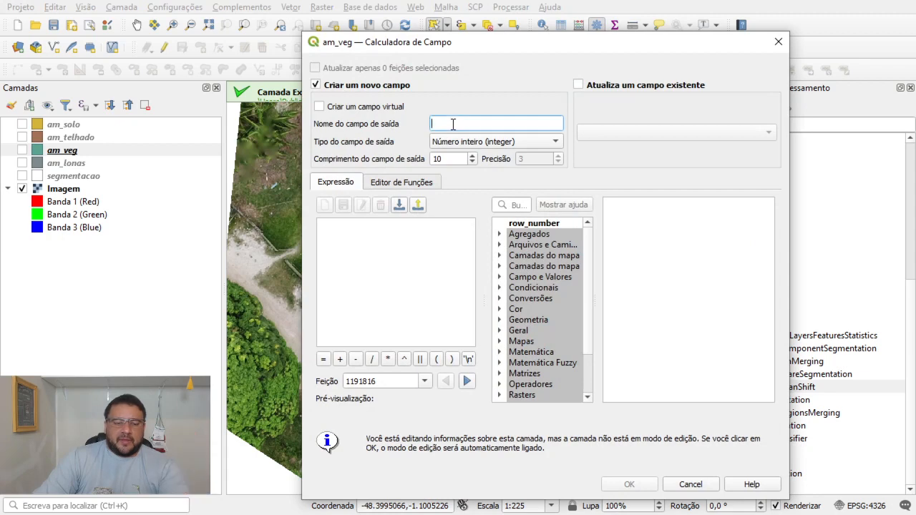
{"action": "type", "text": "id_class"}
{"action": "left_click_drag", "start_coordinate": [455, 154], "coordinate": [428, 159]}
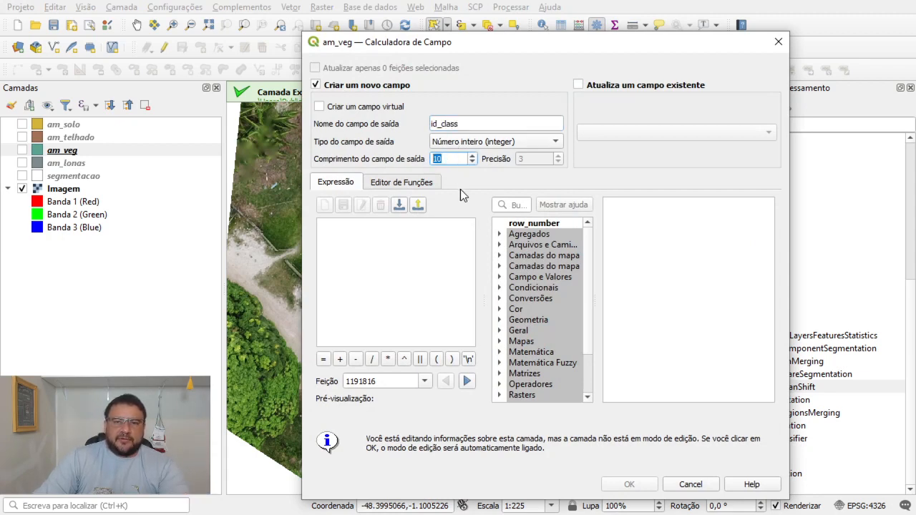
{"action": "type", "text": "1"}
Calculate am_veg's new id_class field with the value 3, then stop editing and save the layer changes.
{"action": "left_click", "coordinate": [402, 242]}
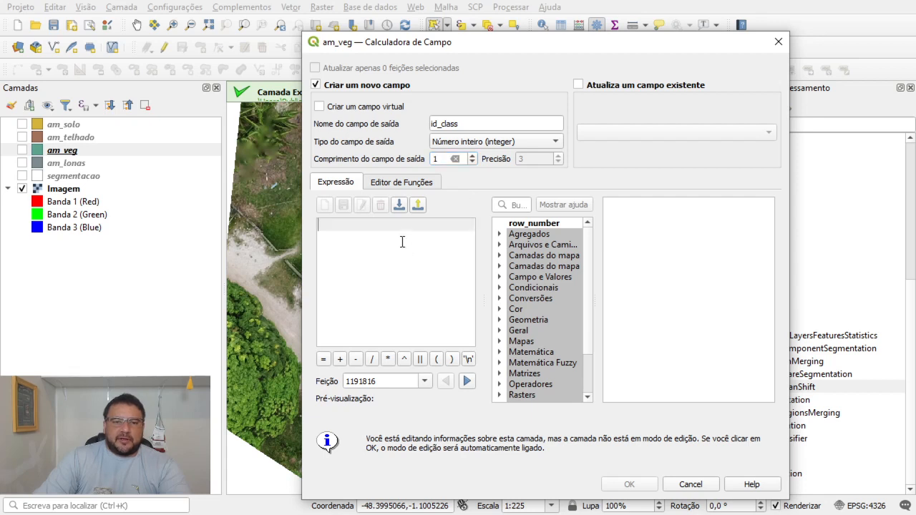
{"action": "type", "text": "3"}
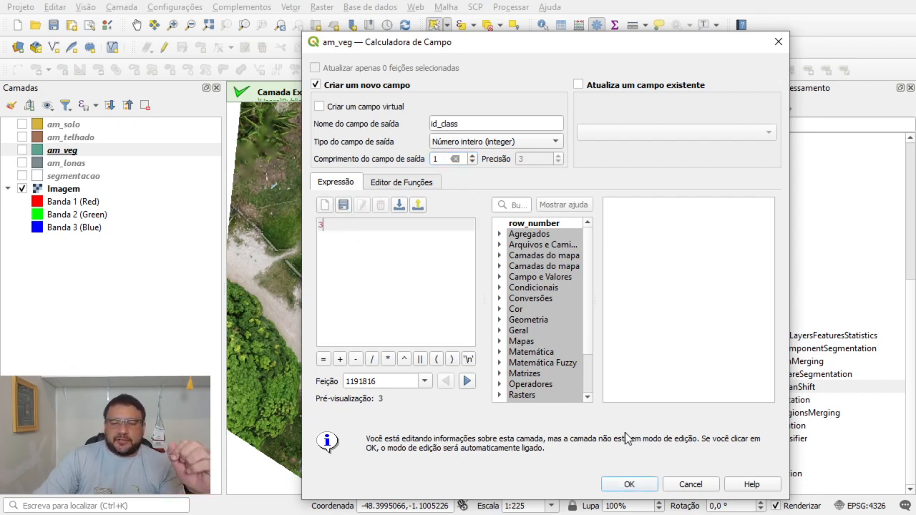
{"action": "left_click", "coordinate": [630, 485]}
{"action": "left_click", "coordinate": [164, 48]}
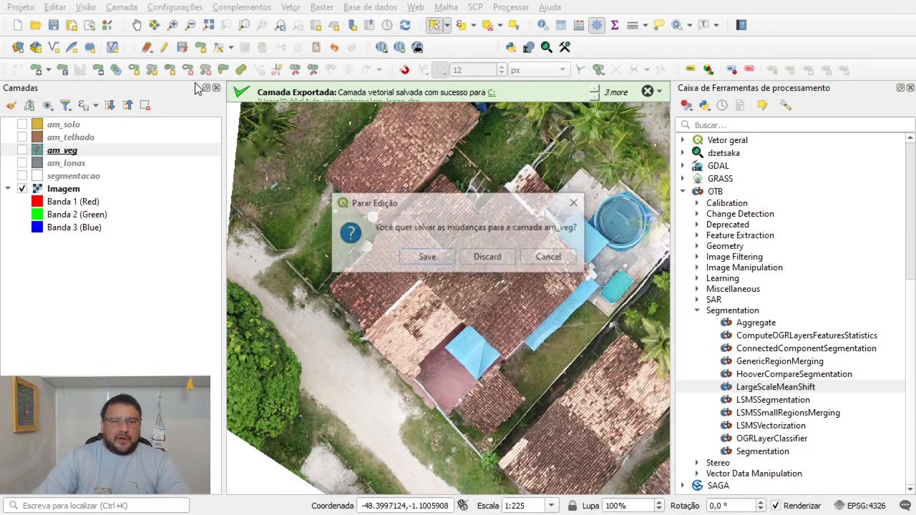
{"action": "left_click", "coordinate": [428, 256]}
Define a new integer field id_class with length 1 for the am_lonas layer in the field calculator.
{"action": "left_click", "coordinate": [96, 164]}
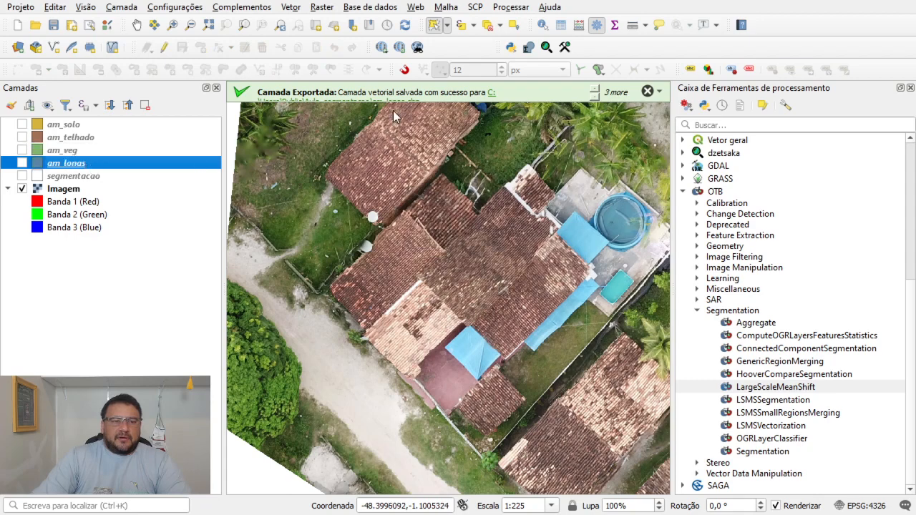
{"action": "left_click", "coordinate": [579, 25]}
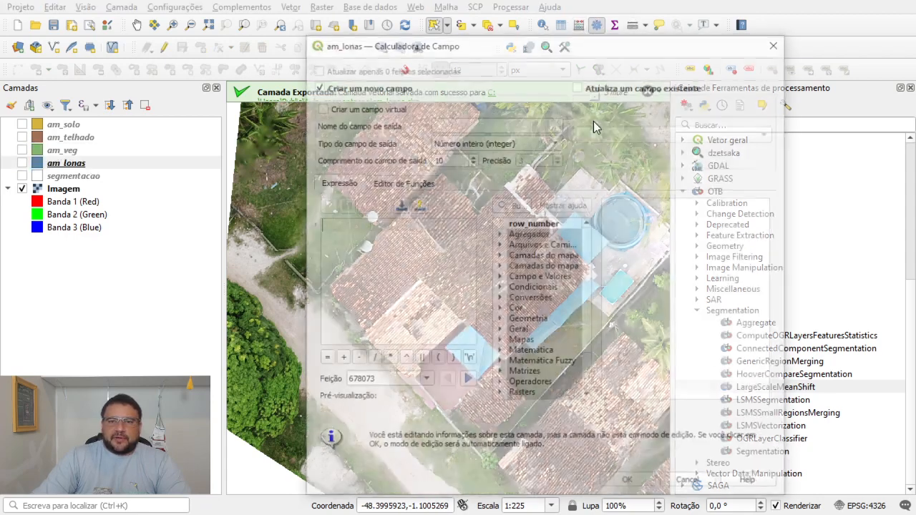
{"action": "left_click", "coordinate": [462, 121]}
{"action": "type", "text": "id_class"}
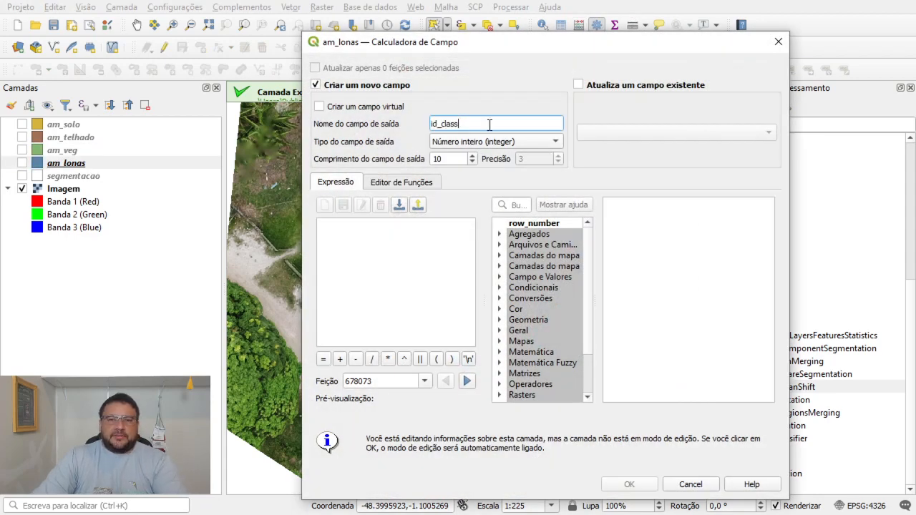
{"action": "double_click", "coordinate": [434, 159]}
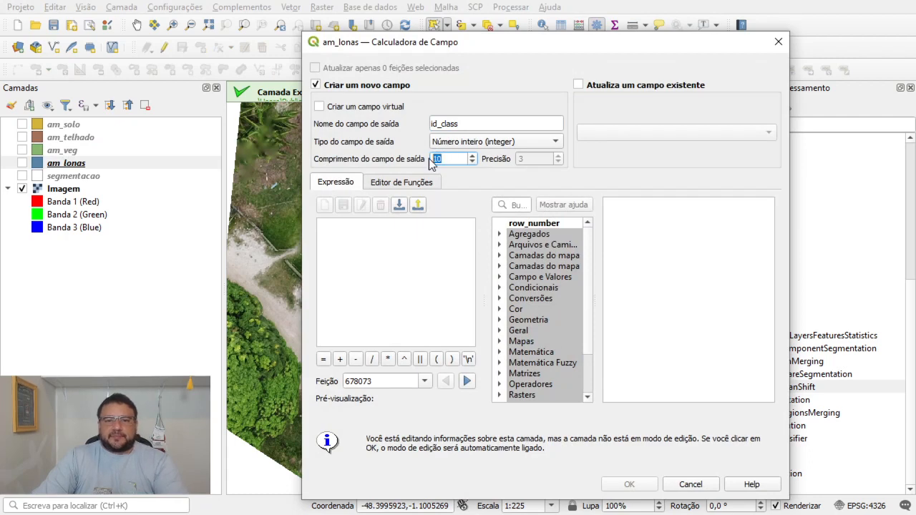
{"action": "type", "text": "1"}
Calculate am_lonas's new id_class field with the value 4, then stop editing and save the layer changes.
{"action": "left_click", "coordinate": [421, 229]}
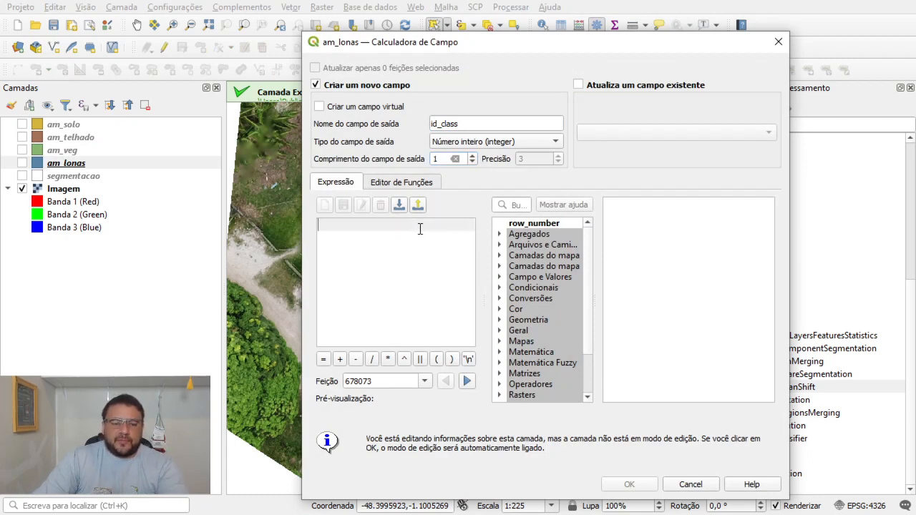
{"action": "type", "text": "4"}
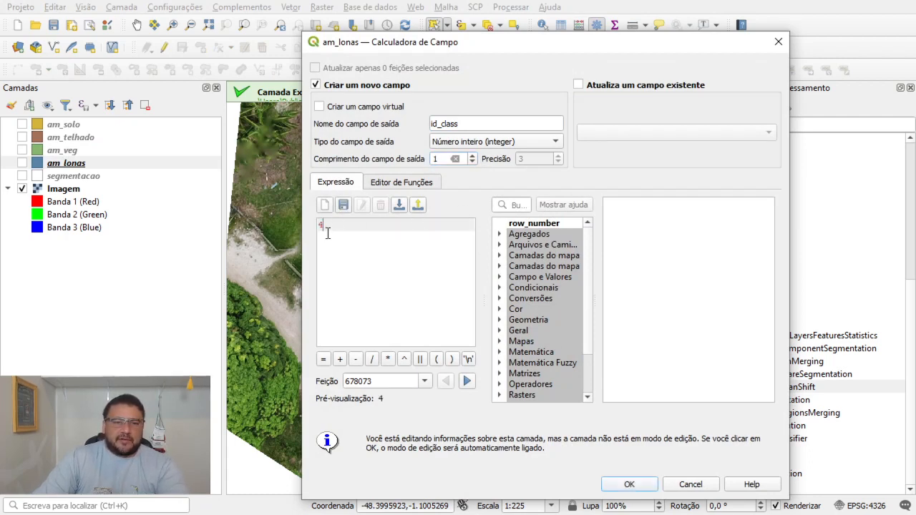
{"action": "left_click", "coordinate": [617, 483]}
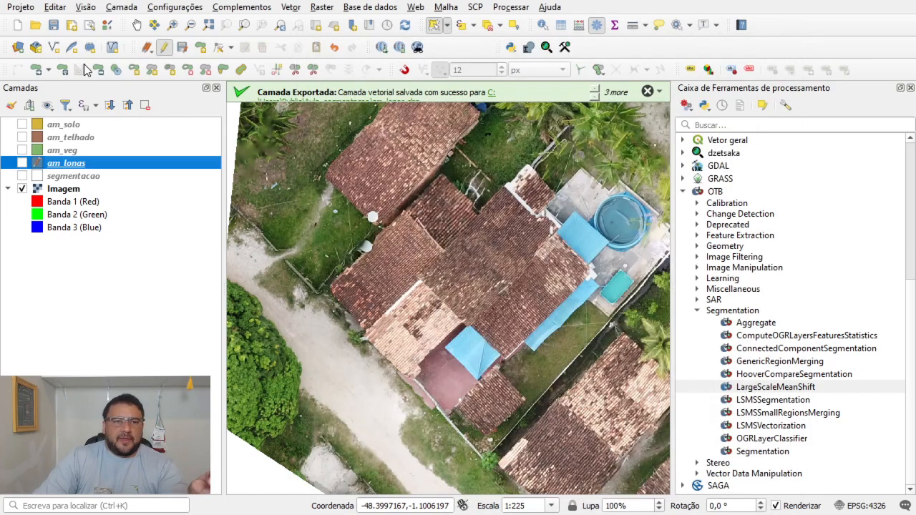
{"action": "left_click", "coordinate": [163, 49]}
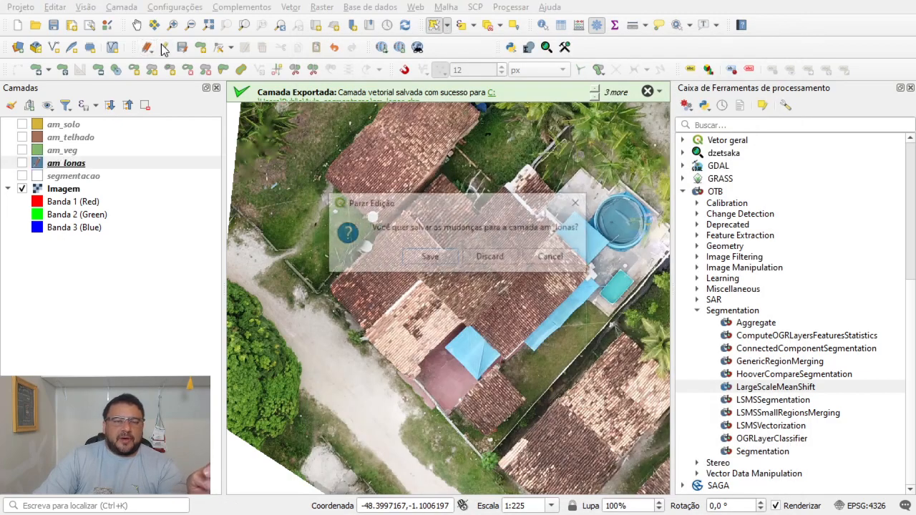
{"action": "left_click", "coordinate": [436, 257]}
Check the id_class values in the attribute table of the am_lonas layer, then close the table.
{"action": "left_click", "coordinate": [561, 25]}
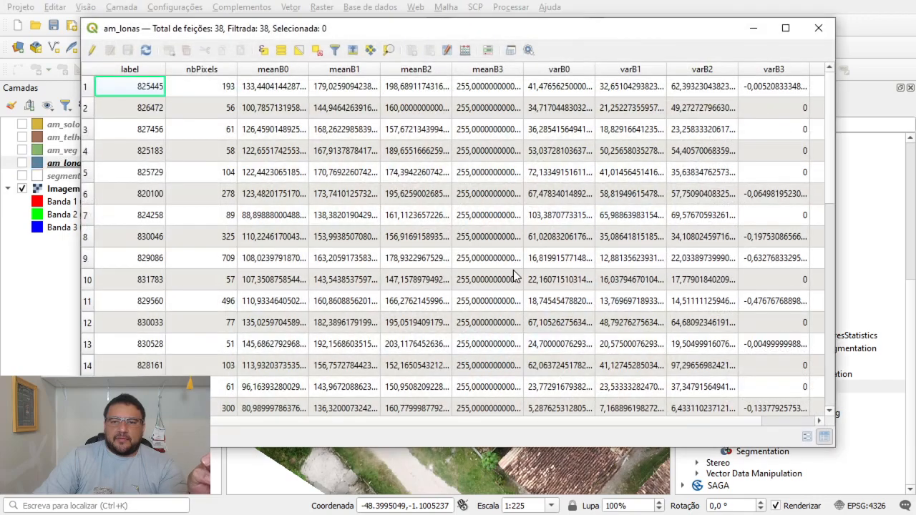
{"action": "scroll", "coordinate": [772, 420], "scroll_direction": "right", "scroll_amount": 1}
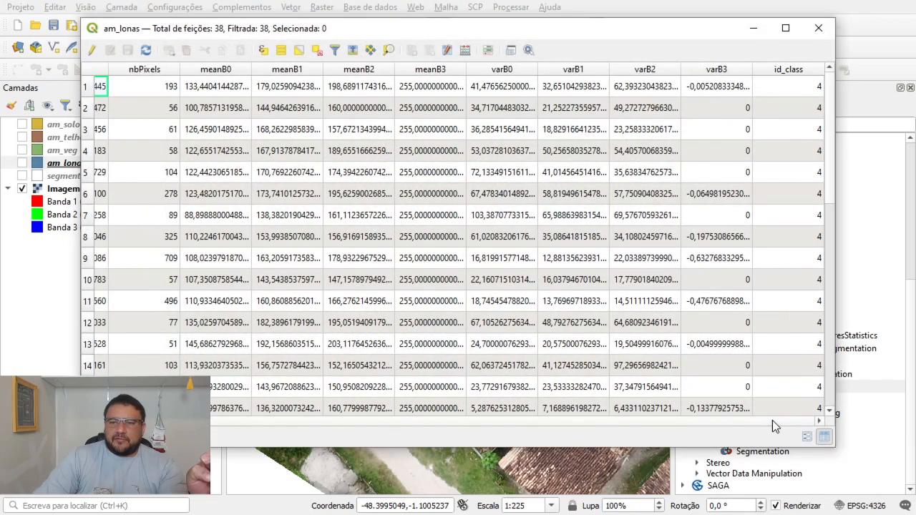
{"action": "left_click", "coordinate": [818, 28]}
Check the id_class column in the attribute table of the am_veg layer, then close the table.
{"action": "left_click", "coordinate": [102, 150]}
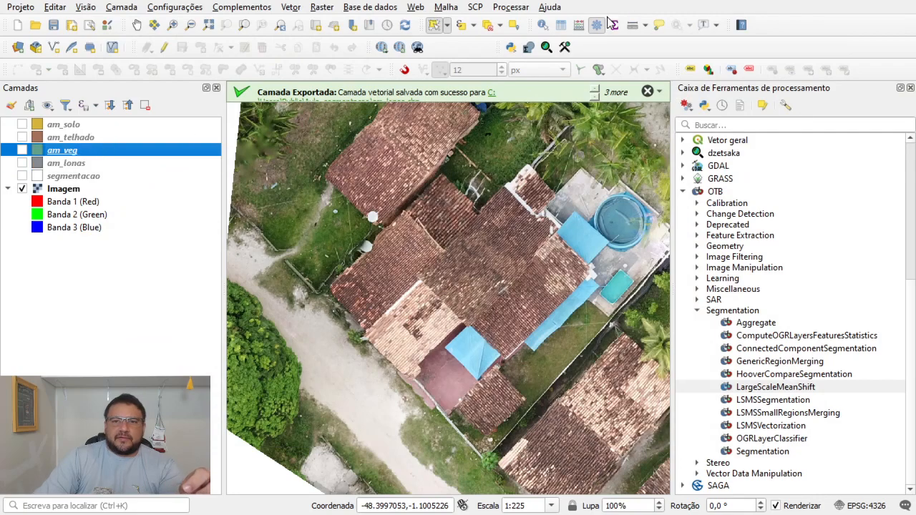
{"action": "left_click", "coordinate": [561, 25]}
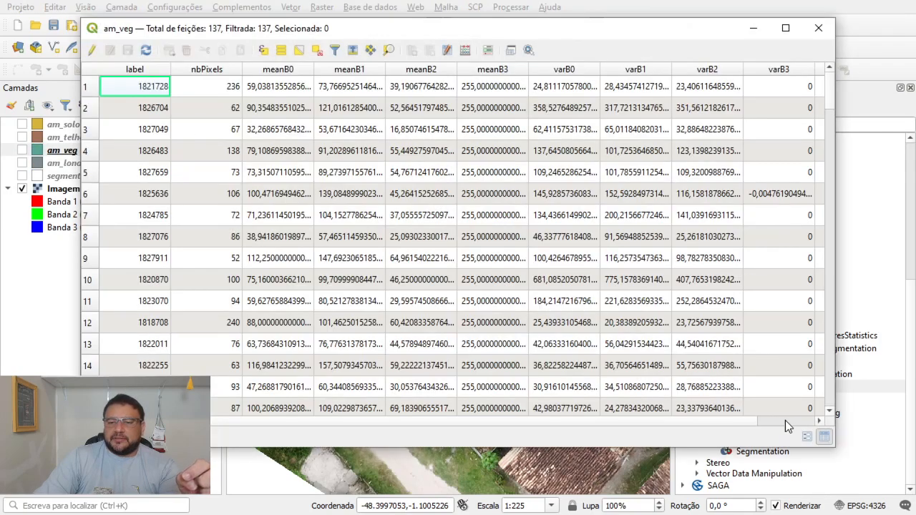
{"action": "left_click", "coordinate": [786, 420]}
{"action": "left_click", "coordinate": [820, 28]}
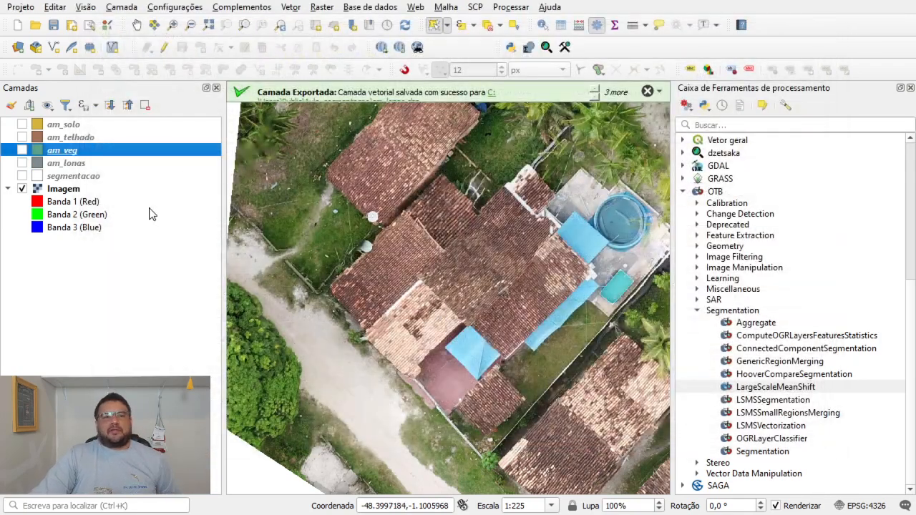
Check the id_class values down the attribute table of the am_telhado layer, then close the table.
{"action": "left_click", "coordinate": [107, 138]}
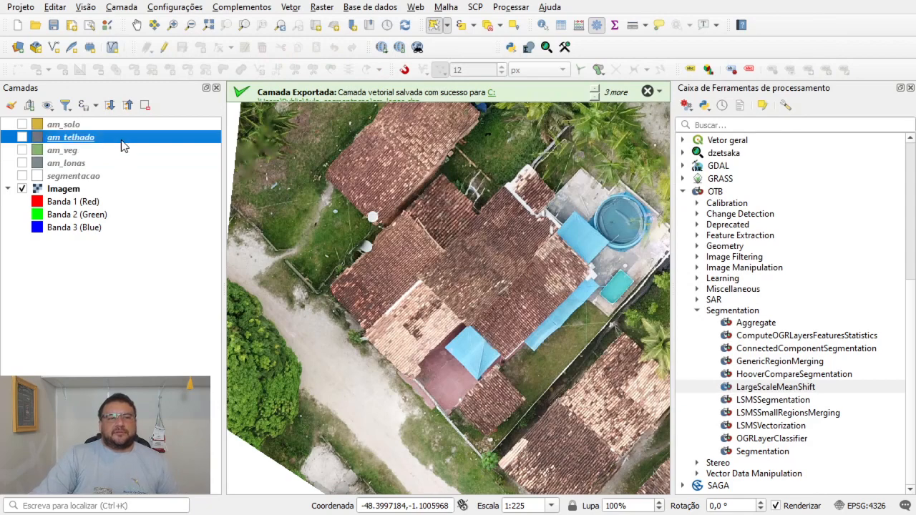
{"action": "left_click", "coordinate": [561, 24]}
{"action": "left_click", "coordinate": [802, 421]}
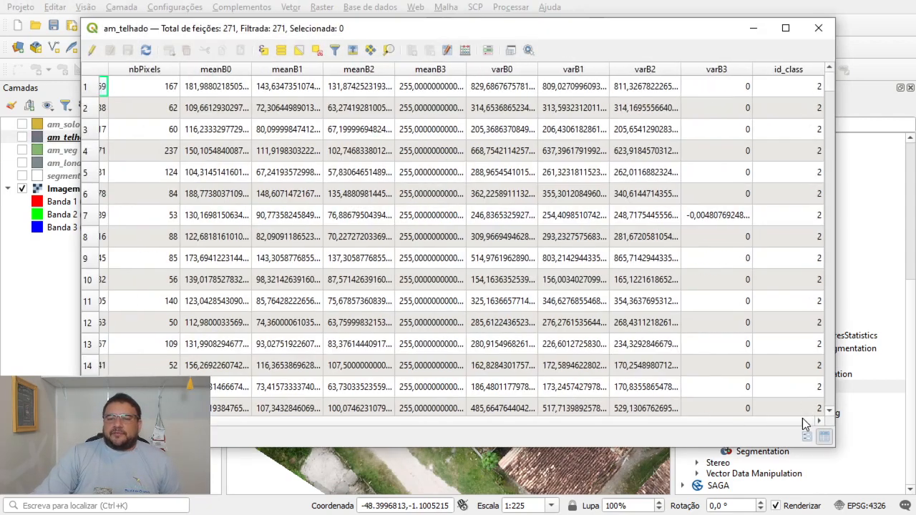
{"action": "scroll", "coordinate": [797, 245], "scroll_direction": "down", "scroll_amount": 20}
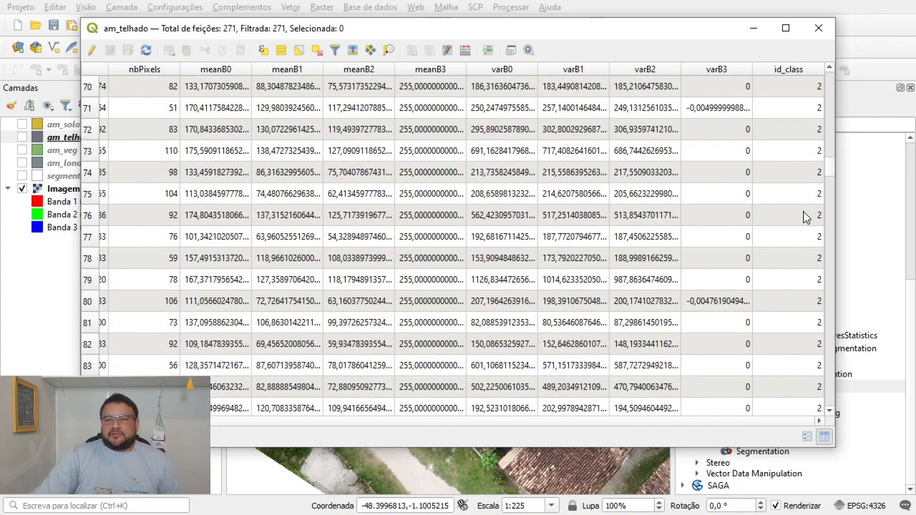
{"action": "scroll", "coordinate": [804, 219], "scroll_direction": "down", "scroll_amount": 8}
{"action": "left_click", "coordinate": [818, 29]}
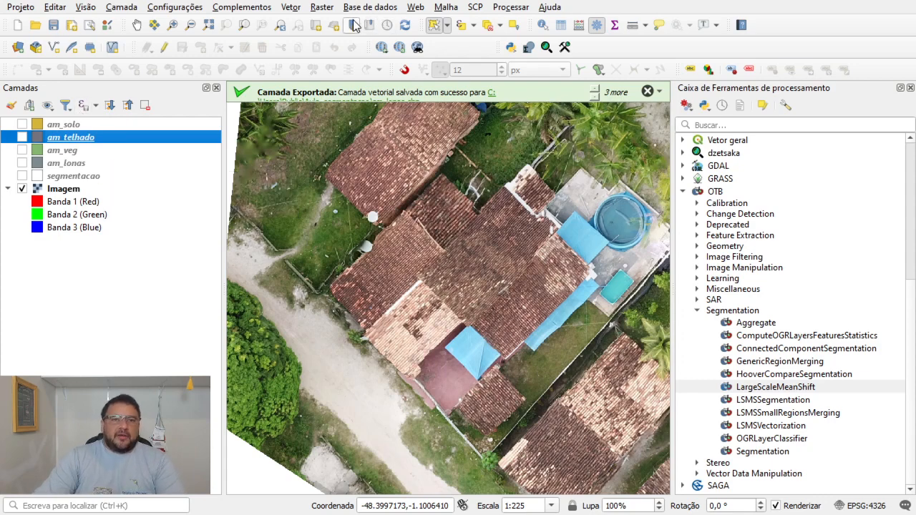
Start merging vector layers, with am_lonas, am_solo, am_telhado and am_veg as the input layers.
{"action": "left_click", "coordinate": [291, 7]}
{"action": "mouse_move", "coordinate": [398, 89]}
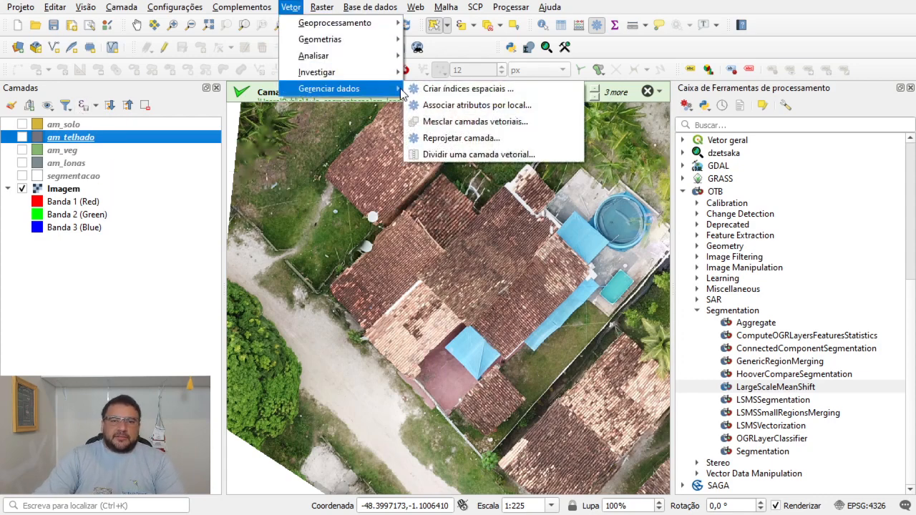
{"action": "left_click", "coordinate": [554, 124]}
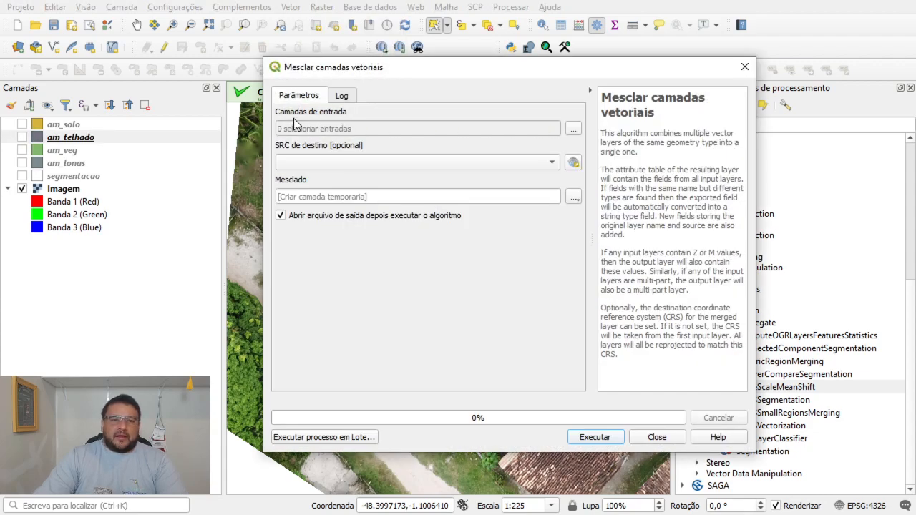
{"action": "left_click", "coordinate": [574, 130]}
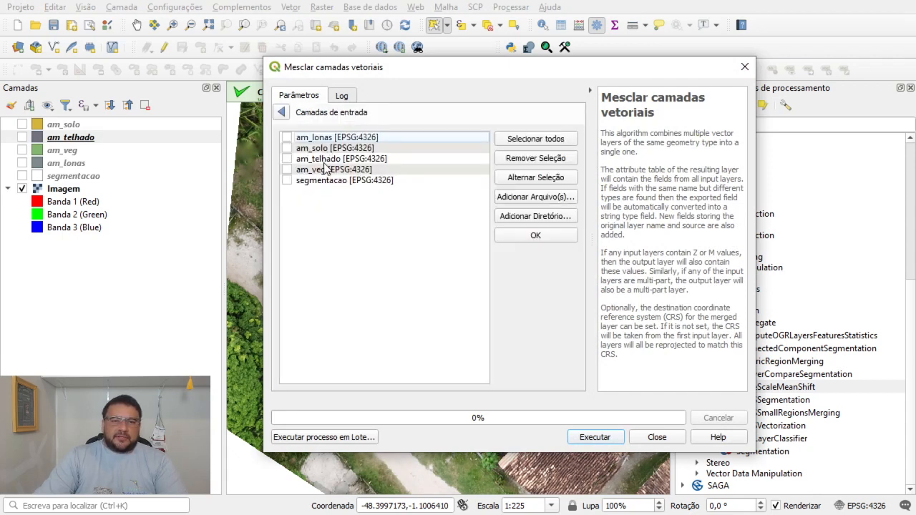
{"action": "left_click", "coordinate": [287, 137]}
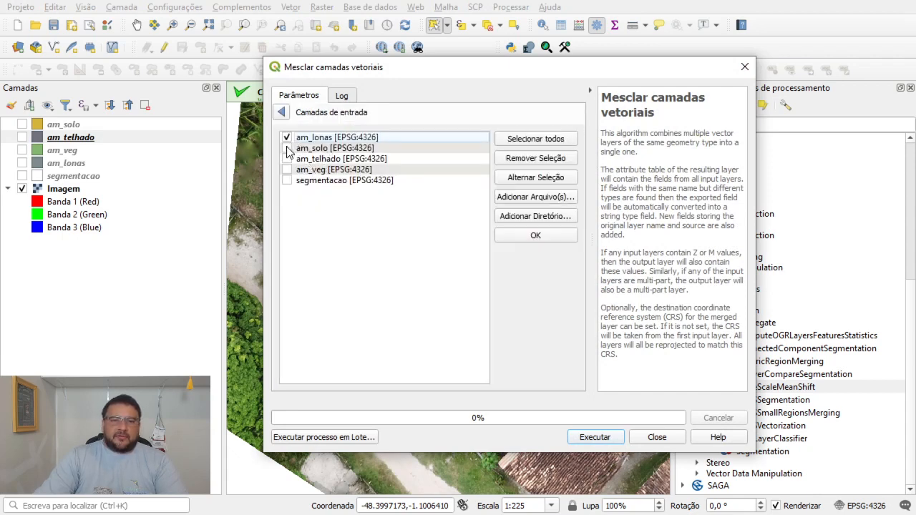
{"action": "left_click", "coordinate": [288, 148]}
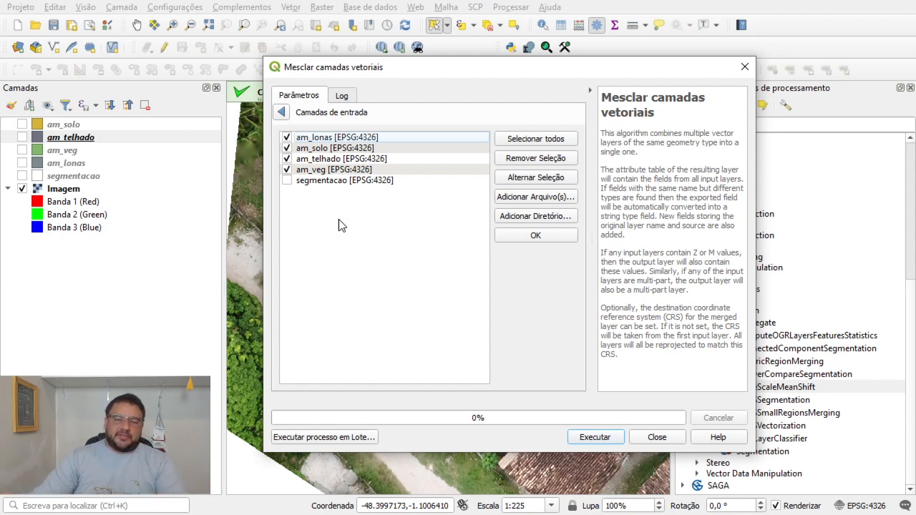
{"action": "left_click", "coordinate": [553, 235]}
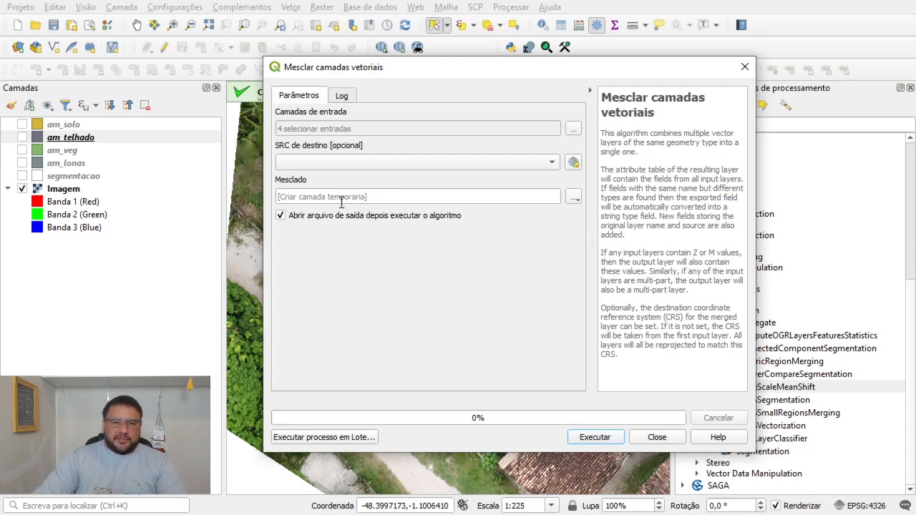
Save the merged output as the shapefile amostras in the Aula_segmentacao folder, run the merge and close the tool.
{"action": "left_click", "coordinate": [573, 198]}
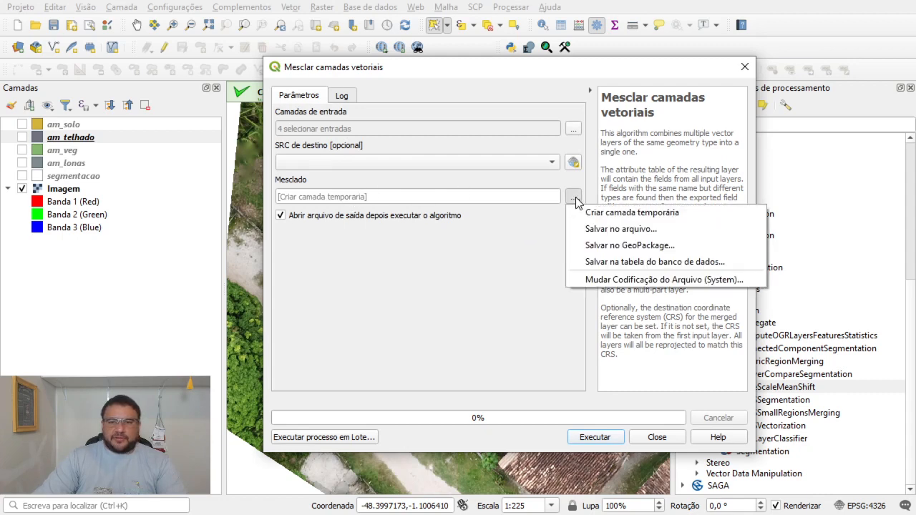
{"action": "left_click", "coordinate": [596, 230]}
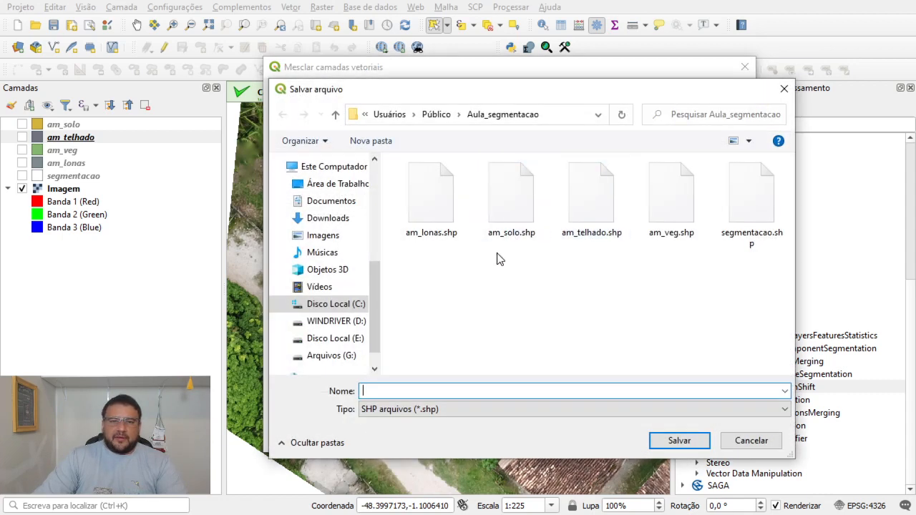
{"action": "type", "text": "amostras"}
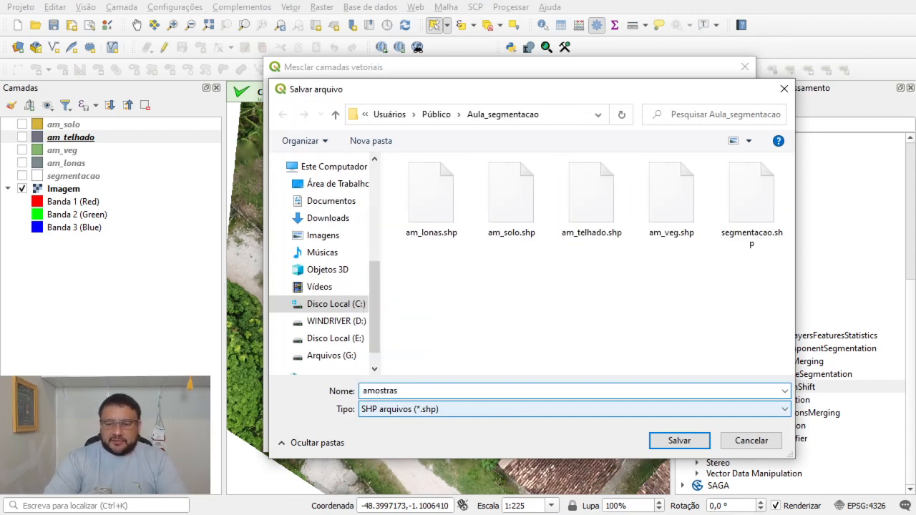
{"action": "key", "text": "Return"}
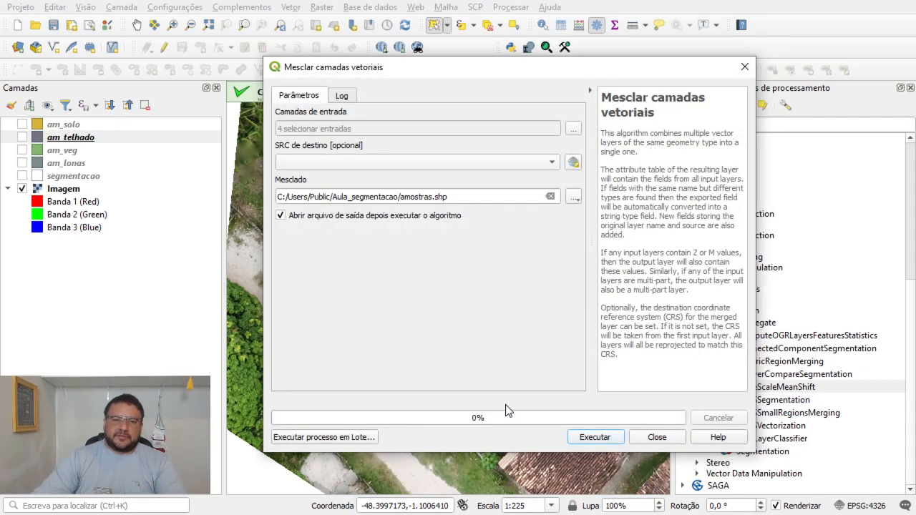
{"action": "left_click", "coordinate": [609, 440]}
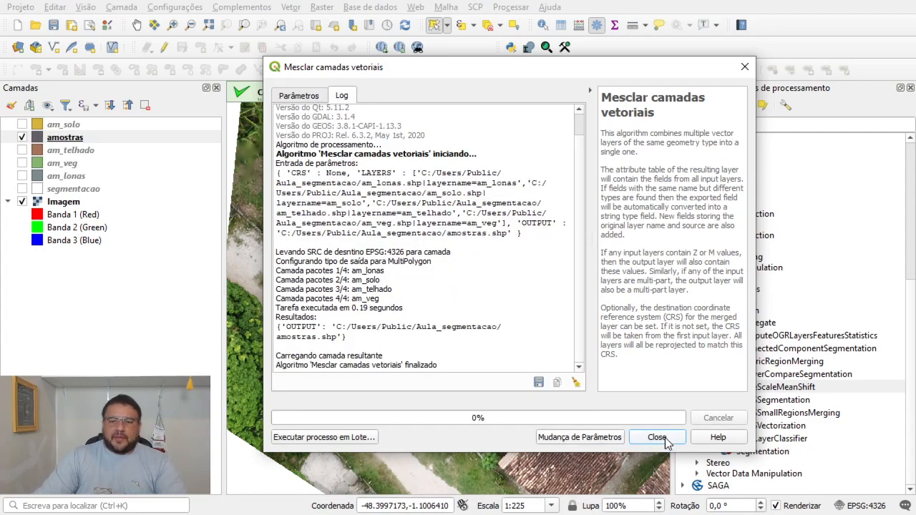
{"action": "left_click", "coordinate": [656, 438]}
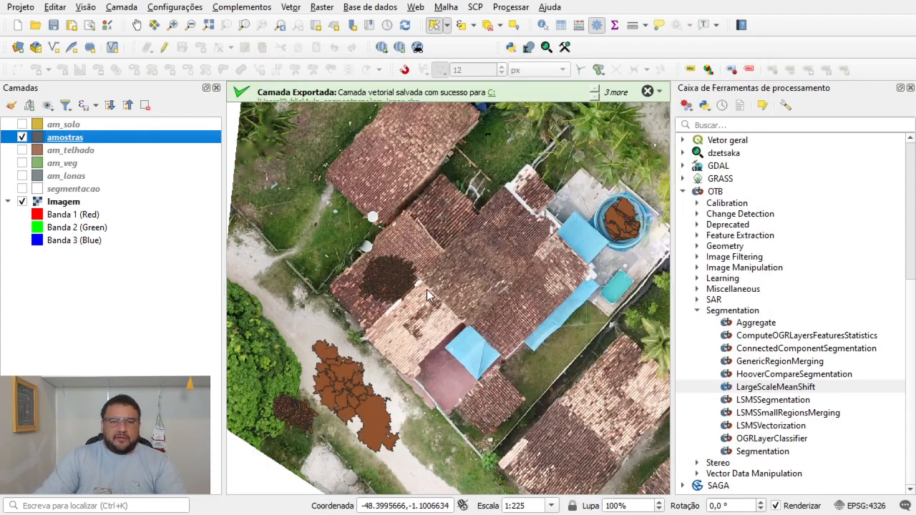
Check the id_class and layer values down the attribute table of the amostras layer, then close the table.
{"action": "left_click", "coordinate": [59, 126]}
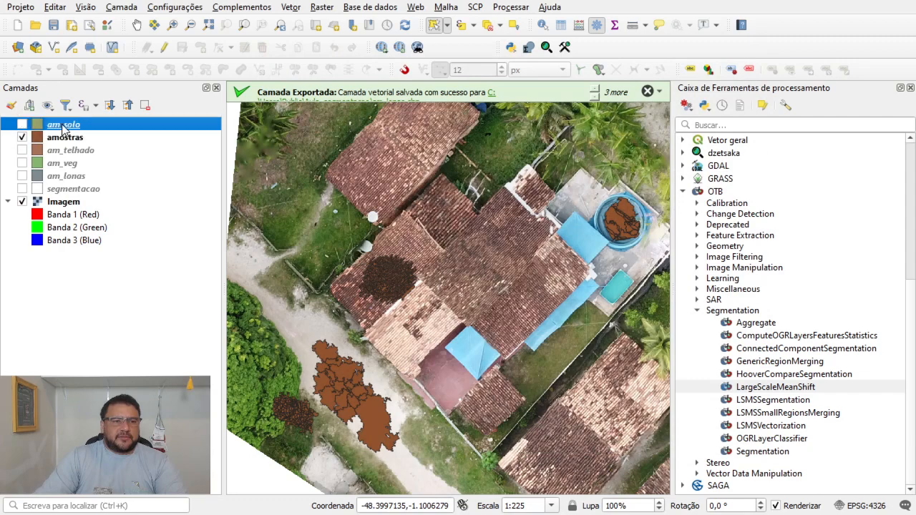
{"action": "left_click", "coordinate": [65, 139]}
{"action": "left_click", "coordinate": [561, 25]}
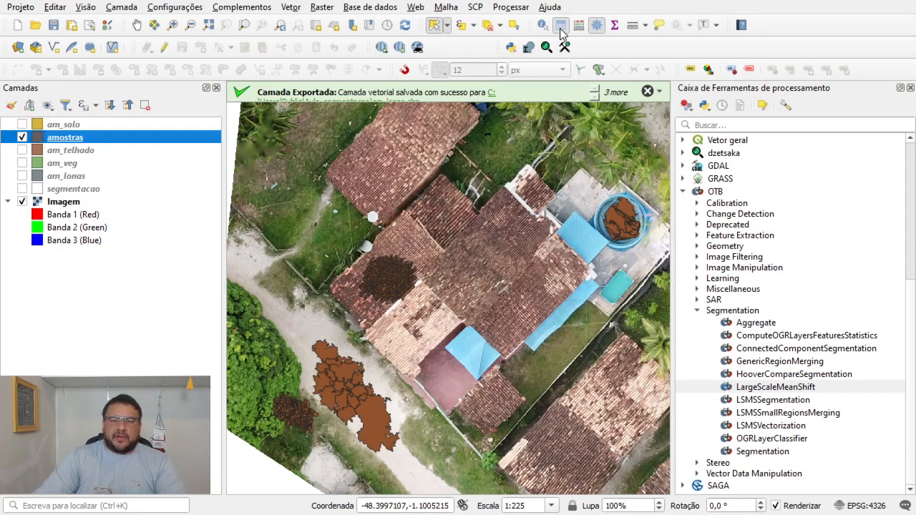
{"action": "left_click", "coordinate": [728, 423]}
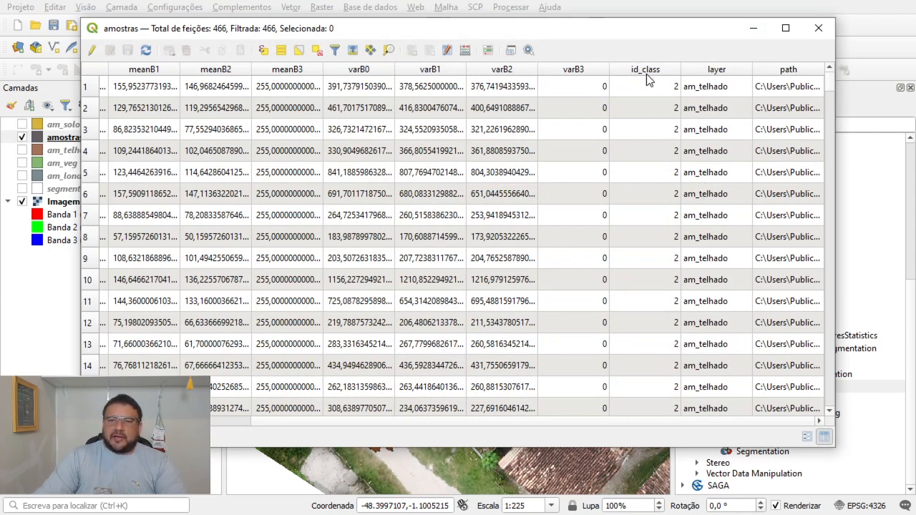
{"action": "scroll", "coordinate": [652, 124], "scroll_direction": "down", "scroll_amount": 20}
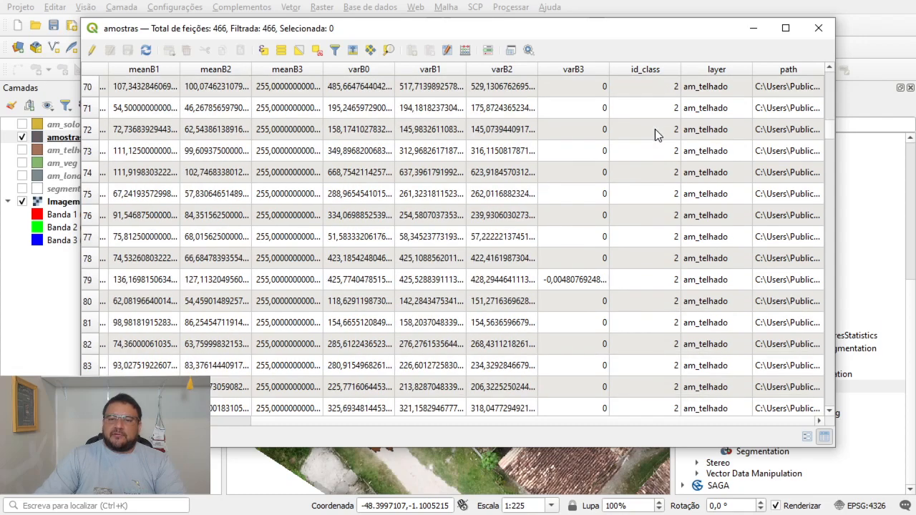
{"action": "scroll", "coordinate": [655, 129], "scroll_direction": "down", "scroll_amount": 20}
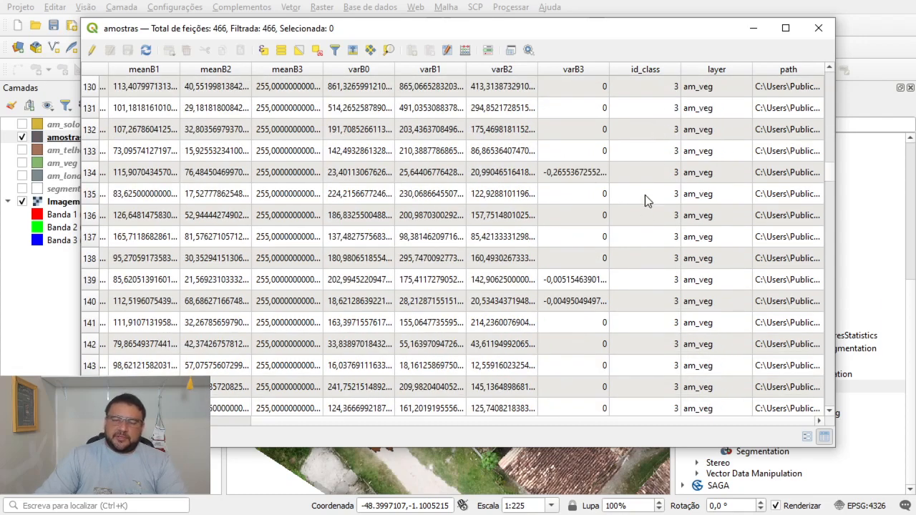
{"action": "left_click", "coordinate": [716, 104]}
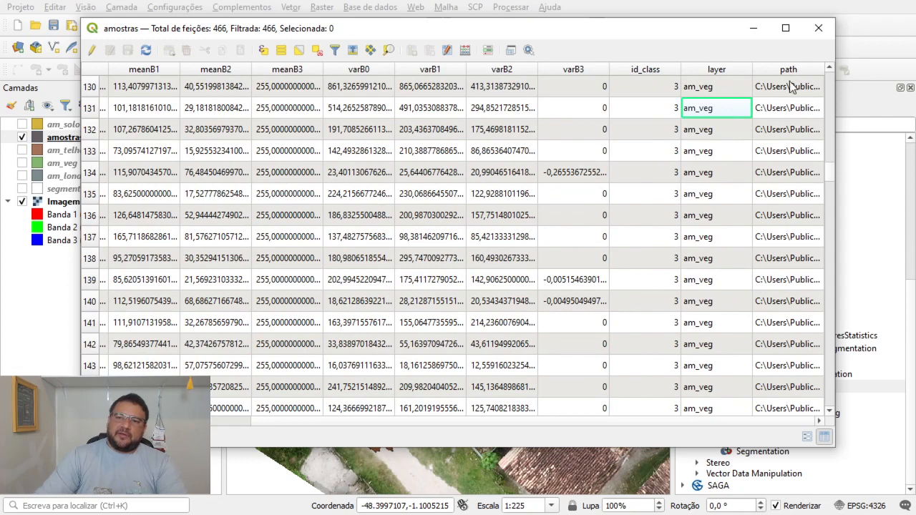
{"action": "scroll", "coordinate": [725, 79], "scroll_direction": "up", "scroll_amount": 6}
{"action": "left_click", "coordinate": [818, 28]}
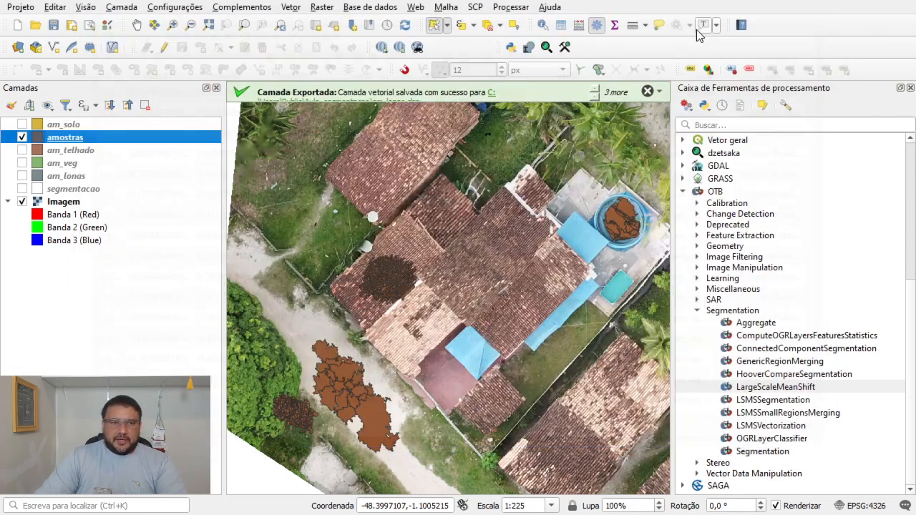
Remove the four separate sample layers am_solo, am_telhado, am_veg and am_lonas from the project.
{"action": "left_click", "coordinate": [72, 126]}
{"action": "left_click", "coordinate": [69, 150], "text": "ctrl"}
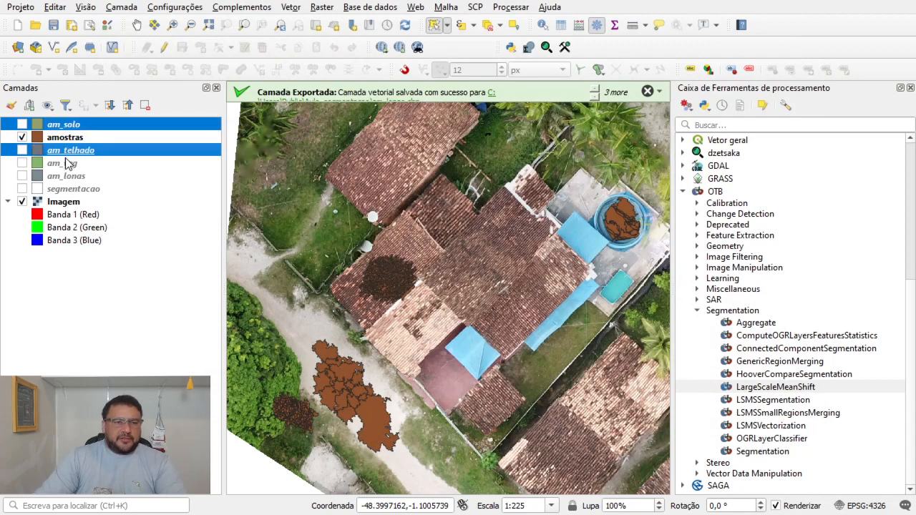
{"action": "left_click", "coordinate": [69, 163], "text": "ctrl"}
{"action": "left_click", "coordinate": [70, 176], "text": "ctrl"}
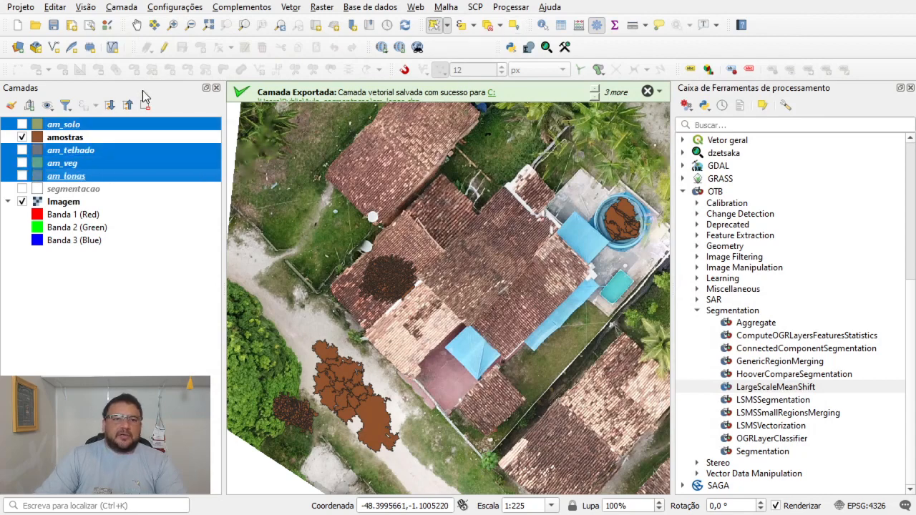
{"action": "left_click", "coordinate": [150, 110]}
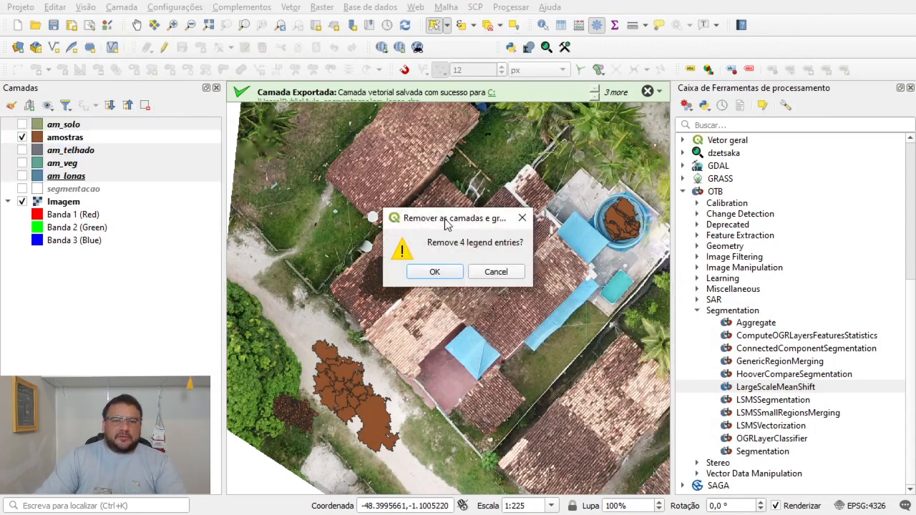
{"action": "left_click", "coordinate": [434, 270]}
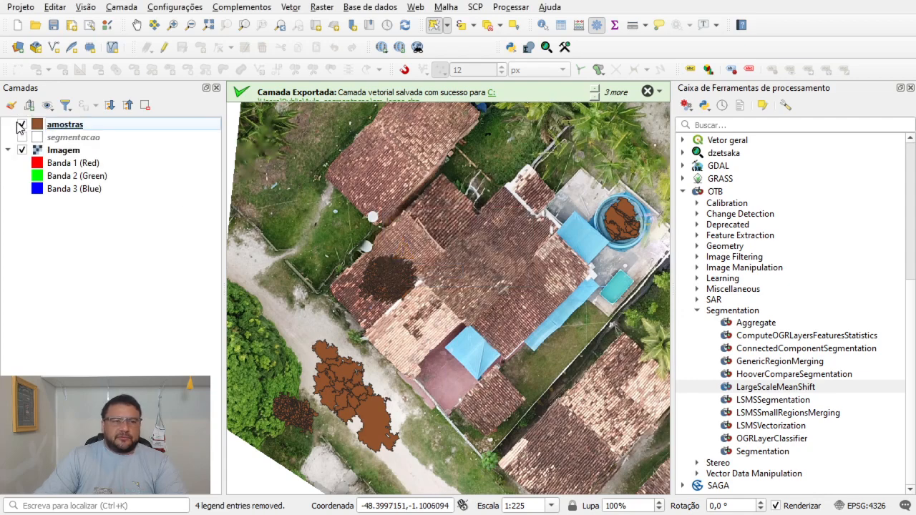
Show the segmentacao layer, clear its feature selection, and keep the amostras layer displayed over it.
{"action": "left_click", "coordinate": [22, 126]}
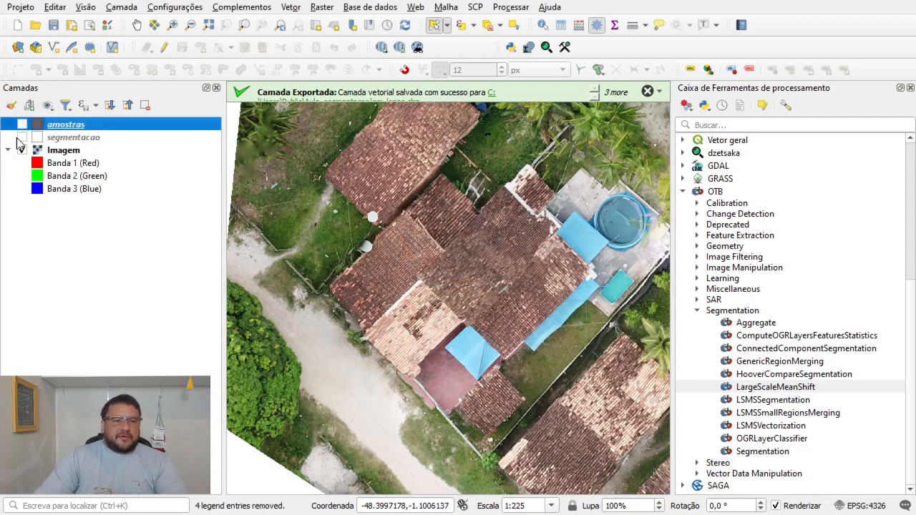
{"action": "left_click", "coordinate": [22, 138]}
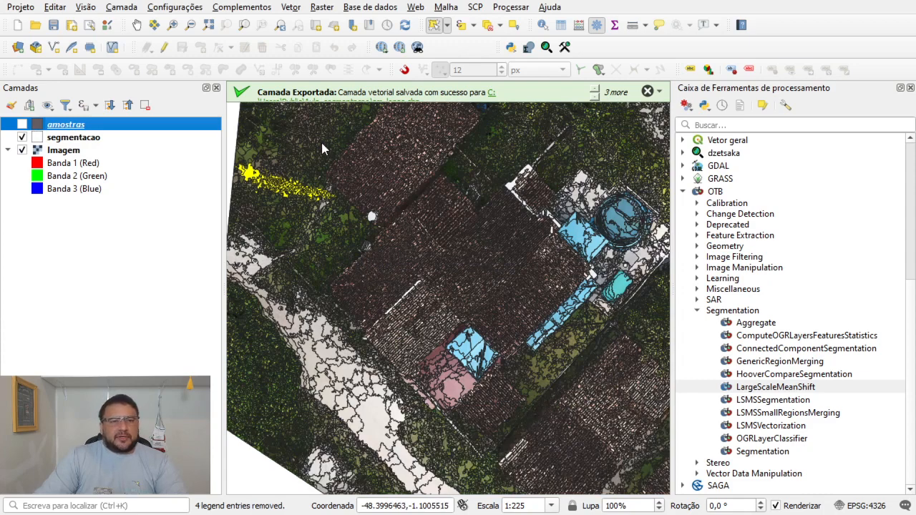
{"action": "left_click", "coordinate": [109, 138]}
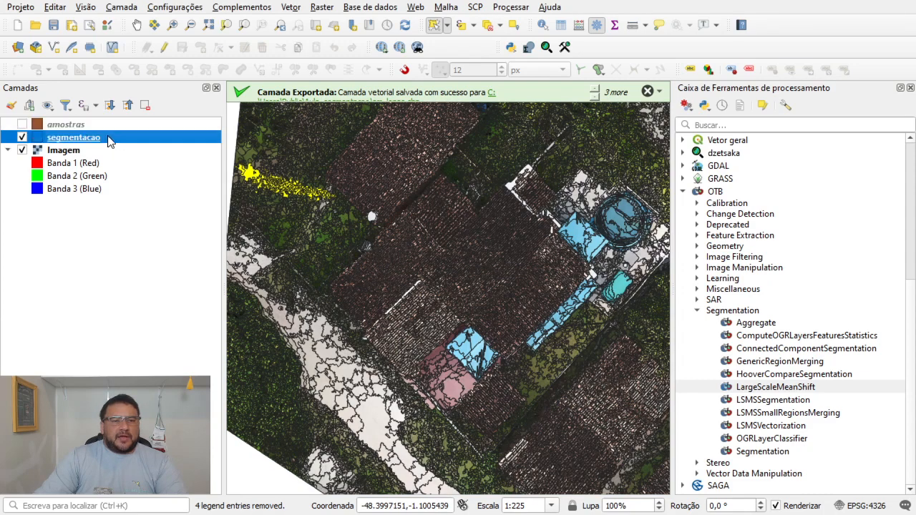
{"action": "left_click", "coordinate": [490, 26]}
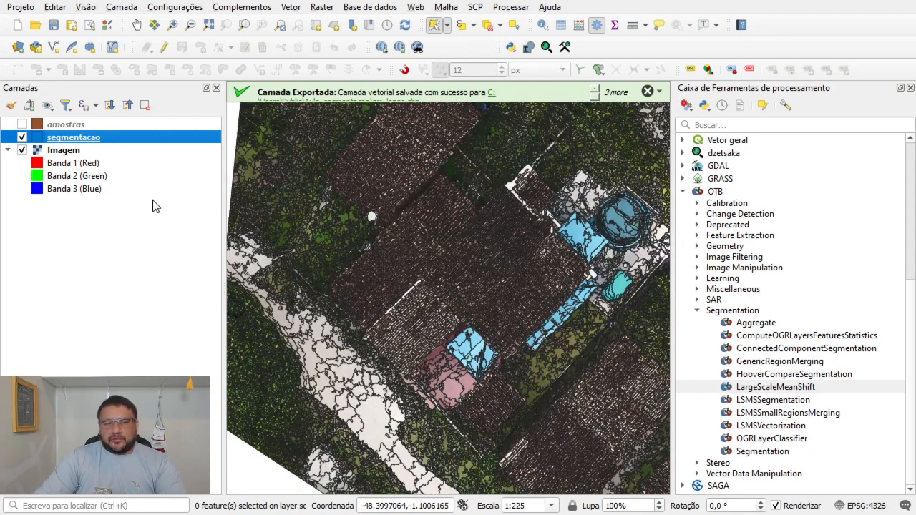
{"action": "left_click", "coordinate": [22, 124]}
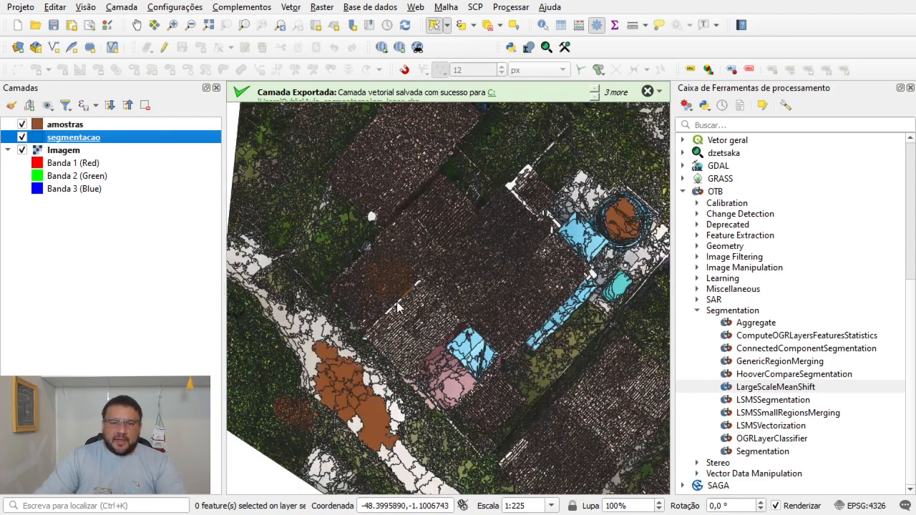
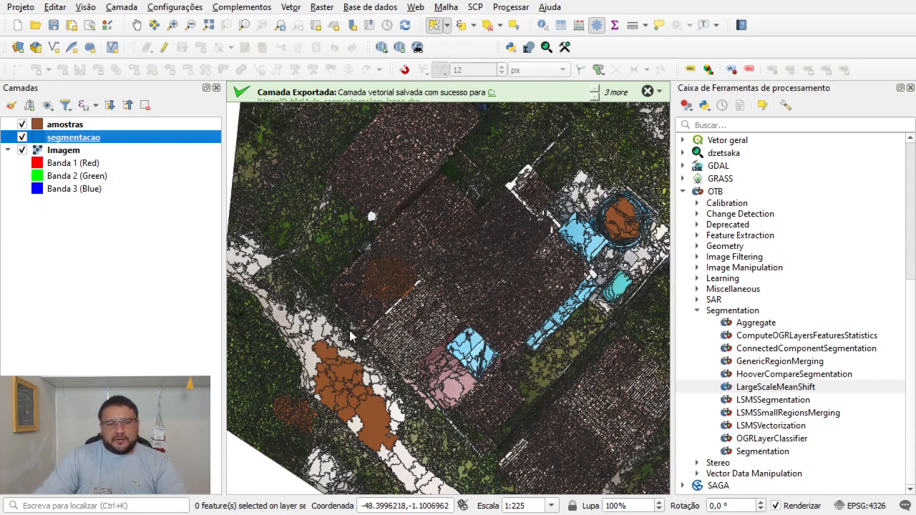
Select a group of bare-soil segments of the segmentacao layer on the dirt road, just below the existing soil samples.
{"action": "scroll", "coordinate": [460, 320], "scroll_direction": "up", "scroll_amount": 1}
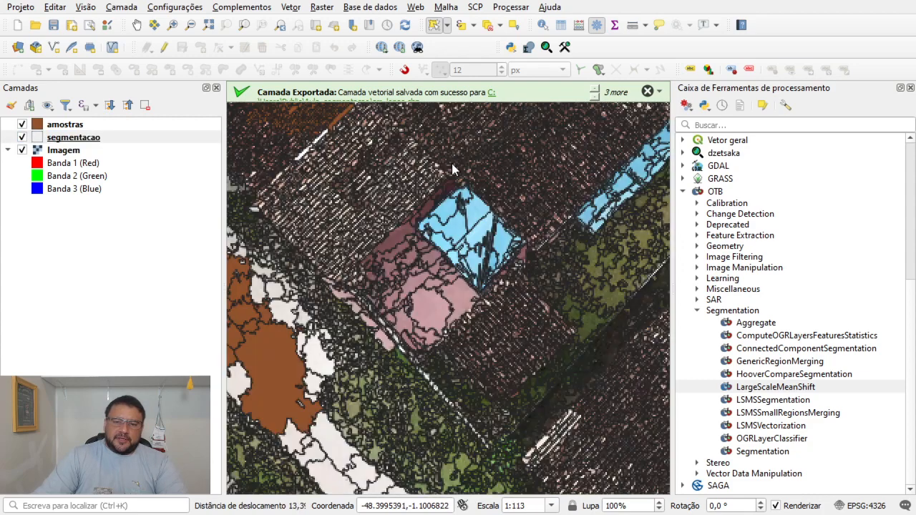
{"action": "left_click_drag", "start_coordinate": [497, 242], "coordinate": [598, 120]}
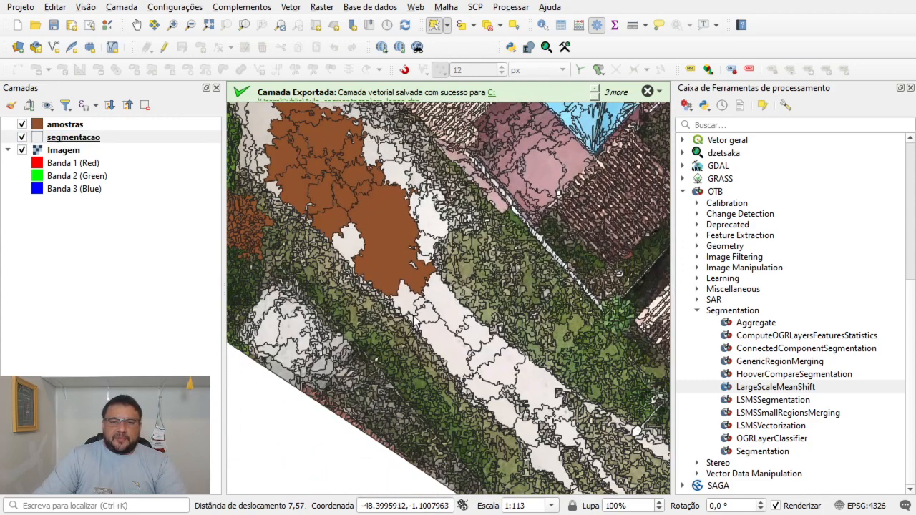
{"action": "scroll", "coordinate": [524, 392], "scroll_direction": "up", "scroll_amount": 1}
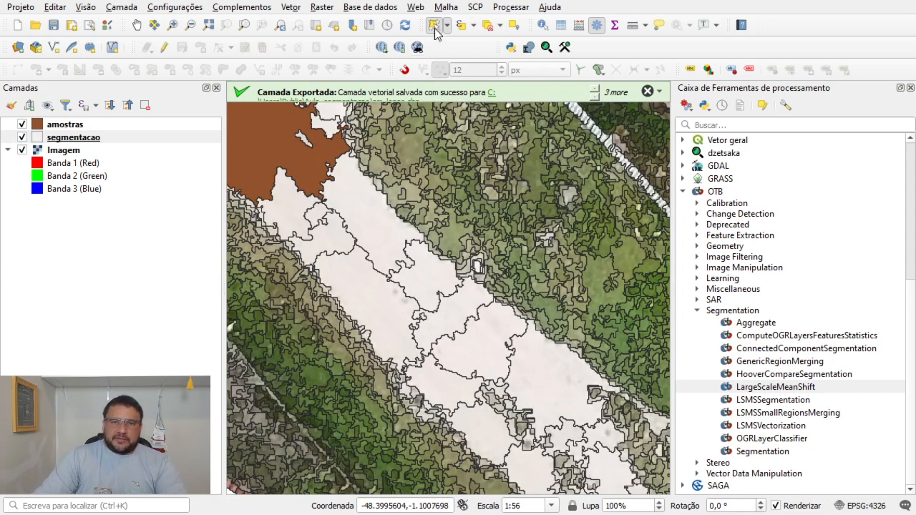
{"action": "mouse_move", "coordinate": [512, 340]}
{"action": "left_mouse_down"}
{"action": "mouse_move", "coordinate": [442, 281]}
{"action": "mouse_move", "coordinate": [378, 303]}
{"action": "mouse_move", "coordinate": [522, 384]}
{"action": "mouse_move", "coordinate": [540, 381]}
{"action": "mouse_move", "coordinate": [475, 227]}
{"action": "left_mouse_up"}
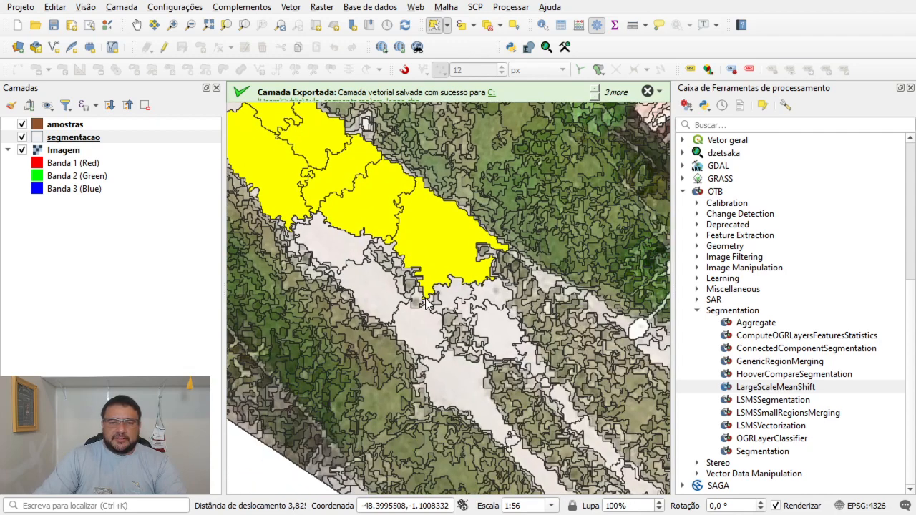
{"action": "scroll", "coordinate": [418, 233], "scroll_direction": "down", "scroll_amount": 1}
{"action": "left_click_drag", "start_coordinate": [420, 231], "coordinate": [426, 330]}
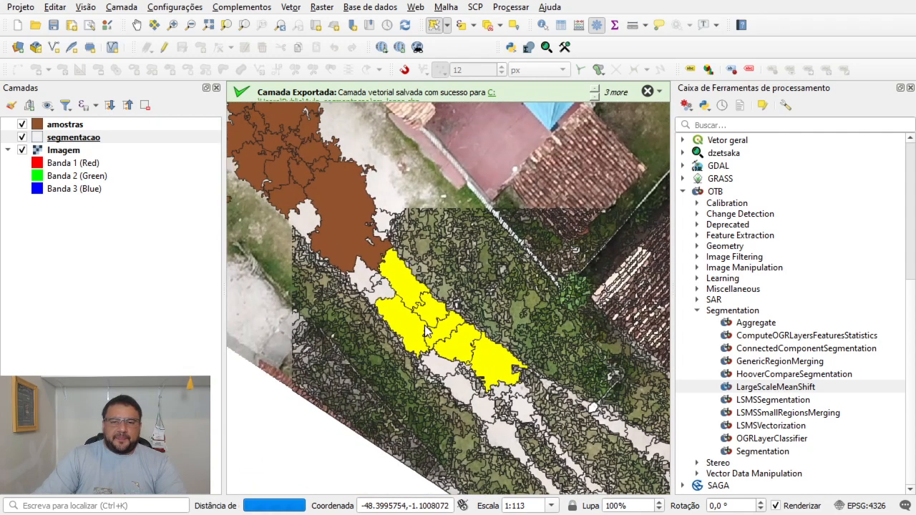
Export only the selected soil segments of the segmentacao layer as the shapefile ct_solo.shp in Aula_segmentacao, adding it to the map.
{"action": "right_click", "coordinate": [101, 143]}
{"action": "mouse_move", "coordinate": [210, 423]}
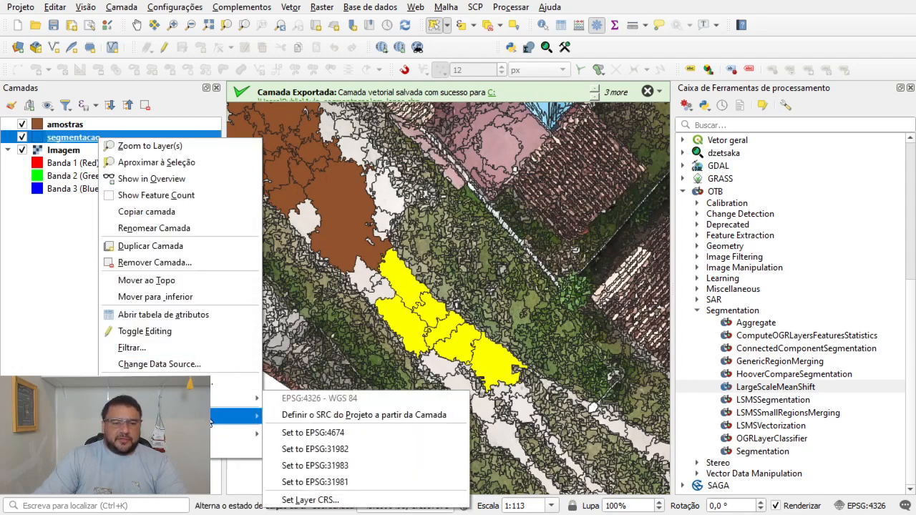
{"action": "left_click", "coordinate": [371, 434]}
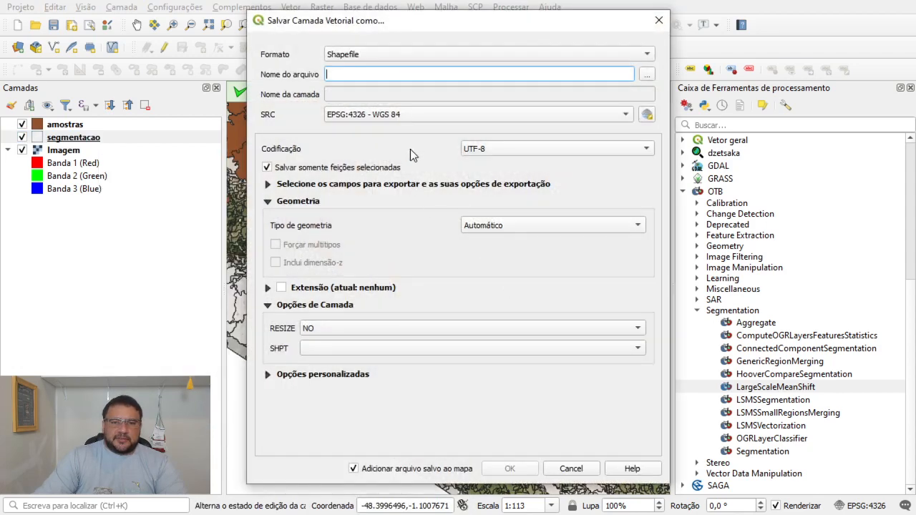
{"action": "left_click", "coordinate": [647, 75]}
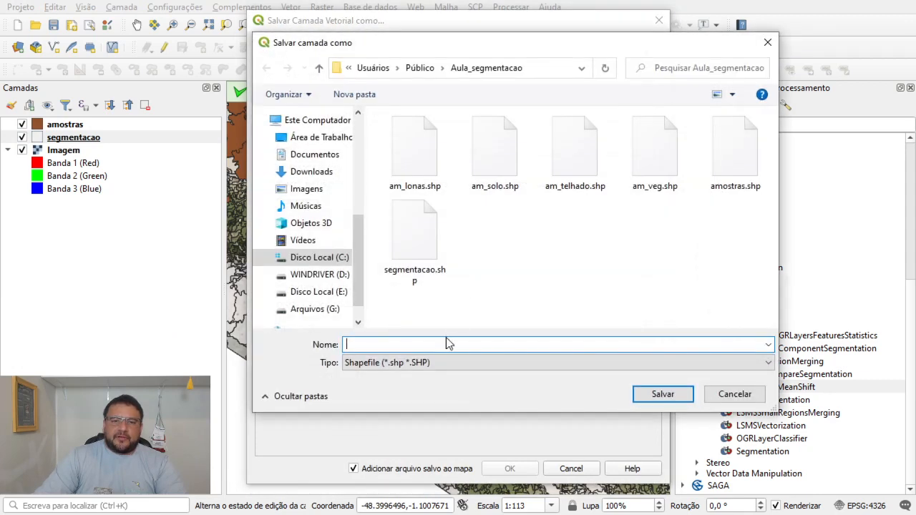
{"action": "type", "text": "ct_solo"}
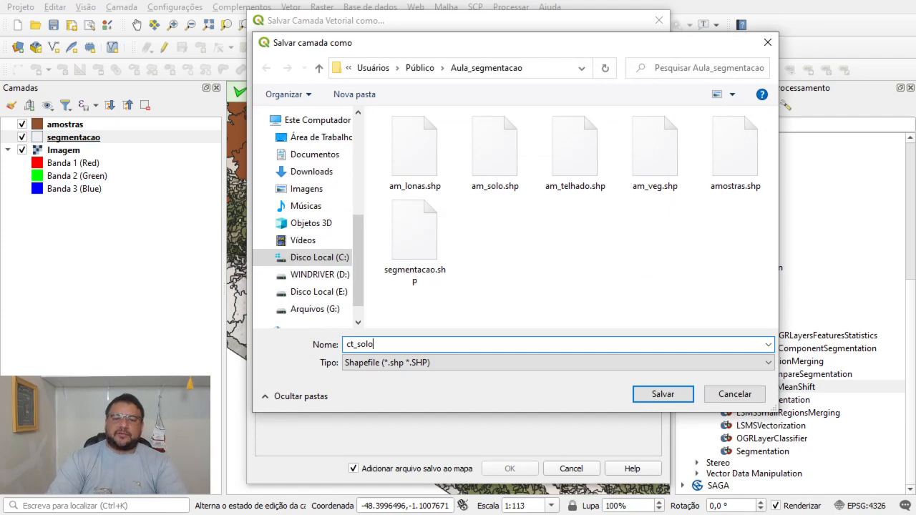
{"action": "key", "text": "Return"}
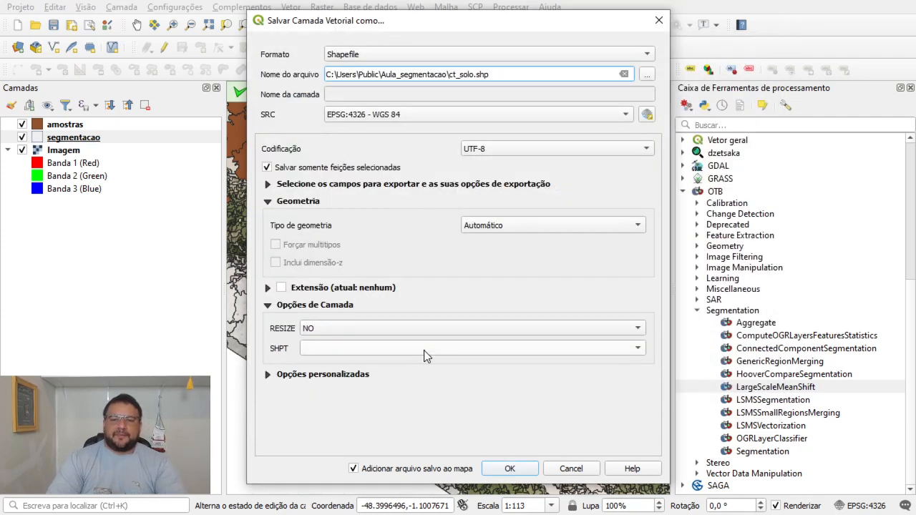
{"action": "left_click", "coordinate": [530, 472]}
Hide the ct_solo layer and clear the feature selection of the segmentacao layer.
{"action": "left_click", "coordinate": [21, 138]}
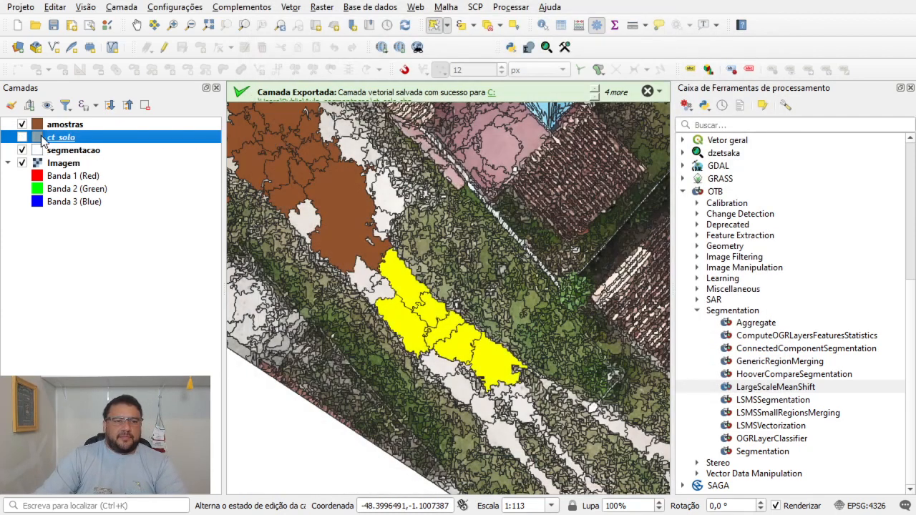
{"action": "left_click", "coordinate": [73, 150]}
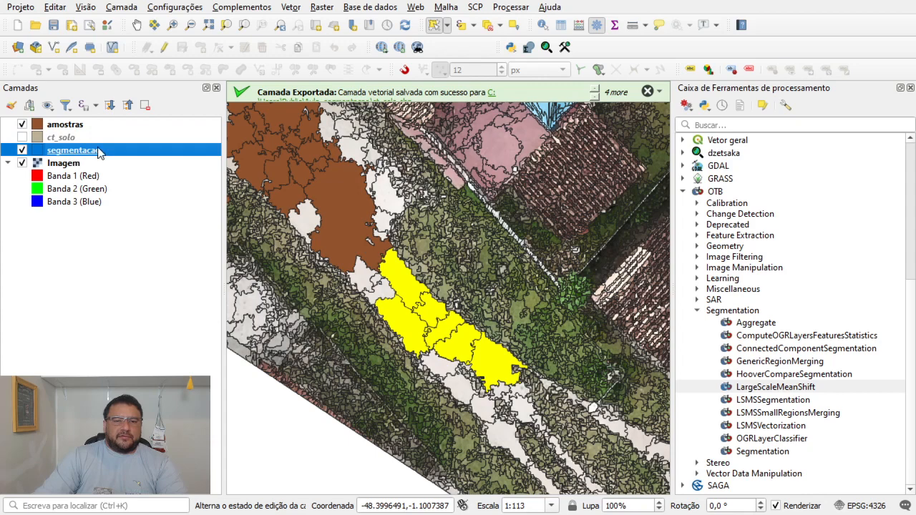
{"action": "left_click", "coordinate": [489, 25]}
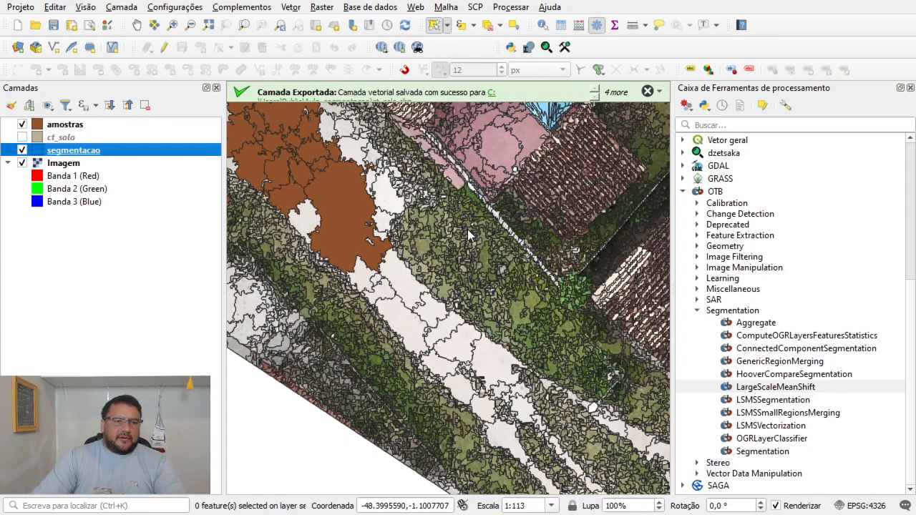
Select a round group of roof segments of the segmentacao layer in the middle of the large tiled roof east of the dirt road.
{"action": "scroll", "coordinate": [467, 229], "scroll_direction": "down", "scroll_amount": 1}
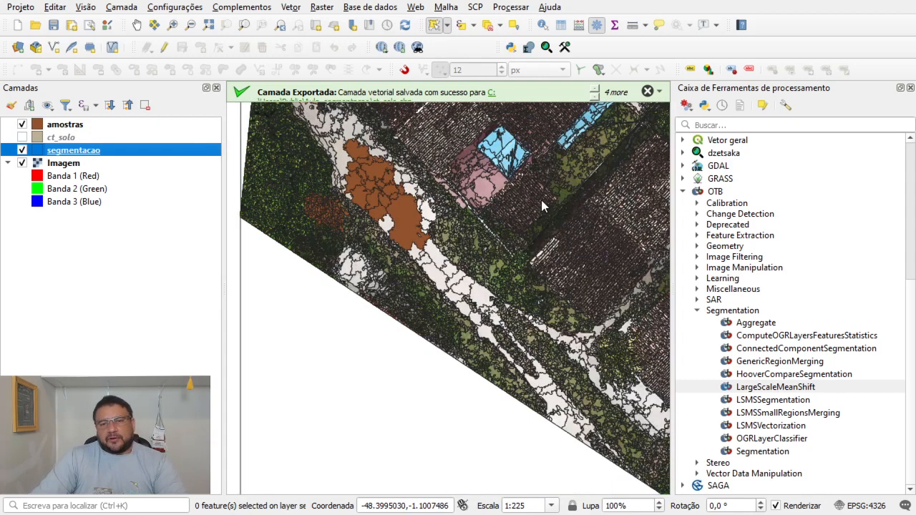
{"action": "left_click_drag", "start_coordinate": [542, 202], "coordinate": [428, 283]}
{"action": "scroll", "coordinate": [533, 307], "scroll_direction": "up", "scroll_amount": 1}
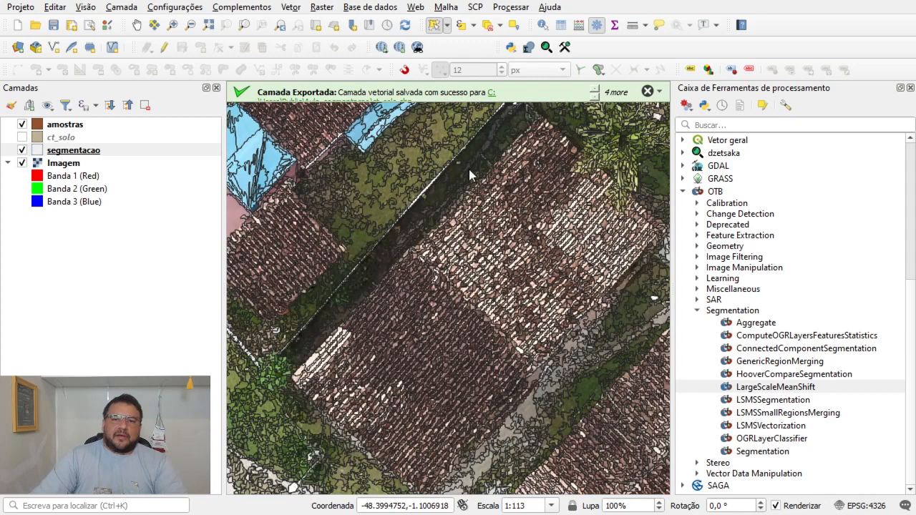
{"action": "mouse_move", "coordinate": [504, 246]}
{"action": "left_mouse_down"}
{"action": "mouse_move", "coordinate": [414, 360]}
{"action": "mouse_move", "coordinate": [552, 337]}
{"action": "mouse_move", "coordinate": [573, 299]}
{"action": "left_mouse_up"}
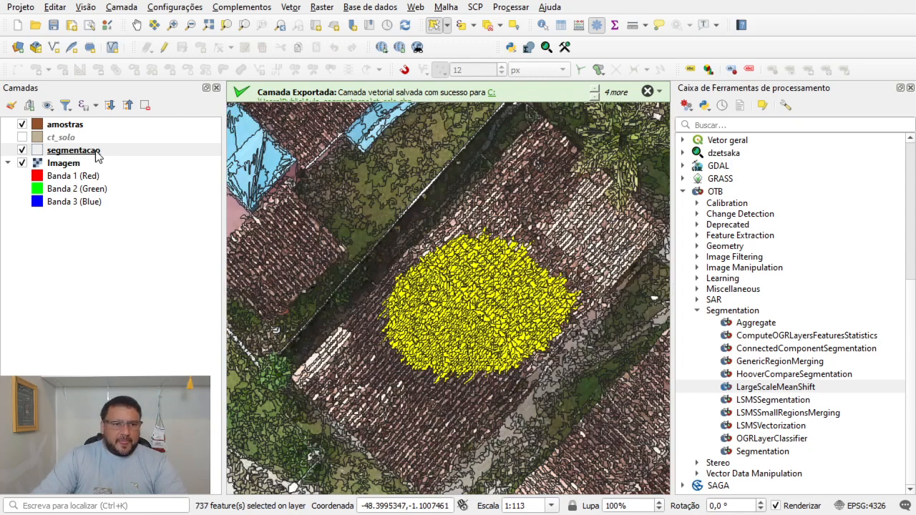
Export only the selected roof segments of the segmentacao layer as the shapefile ct_telhado.shp in Aula_segmentacao, adding it to the map.
{"action": "right_click", "coordinate": [97, 155]}
{"action": "mouse_move", "coordinate": [233, 428]}
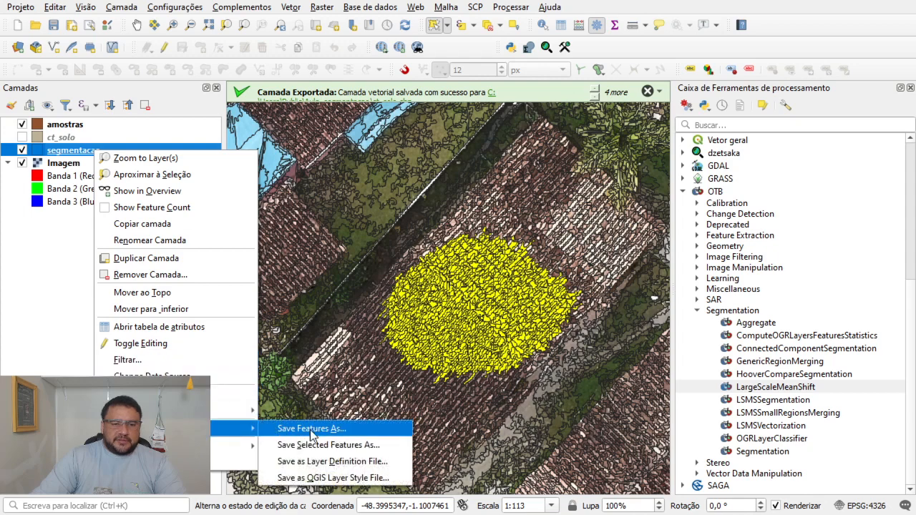
{"action": "left_click", "coordinate": [390, 444]}
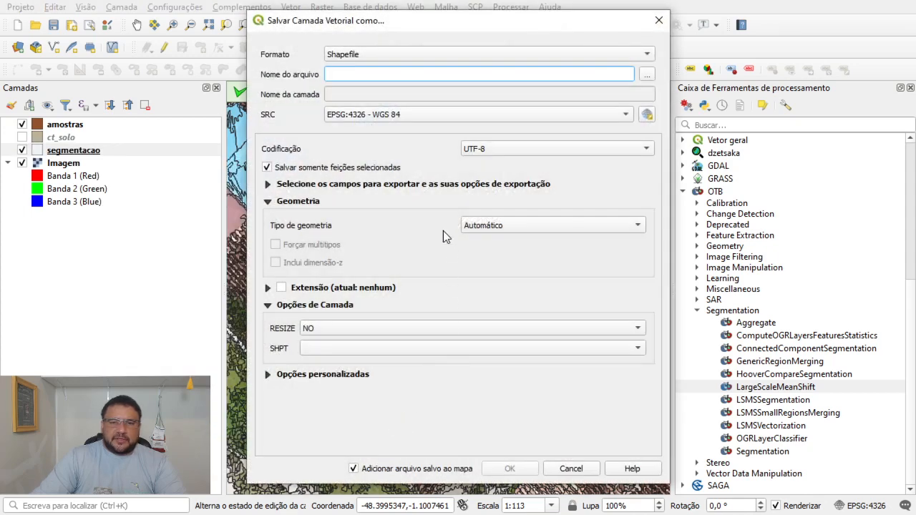
{"action": "left_click", "coordinate": [646, 75]}
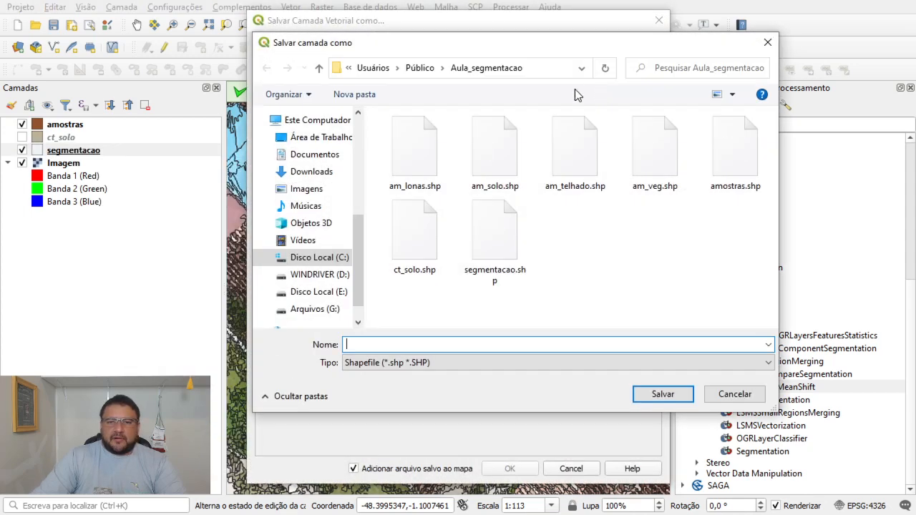
{"action": "type", "text": "ct"}
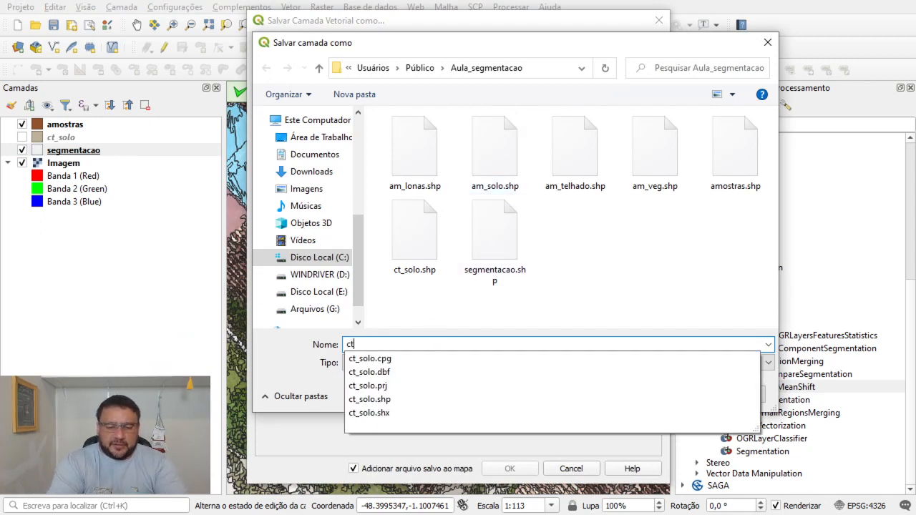
{"action": "type", "text": "_tel"}
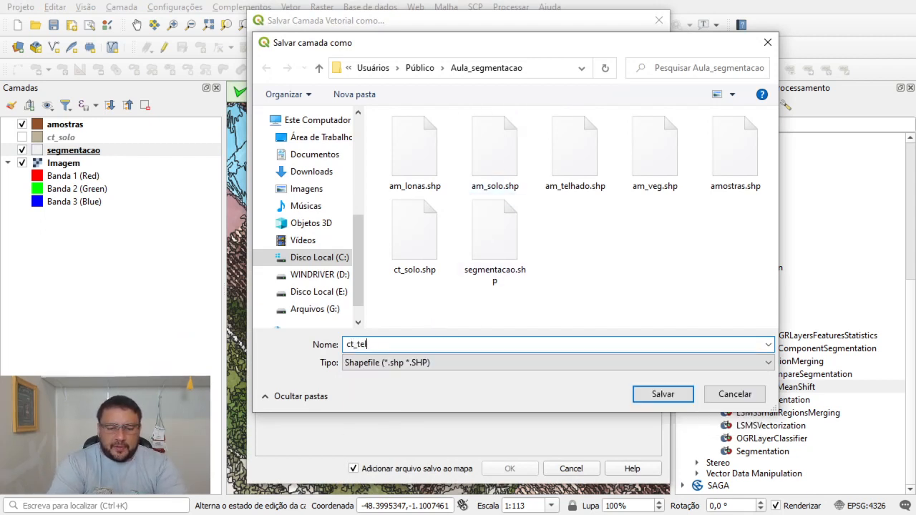
{"action": "type", "text": "hado.shp"}
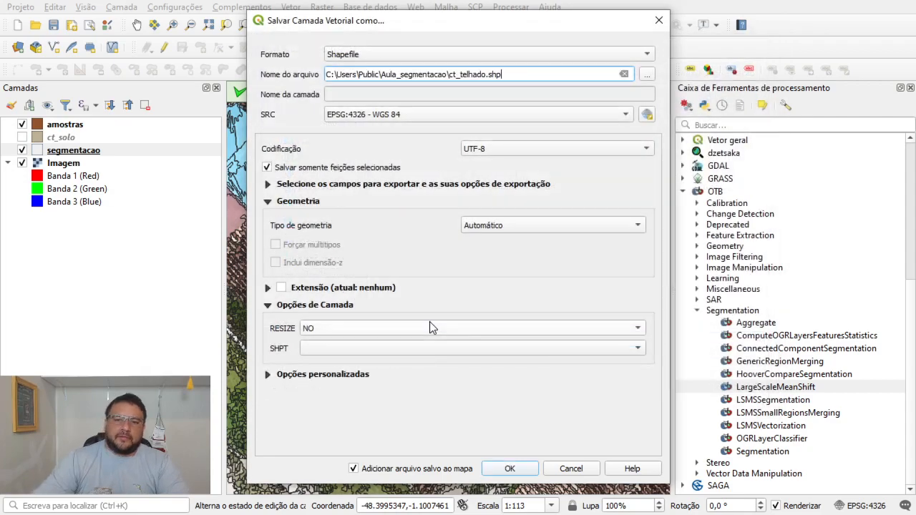
{"action": "left_click", "coordinate": [521, 468]}
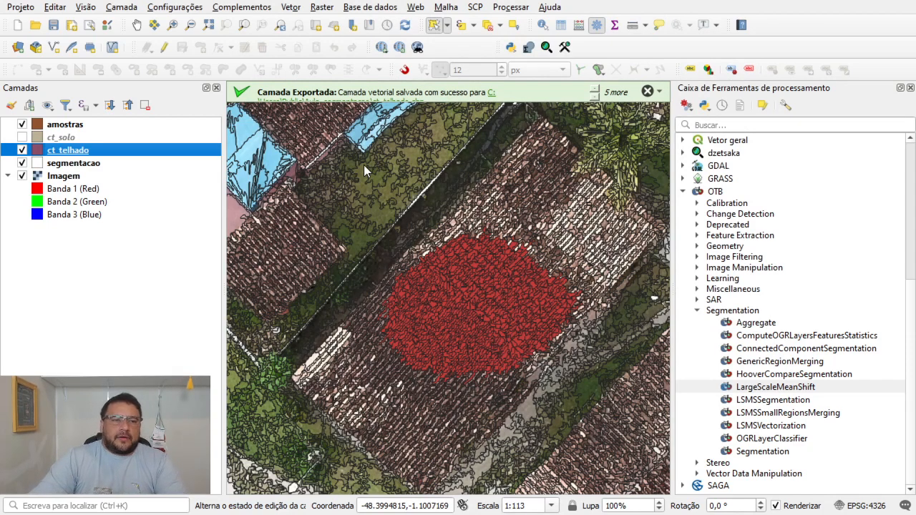
Hide the ct_telhado layer and clear the feature selection of the segmentacao layer.
{"action": "left_click", "coordinate": [22, 150]}
{"action": "left_click", "coordinate": [71, 163]}
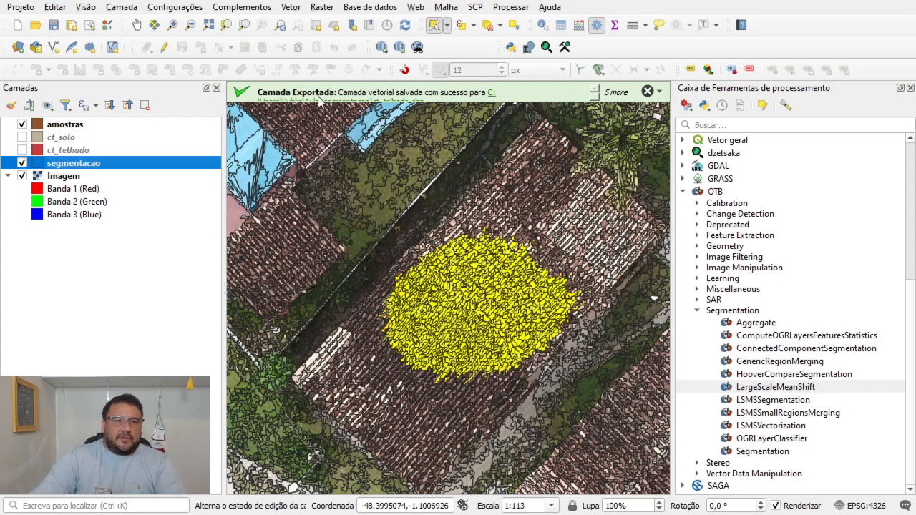
{"action": "left_click", "coordinate": [486, 27]}
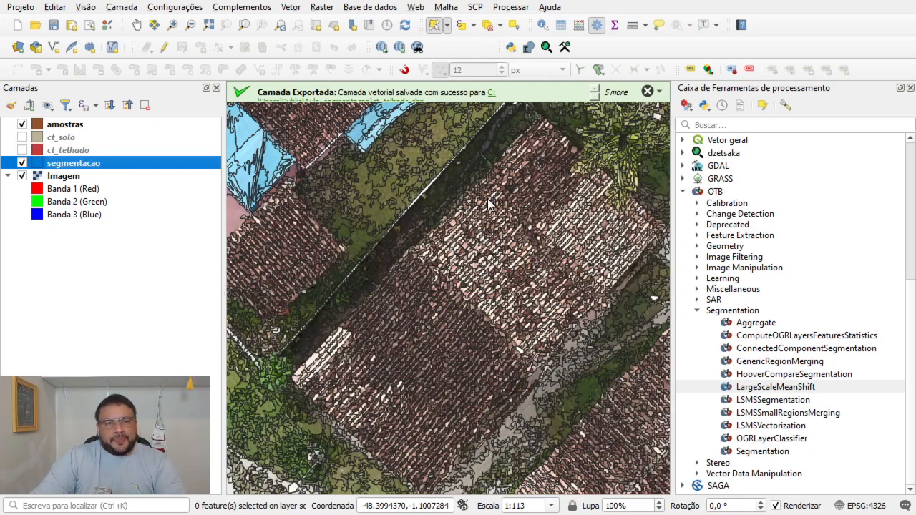
Select a round group of vegetation segments of the segmentacao layer among the trees north of the light-grey roof.
{"action": "scroll", "coordinate": [487, 199], "scroll_direction": "down", "scroll_amount": 2}
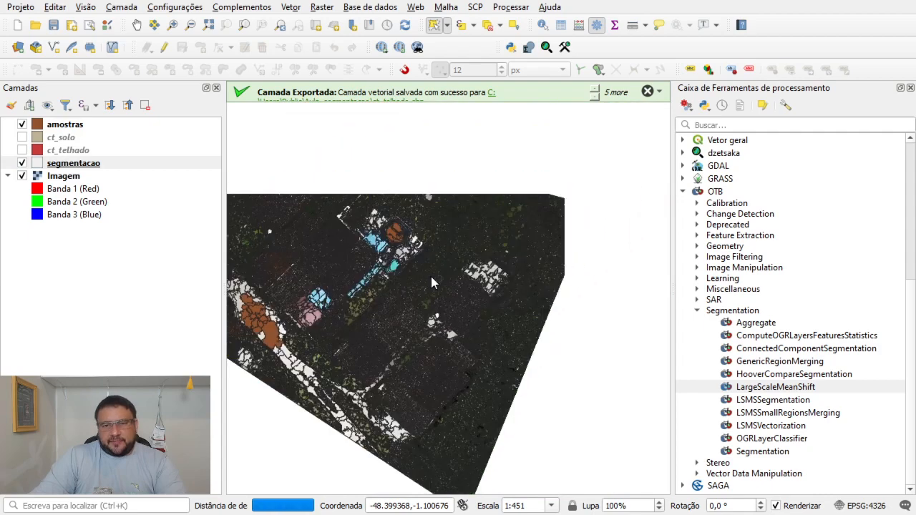
{"action": "scroll", "coordinate": [501, 228], "scroll_direction": "up", "scroll_amount": 2}
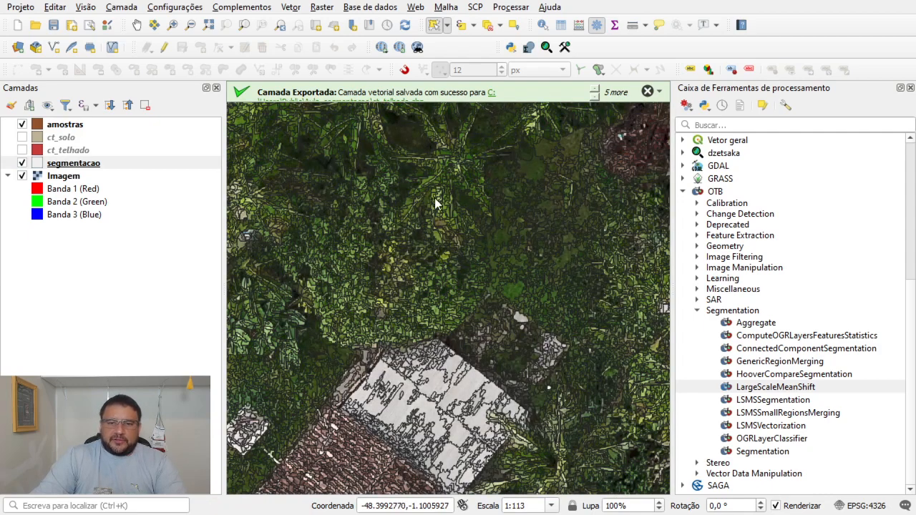
{"action": "left_click", "coordinate": [98, 166]}
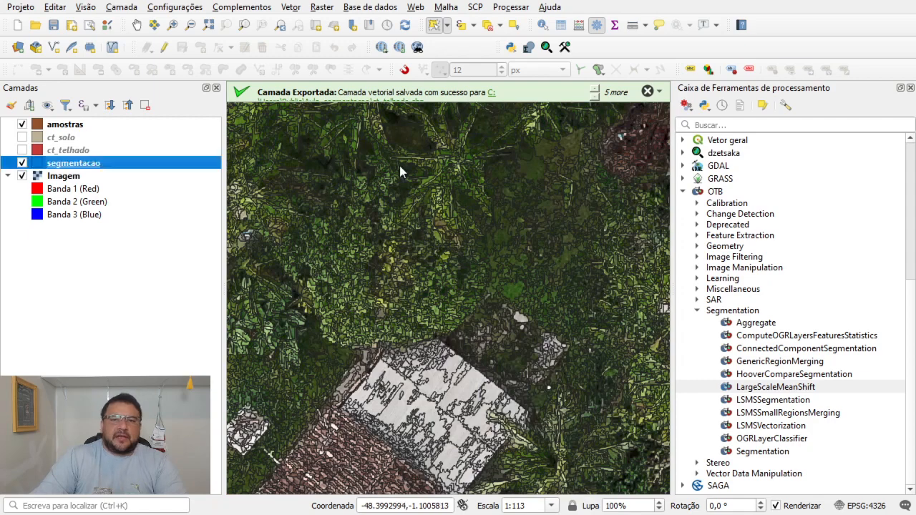
{"action": "scroll", "coordinate": [438, 207], "scroll_direction": "down", "scroll_amount": 4}
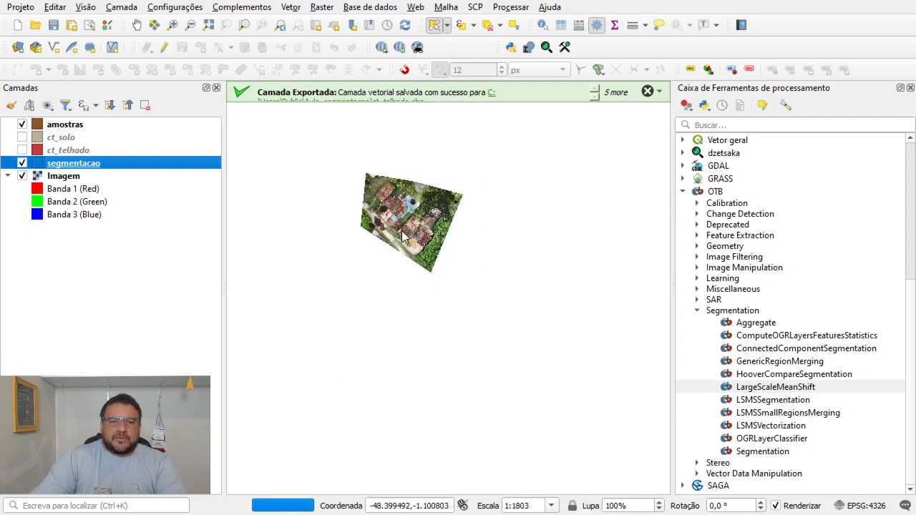
{"action": "scroll", "coordinate": [381, 228], "scroll_direction": "up", "scroll_amount": 3}
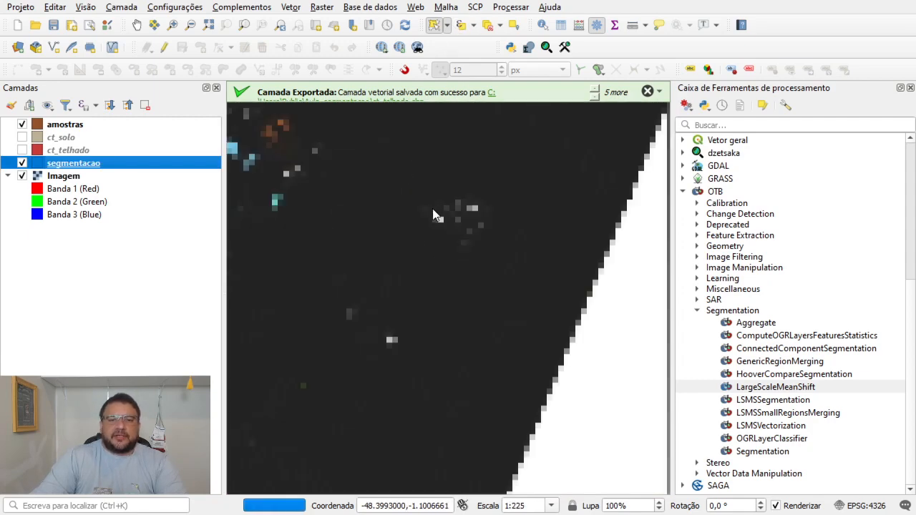
{"action": "left_click_drag", "start_coordinate": [436, 155], "coordinate": [466, 325]}
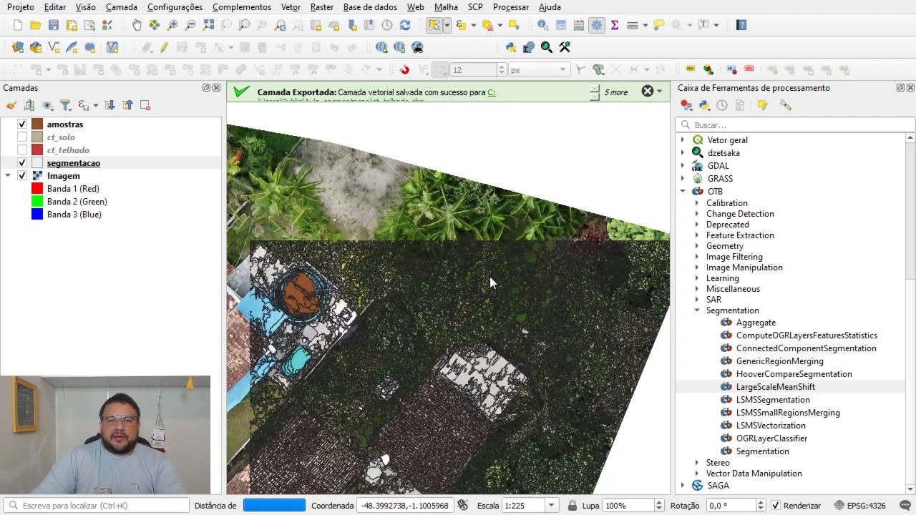
{"action": "scroll", "coordinate": [490, 276], "scroll_direction": "up", "scroll_amount": 1}
{"action": "left_click", "coordinate": [433, 27]}
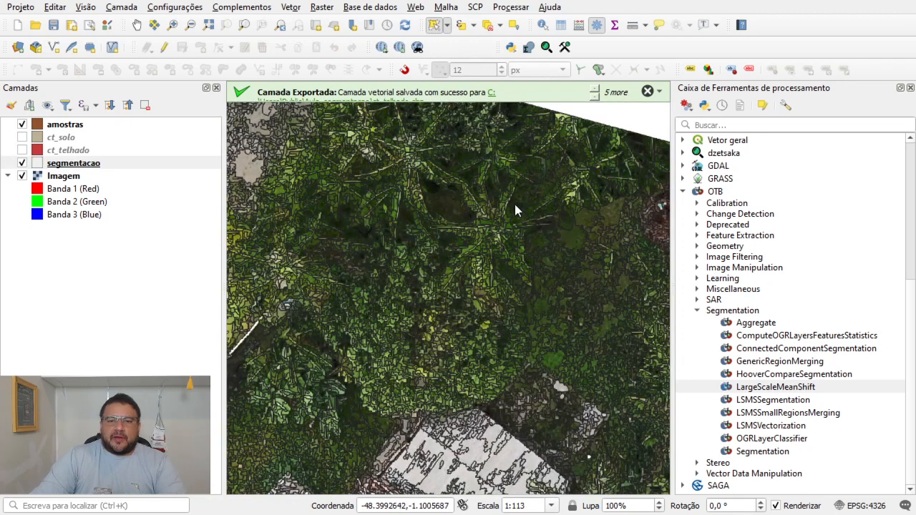
{"action": "mouse_move", "coordinate": [479, 224]}
{"action": "left_mouse_down"}
{"action": "mouse_move", "coordinate": [506, 342]}
{"action": "mouse_move", "coordinate": [613, 282]}
{"action": "mouse_move", "coordinate": [590, 261]}
{"action": "left_mouse_up"}
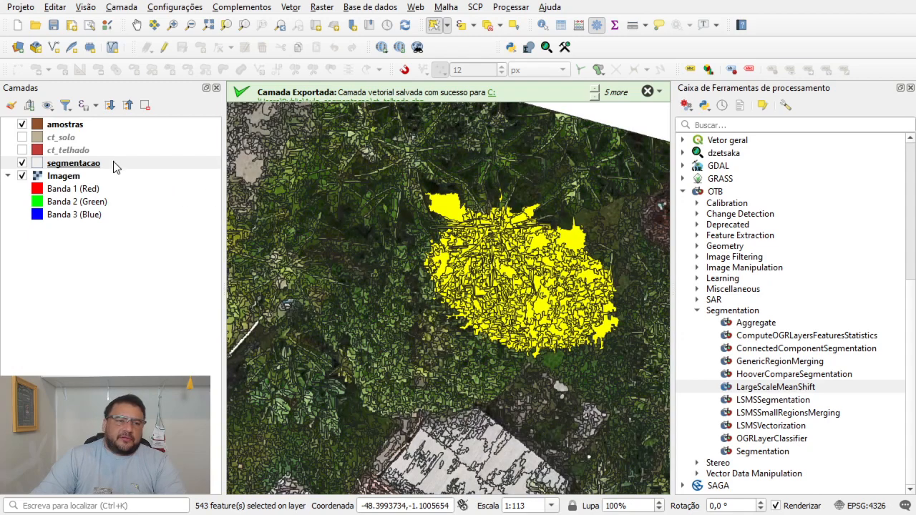
Export only the selected vegetation segments of the segmentacao layer as the shapefile ct_veg.shp in Aula_segmentacao, adding it to the map.
{"action": "right_click", "coordinate": [115, 167]}
{"action": "mouse_move", "coordinate": [243, 439]}
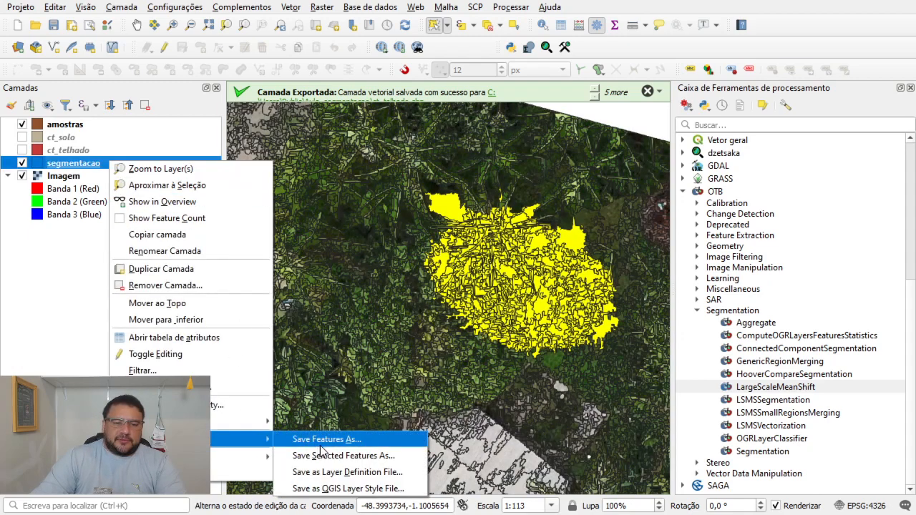
{"action": "left_click", "coordinate": [370, 456]}
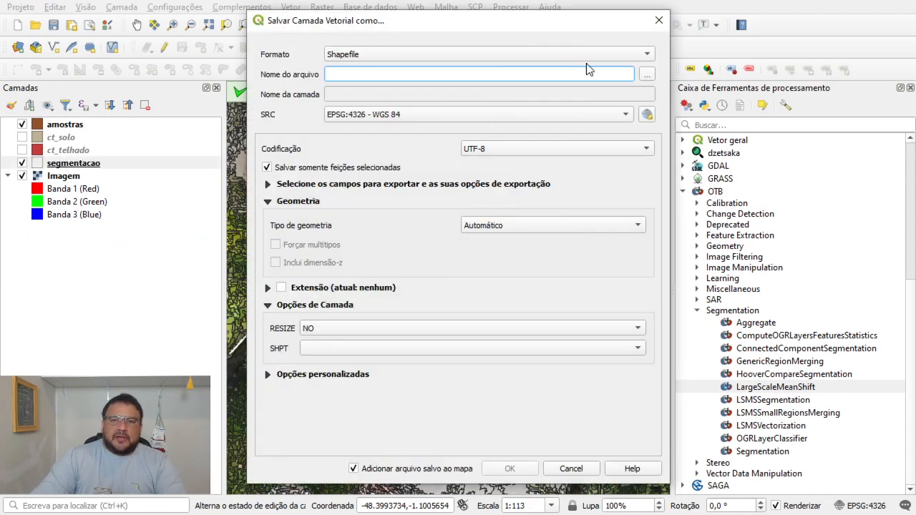
{"action": "left_click", "coordinate": [645, 75]}
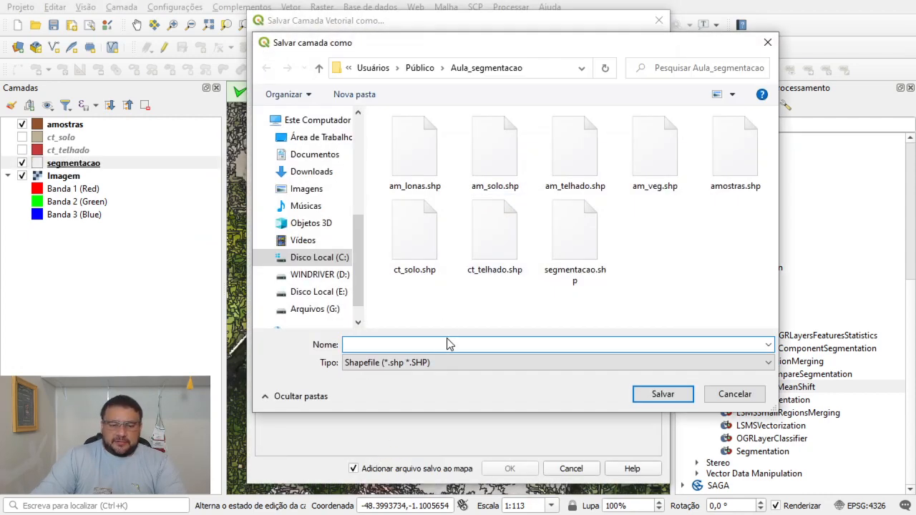
{"action": "type", "text": "ct_"}
{"action": "key", "text": "Escape"}
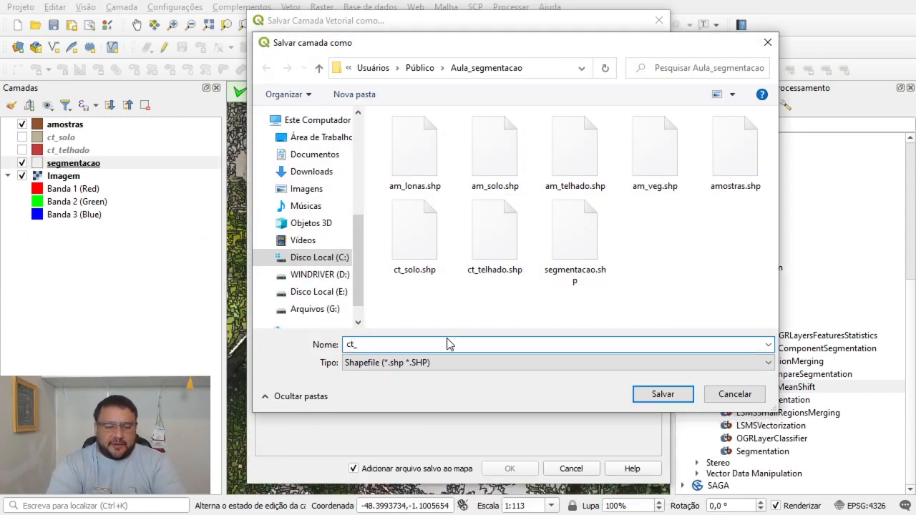
{"action": "type", "text": "veg"}
{"action": "key", "text": "Return"}
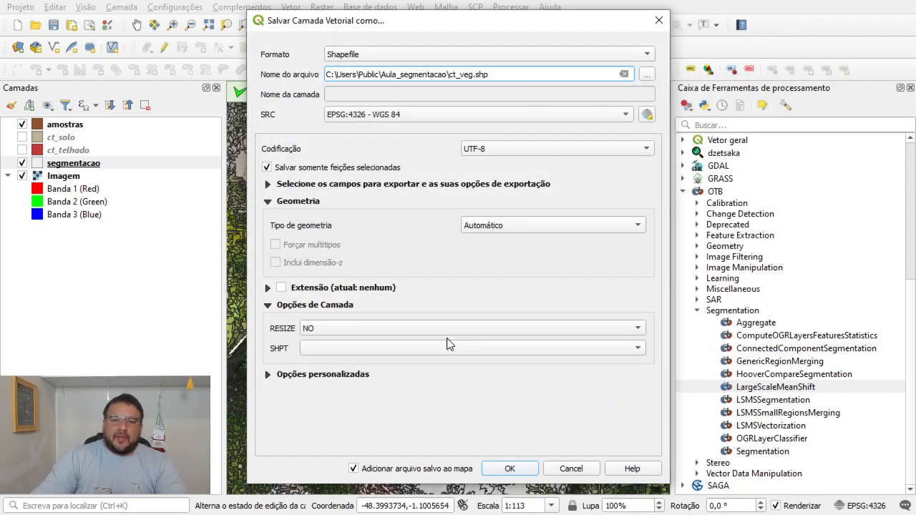
{"action": "left_click", "coordinate": [511, 469]}
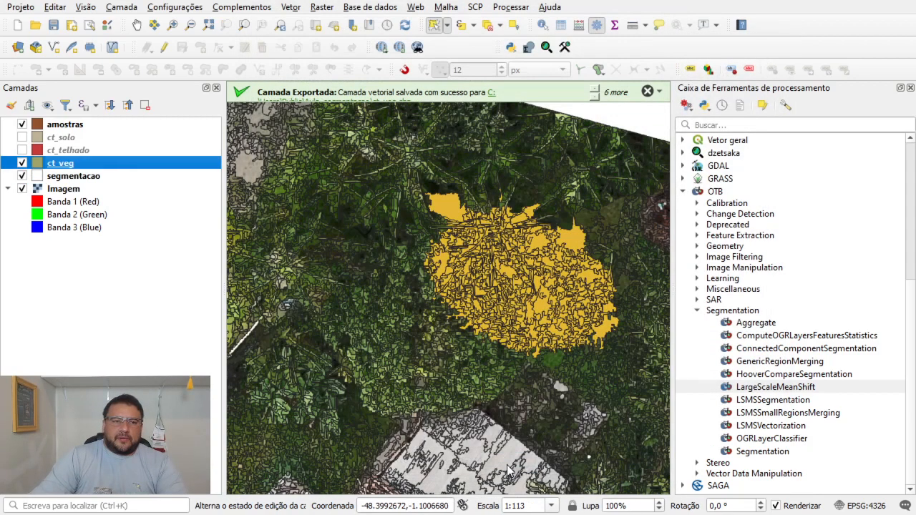
Hide the ct_veg layer and make segmentacao the active layer.
{"action": "left_click", "coordinate": [22, 163]}
{"action": "left_click", "coordinate": [72, 177]}
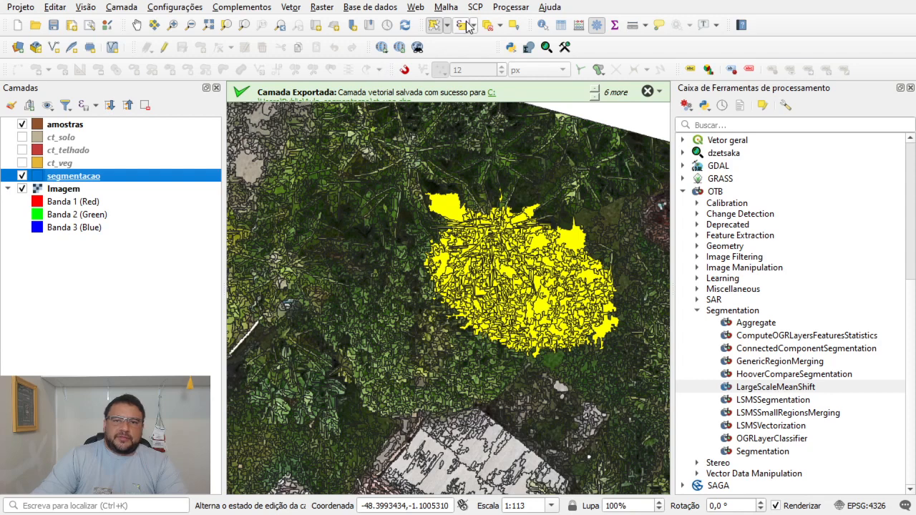
Clear the current selection and select the segmentacao polygons along the long blue strip between the tiled roof and the lawn.
{"action": "left_click", "coordinate": [490, 26]}
{"action": "scroll", "coordinate": [488, 247], "scroll_direction": "down", "scroll_amount": 3}
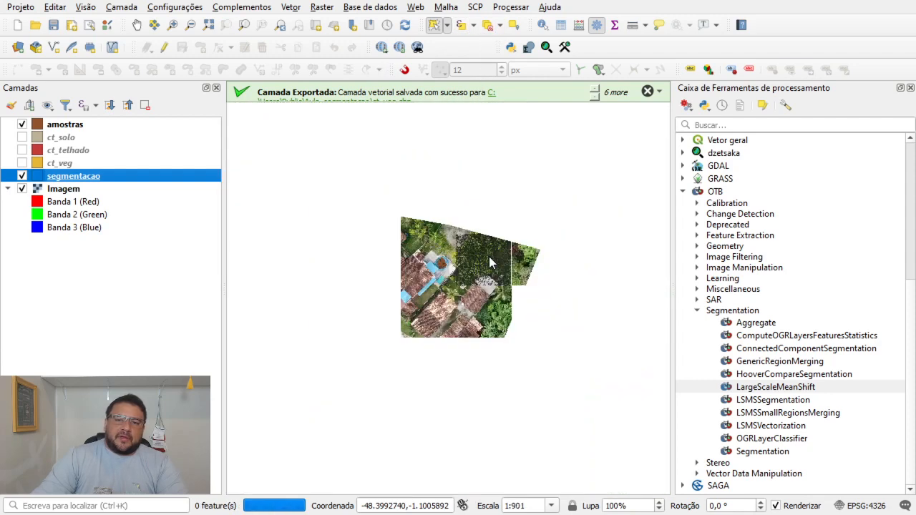
{"action": "scroll", "coordinate": [430, 272], "scroll_direction": "up", "scroll_amount": 2}
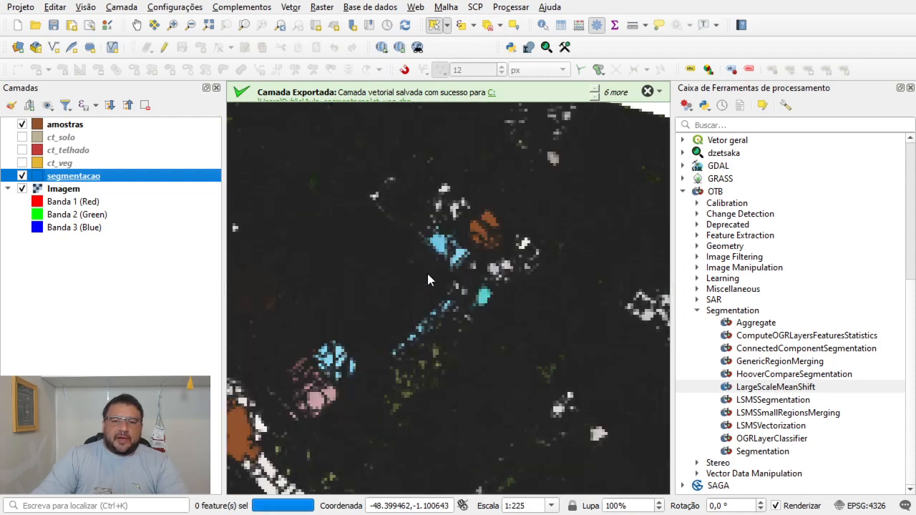
{"action": "scroll", "coordinate": [433, 315], "scroll_direction": "up", "scroll_amount": 2}
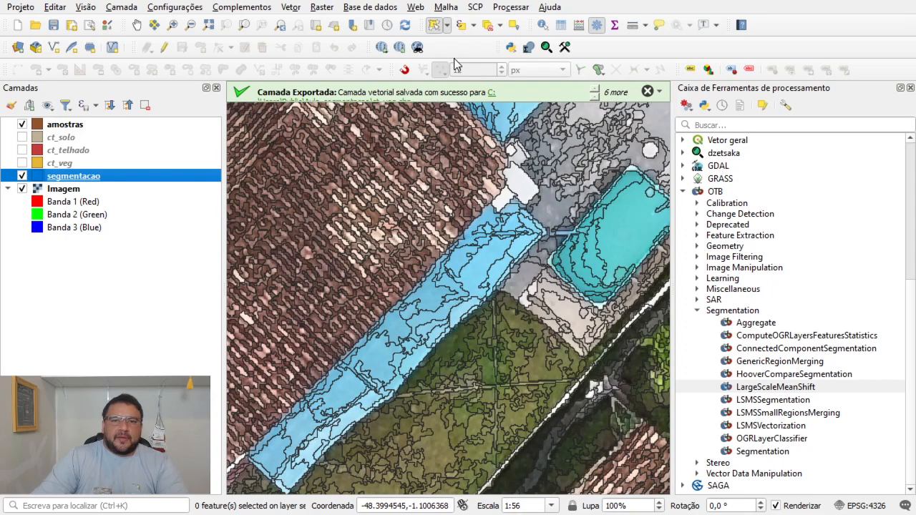
{"action": "mouse_move", "coordinate": [392, 351]}
{"action": "left_mouse_down"}
{"action": "mouse_move", "coordinate": [359, 384]}
{"action": "mouse_move", "coordinate": [499, 267]}
{"action": "left_mouse_up"}
Export only the selected segmentacao features as the shapefile ct_lonas.shp in the Aula_segmentacao folder and add it to the map.
{"action": "right_click", "coordinate": [98, 177]}
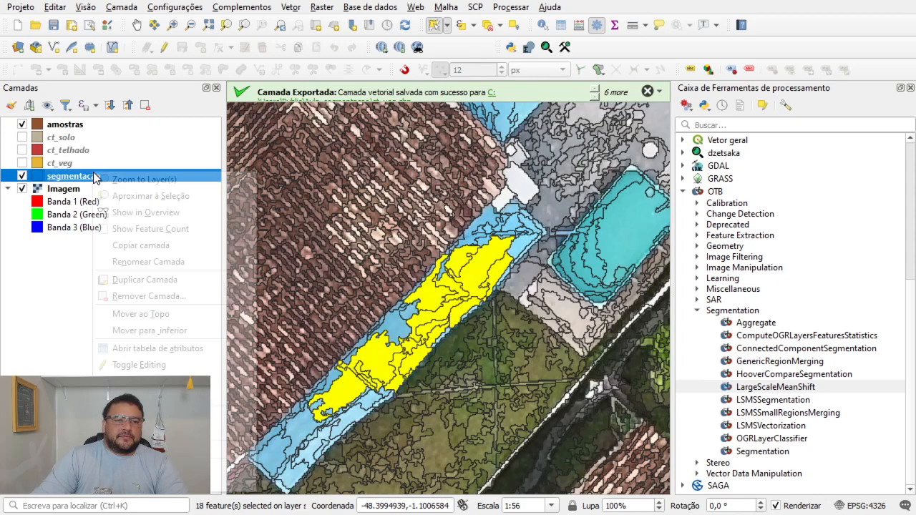
{"action": "mouse_move", "coordinate": [219, 450]}
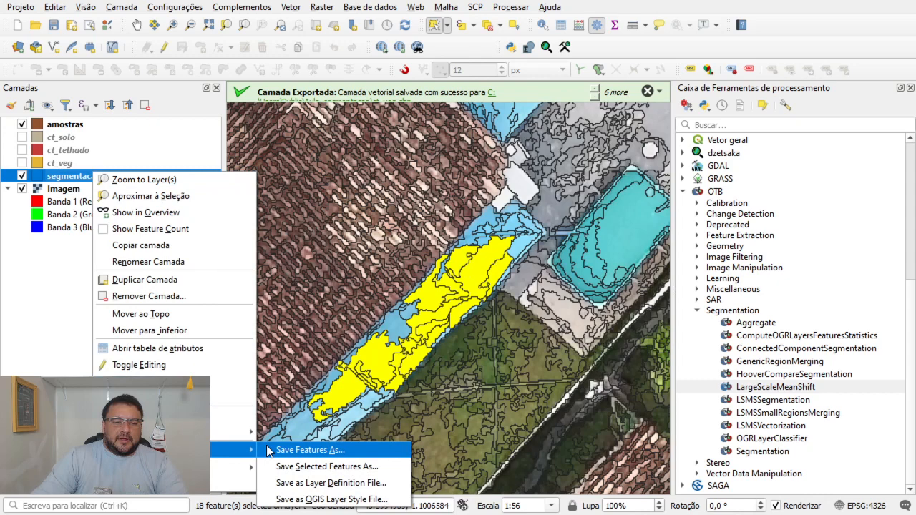
{"action": "left_click", "coordinate": [310, 469]}
{"action": "left_click", "coordinate": [648, 74]}
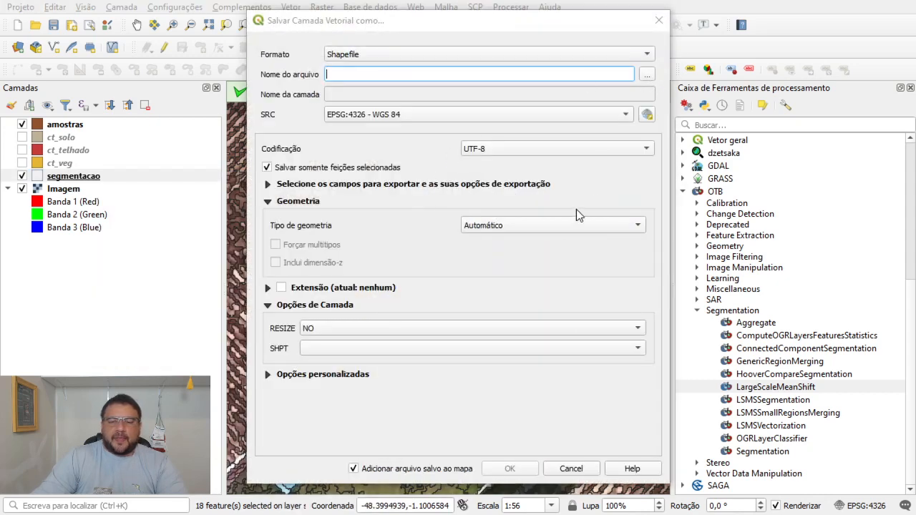
{"action": "type", "text": "ct_"}
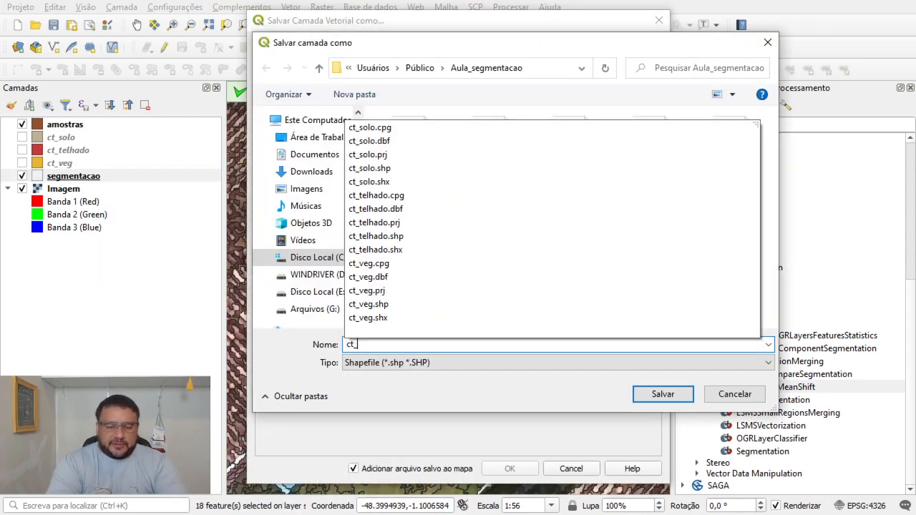
{"action": "type", "text": "lonas"}
{"action": "key", "text": "Return"}
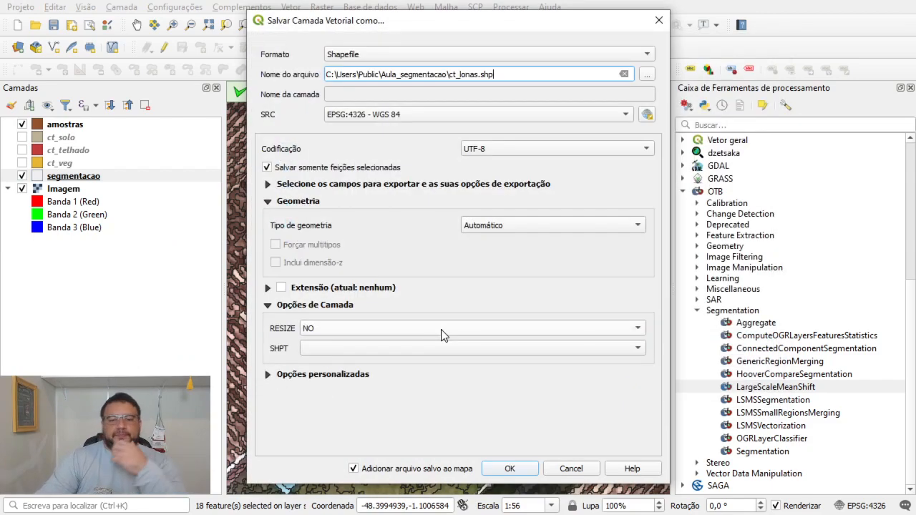
{"action": "left_click", "coordinate": [523, 470]}
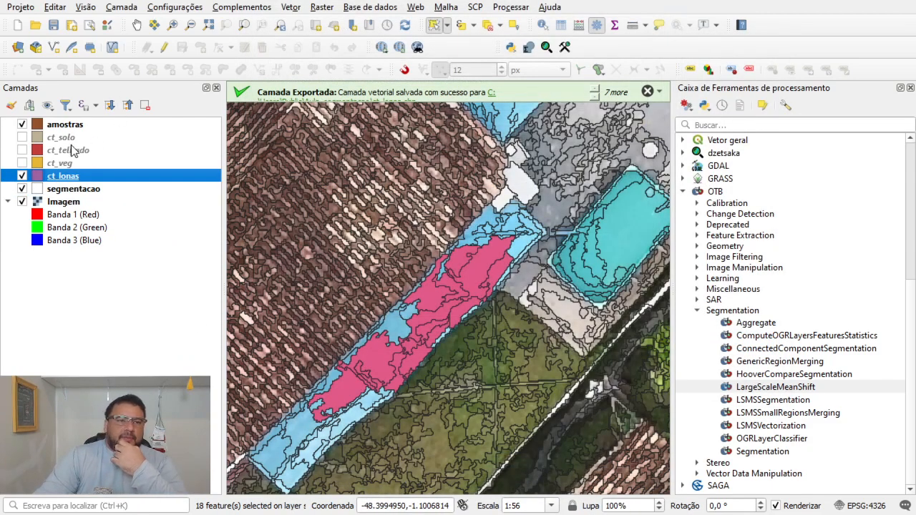
Hide the ct_lonas layer and clear the feature selection in the segmentacao layer.
{"action": "left_click", "coordinate": [22, 176]}
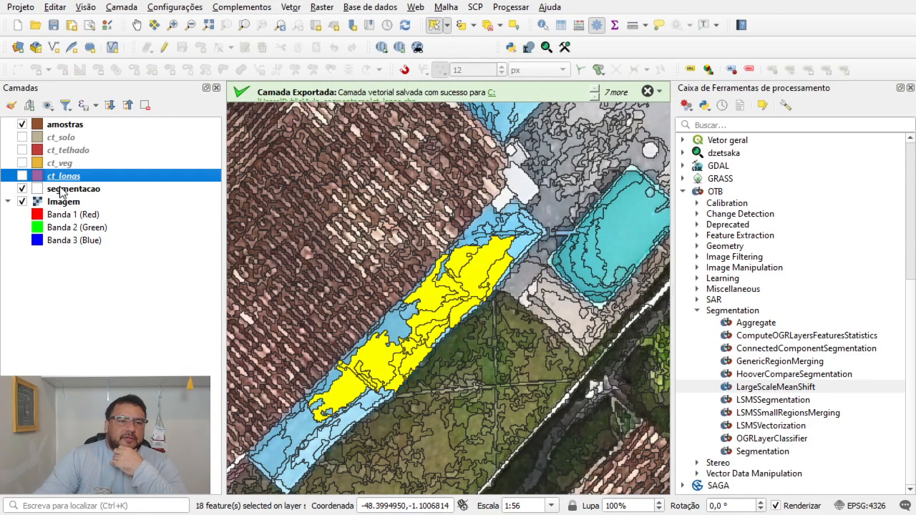
{"action": "left_click", "coordinate": [64, 191]}
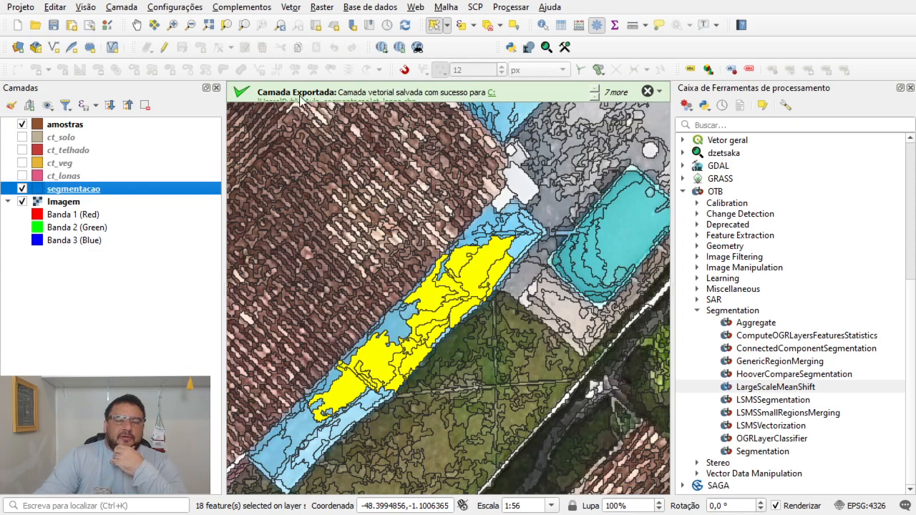
{"action": "left_click", "coordinate": [488, 26]}
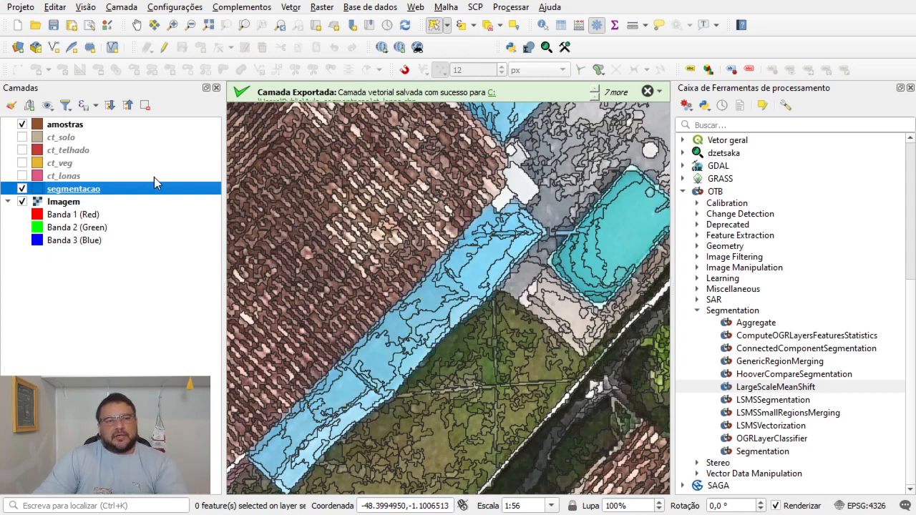
{"action": "scroll", "coordinate": [354, 260], "scroll_direction": "down", "scroll_amount": 2}
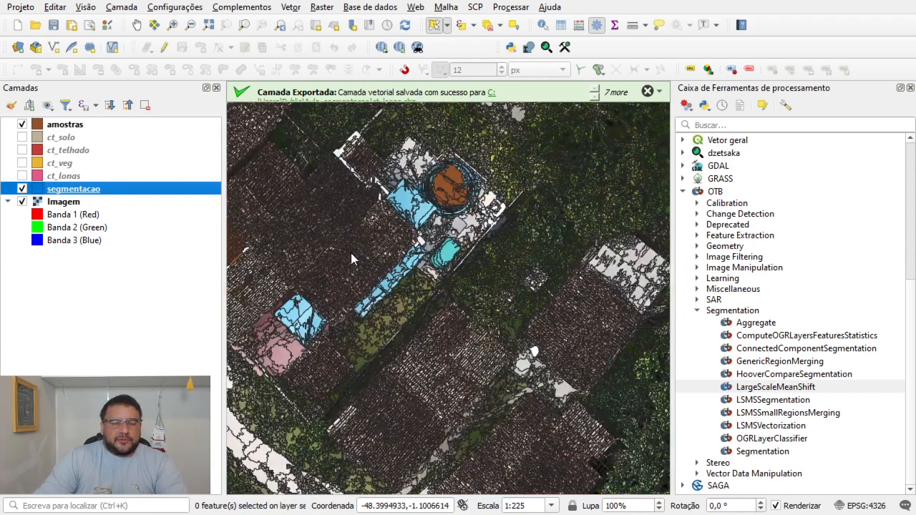
{"action": "left_click_drag", "start_coordinate": [372, 240], "coordinate": [439, 256]}
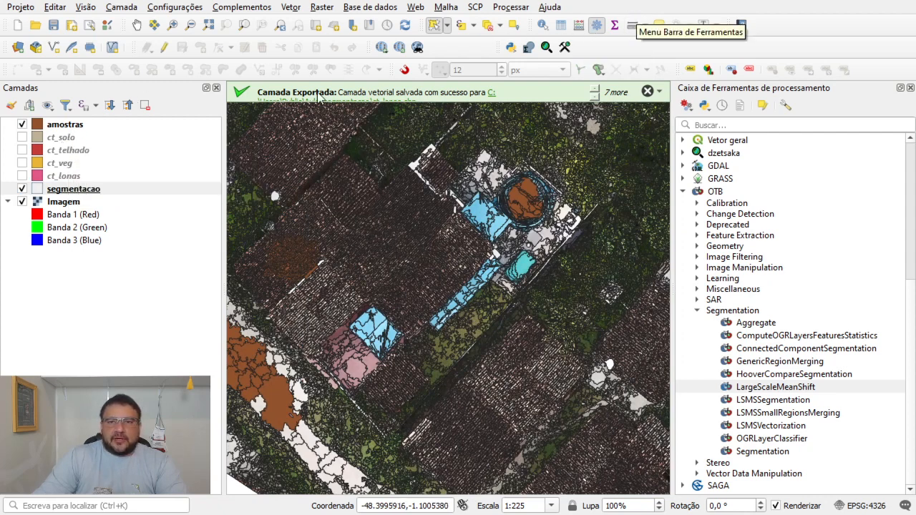
Set up a new integer field named id_class with length 1 for the ct_solo layer in the field calculator.
{"action": "left_click", "coordinate": [78, 138]}
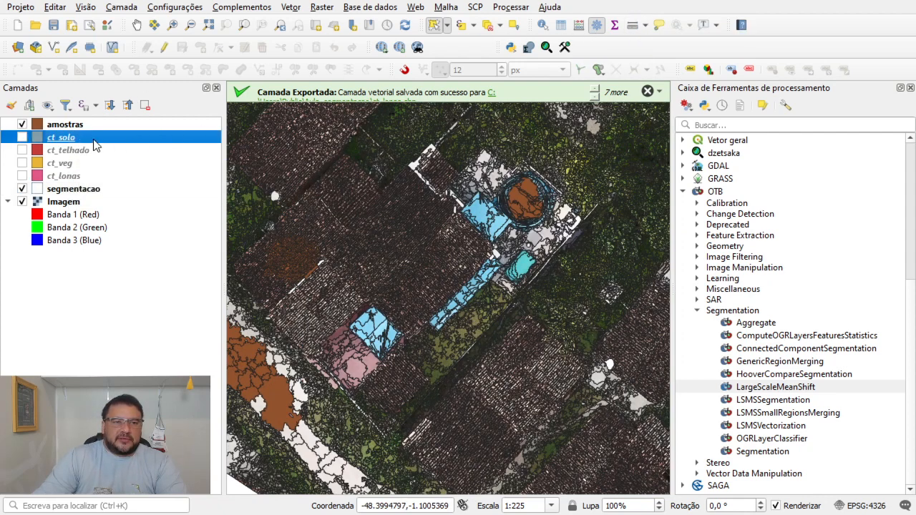
{"action": "left_click", "coordinate": [580, 25]}
{"action": "left_click", "coordinate": [517, 123]}
{"action": "type", "text": "id_class"}
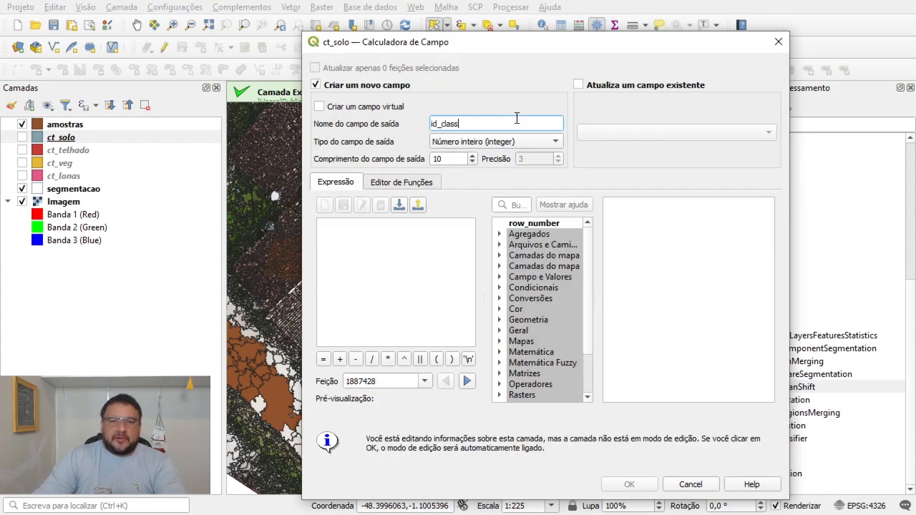
{"action": "double_click", "coordinate": [465, 158]}
{"action": "type", "text": "1"}
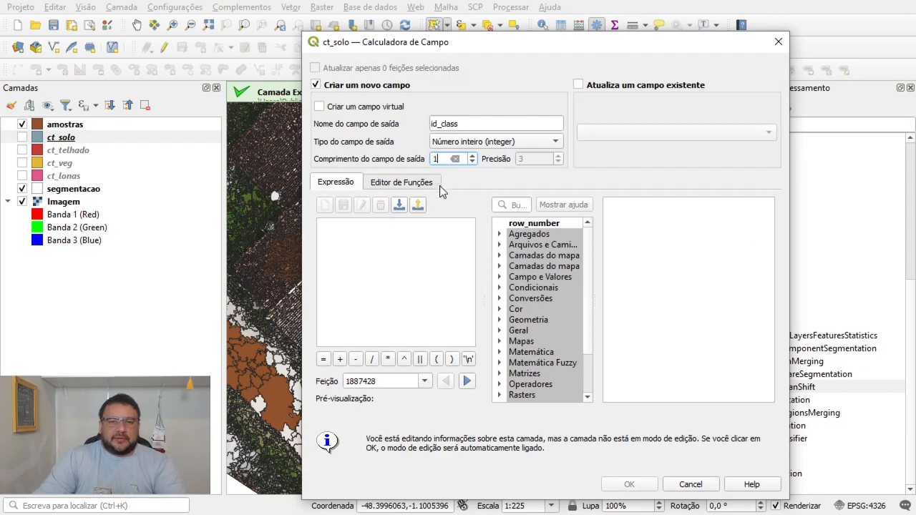
Fill ct_solo's id_class field with the value 1, then stop editing the layer and save its changes.
{"action": "left_click", "coordinate": [353, 229]}
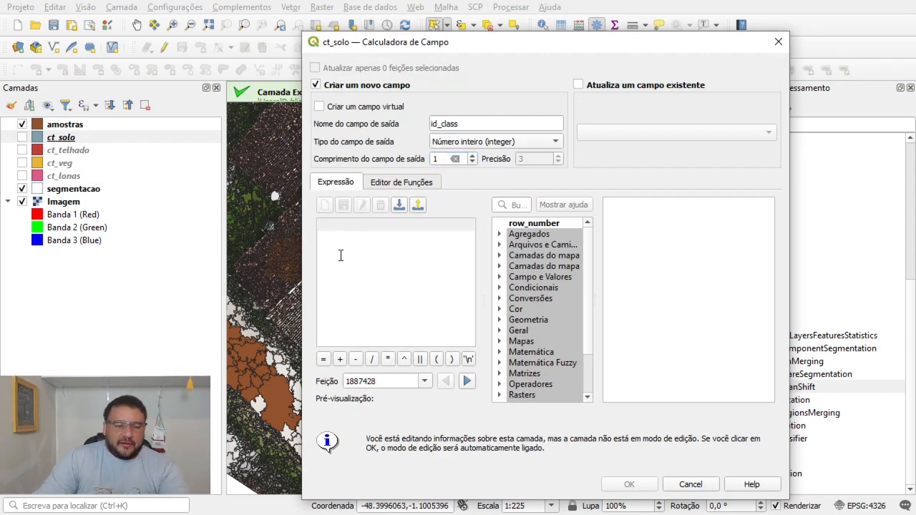
{"action": "type", "text": "1"}
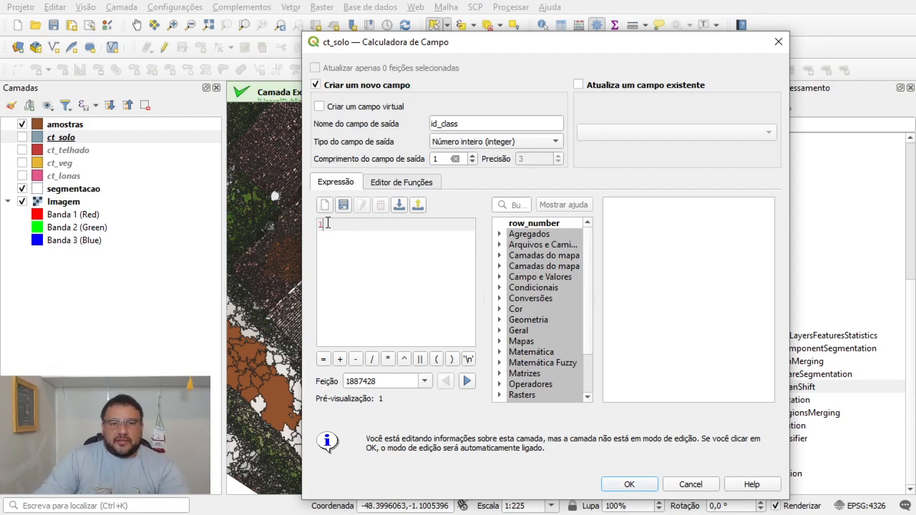
{"action": "left_click", "coordinate": [630, 485]}
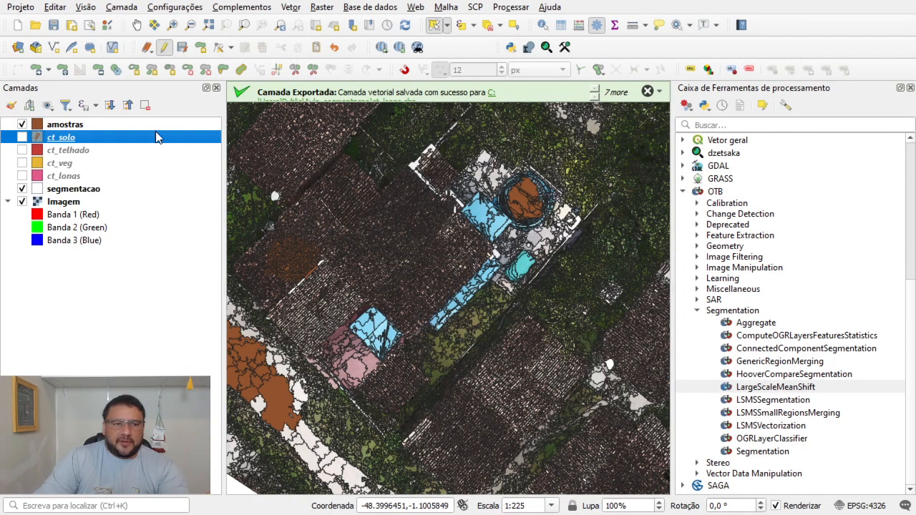
{"action": "left_click", "coordinate": [165, 47]}
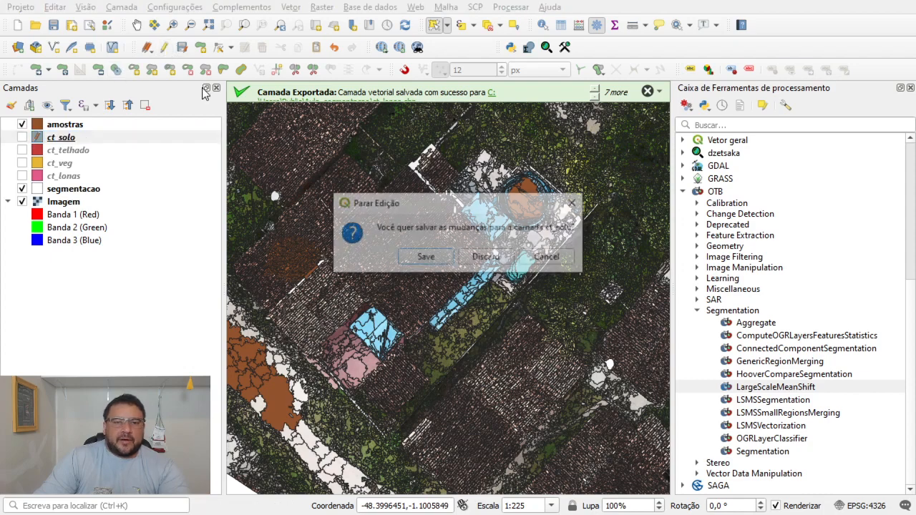
{"action": "left_click", "coordinate": [425, 259]}
Set up a new integer field named id_class with length 1 for the ct_telhado layer, leaving the expression empty.
{"action": "left_click", "coordinate": [104, 149]}
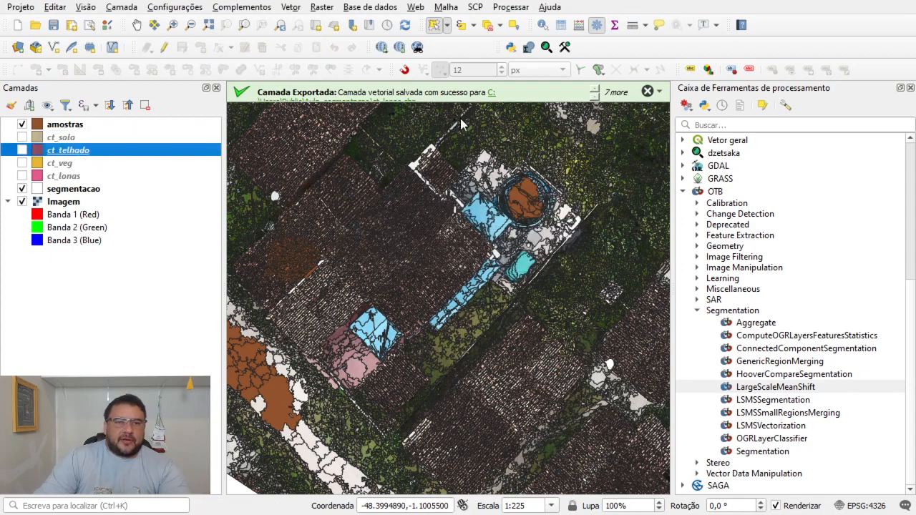
{"action": "left_click", "coordinate": [580, 26]}
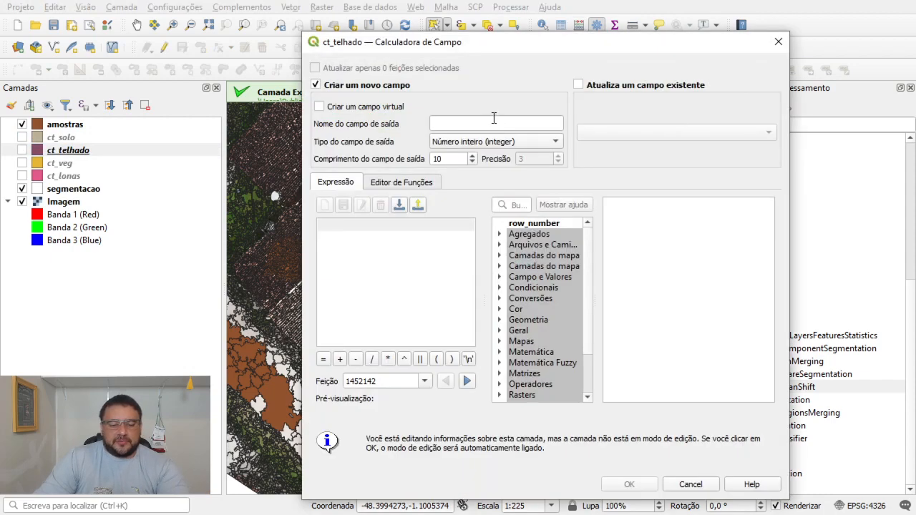
{"action": "type", "text": "id_class"}
{"action": "left_click", "coordinate": [487, 125]}
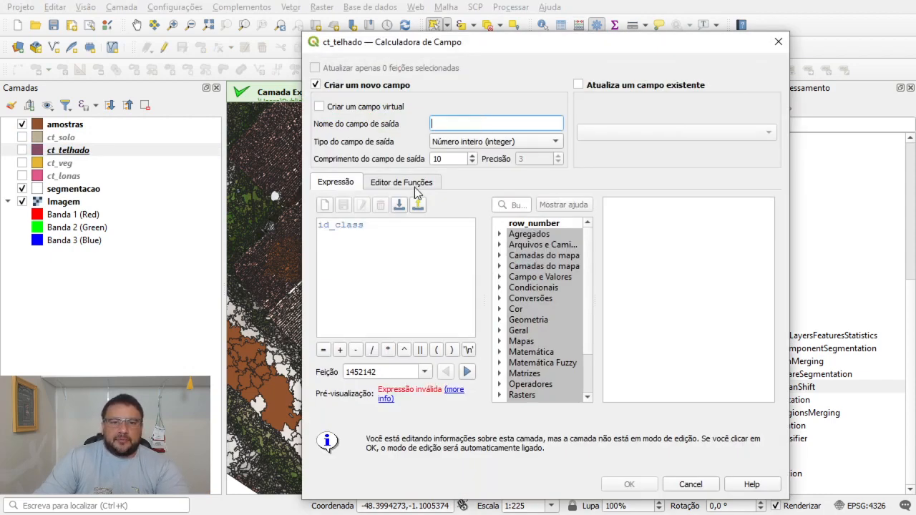
{"action": "double_click", "coordinate": [381, 221]}
{"action": "key", "text": "ctrl+c"}
{"action": "key", "text": "Delete"}
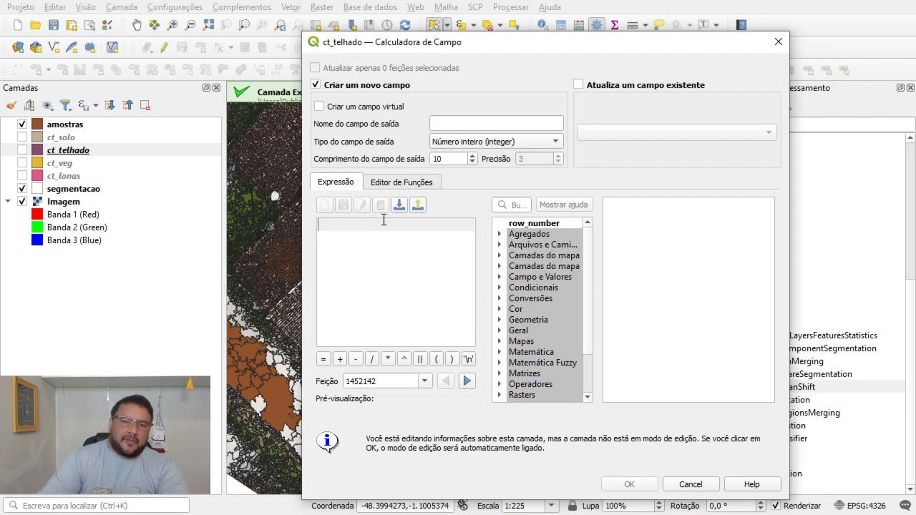
{"action": "left_click", "coordinate": [534, 126]}
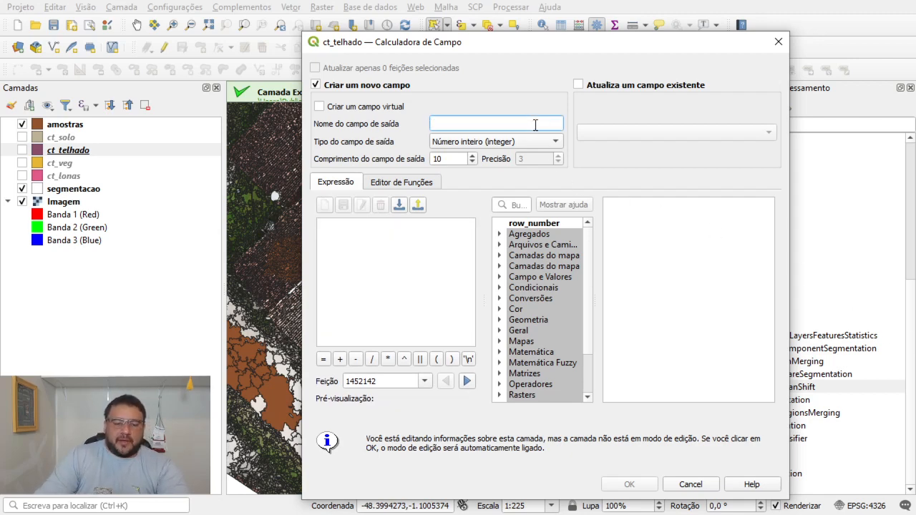
{"action": "key", "text": "ctrl+v"}
{"action": "double_click", "coordinate": [465, 160]}
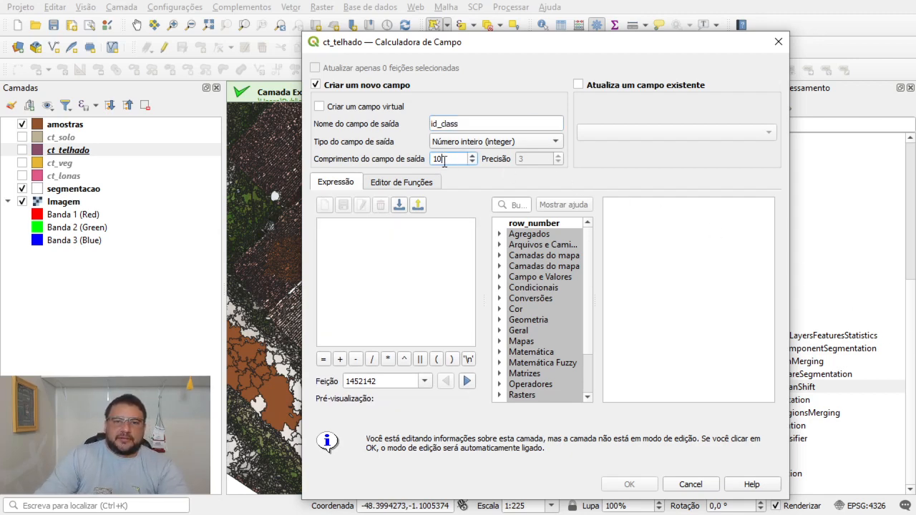
Fill ct_telhado's id_class field with the value 2, then stop editing the layer and save its changes.
{"action": "left_click", "coordinate": [413, 230]}
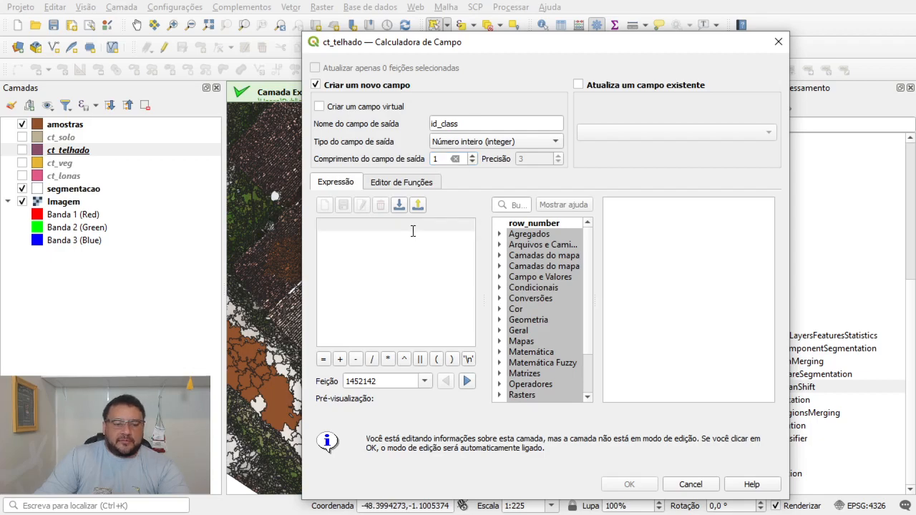
{"action": "type", "text": "2"}
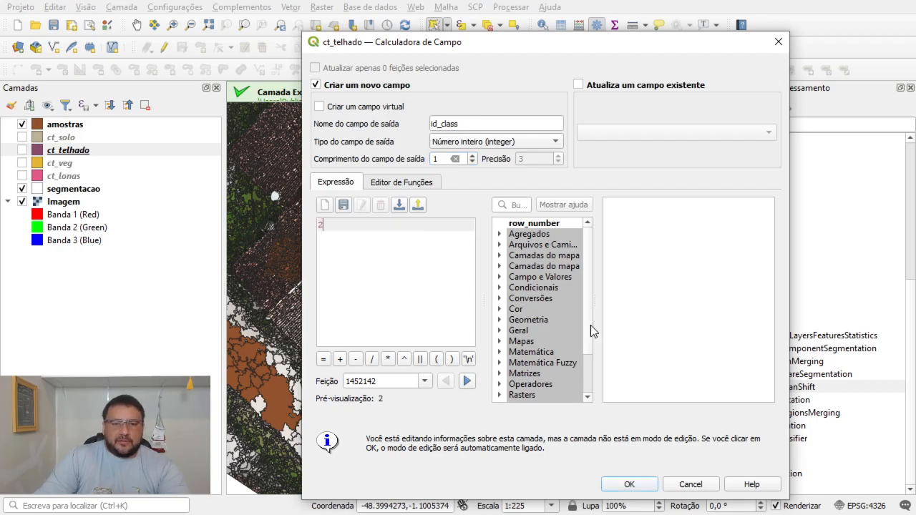
{"action": "left_click", "coordinate": [651, 481]}
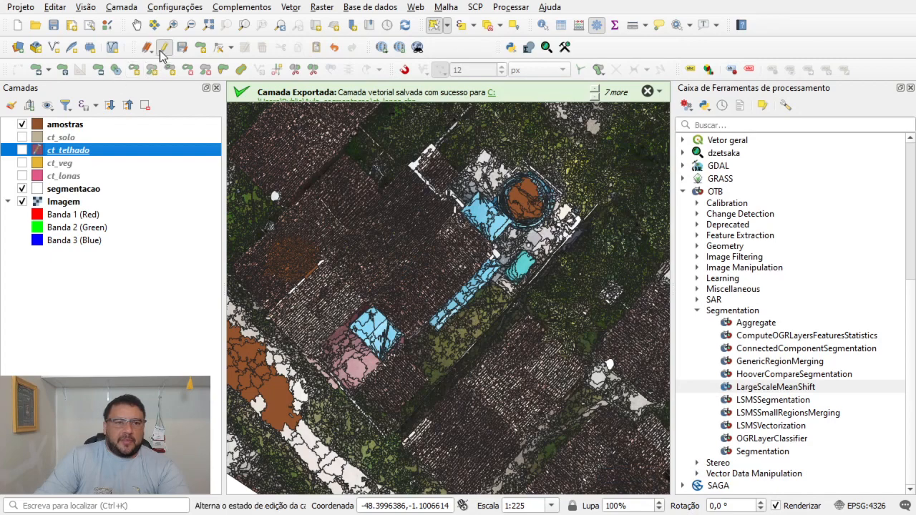
{"action": "left_click", "coordinate": [162, 50]}
{"action": "left_click", "coordinate": [438, 256]}
Set up a new integer field named id_class with length 1 for the ct_veg layer in the field calculator.
{"action": "left_click", "coordinate": [93, 164]}
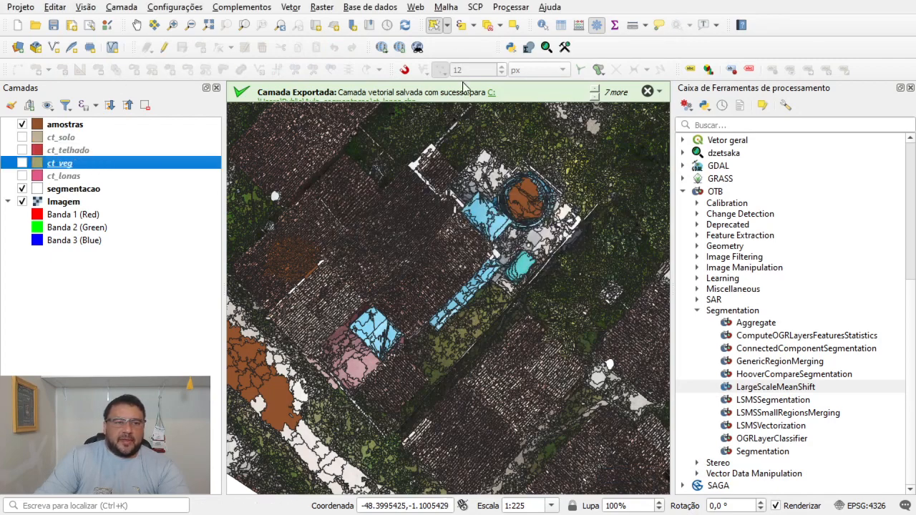
{"action": "left_click", "coordinate": [580, 26]}
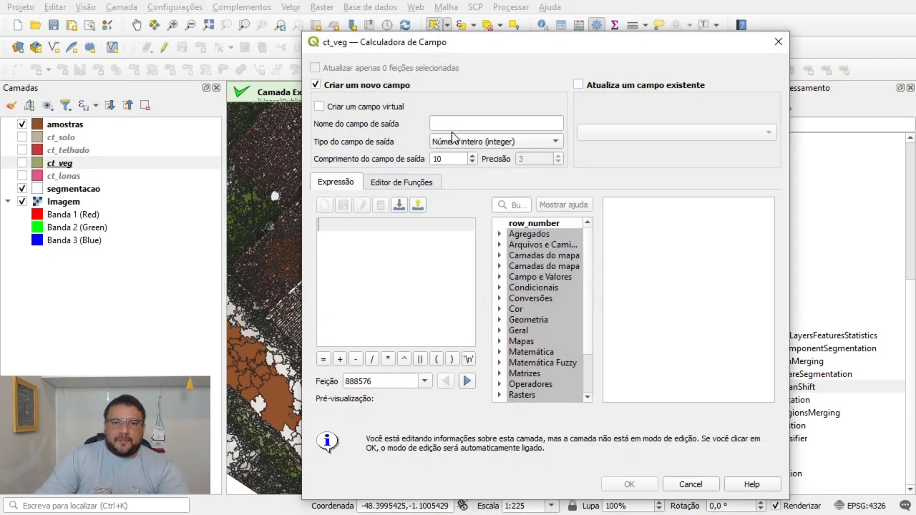
{"action": "type", "text": "id_class"}
{"action": "left_click", "coordinate": [437, 158]}
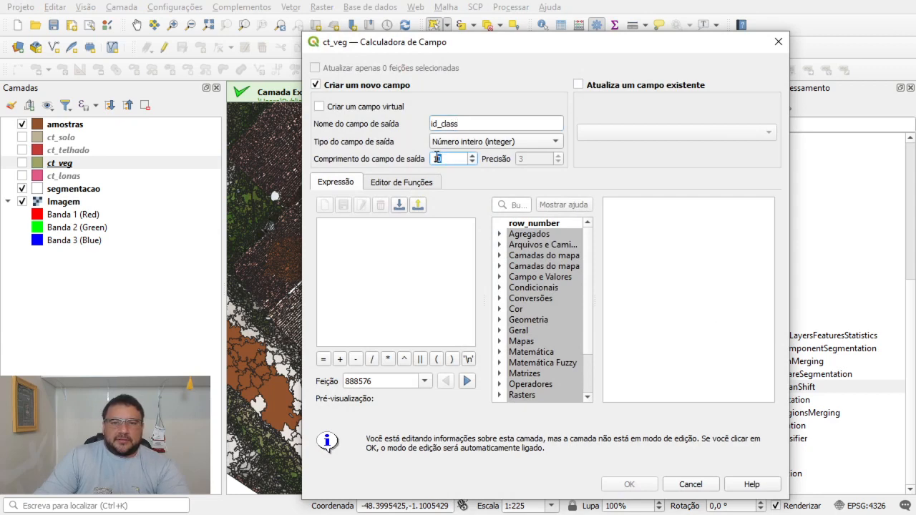
{"action": "type", "text": "1"}
Fill ct_veg's id_class field with the value 3, then stop editing the layer and save its changes.
{"action": "left_click", "coordinate": [390, 243]}
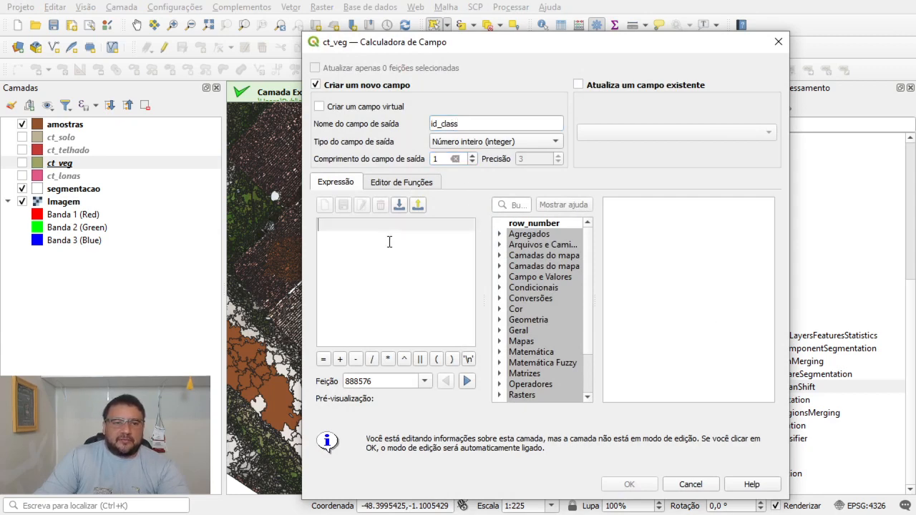
{"action": "type", "text": "3"}
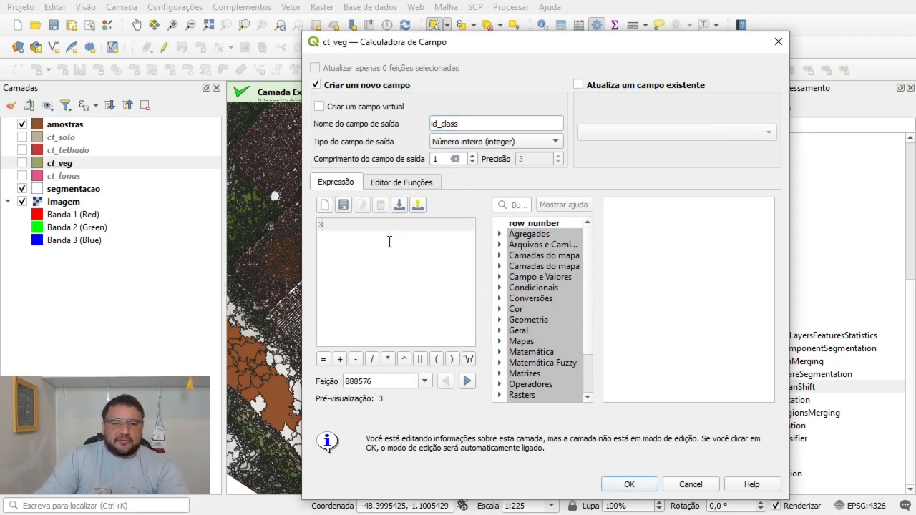
{"action": "left_click", "coordinate": [640, 484]}
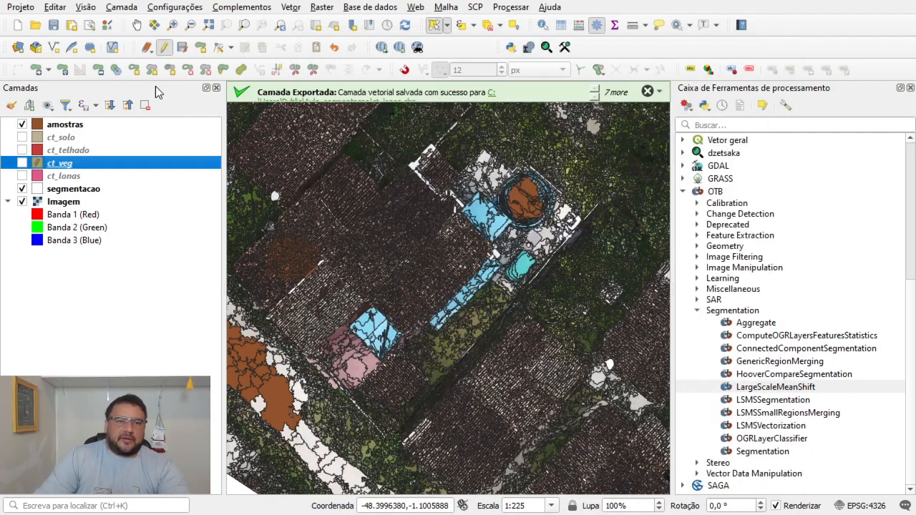
{"action": "left_click", "coordinate": [164, 48]}
{"action": "left_click", "coordinate": [423, 256]}
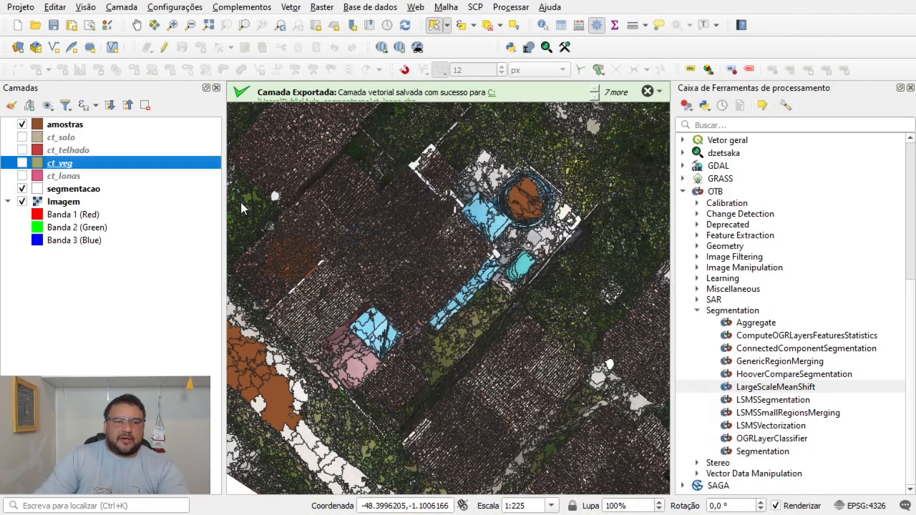
Set up a new integer field named id_class with length 1 for the ct_lonas layer in the field calculator.
{"action": "left_click", "coordinate": [108, 179]}
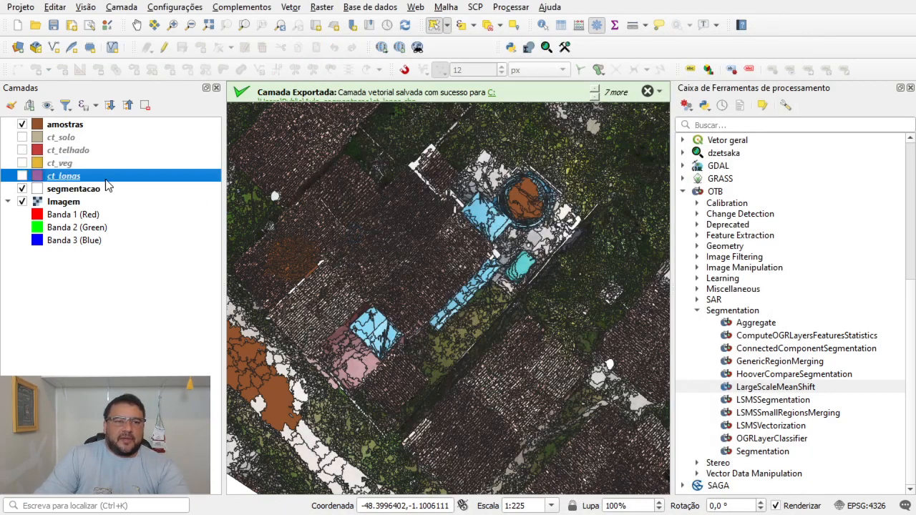
{"action": "left_click", "coordinate": [580, 25]}
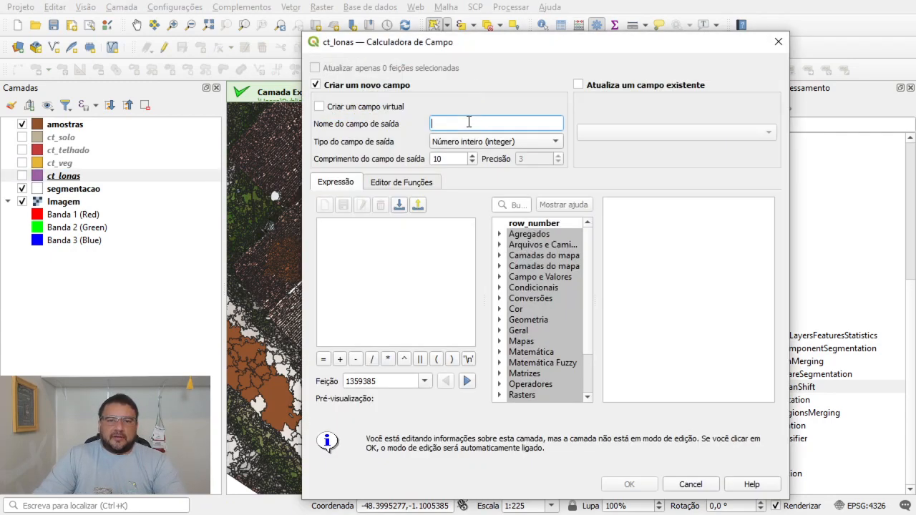
{"action": "type", "text": "id_class"}
{"action": "double_click", "coordinate": [435, 159]}
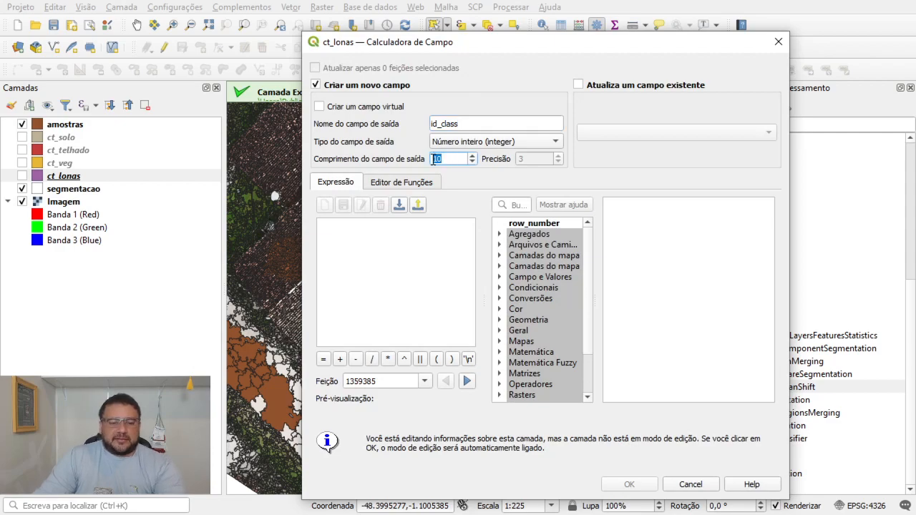
{"action": "type", "text": "1"}
Fill ct_lonas's id_class field with the value 4, then stop editing the layer and save its changes.
{"action": "left_click", "coordinate": [404, 224]}
{"action": "type", "text": "4"}
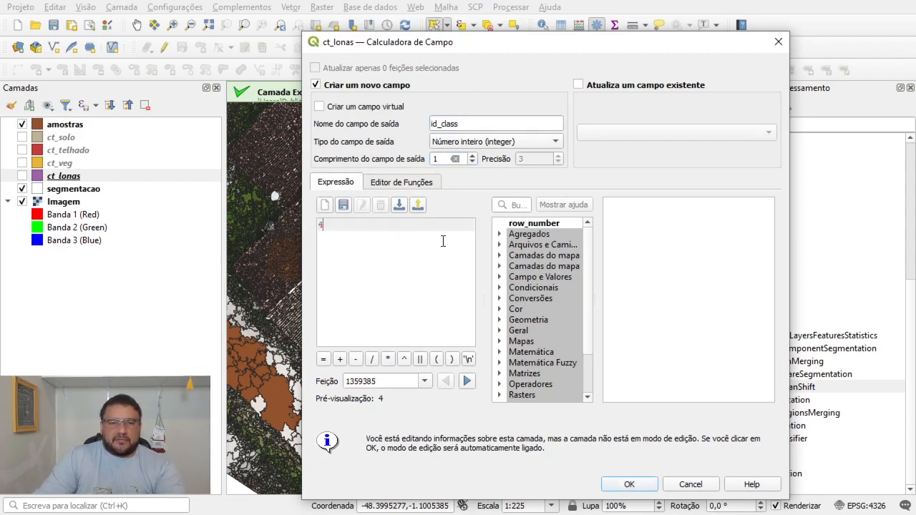
{"action": "left_click", "coordinate": [639, 486]}
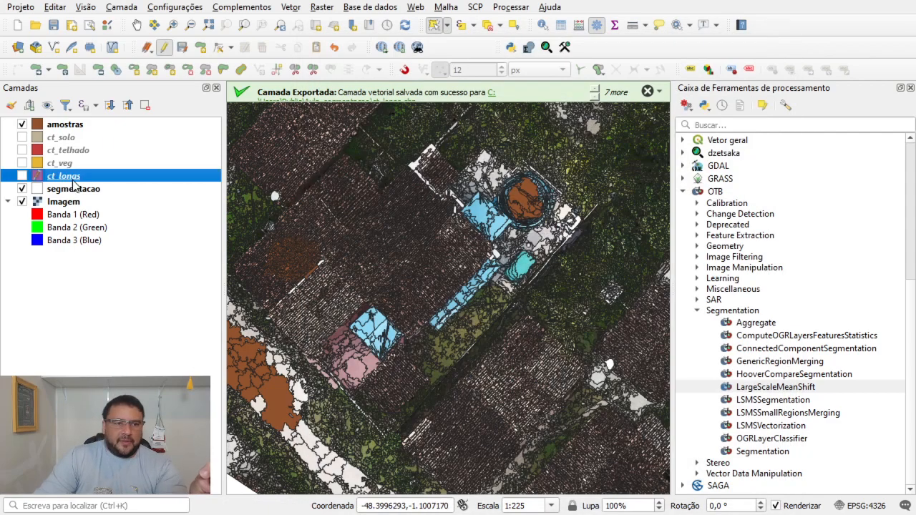
{"action": "left_click", "coordinate": [164, 47]}
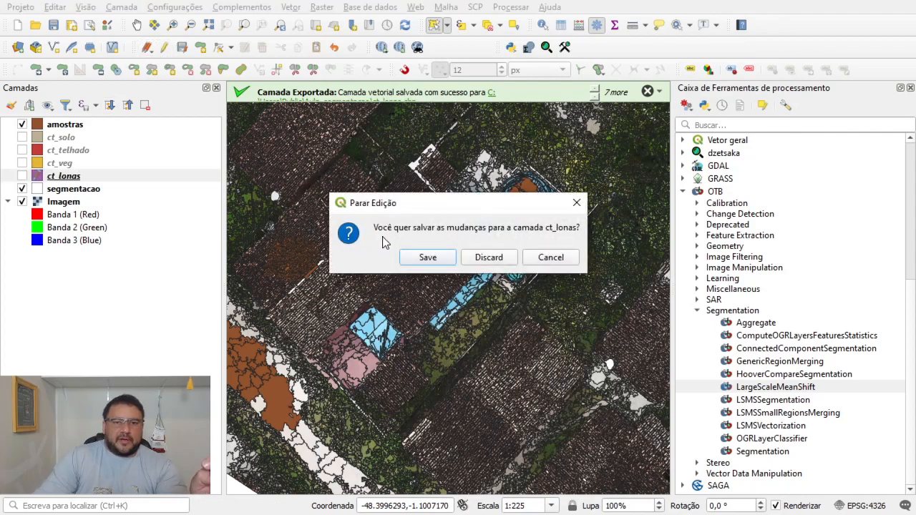
{"action": "left_click", "coordinate": [428, 258]}
Check the id_class column in the attribute tables of the ct_lonas and ct_veg layers.
{"action": "left_click", "coordinate": [562, 25]}
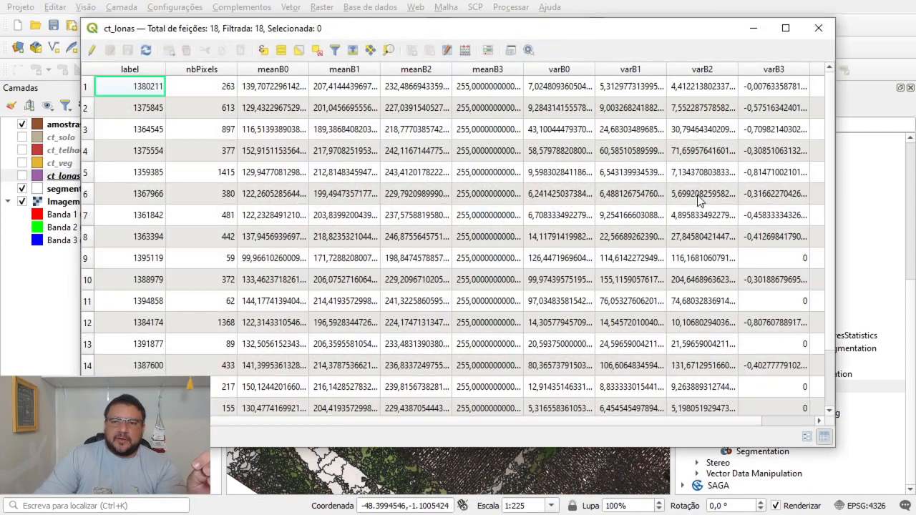
{"action": "left_click", "coordinate": [781, 419]}
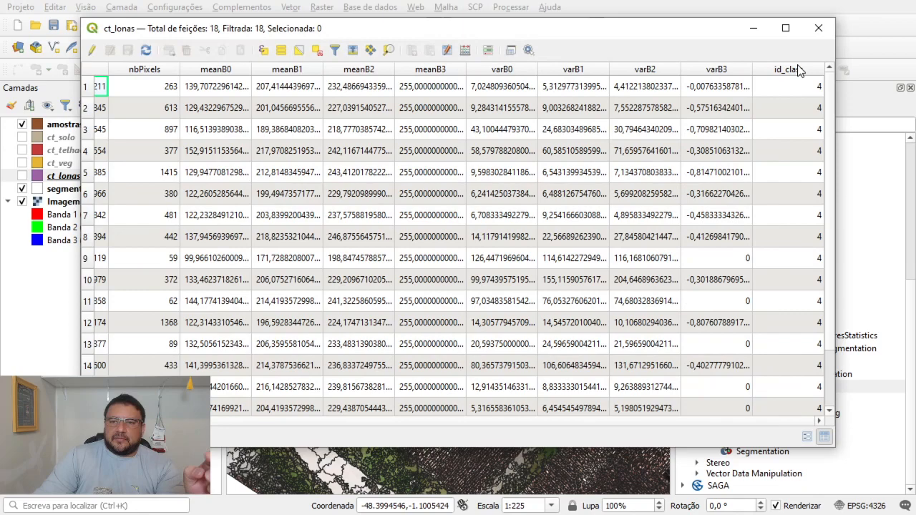
{"action": "left_click", "coordinate": [819, 28]}
{"action": "left_click", "coordinate": [58, 164]}
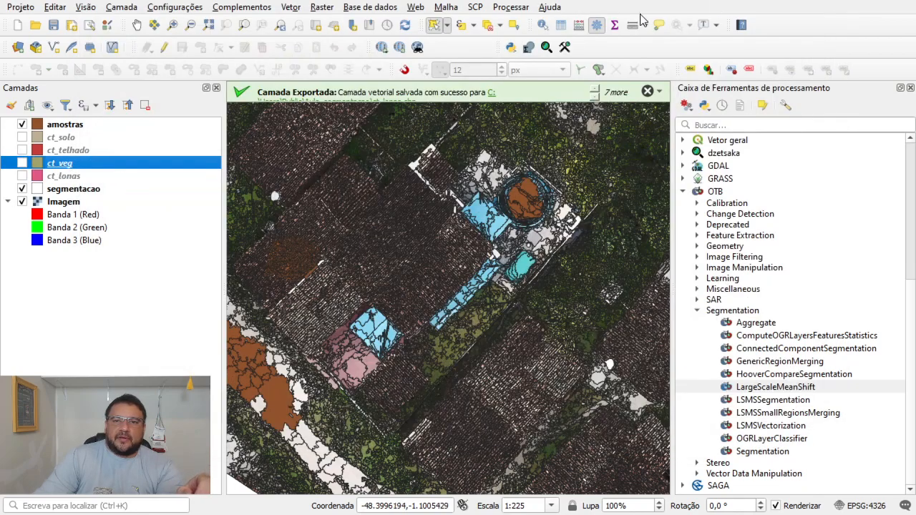
{"action": "left_click", "coordinate": [561, 25]}
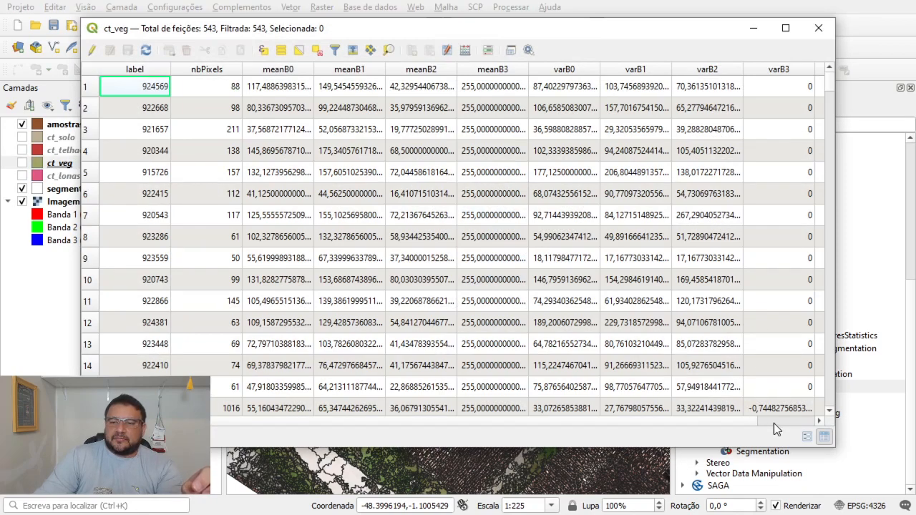
{"action": "left_click", "coordinate": [774, 424]}
{"action": "left_click", "coordinate": [819, 29]}
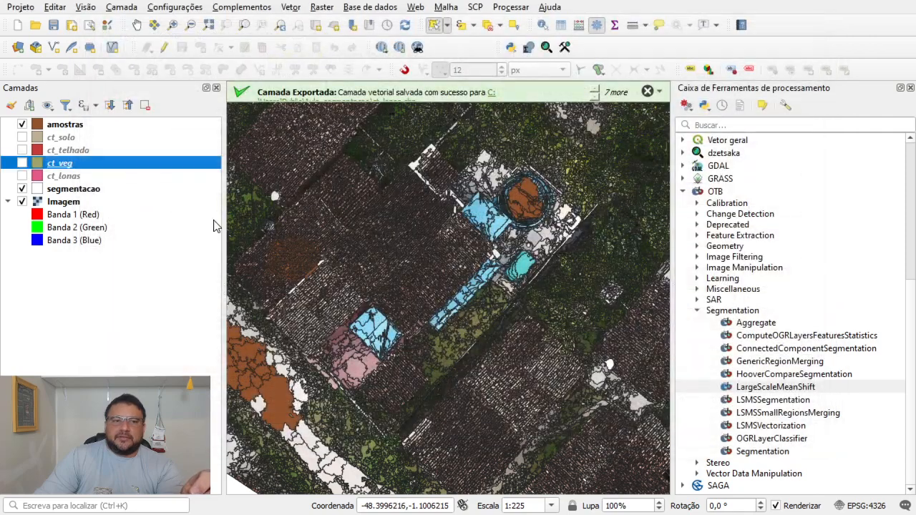
Check the id_class column in the attribute tables of the ct_telhado and ct_solo layers.
{"action": "left_click", "coordinate": [82, 152]}
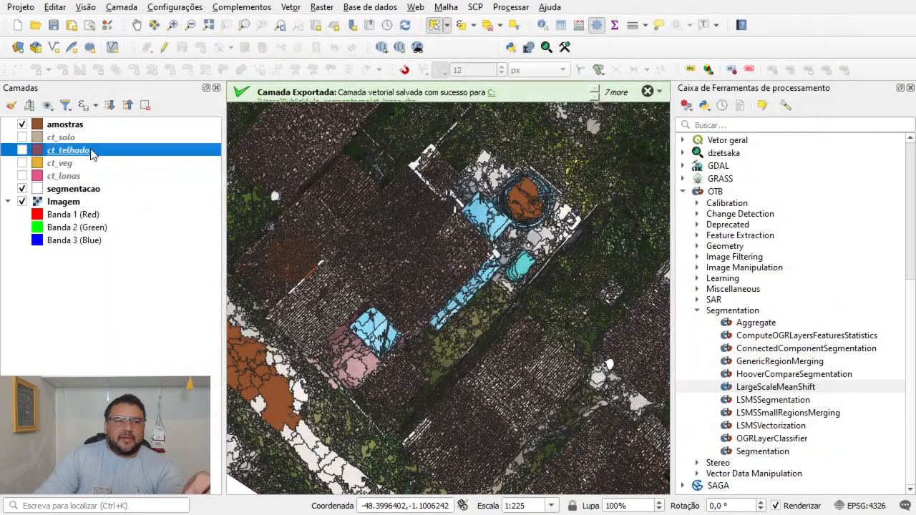
{"action": "left_click", "coordinate": [569, 26]}
{"action": "left_click", "coordinate": [788, 424]}
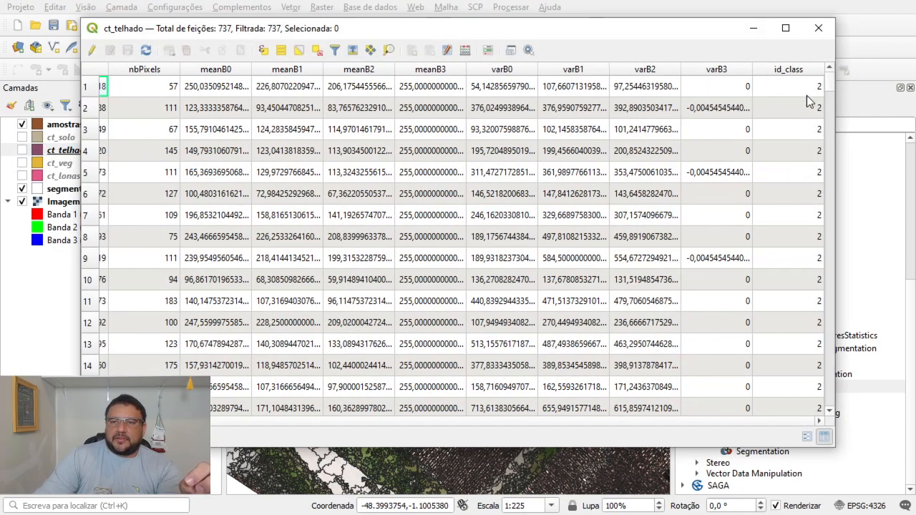
{"action": "left_click", "coordinate": [820, 29]}
{"action": "left_click", "coordinate": [81, 137]}
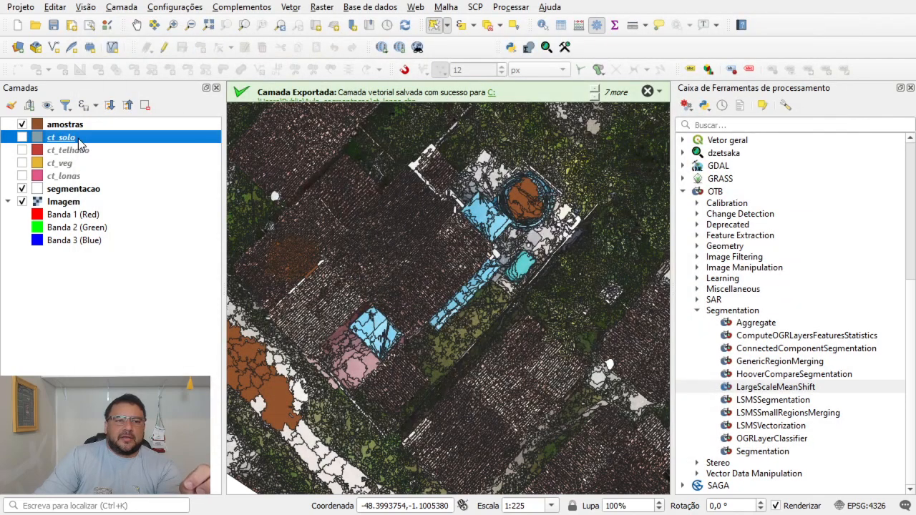
{"action": "left_click", "coordinate": [569, 26]}
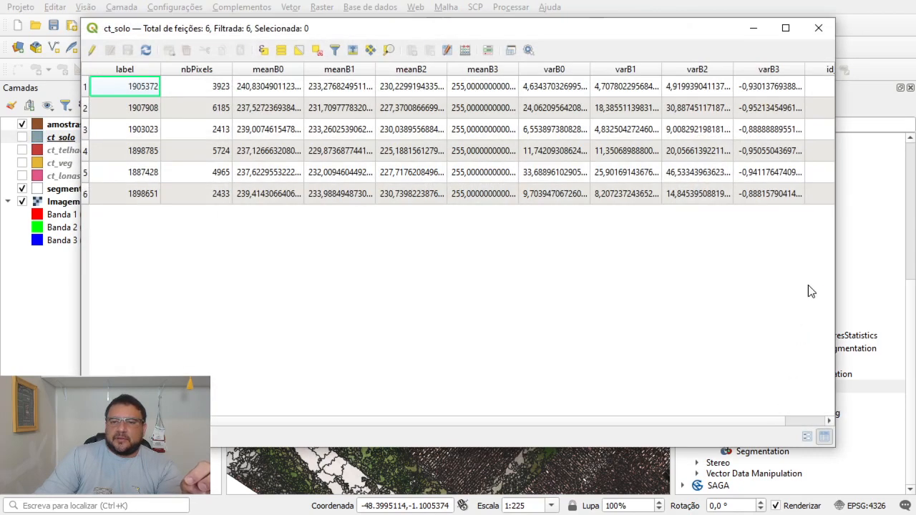
{"action": "left_click", "coordinate": [808, 422]}
{"action": "left_click", "coordinate": [820, 29]}
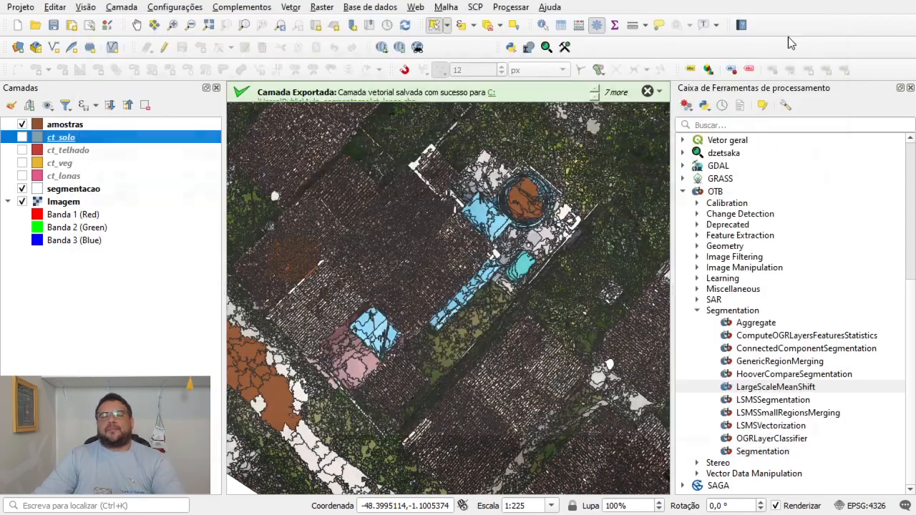
Start merging vector layers with ct_lonas, ct_solo, ct_telhado and ct_veg as the input layers.
{"action": "left_click", "coordinate": [291, 8]}
{"action": "mouse_move", "coordinate": [344, 90]}
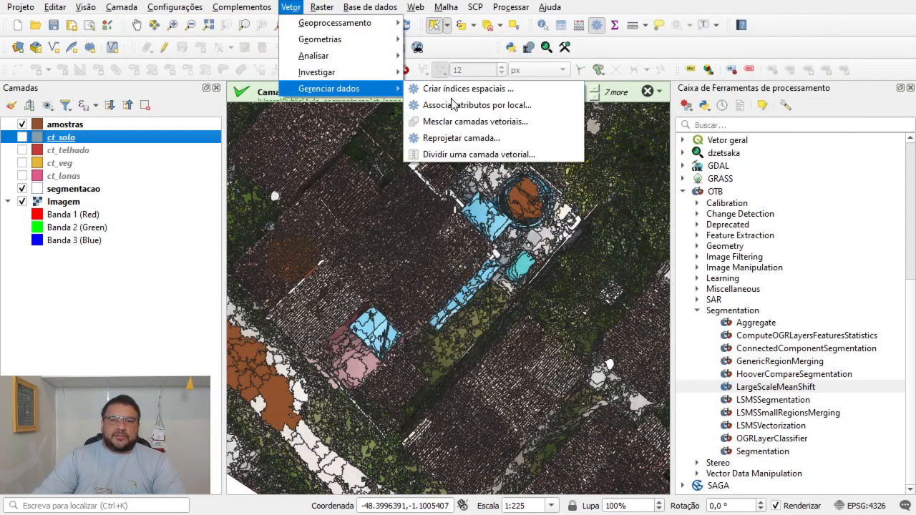
{"action": "left_click", "coordinate": [550, 121]}
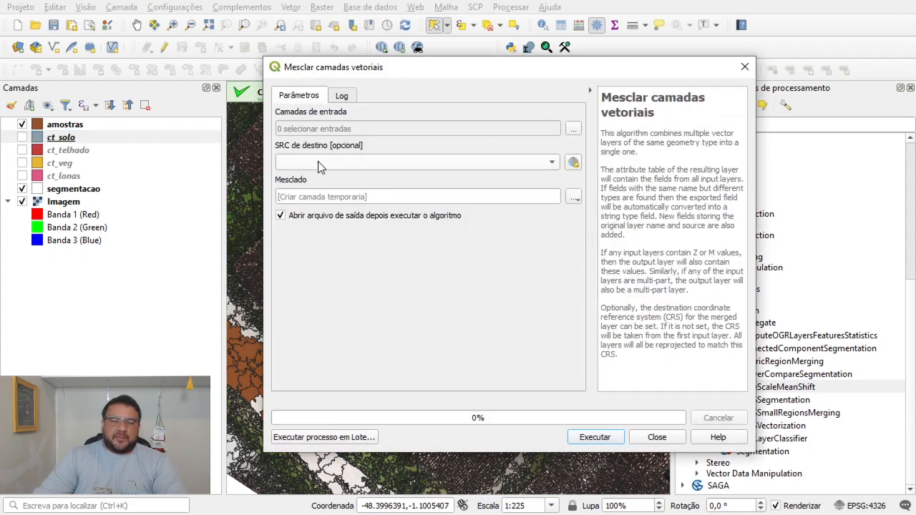
{"action": "left_click", "coordinate": [572, 131]}
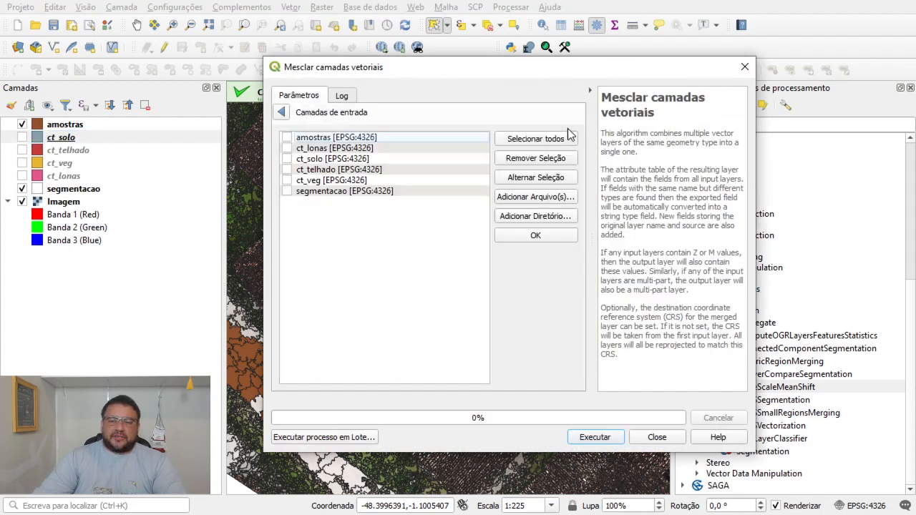
{"action": "left_click", "coordinate": [288, 148]}
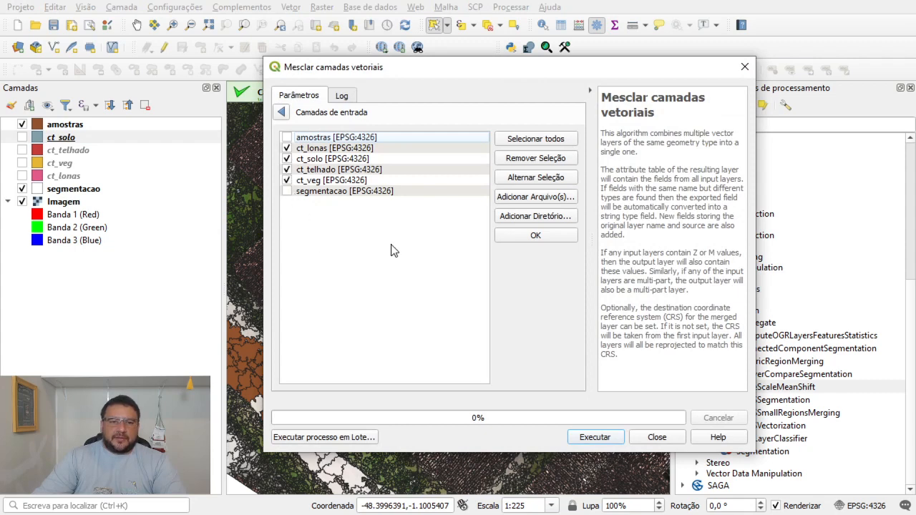
{"action": "left_click", "coordinate": [530, 236]}
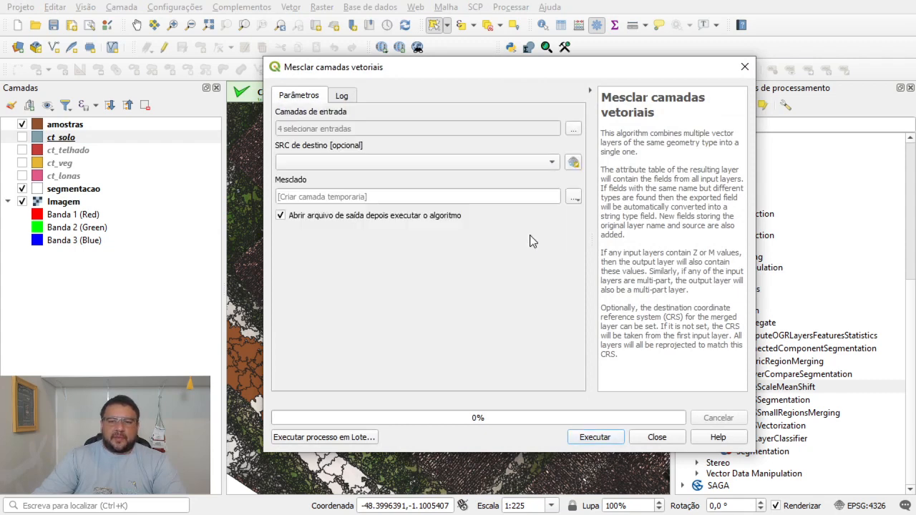
Set the merged output to a shapefile named controle in the Aula_segmentacao folder and run the merge.
{"action": "left_click", "coordinate": [574, 198]}
{"action": "left_click", "coordinate": [609, 229]}
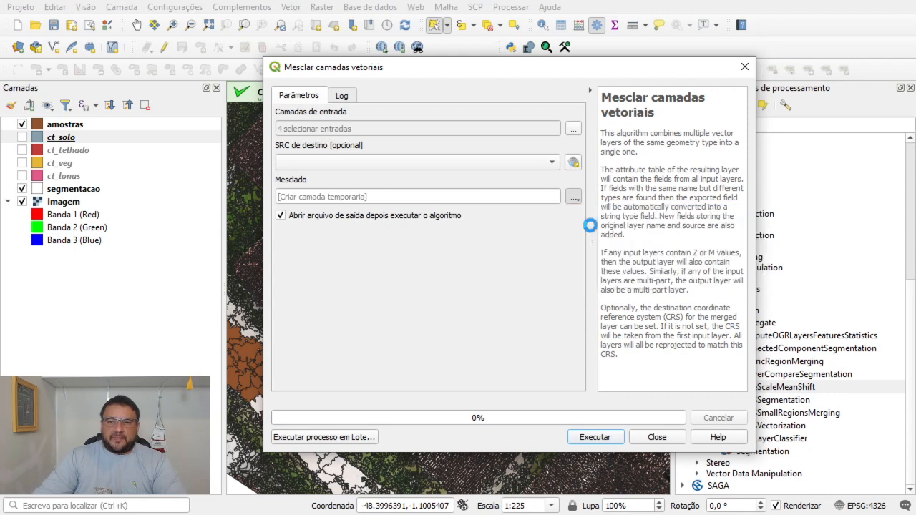
{"action": "type", "text": "c"}
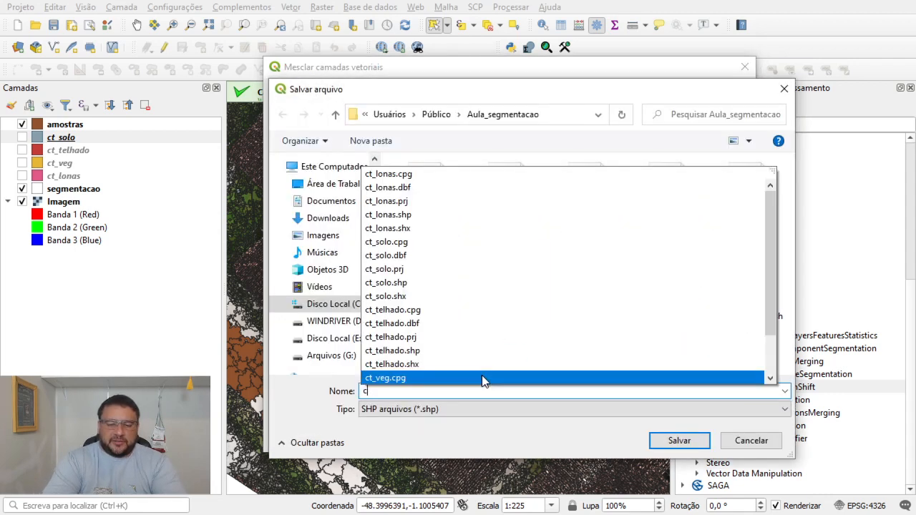
{"action": "type", "text": "ontrole"}
{"action": "key", "text": "Return"}
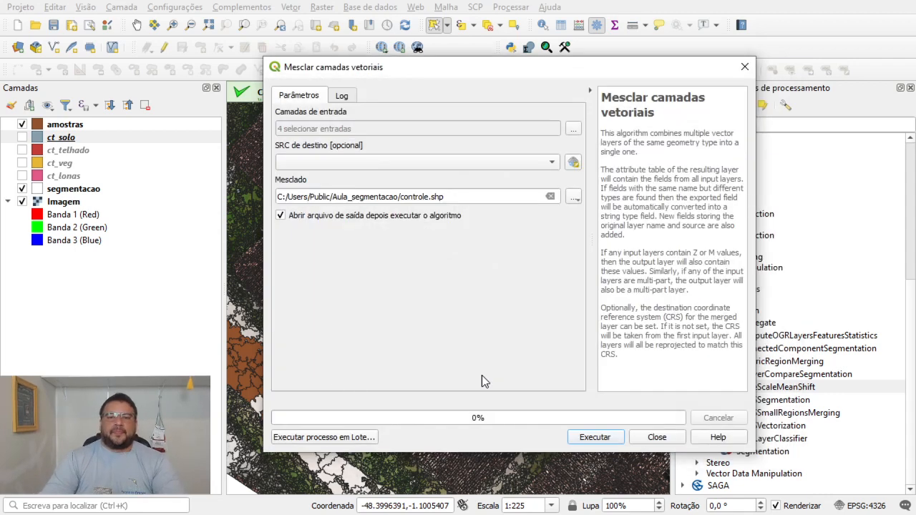
{"action": "left_click", "coordinate": [595, 438]}
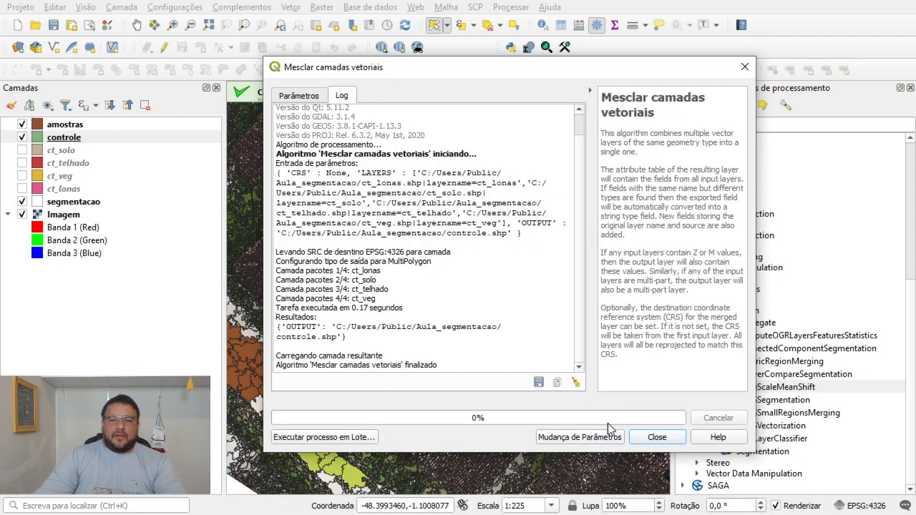
{"action": "left_click", "coordinate": [658, 437]}
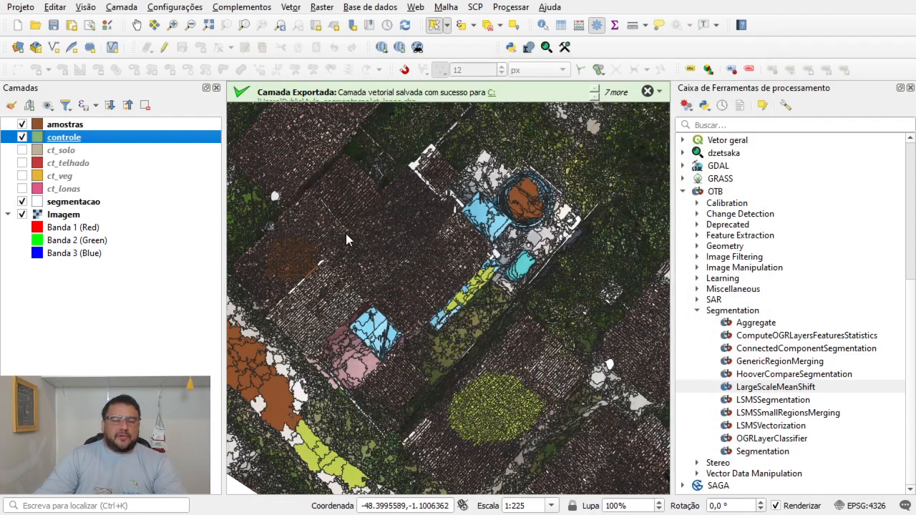
Hide the segmentacao layer to view the controle and amostras polygons directly over the image.
{"action": "scroll", "coordinate": [391, 234], "scroll_direction": "down", "scroll_amount": 1}
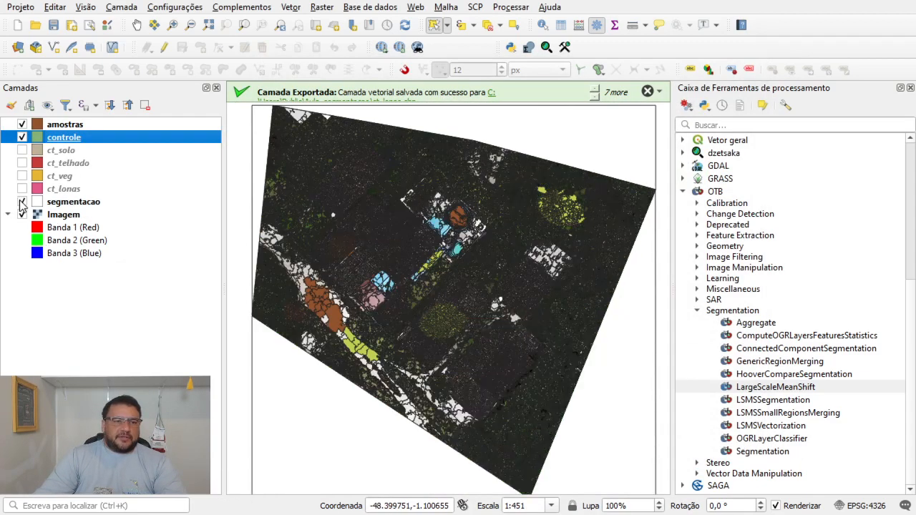
{"action": "left_click", "coordinate": [21, 202]}
{"action": "left_click_drag", "start_coordinate": [424, 269], "coordinate": [490, 266]}
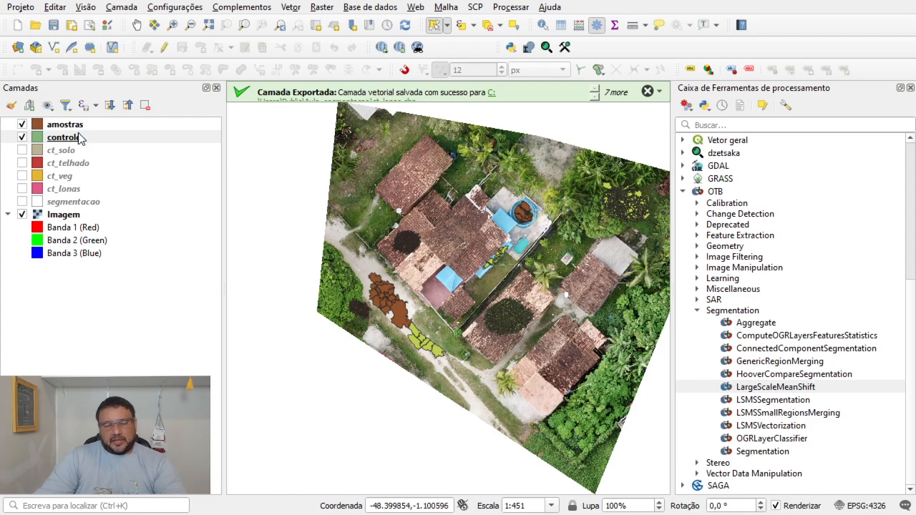
{"action": "scroll", "coordinate": [481, 243], "scroll_direction": "up", "scroll_amount": 1}
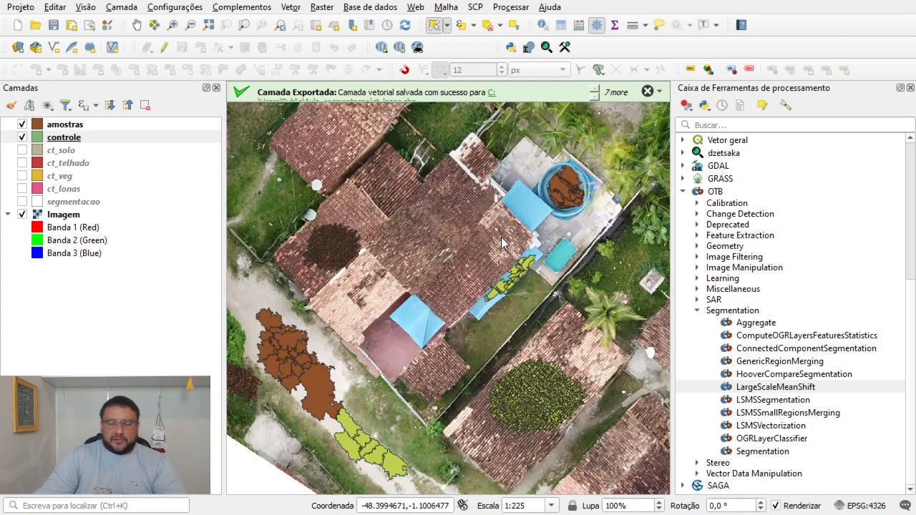
{"action": "left_click_drag", "start_coordinate": [500, 238], "coordinate": [466, 234]}
{"action": "scroll", "coordinate": [468, 236], "scroll_direction": "down", "scroll_amount": 1}
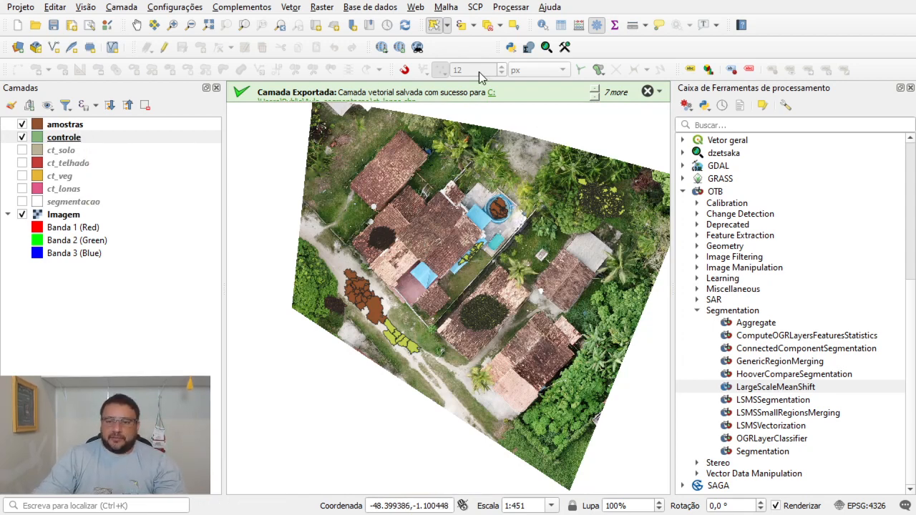
Start the OTB TrainVectorClassifier tool from the Learning group with amostras as the input vector data.
{"action": "left_click", "coordinate": [699, 311]}
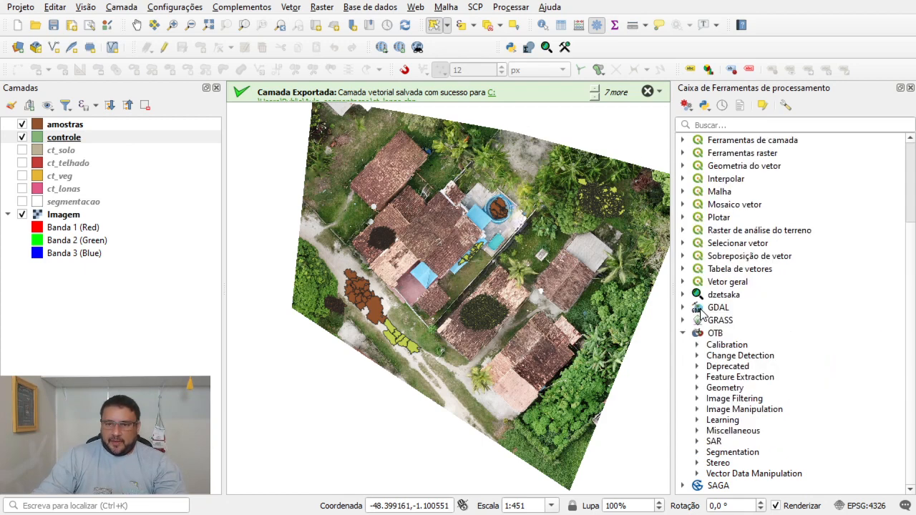
{"action": "left_click", "coordinate": [698, 421]}
{"action": "scroll", "coordinate": [775, 327], "scroll_direction": "down", "scroll_amount": 7}
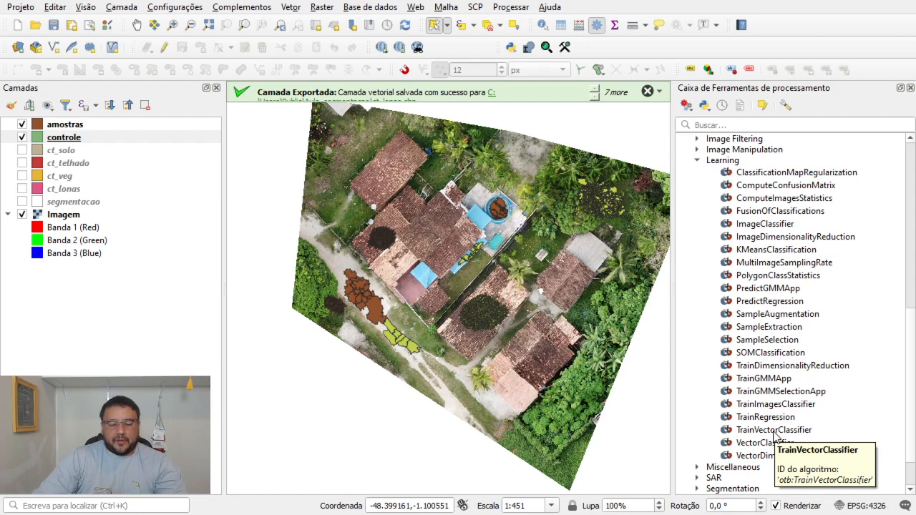
{"action": "double_click", "coordinate": [775, 431]}
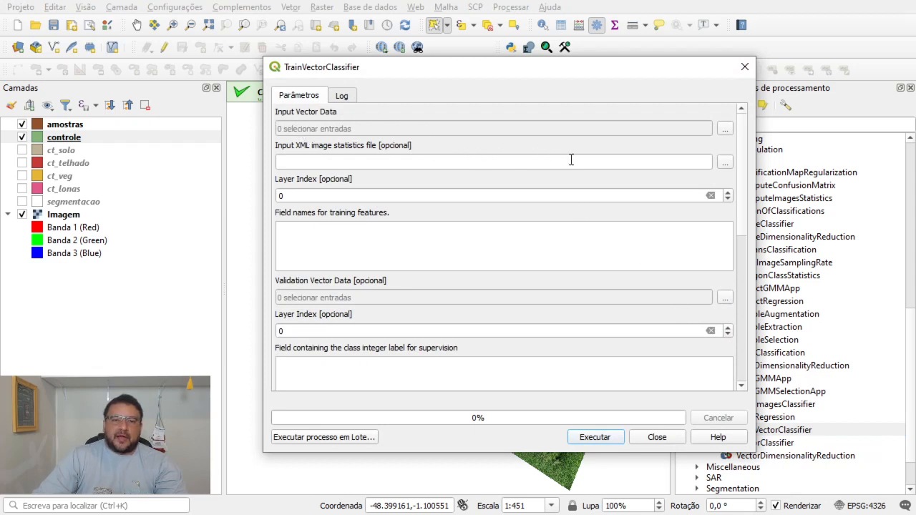
{"action": "left_click", "coordinate": [725, 129]}
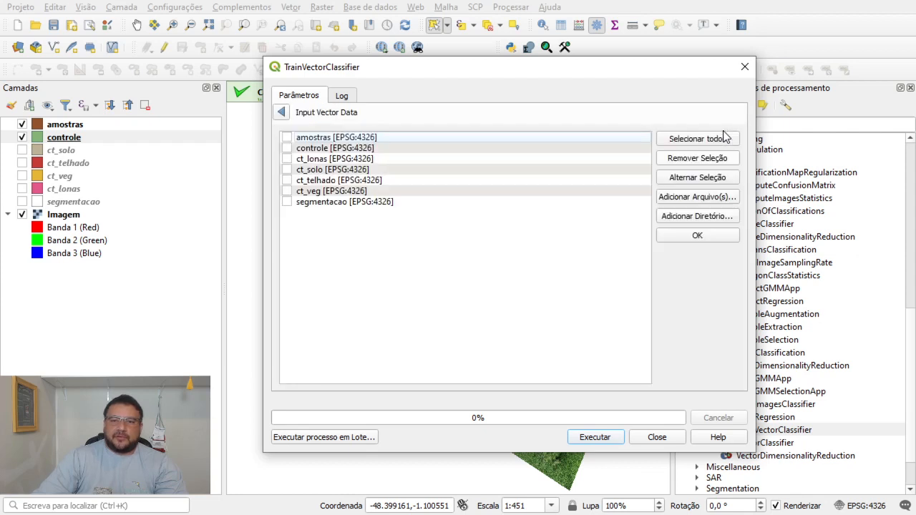
{"action": "left_click", "coordinate": [288, 137]}
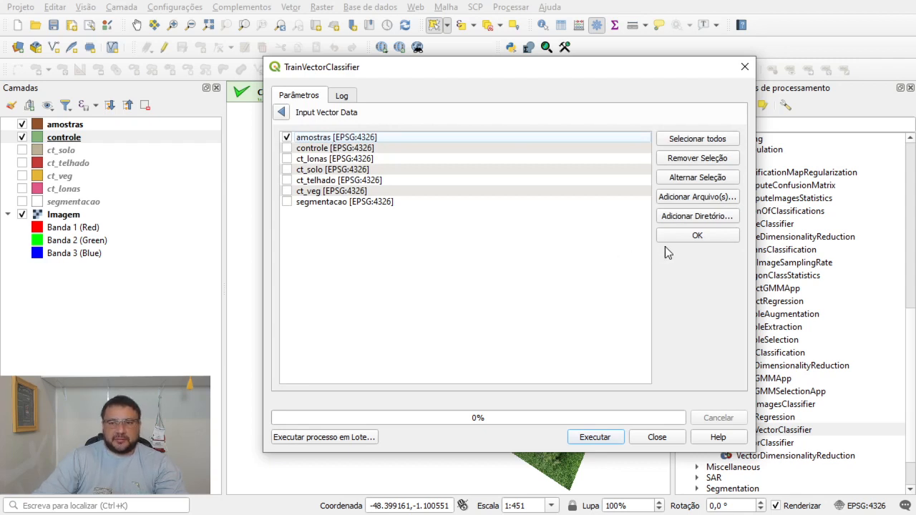
{"action": "left_click", "coordinate": [689, 237]}
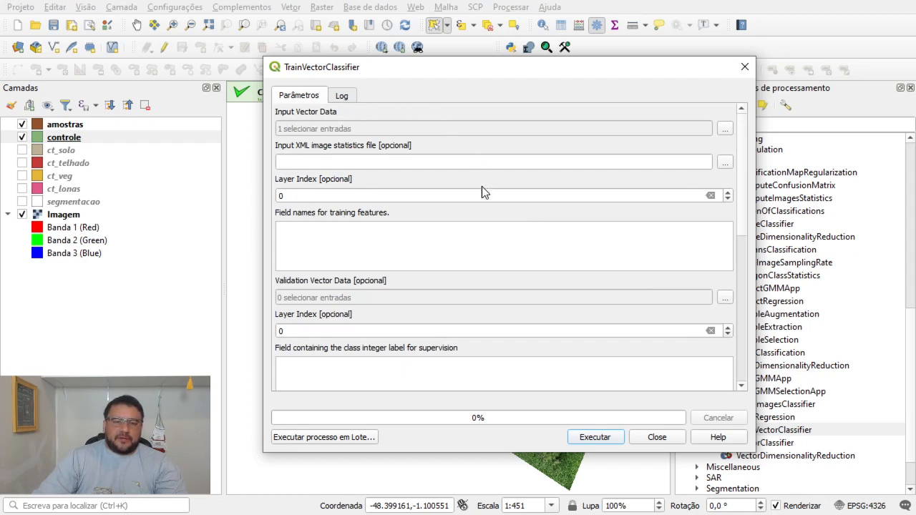
Enter "meanB0 meanB1 meanB2 meanB3", in quotation marks, as the field names for the training features.
{"action": "left_click", "coordinate": [305, 240]}
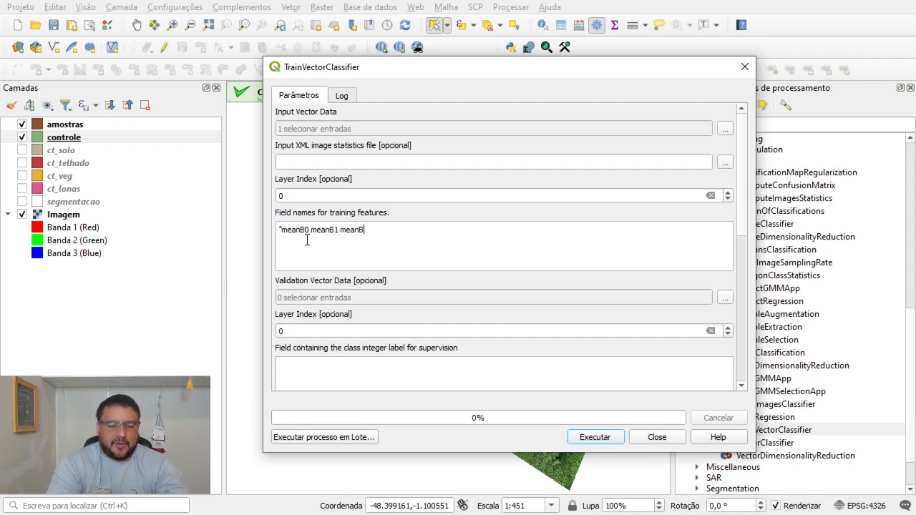
{"action": "type", "text": "ean"}
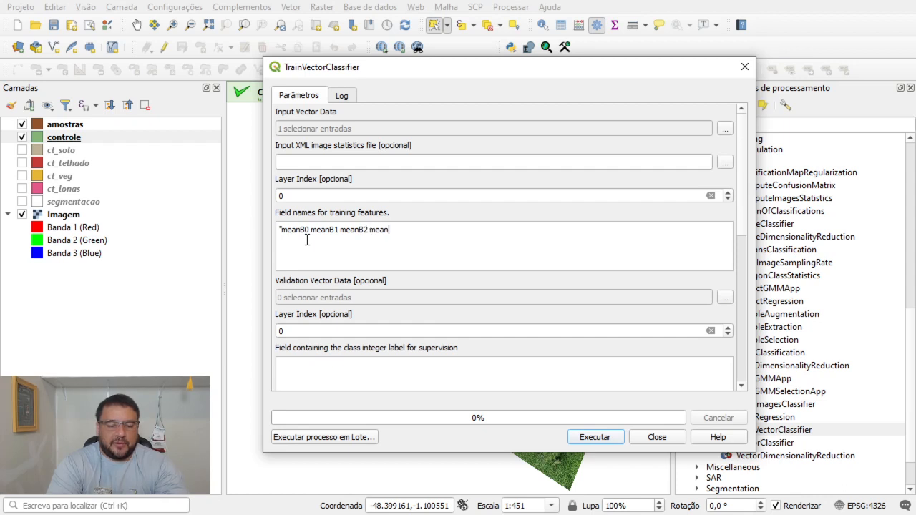
{"action": "type", "text": "B3\""}
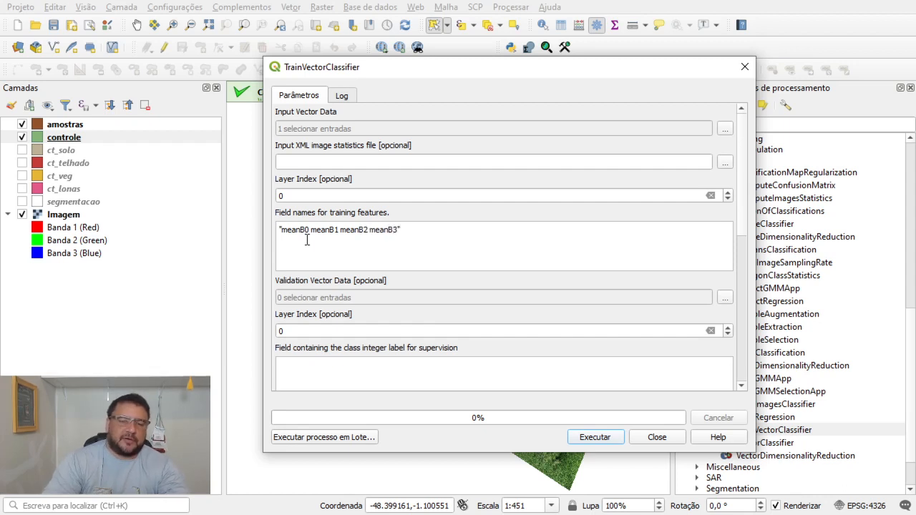
Check the mean band columns in the amostras attribute table and remove meanB3 from the training field names.
{"action": "right_click", "coordinate": [76, 125]}
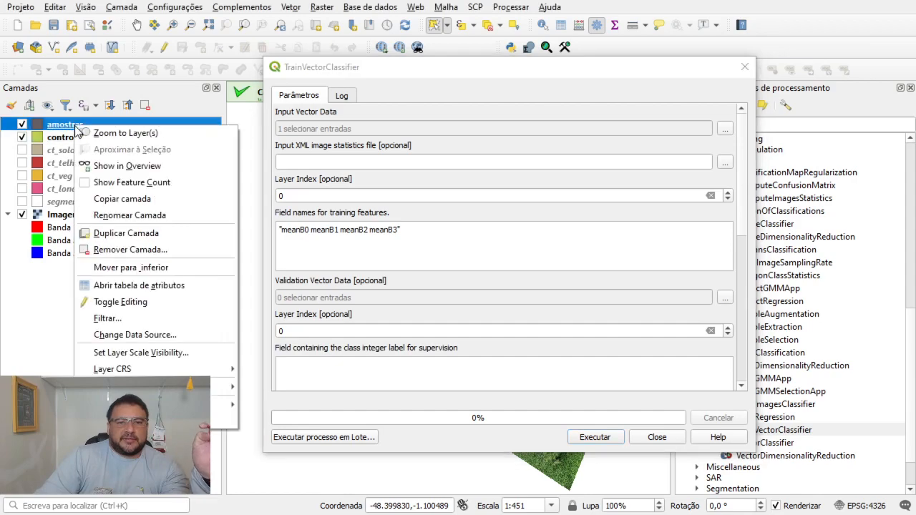
{"action": "left_click", "coordinate": [118, 286]}
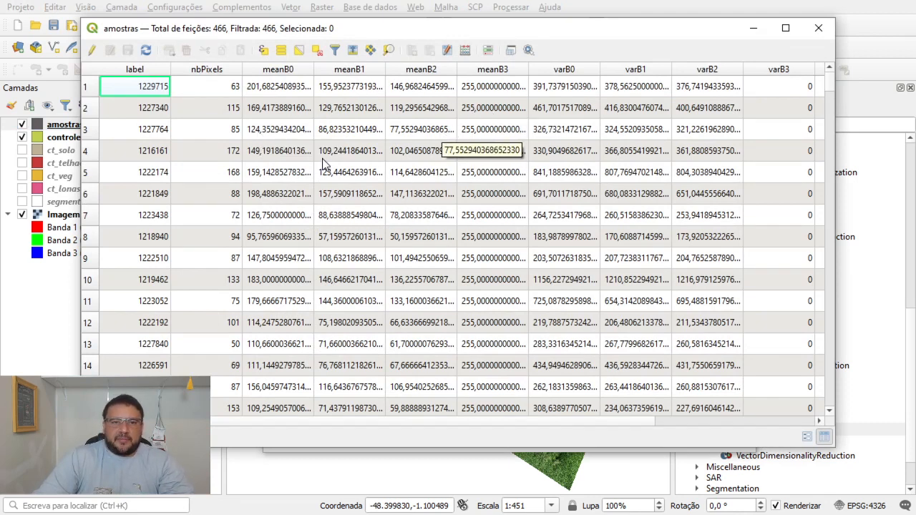
{"action": "scroll", "coordinate": [404, 179], "scroll_direction": "down", "scroll_amount": 11}
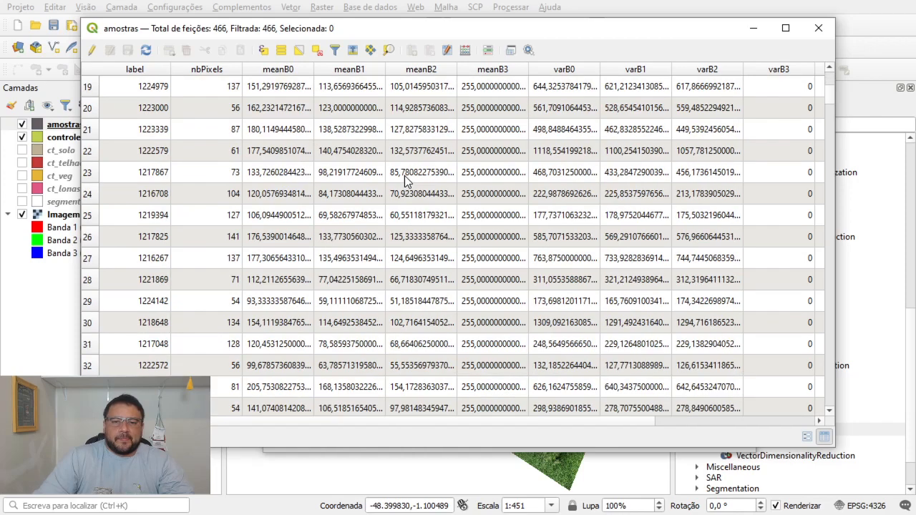
{"action": "scroll", "coordinate": [406, 179], "scroll_direction": "down", "scroll_amount": 3}
{"action": "scroll", "coordinate": [408, 179], "scroll_direction": "up", "scroll_amount": 13}
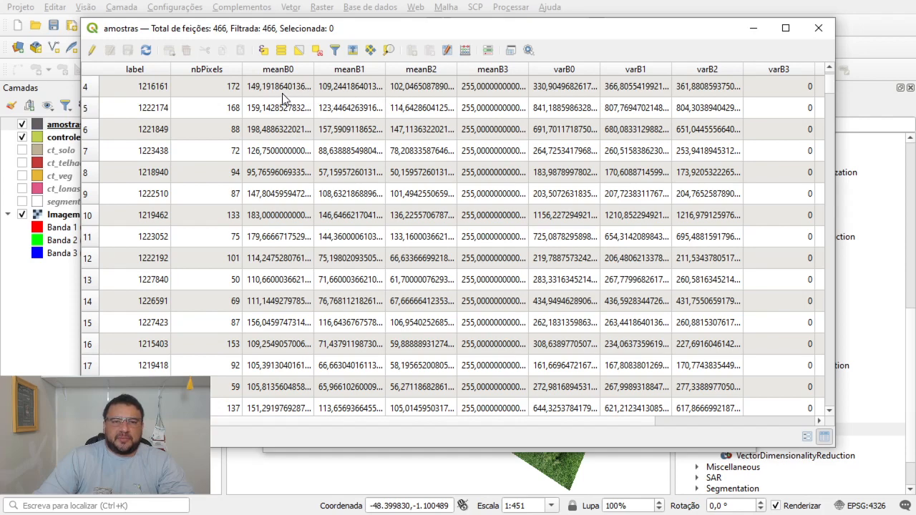
{"action": "left_click", "coordinate": [819, 28]}
{"action": "left_click", "coordinate": [398, 229]}
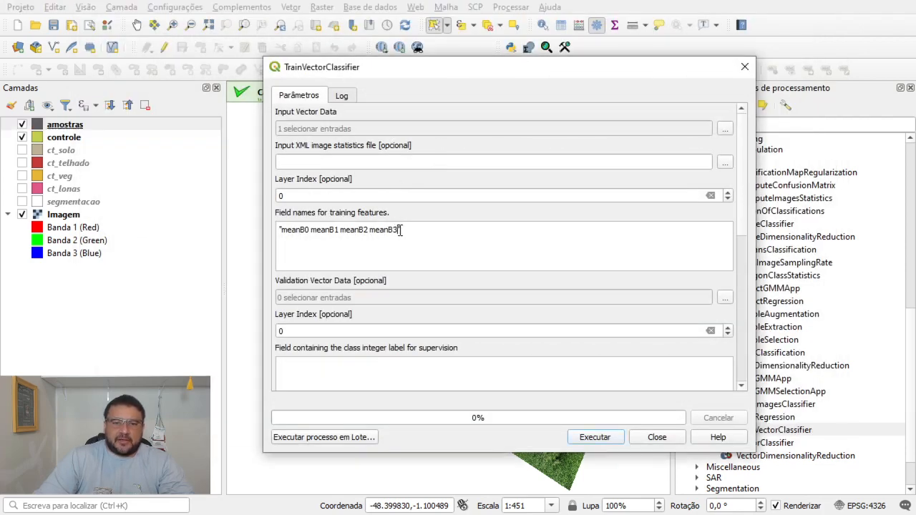
{"action": "left_click_drag", "start_coordinate": [398, 229], "coordinate": [369, 229]}
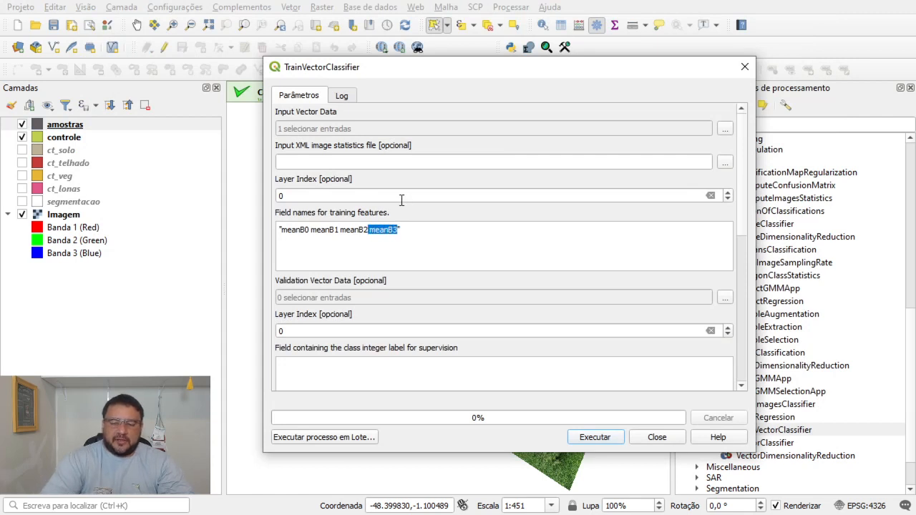
{"action": "key", "text": "BackSpace"}
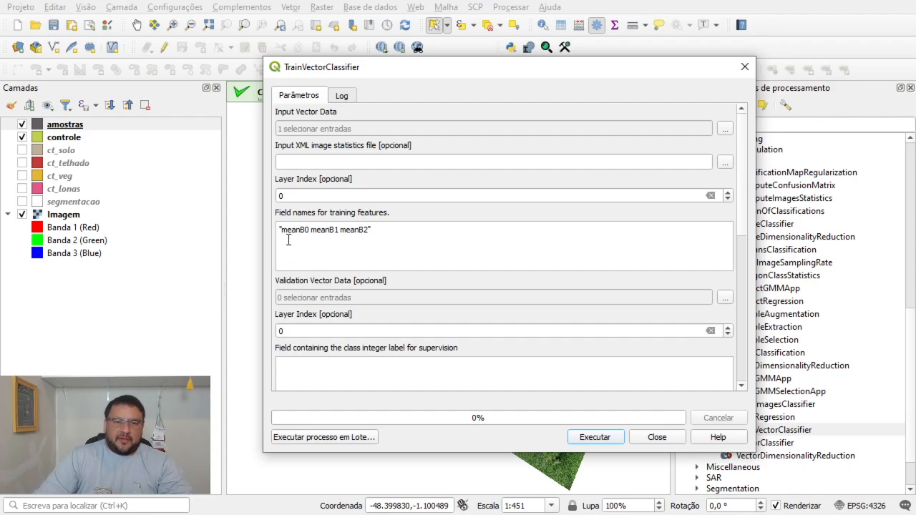
Compare the entered training field names with the column headers in the amostras attribute table.
{"action": "right_click", "coordinate": [85, 125]}
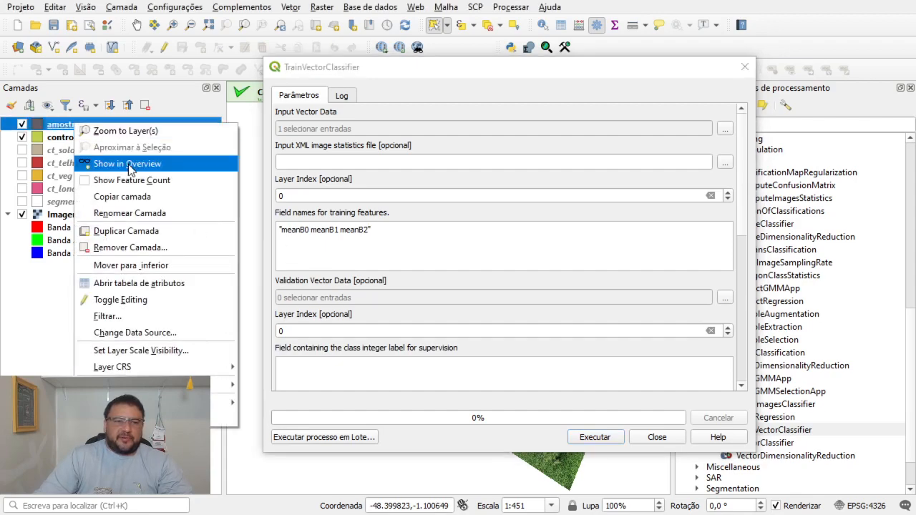
{"action": "left_click", "coordinate": [140, 282]}
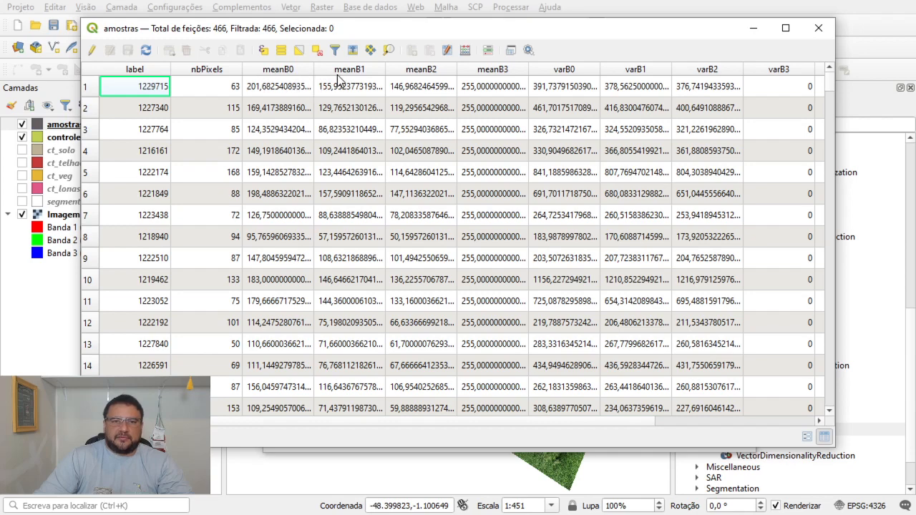
{"action": "left_click", "coordinate": [817, 29]}
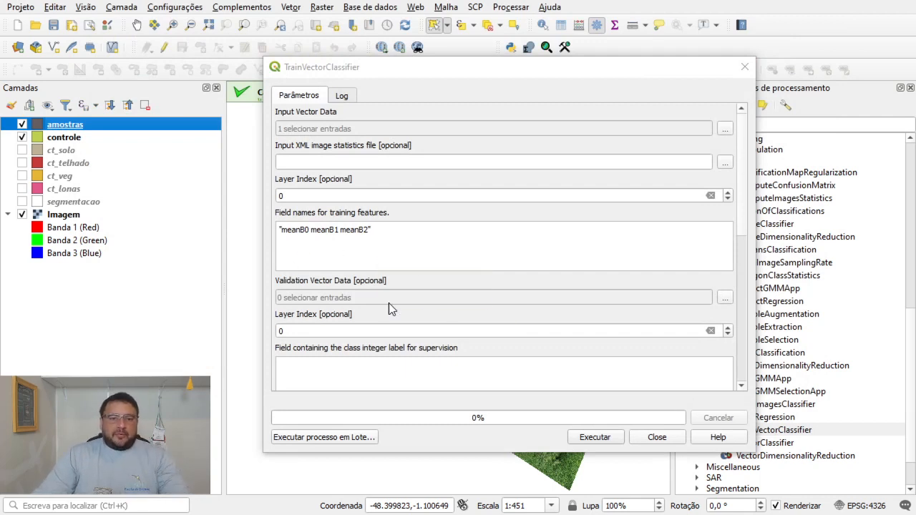
Set the controle layer as the validation vector data for the classifier training.
{"action": "left_click", "coordinate": [726, 297]}
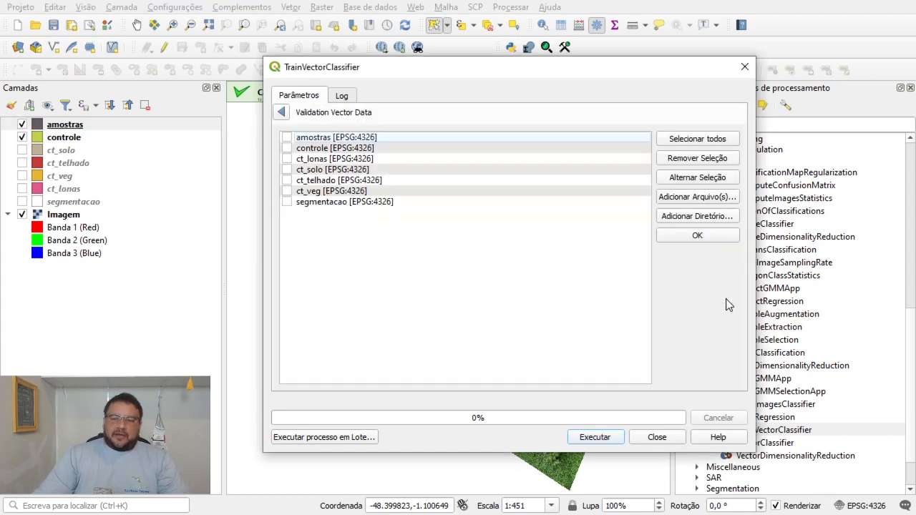
{"action": "left_click", "coordinate": [287, 148]}
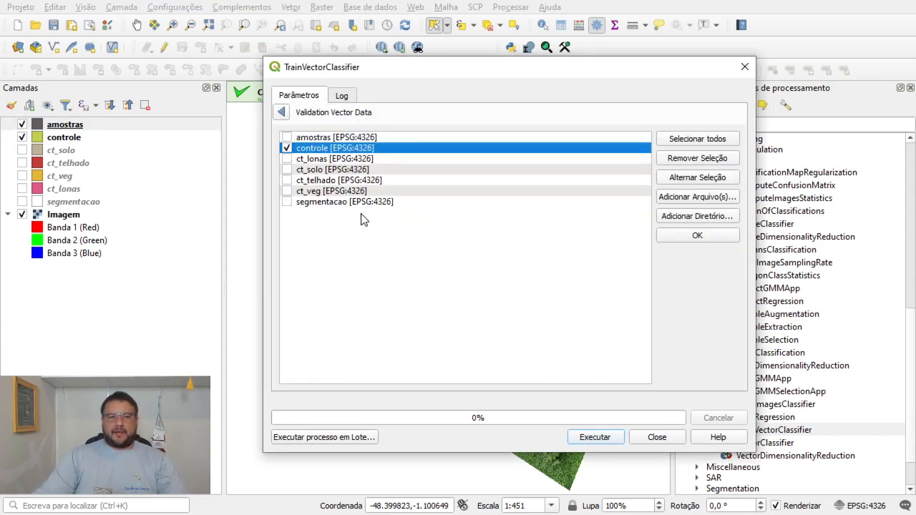
{"action": "left_click", "coordinate": [287, 114]}
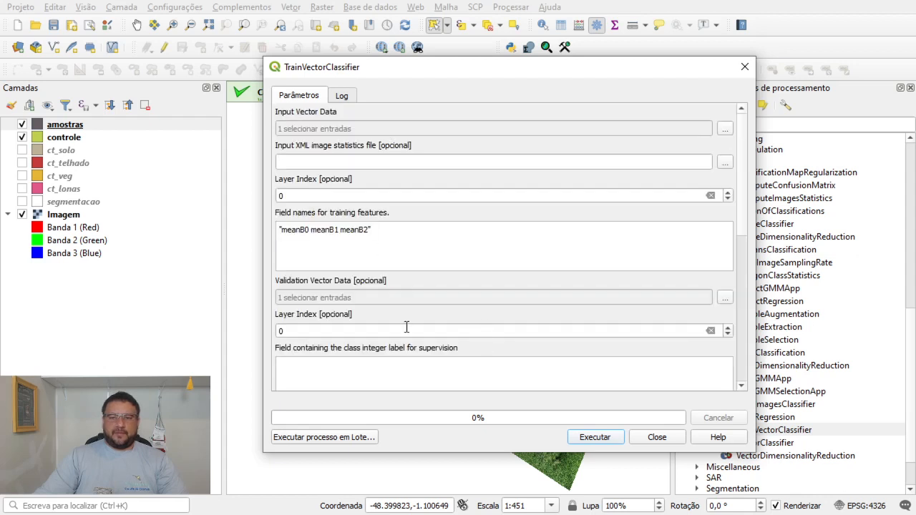
{"action": "left_click", "coordinate": [724, 297]}
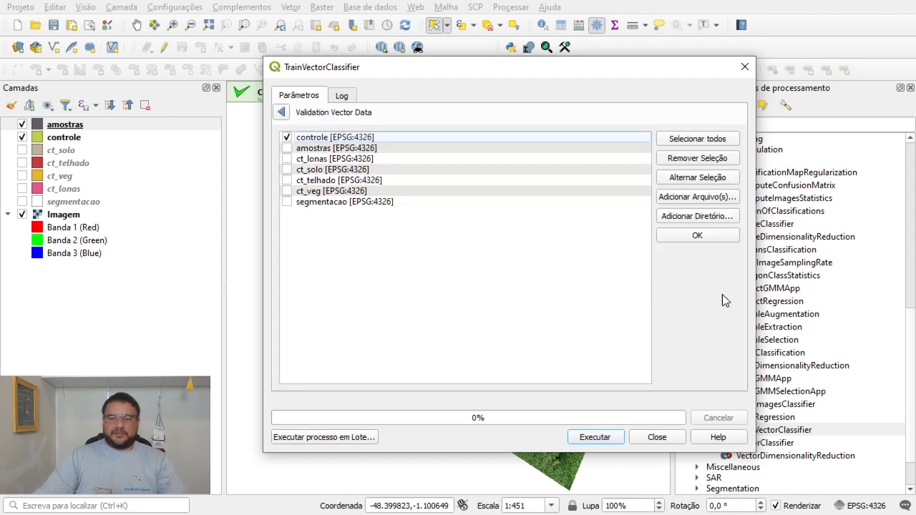
{"action": "left_click", "coordinate": [728, 237]}
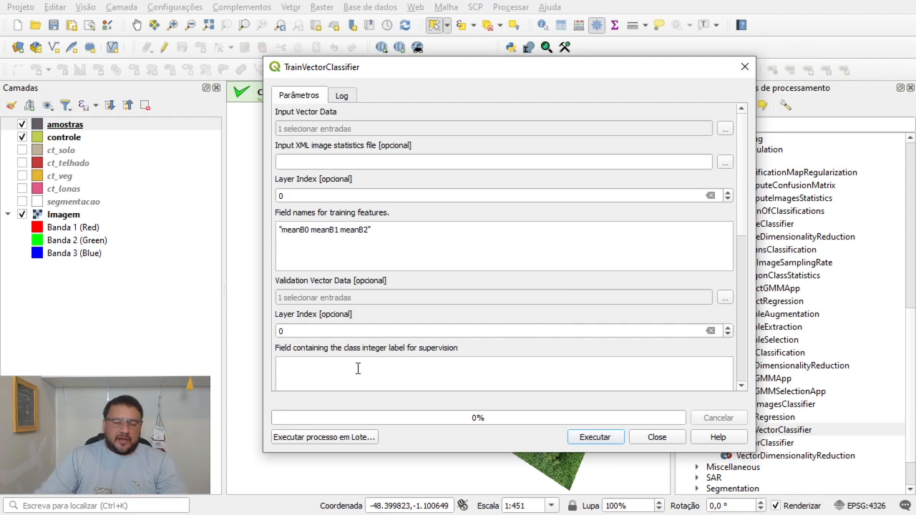
Set id_class as the class integer label field and choose ann as the classifier for the training.
{"action": "scroll", "coordinate": [359, 368], "scroll_direction": "down", "scroll_amount": 2}
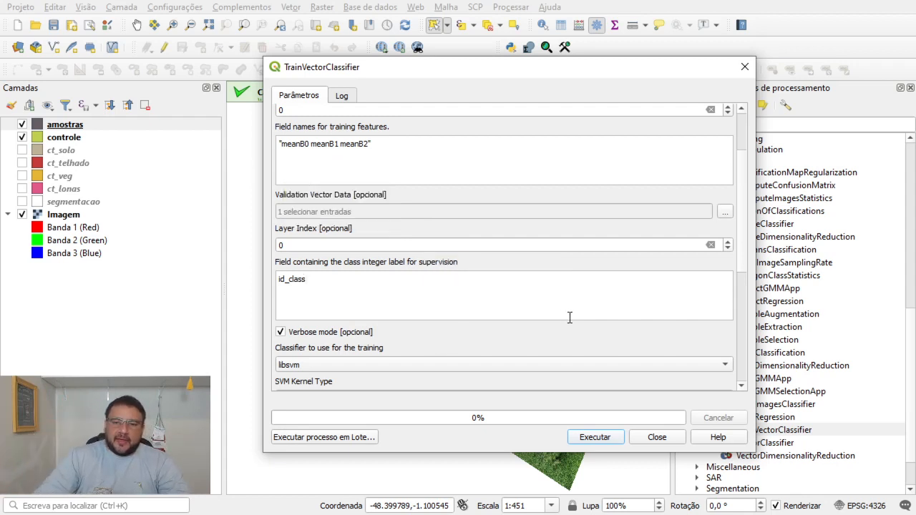
{"action": "left_click_drag", "start_coordinate": [742, 234], "coordinate": [742, 310]}
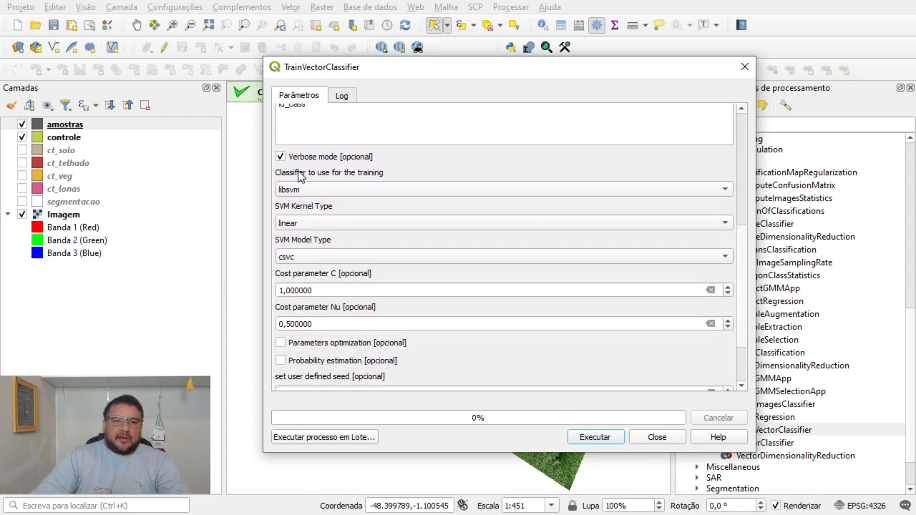
{"action": "left_click", "coordinate": [349, 189]}
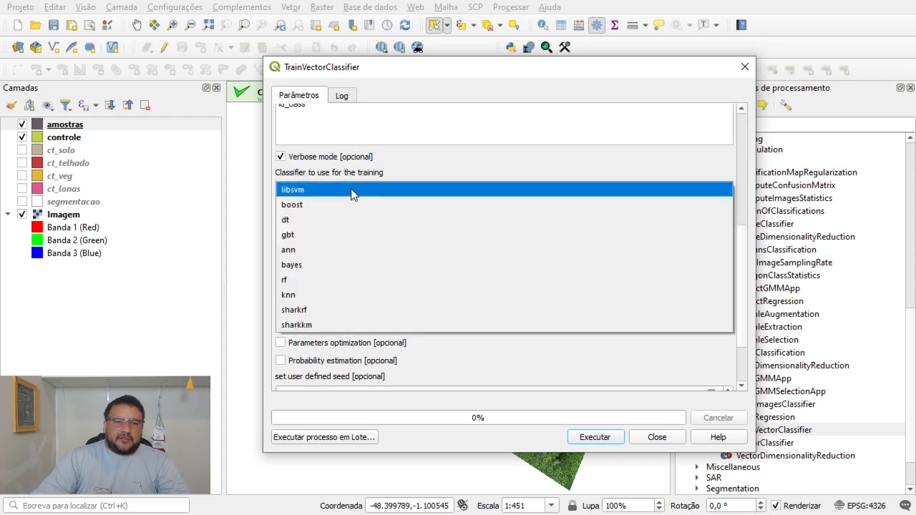
{"action": "left_click", "coordinate": [308, 249]}
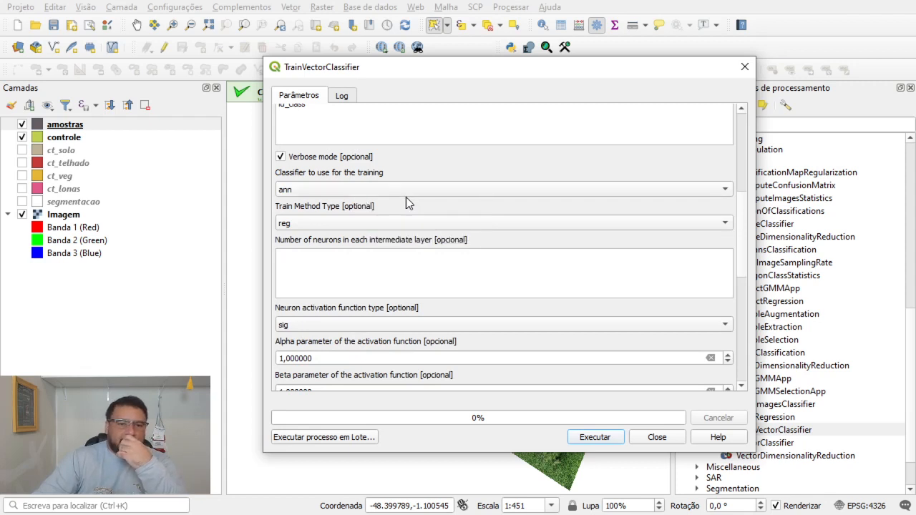
Configure the ann classifier with the reg training method, 80 neurons per intermediate layer and an activation function alpha of 0,9.
{"action": "left_click", "coordinate": [315, 225]}
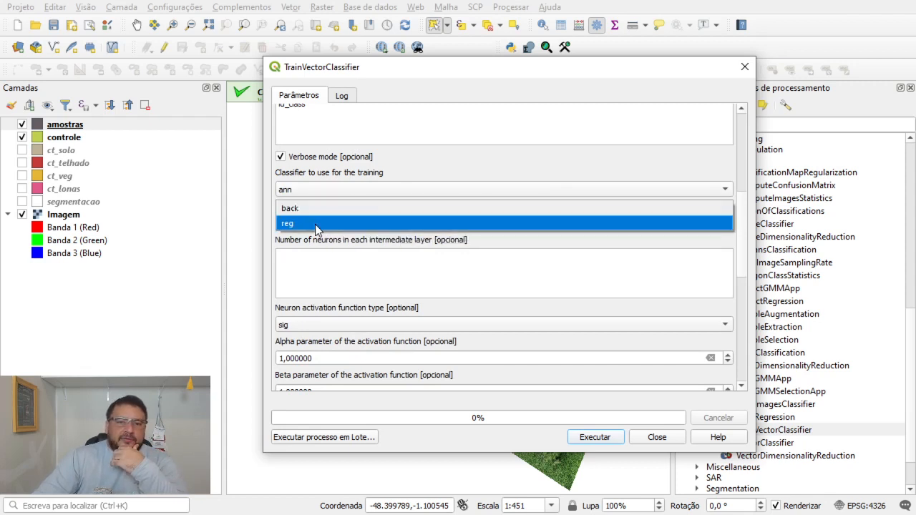
{"action": "left_click", "coordinate": [317, 224]}
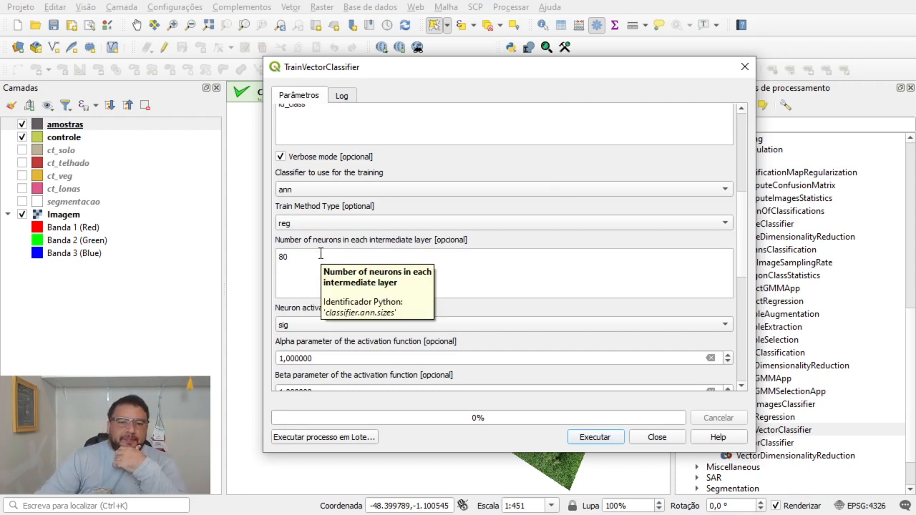
{"action": "scroll", "coordinate": [499, 306], "scroll_direction": "down", "scroll_amount": 2}
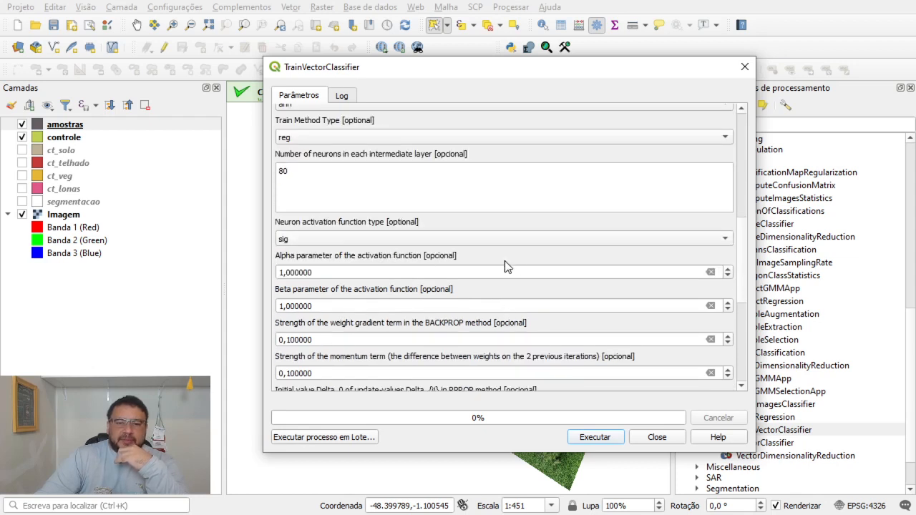
{"action": "left_click_drag", "start_coordinate": [315, 273], "coordinate": [279, 272]}
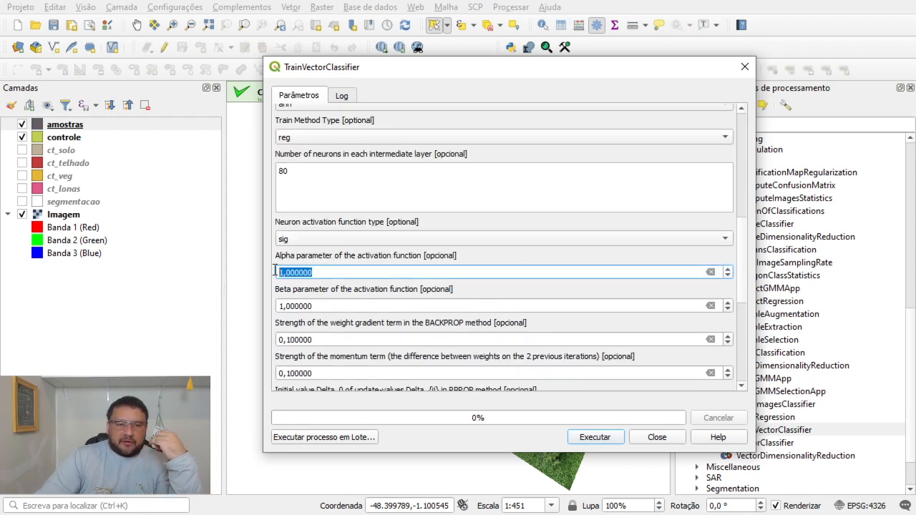
{"action": "type", "text": "0,9"}
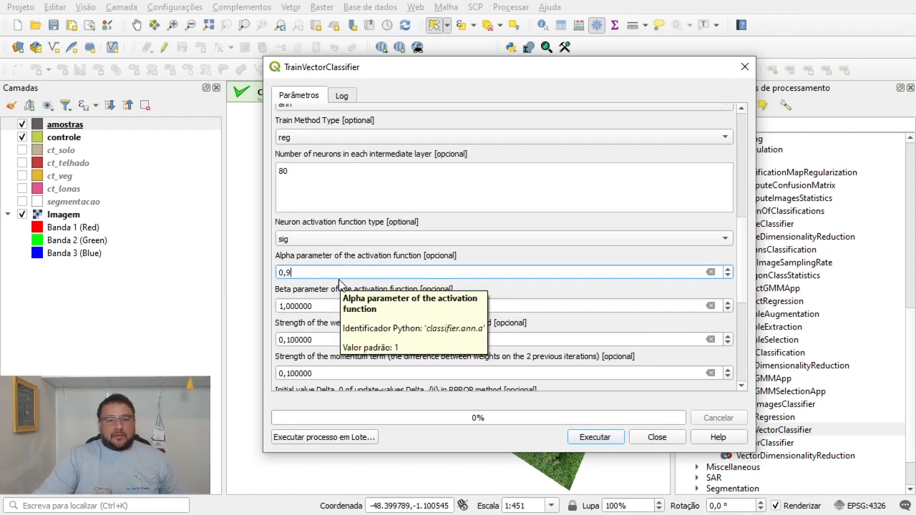
Set the RPROP initial Delta_0 value to 0,01 and the update-values lower limit Delta_min to 0,02.
{"action": "scroll", "coordinate": [377, 319], "scroll_direction": "down", "scroll_amount": 3}
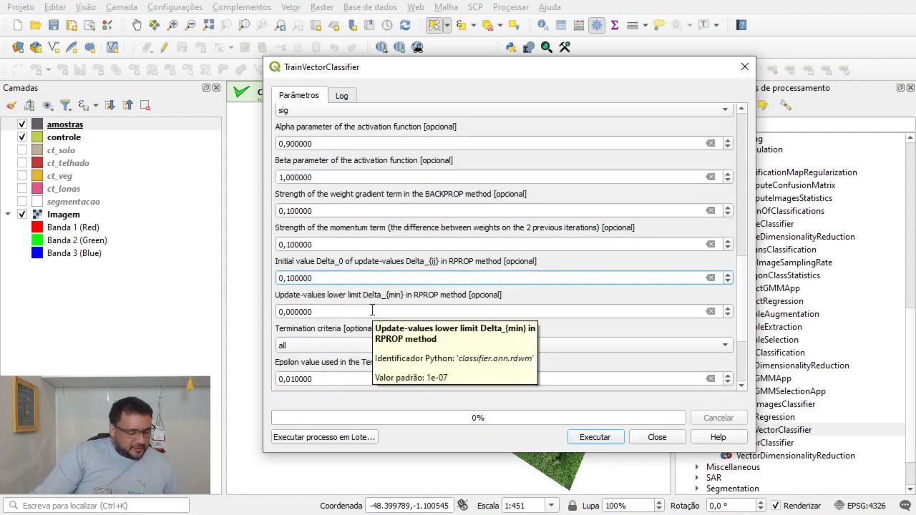
{"action": "left_click_drag", "start_coordinate": [317, 278], "coordinate": [293, 278]}
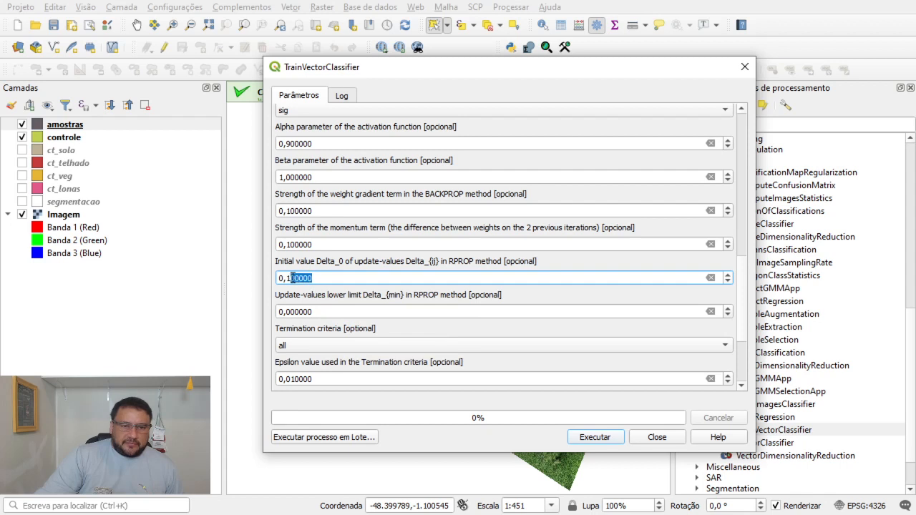
{"action": "type", "text": "0,01"}
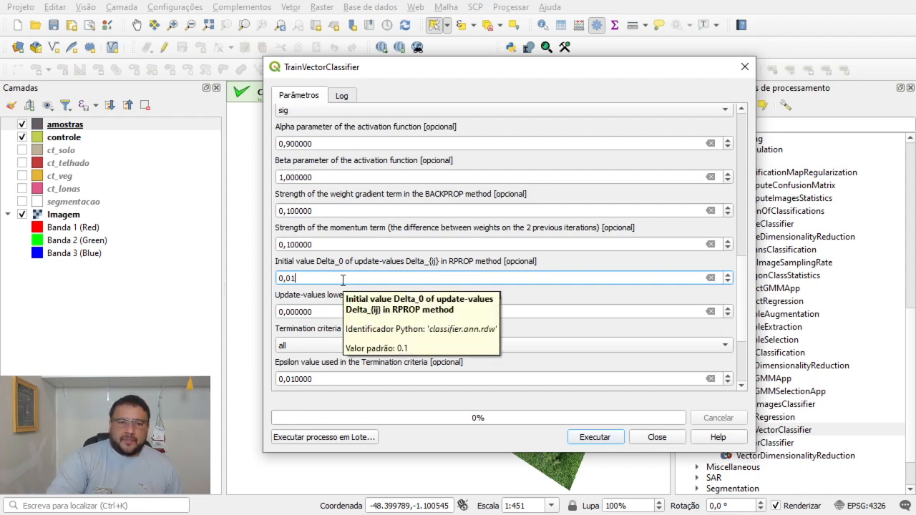
{"action": "left_click", "coordinate": [328, 311]}
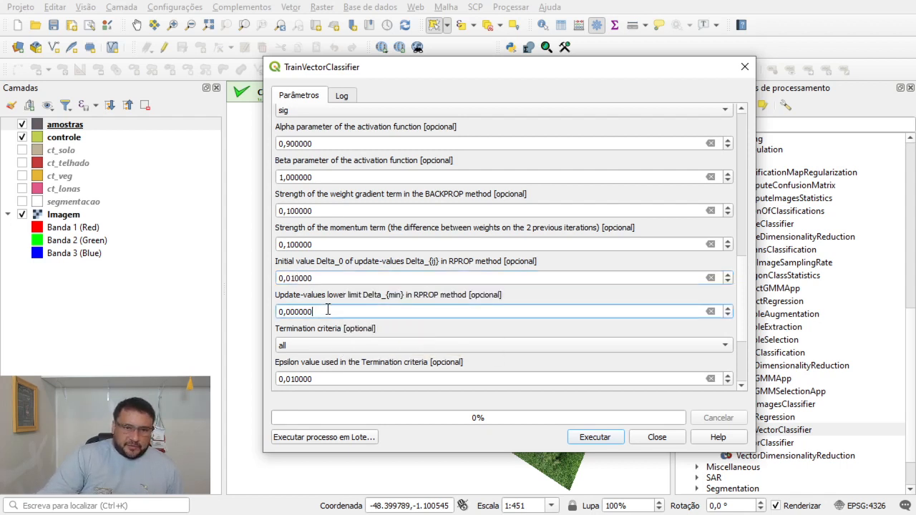
{"action": "left_click_drag", "start_coordinate": [328, 310], "coordinate": [298, 312]}
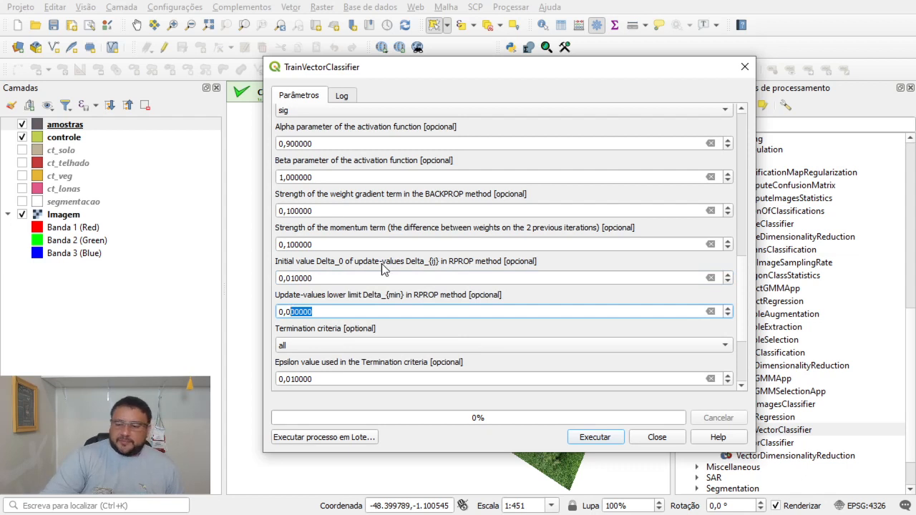
{"action": "type", "text": "2"}
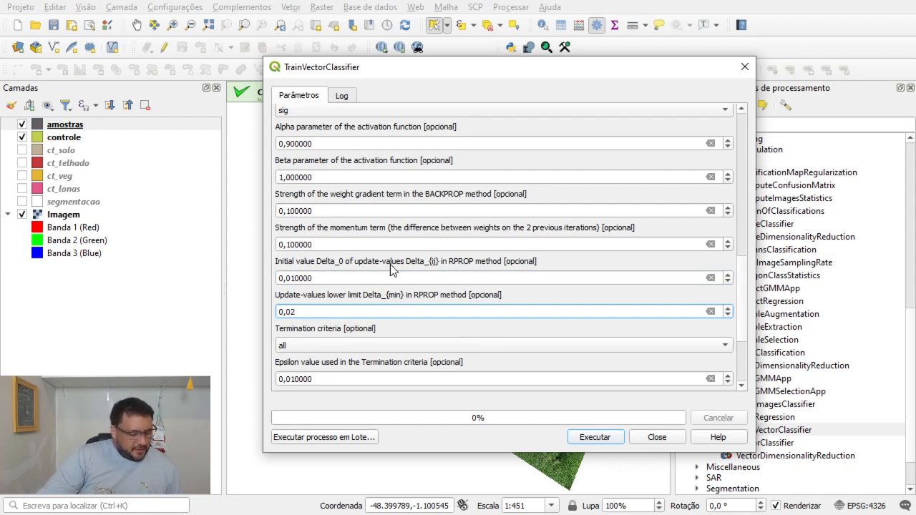
Set the termination criteria to iter with a maximum of 900 iterations.
{"action": "left_click", "coordinate": [320, 349]}
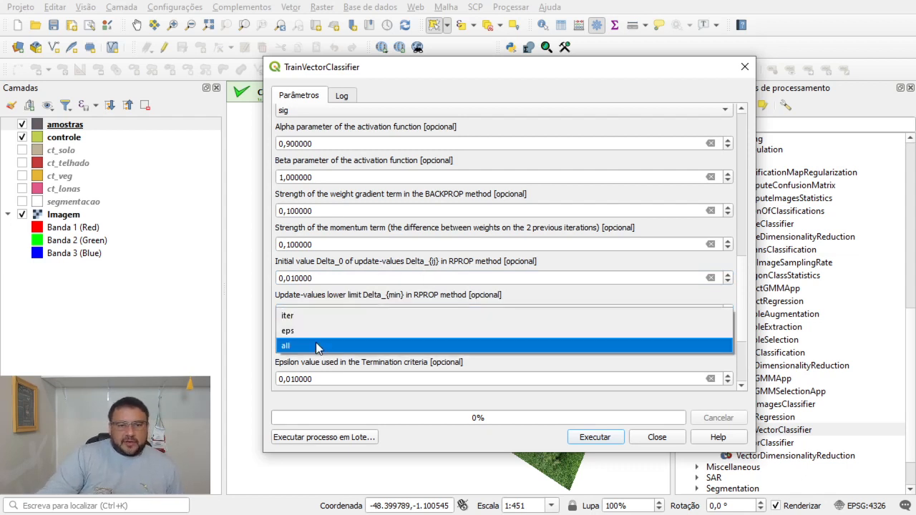
{"action": "left_click", "coordinate": [307, 318]}
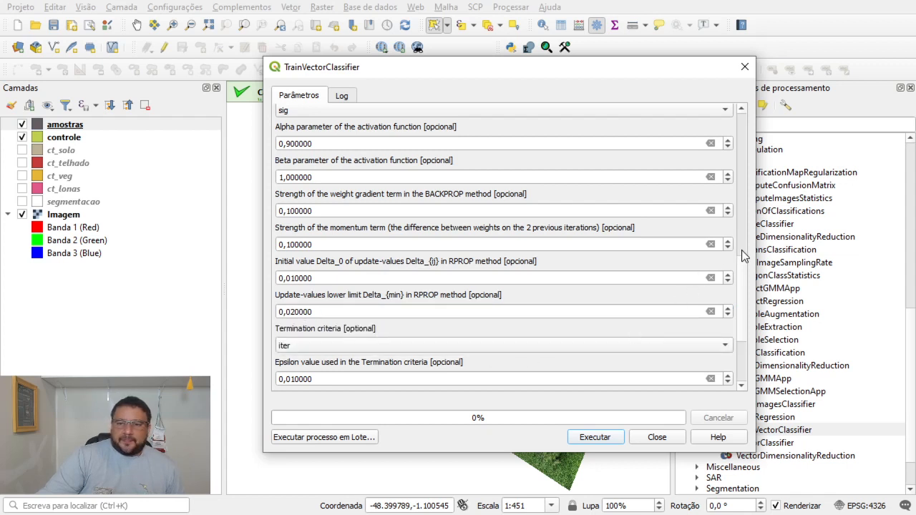
{"action": "left_click_drag", "start_coordinate": [741, 256], "coordinate": [746, 309]}
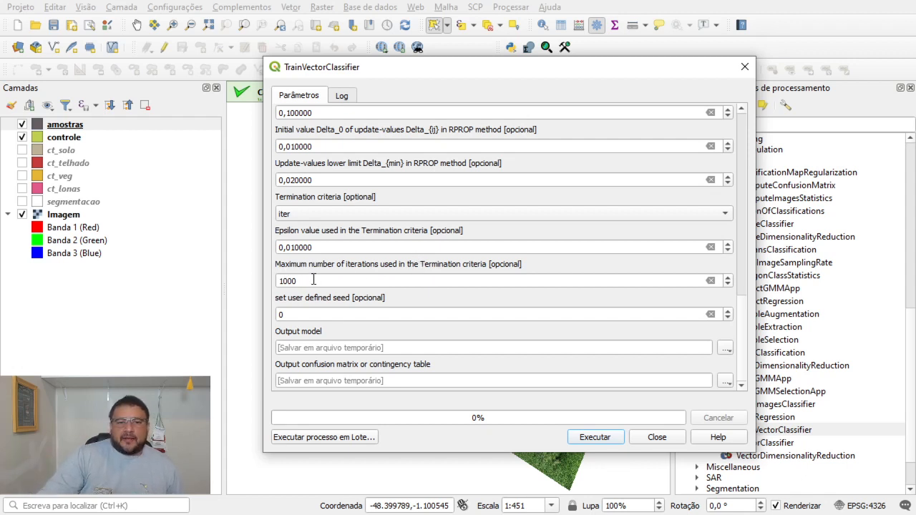
{"action": "left_click_drag", "start_coordinate": [314, 280], "coordinate": [286, 281]}
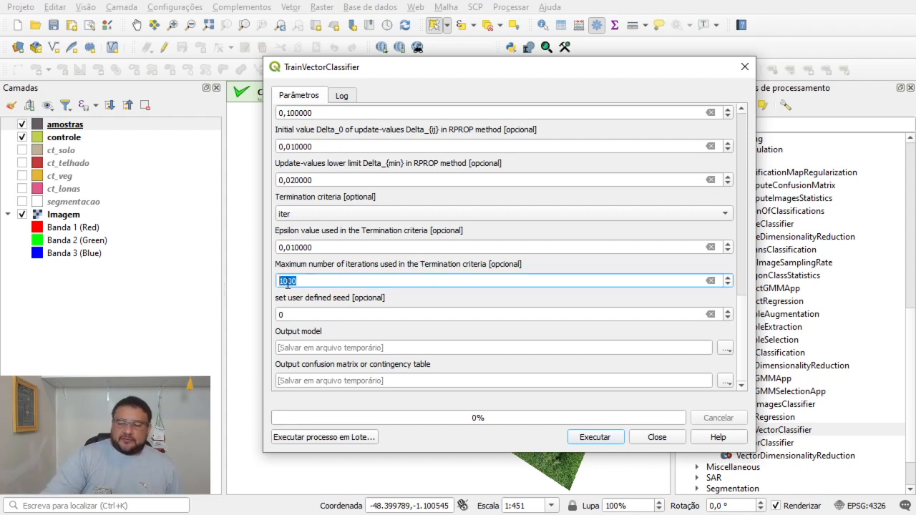
{"action": "type", "text": "9"}
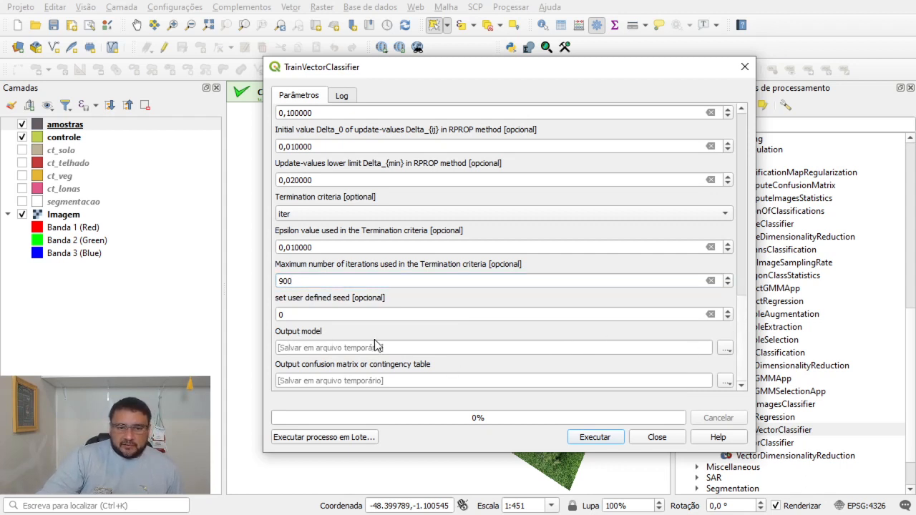
Set the output model to be saved as modelo.txt in the Aula_segmentacao folder.
{"action": "left_click", "coordinate": [726, 349]}
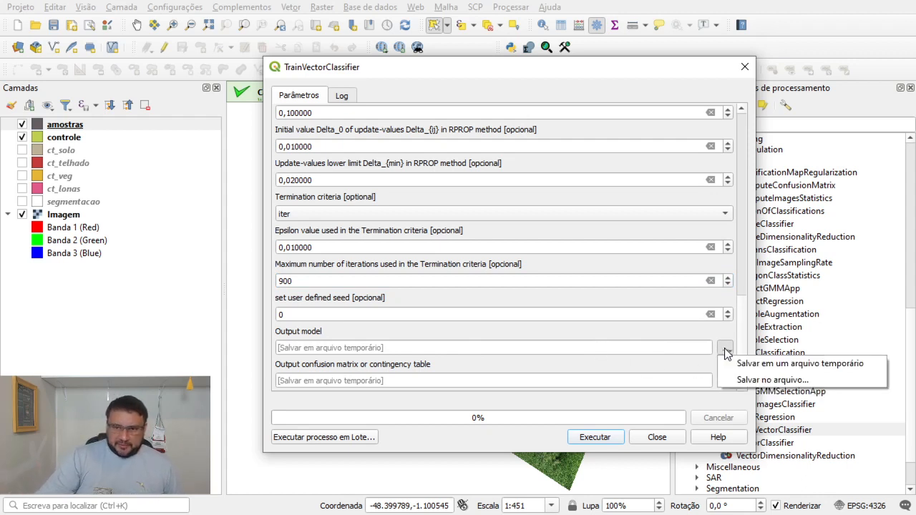
{"action": "left_click", "coordinate": [736, 381]}
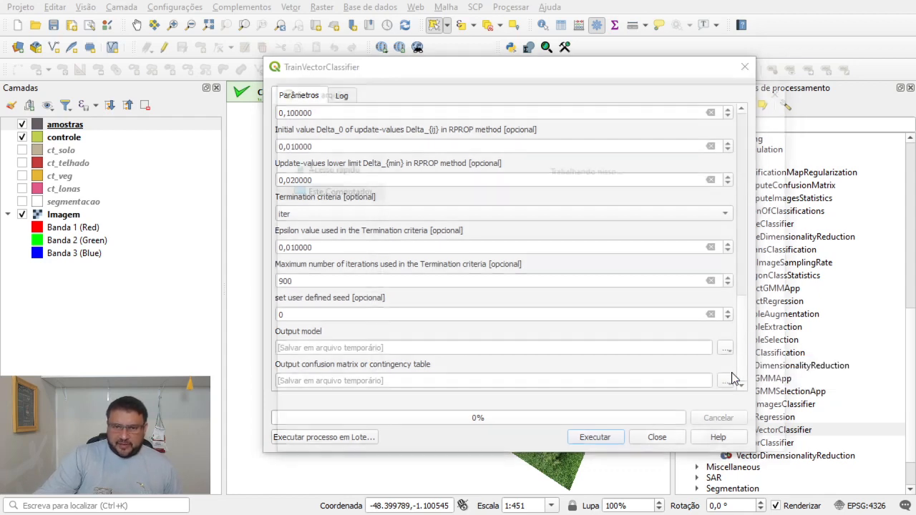
{"action": "type", "text": "mo"}
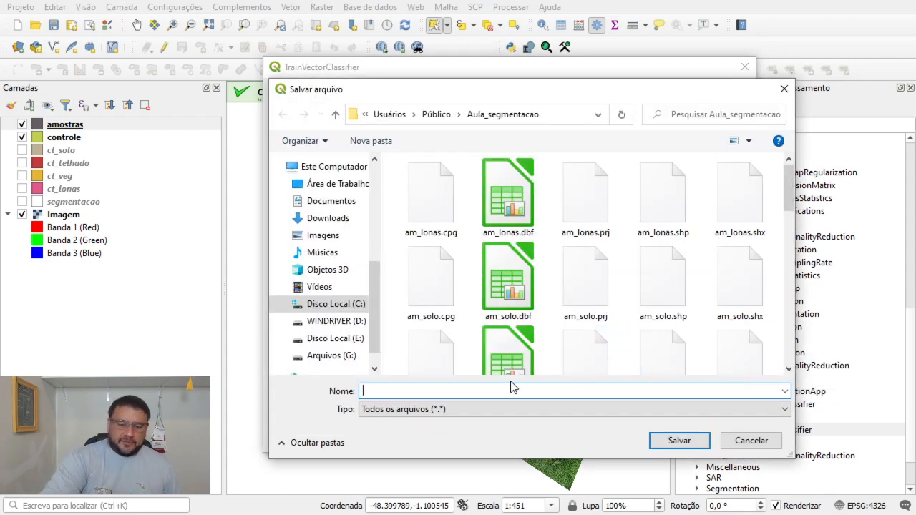
{"action": "type", "text": "delo.txt"}
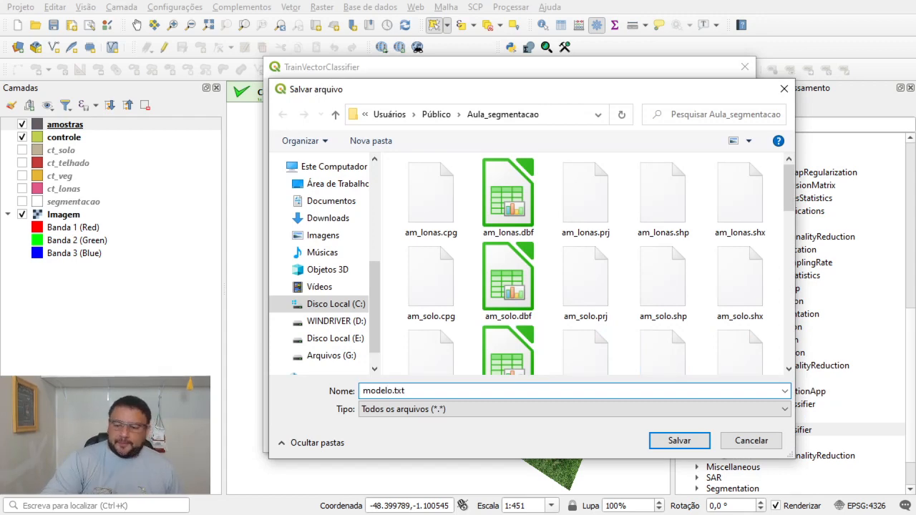
{"action": "key", "text": "Return"}
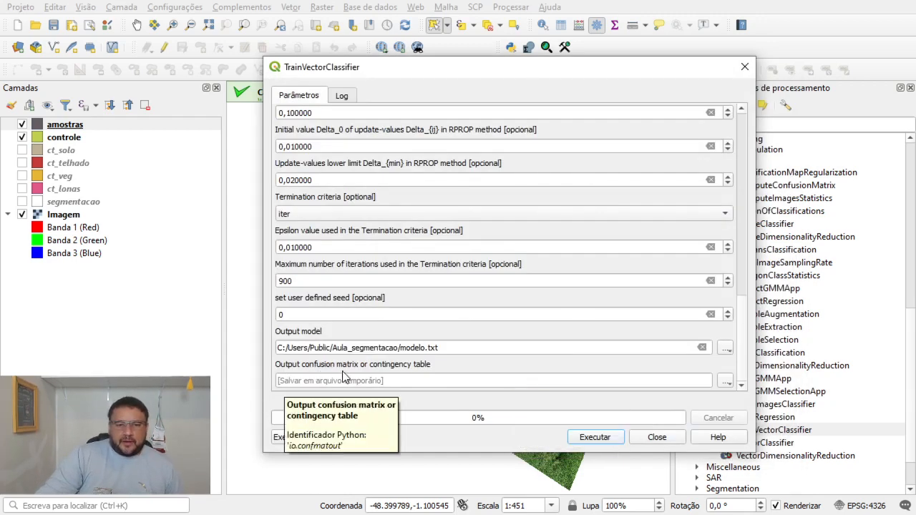
Set the confusion matrix output file to matriz.csv in the Aula_segmentacao folder and run the classifier training.
{"action": "left_click", "coordinate": [726, 381]}
{"action": "left_click", "coordinate": [773, 413]}
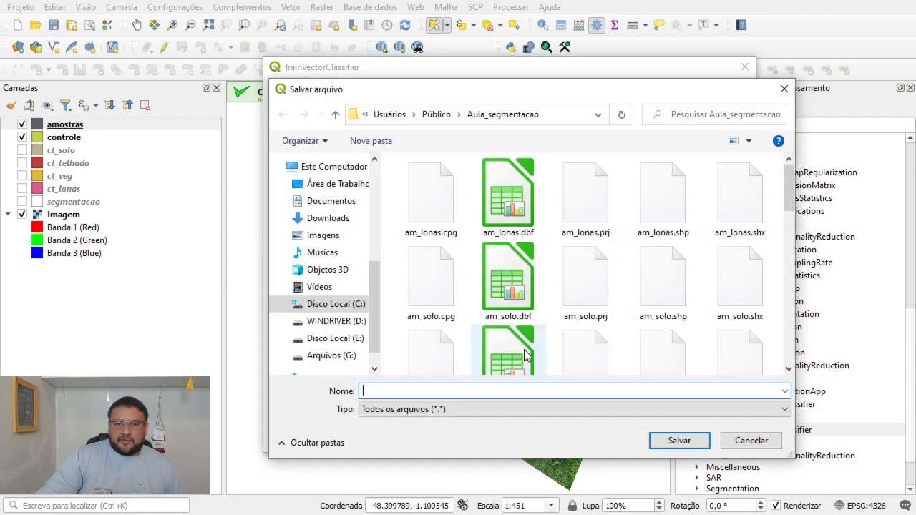
{"action": "type", "text": "matriz.csv"}
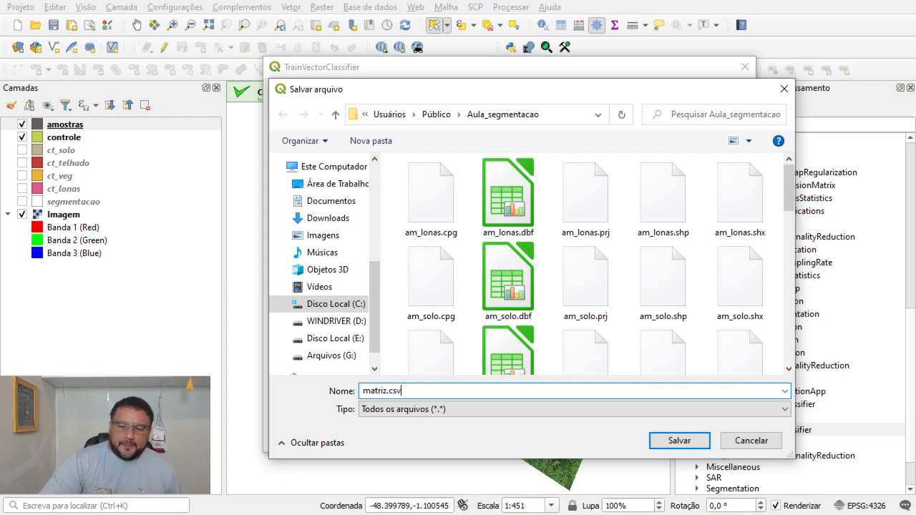
{"action": "key", "text": "Return"}
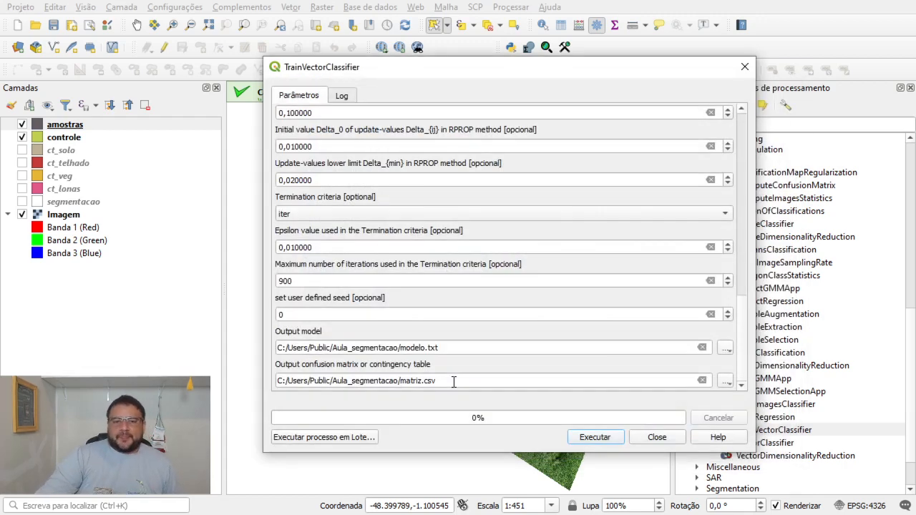
{"action": "left_click", "coordinate": [601, 438]}
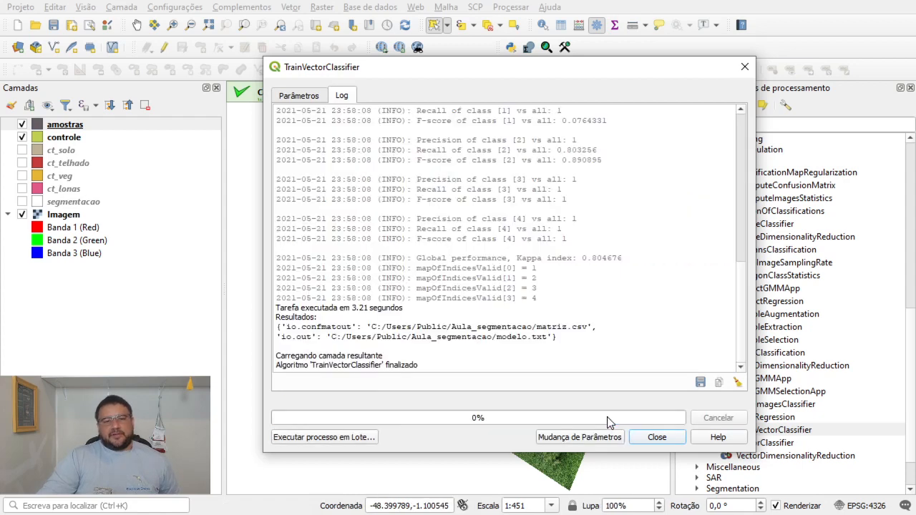
{"action": "left_click", "coordinate": [655, 437]}
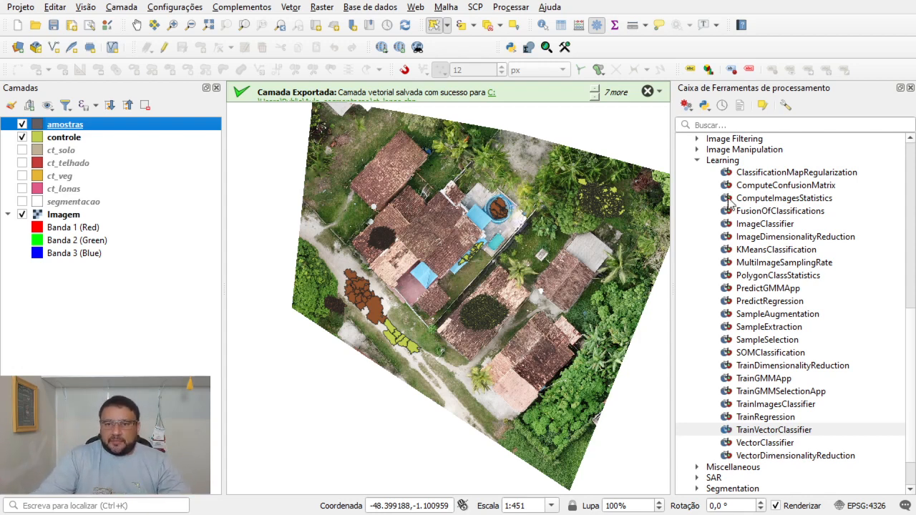
Open the OTB VectorClassifier tool with the segmentacao layer as the input vector data.
{"action": "left_click", "coordinate": [54, 204]}
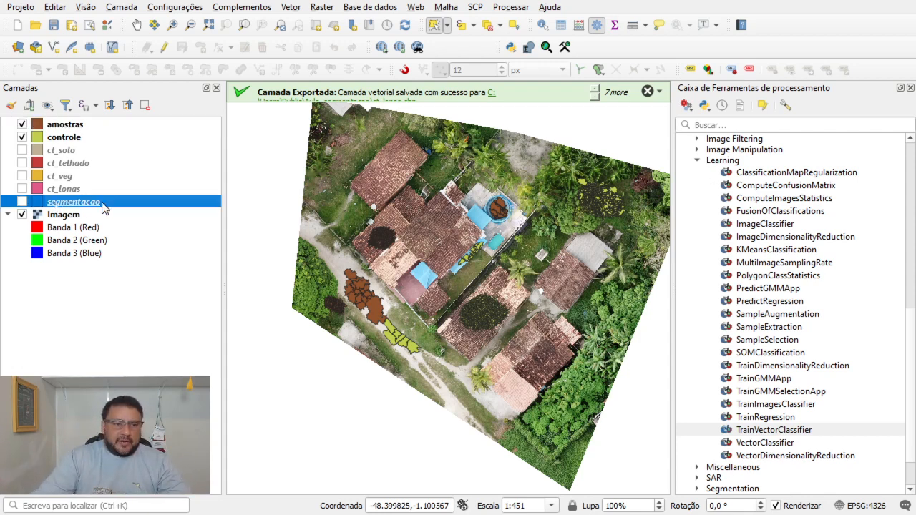
{"action": "left_click", "coordinate": [698, 161]}
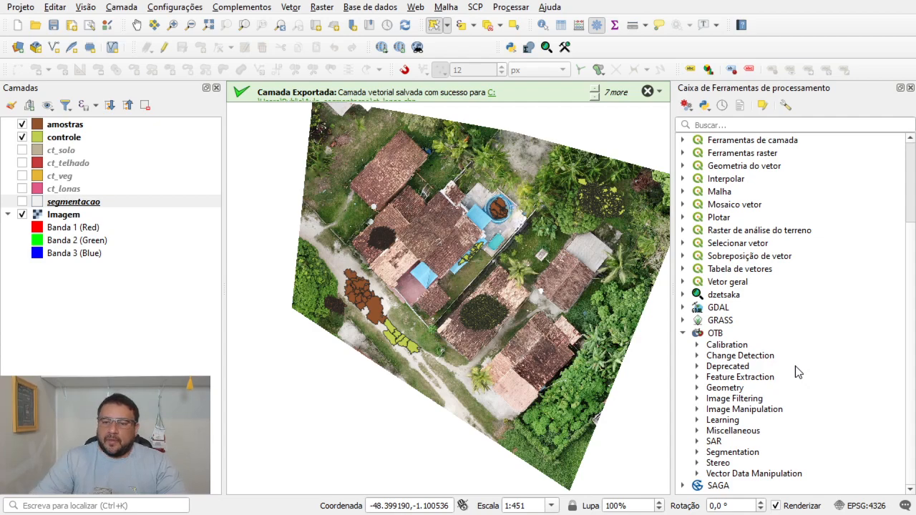
{"action": "left_click", "coordinate": [697, 420]}
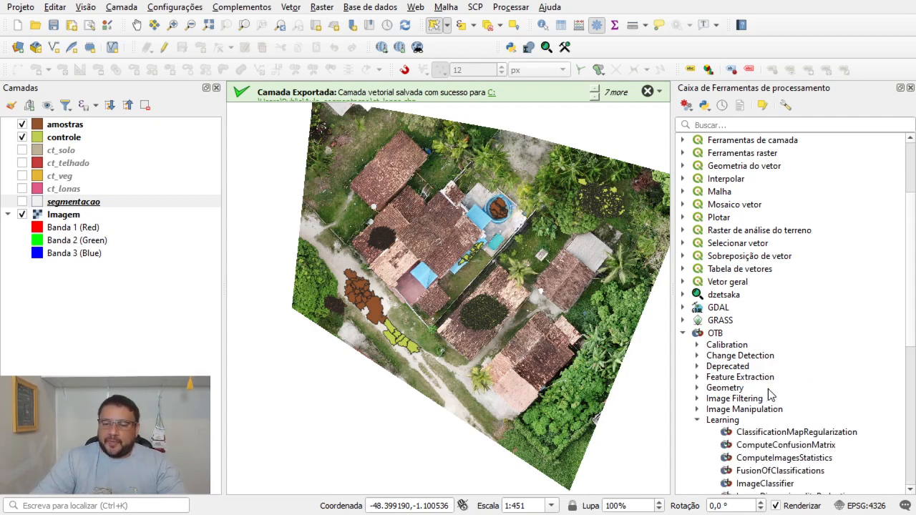
{"action": "scroll", "coordinate": [768, 390], "scroll_direction": "down", "scroll_amount": 9}
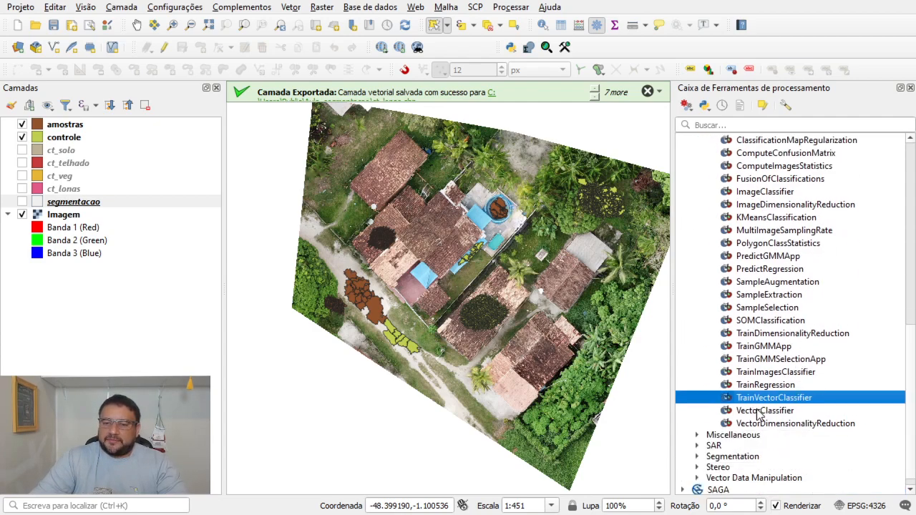
{"action": "double_click", "coordinate": [761, 412]}
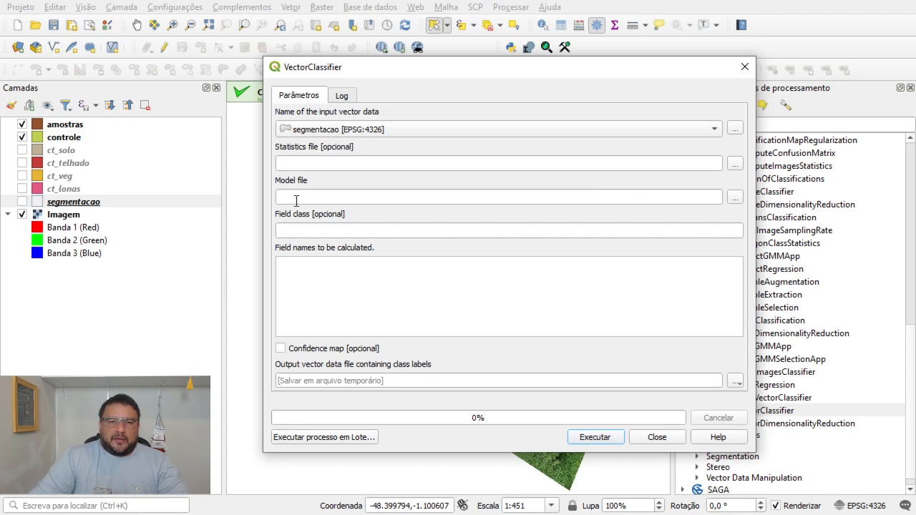
Load modelo.txt from the Aula_segmentacao folder as the model file for the vector classification.
{"action": "left_click", "coordinate": [736, 199]}
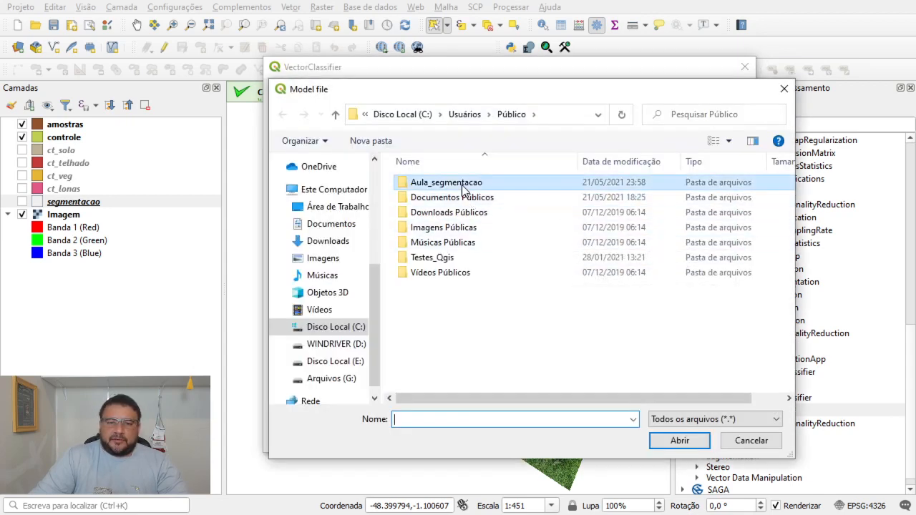
{"action": "double_click", "coordinate": [462, 188]}
{"action": "scroll", "coordinate": [582, 256], "scroll_direction": "down", "scroll_amount": 5}
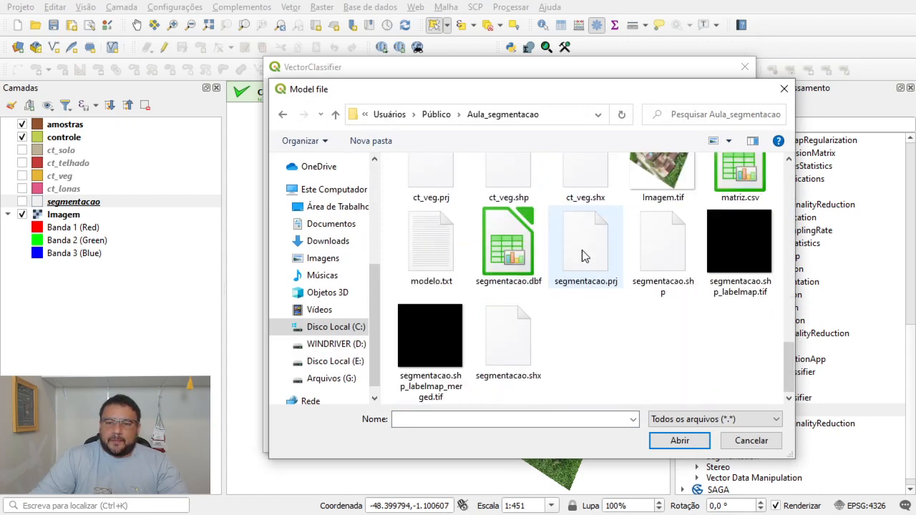
{"action": "left_click", "coordinate": [422, 259]}
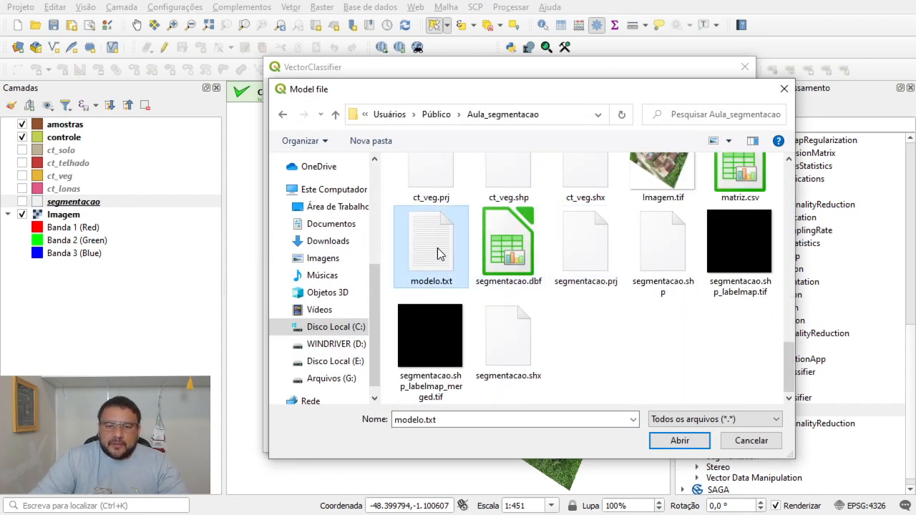
{"action": "left_click", "coordinate": [680, 442]}
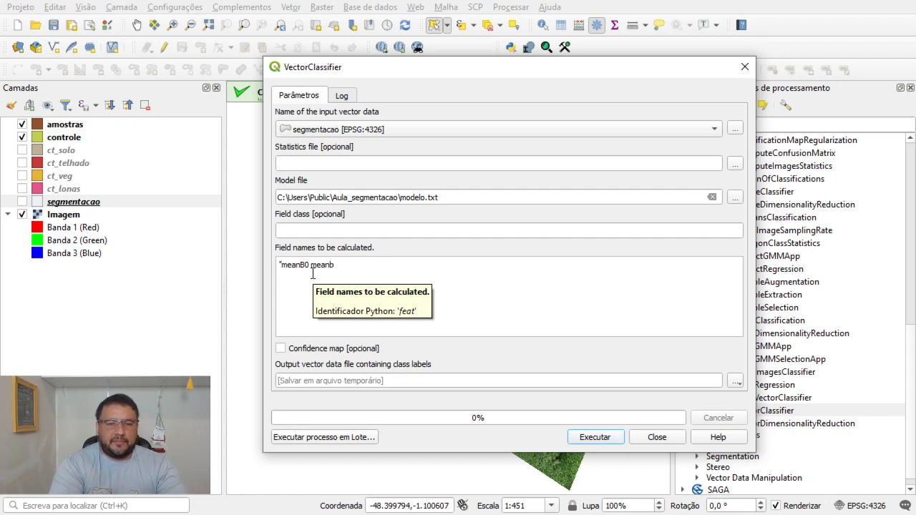
Enter "meanB0 meanB1 meanB2" as the field names to calculate and set the output vector file to classificacao.shp in Aula_segmentacao.
{"action": "type", "text": "1 meanB2"}
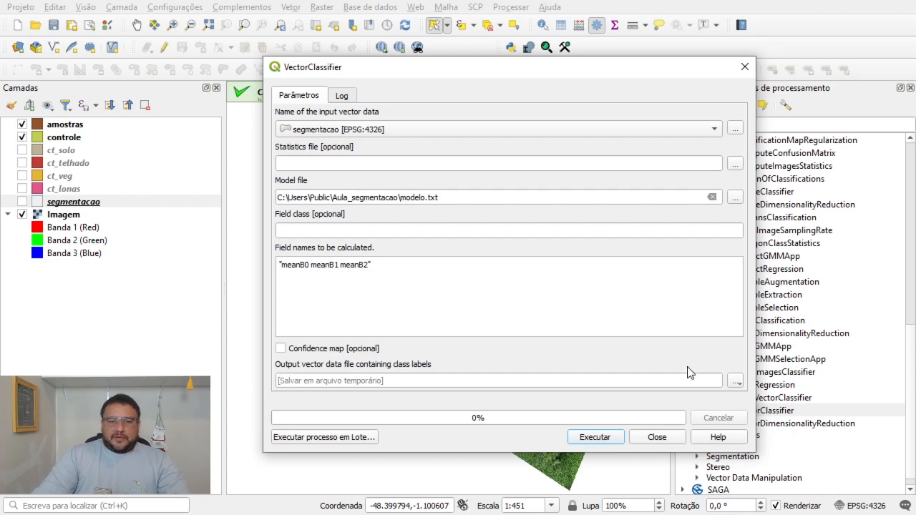
{"action": "left_click", "coordinate": [736, 382]}
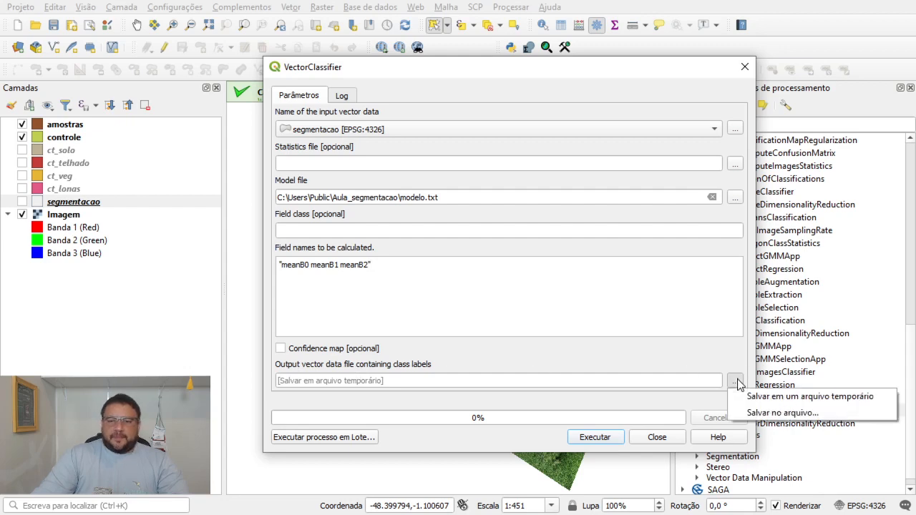
{"action": "left_click", "coordinate": [766, 414]}
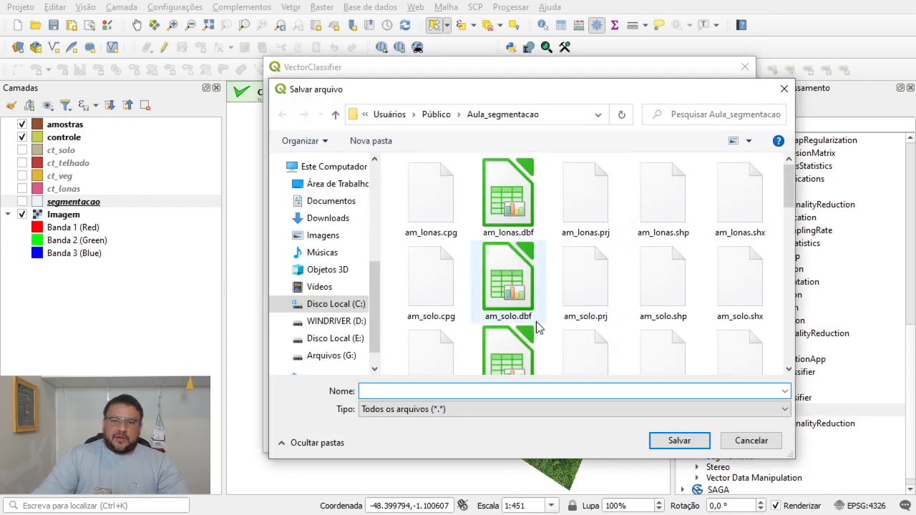
{"action": "type", "text": "classificacao."}
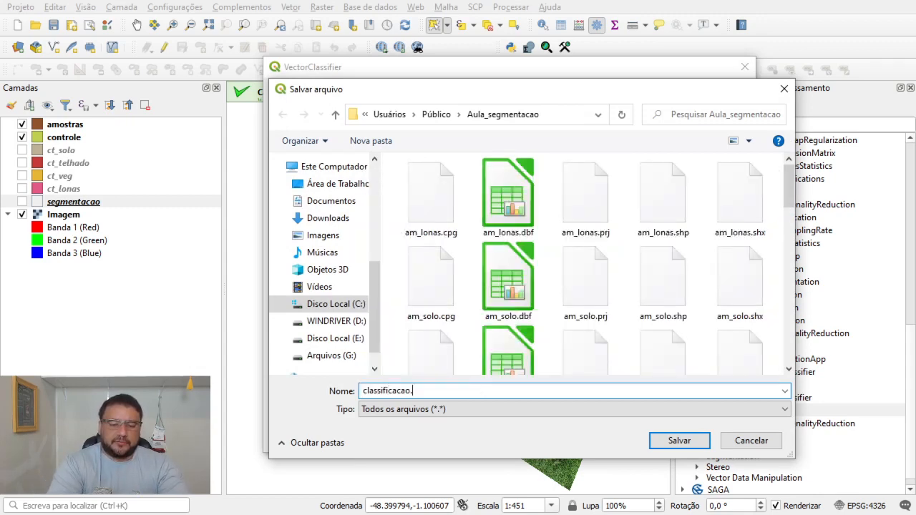
{"action": "type", "text": "shp"}
{"action": "key", "text": "Return"}
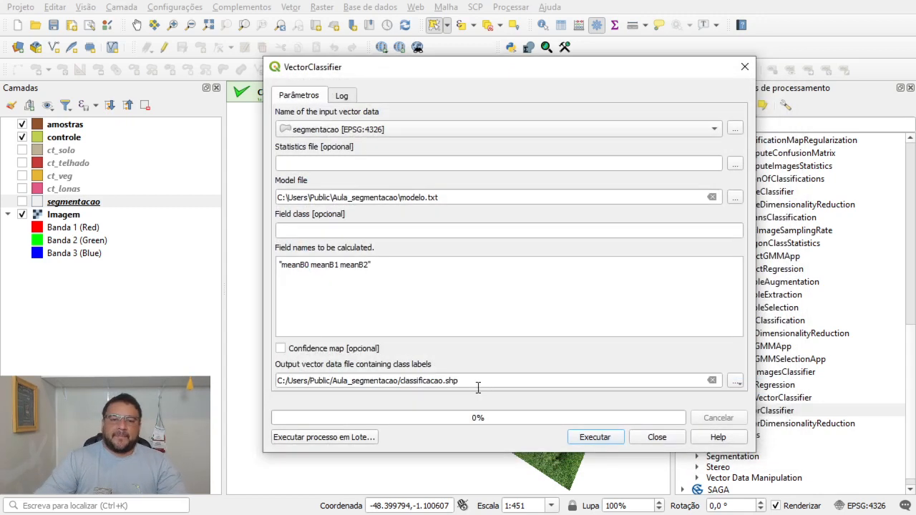
Run the vector classification and add the resulting classificacao.shp from the Aula_segmentacao folder as a vector layer.
{"action": "left_click", "coordinate": [595, 438]}
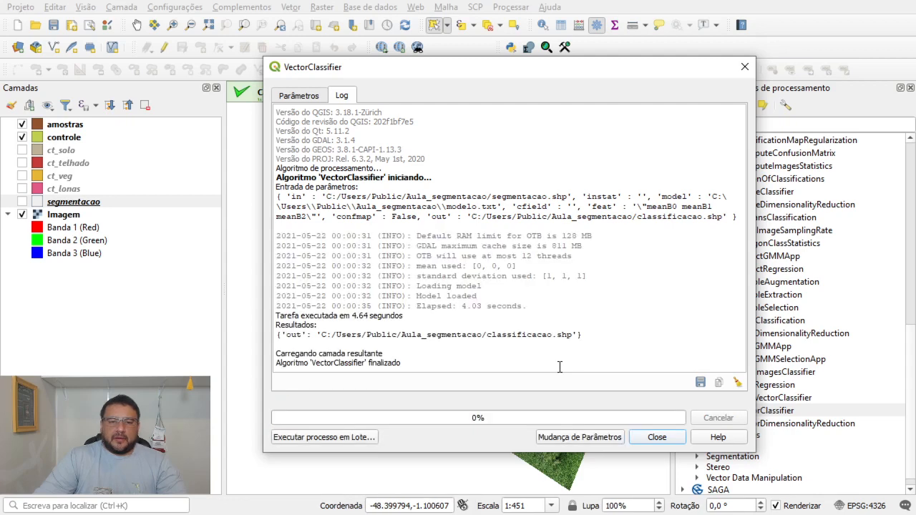
{"action": "left_click", "coordinate": [656, 437]}
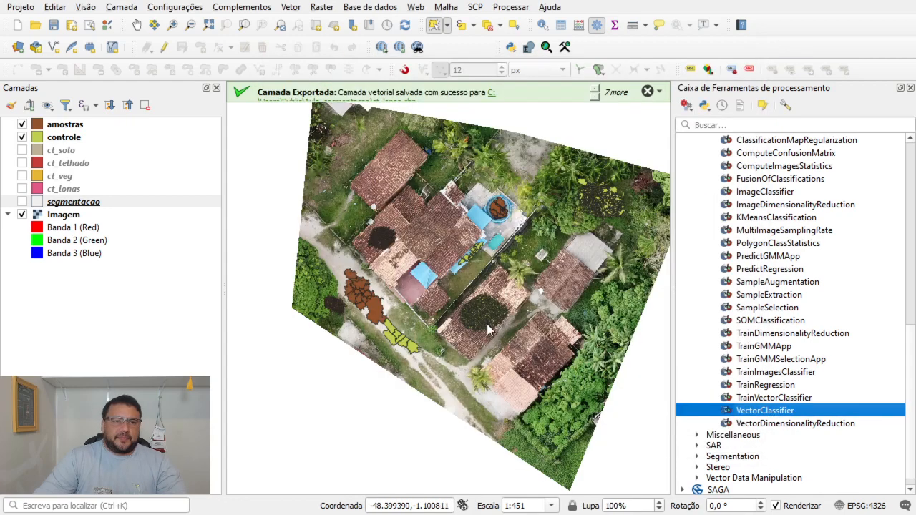
{"action": "left_click", "coordinate": [18, 47]}
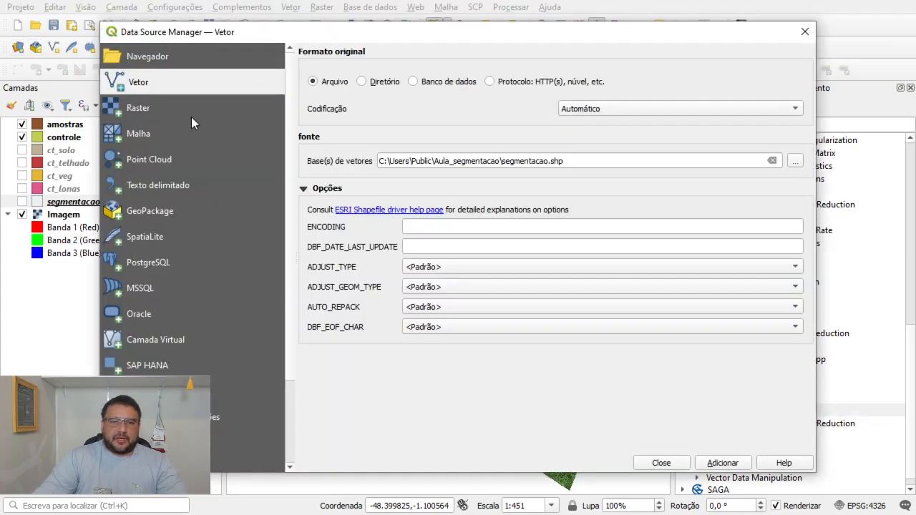
{"action": "left_click", "coordinate": [796, 161]}
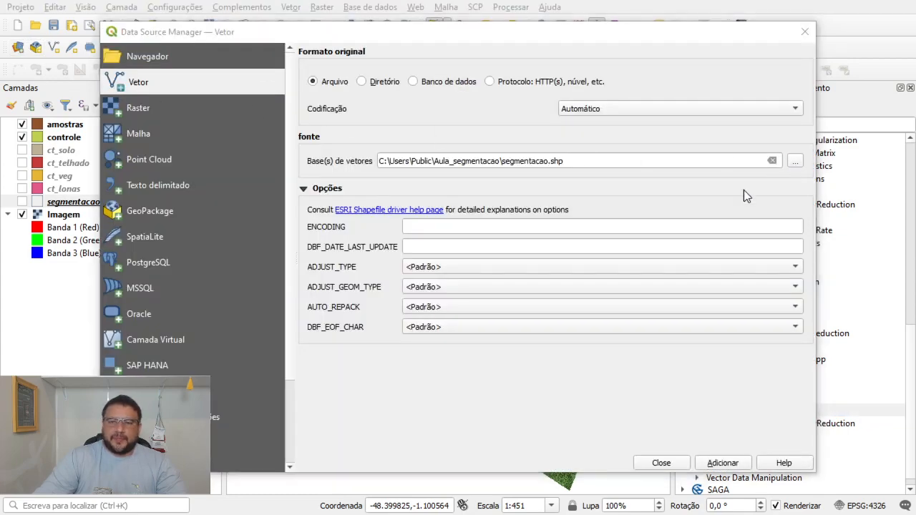
{"action": "scroll", "coordinate": [471, 261], "scroll_direction": "down", "scroll_amount": 10}
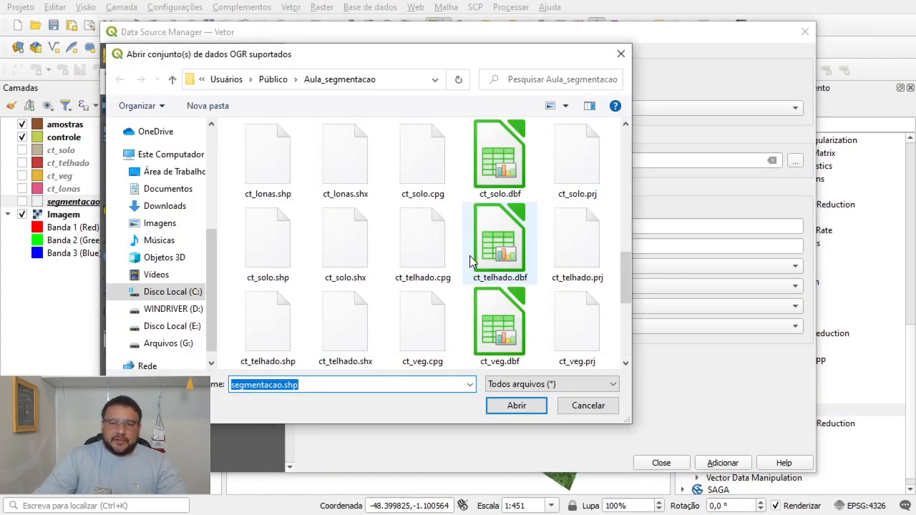
{"action": "scroll", "coordinate": [469, 255], "scroll_direction": "up", "scroll_amount": 2}
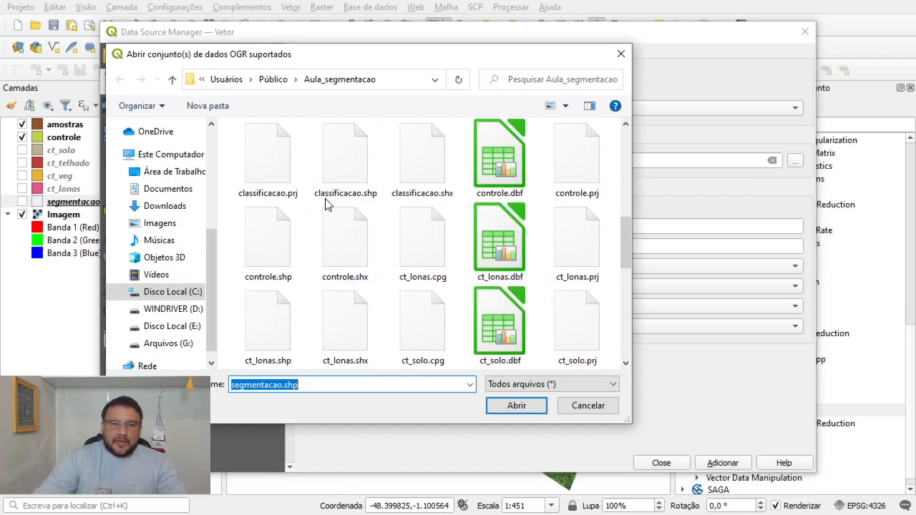
{"action": "left_click", "coordinate": [342, 179]}
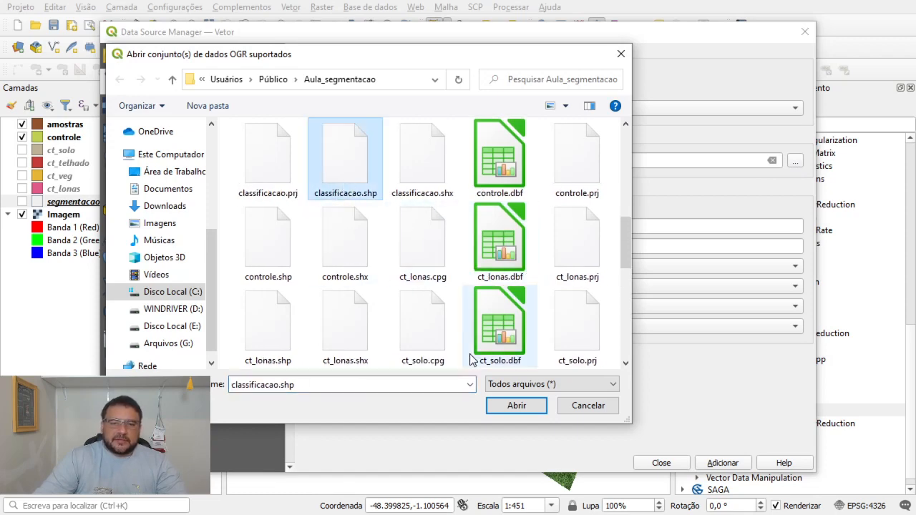
{"action": "left_click", "coordinate": [516, 406]}
{"action": "left_click", "coordinate": [719, 464]}
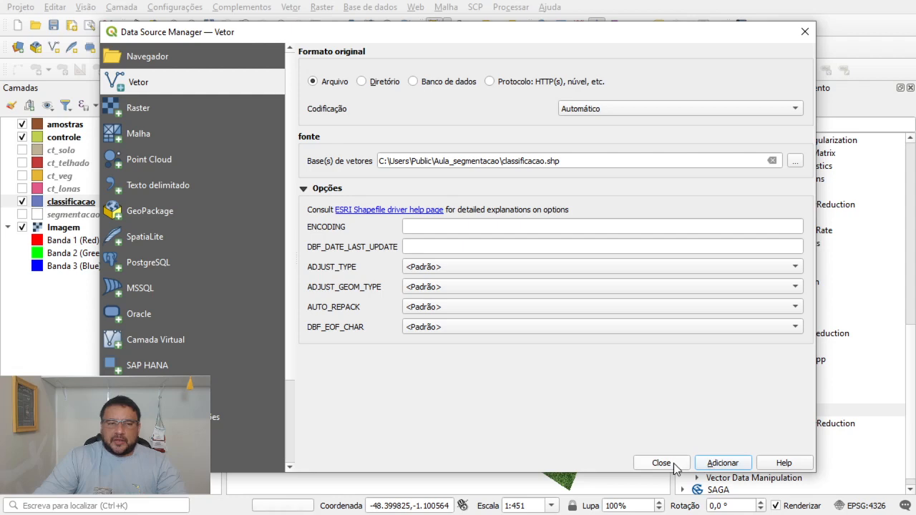
{"action": "left_click", "coordinate": [669, 464]}
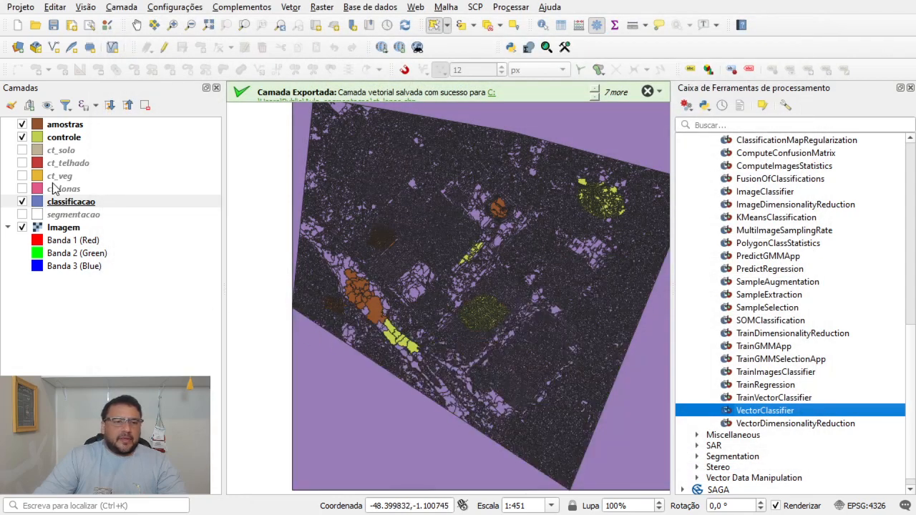
Hide the amostras and controle layers, and delete the background polygon along the image's north edge from the classificacao layer.
{"action": "left_click", "coordinate": [22, 124]}
{"action": "left_click", "coordinate": [22, 137]}
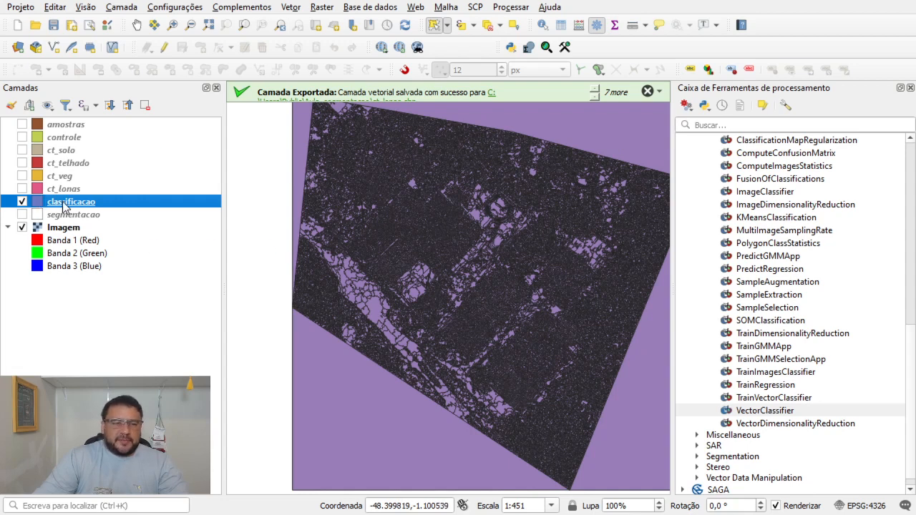
{"action": "left_click", "coordinate": [167, 47]}
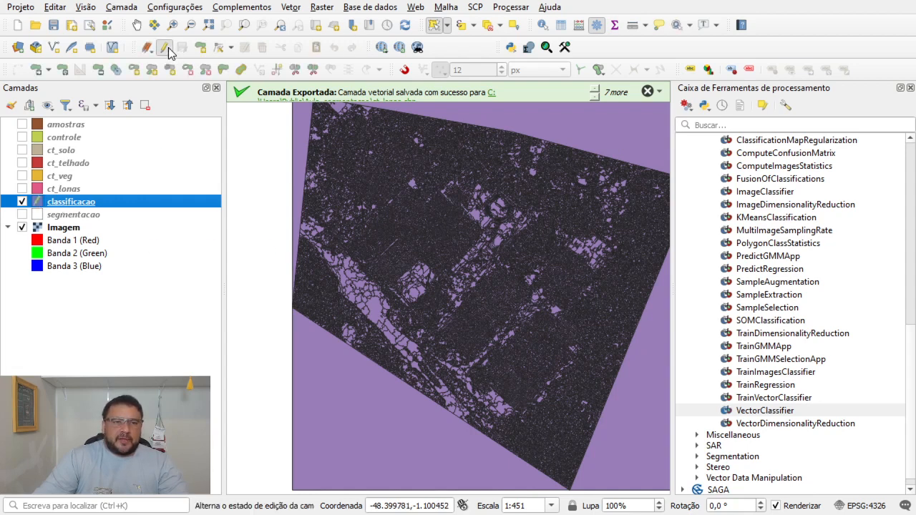
{"action": "left_click", "coordinate": [448, 25]}
{"action": "left_click", "coordinate": [460, 42]}
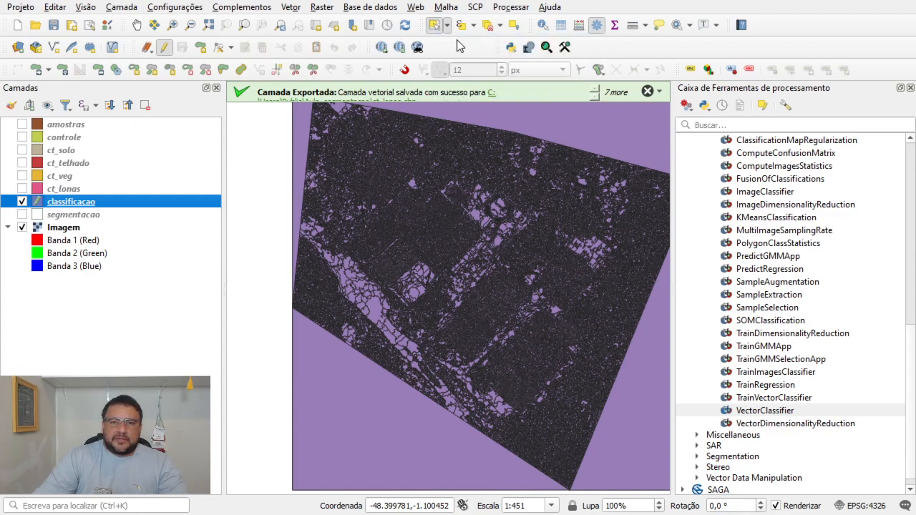
{"action": "left_click", "coordinate": [615, 128]}
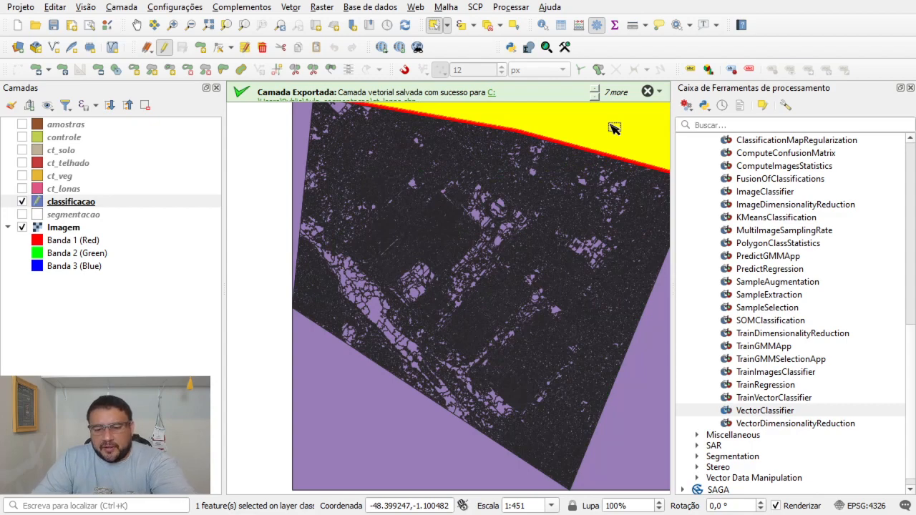
{"action": "key", "text": "Delete"}
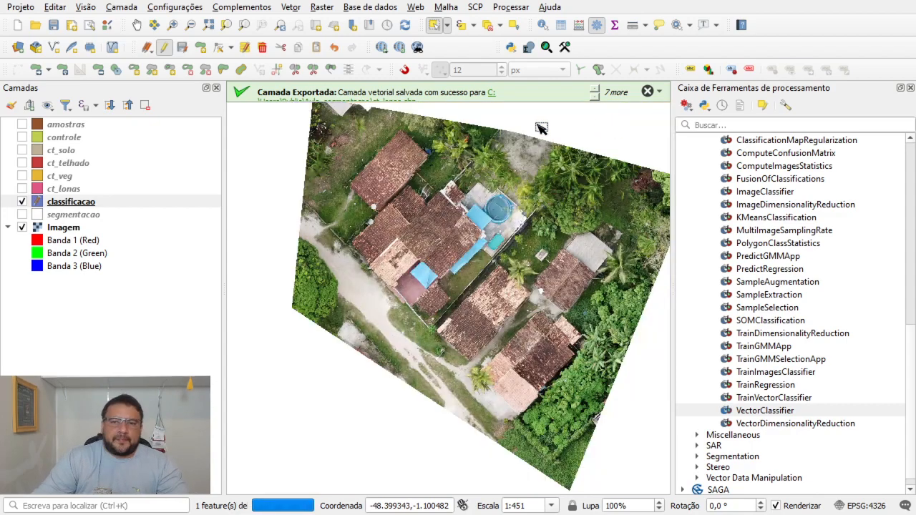
Delete the background polygons outside the image's west and southwest edges from the classificacao layer.
{"action": "left_click", "coordinate": [301, 131]}
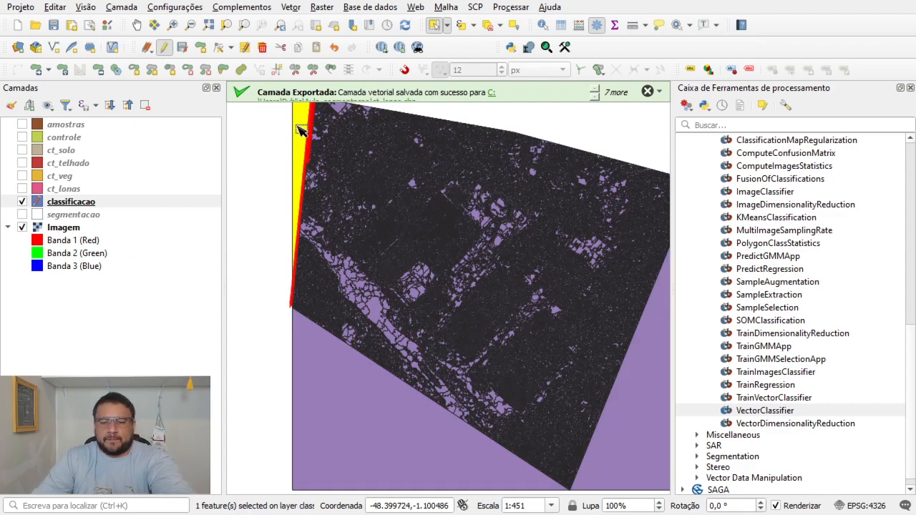
{"action": "key", "text": "Delete"}
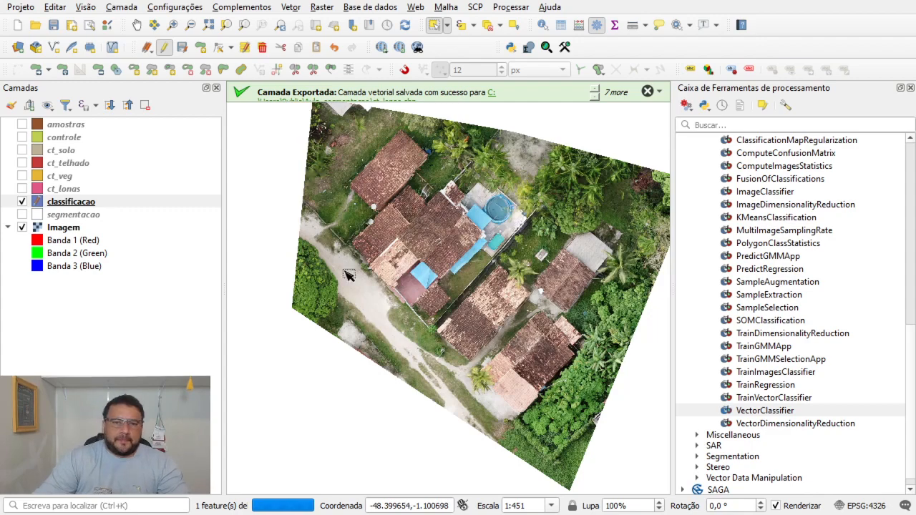
{"action": "left_click", "coordinate": [348, 434]}
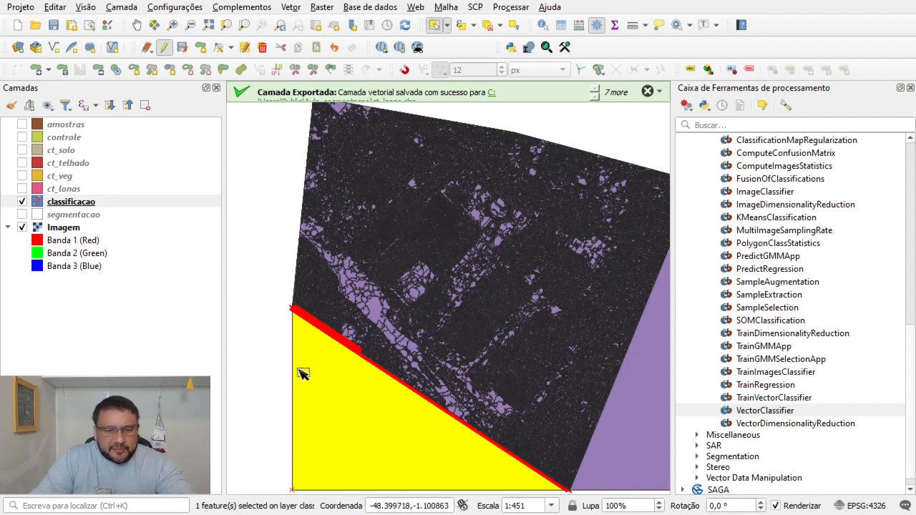
{"action": "left_click", "coordinate": [276, 314]}
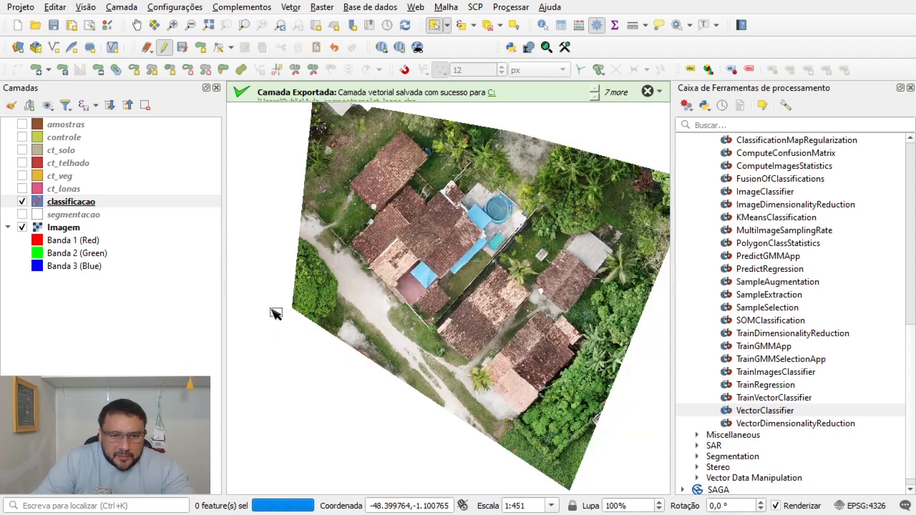
{"action": "scroll", "coordinate": [287, 319], "scroll_direction": "up", "scroll_amount": 2}
{"action": "scroll", "coordinate": [289, 319], "scroll_direction": "up", "scroll_amount": 3}
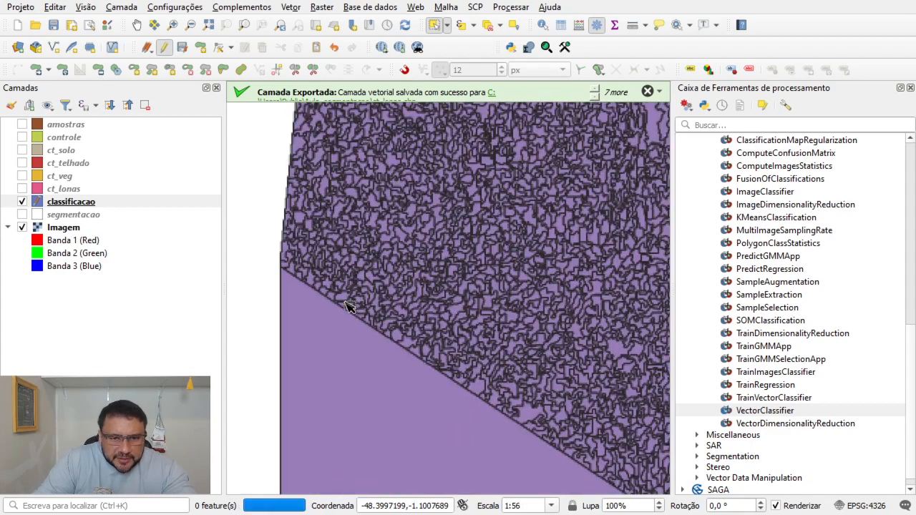
{"action": "left_click", "coordinate": [284, 356]}
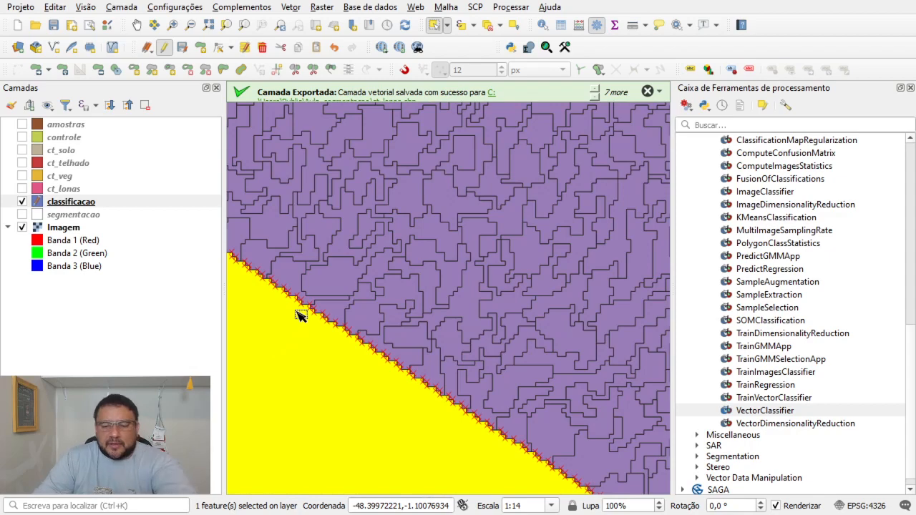
{"action": "key", "text": "Delete"}
{"action": "scroll", "coordinate": [299, 317], "scroll_direction": "down", "scroll_amount": 3}
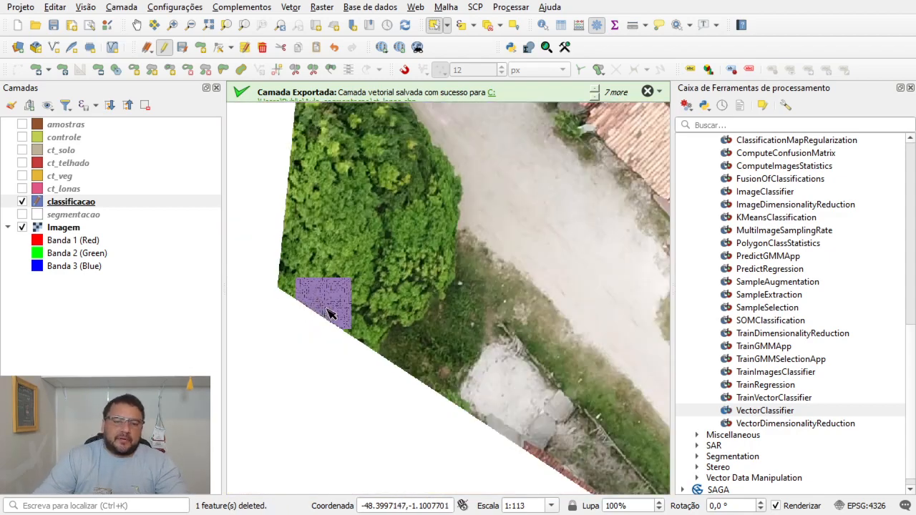
Delete the background polygon outside the image's east edge and save the edits to the classificacao layer.
{"action": "scroll", "coordinate": [328, 313], "scroll_direction": "down", "scroll_amount": 2}
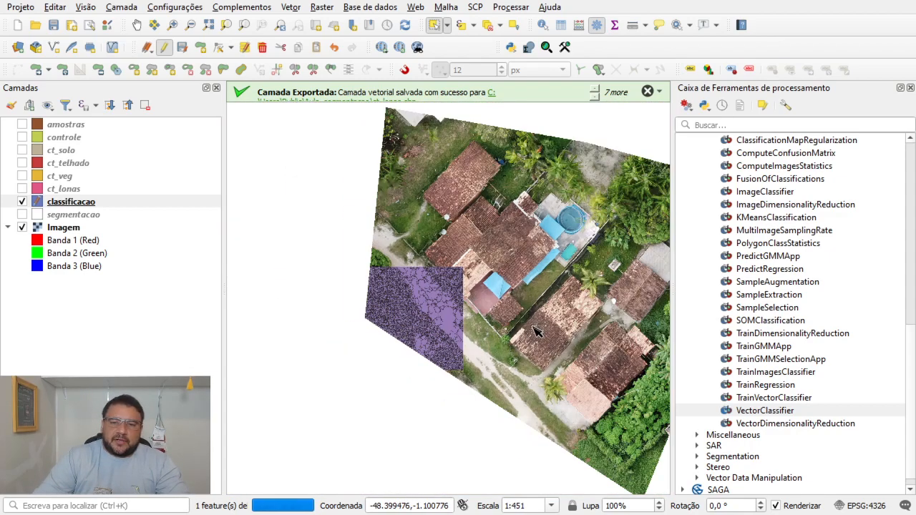
{"action": "left_click_drag", "start_coordinate": [534, 327], "coordinate": [395, 282]}
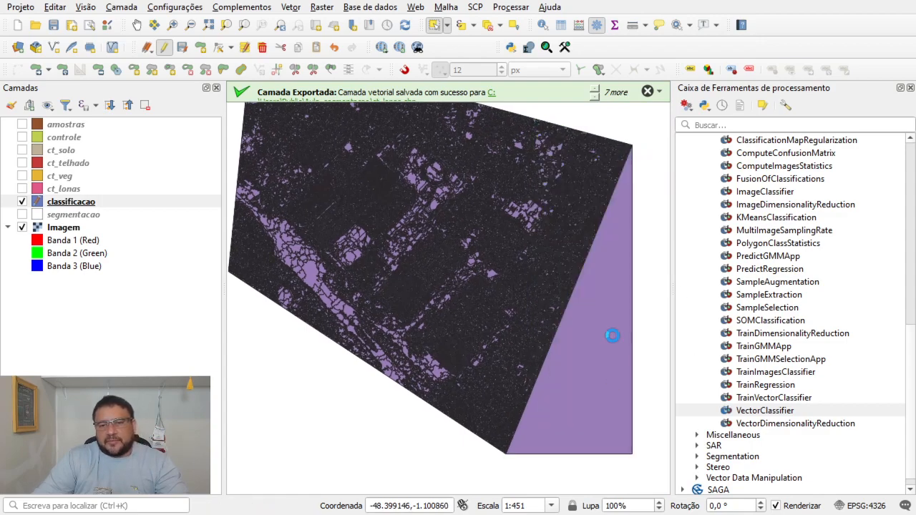
{"action": "left_click", "coordinate": [613, 336]}
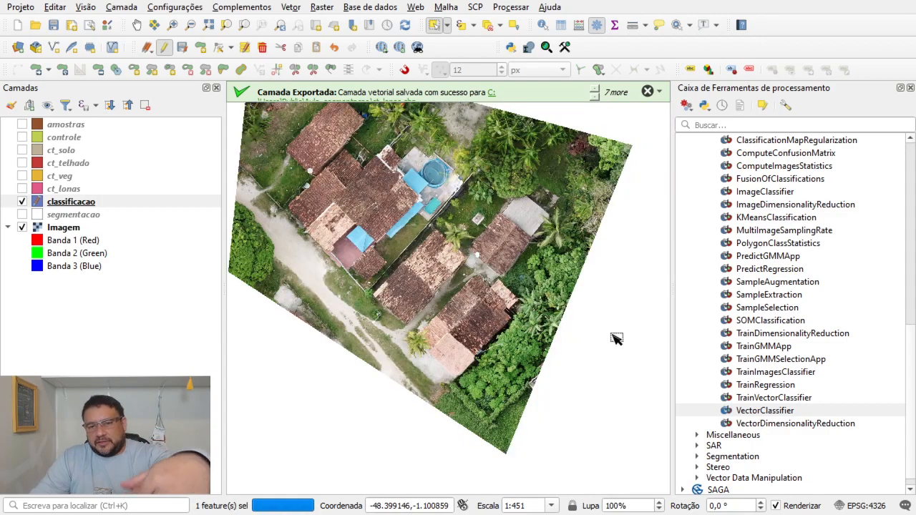
{"action": "scroll", "coordinate": [631, 163], "scroll_direction": "up", "scroll_amount": 1}
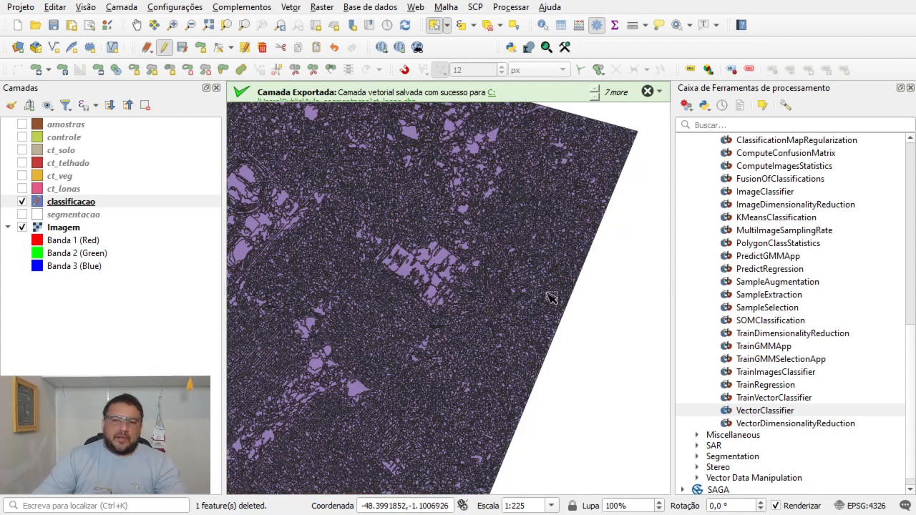
{"action": "scroll", "coordinate": [551, 299], "scroll_direction": "down", "scroll_amount": 2}
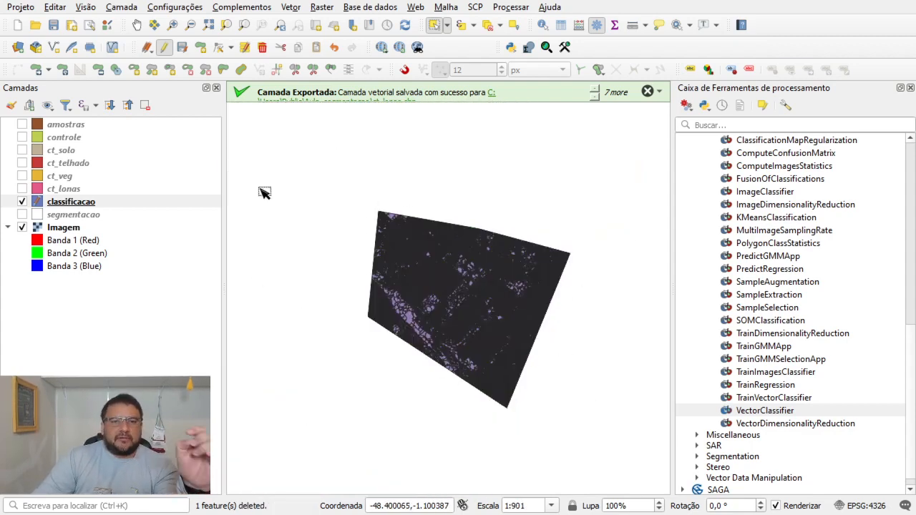
{"action": "left_click", "coordinate": [164, 47]}
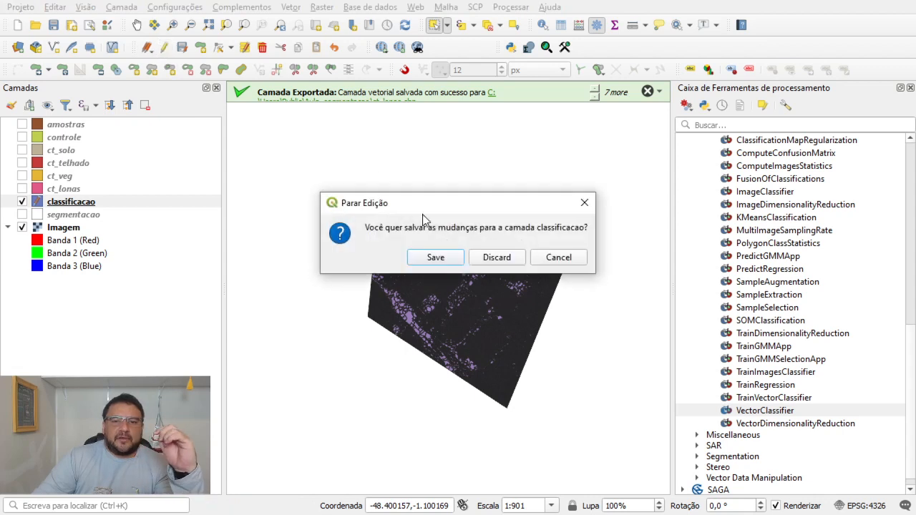
{"action": "left_click", "coordinate": [436, 258]}
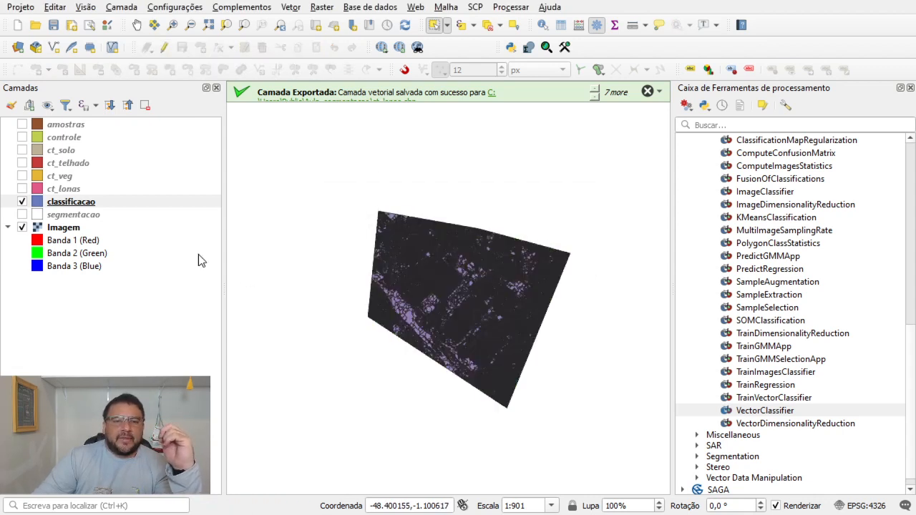
{"action": "double_click", "coordinate": [120, 202]}
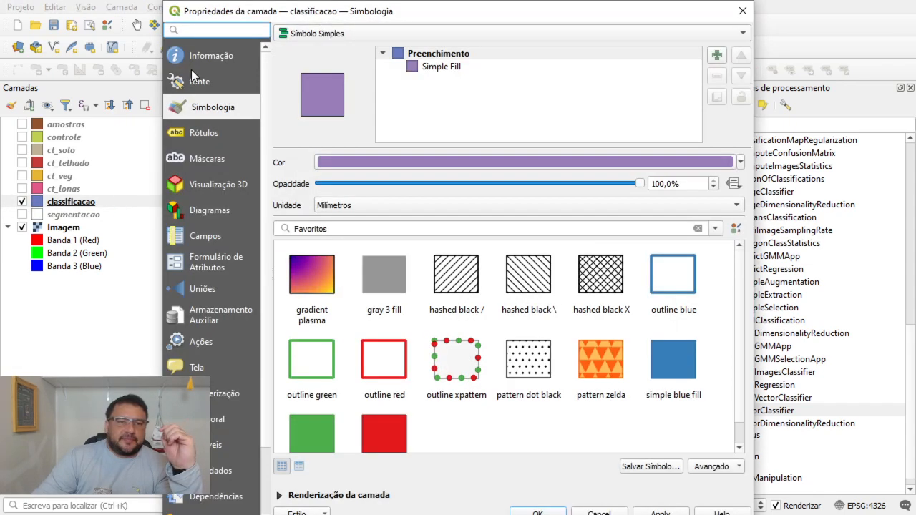
{"action": "left_click", "coordinate": [357, 34]}
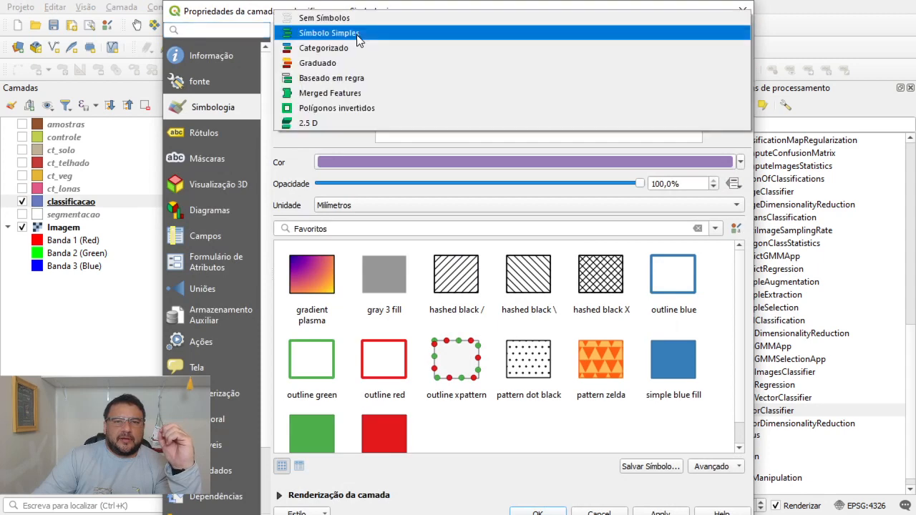
{"action": "left_click", "coordinate": [313, 46]}
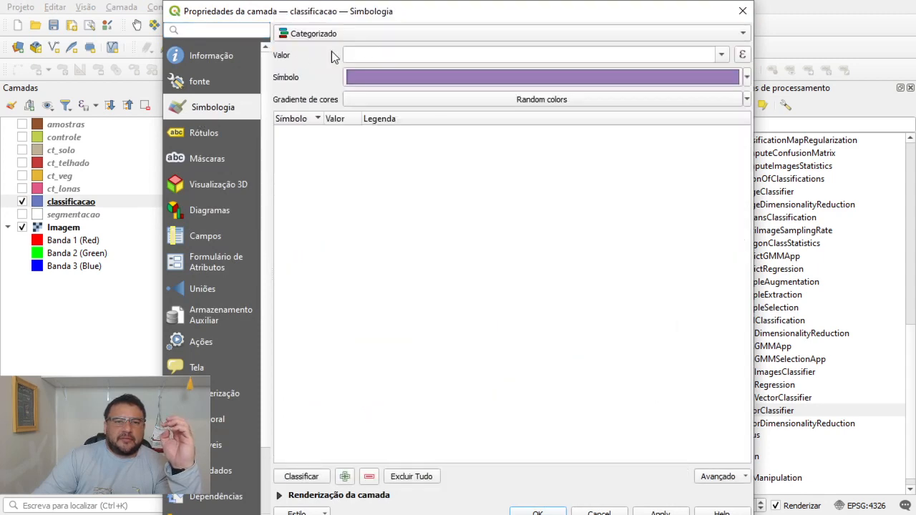
{"action": "left_click", "coordinate": [743, 11]}
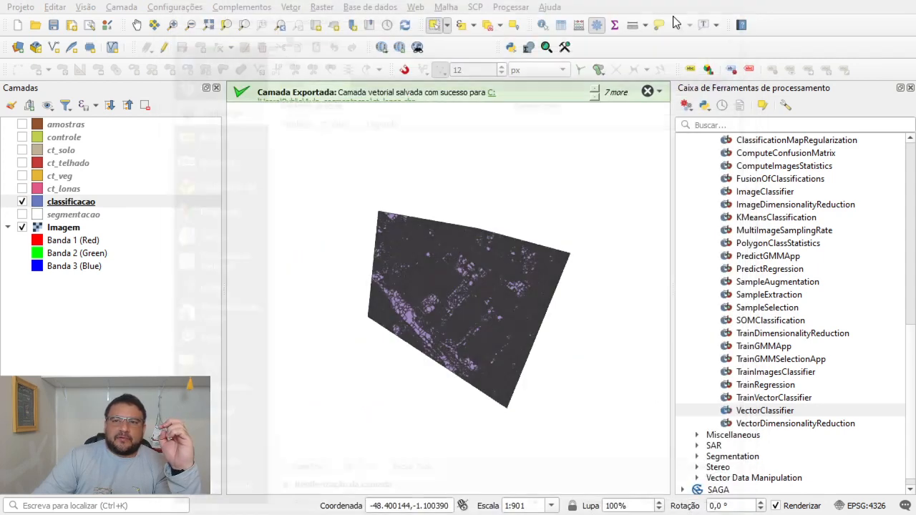
Categorize the classificacao layer's symbology by the predicted field and generate its classes.
{"action": "double_click", "coordinate": [85, 205]}
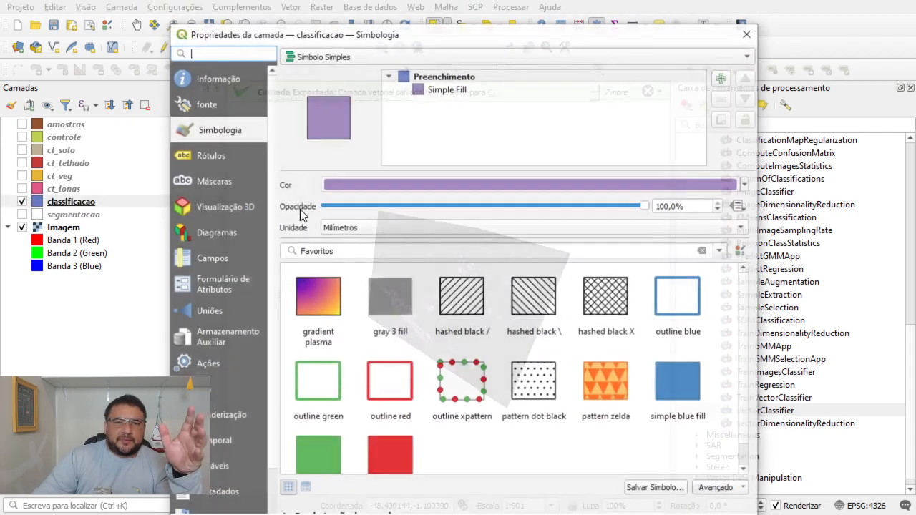
{"action": "left_click", "coordinate": [350, 56]}
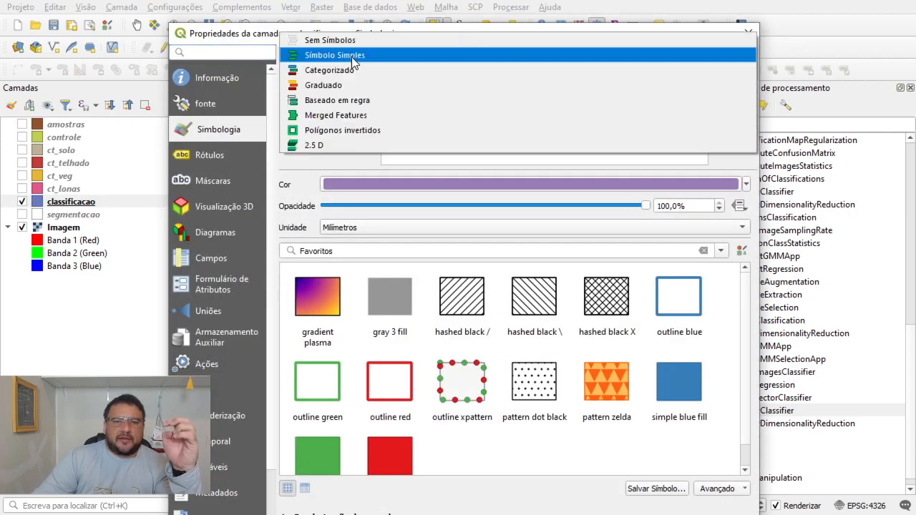
{"action": "left_click", "coordinate": [350, 69]}
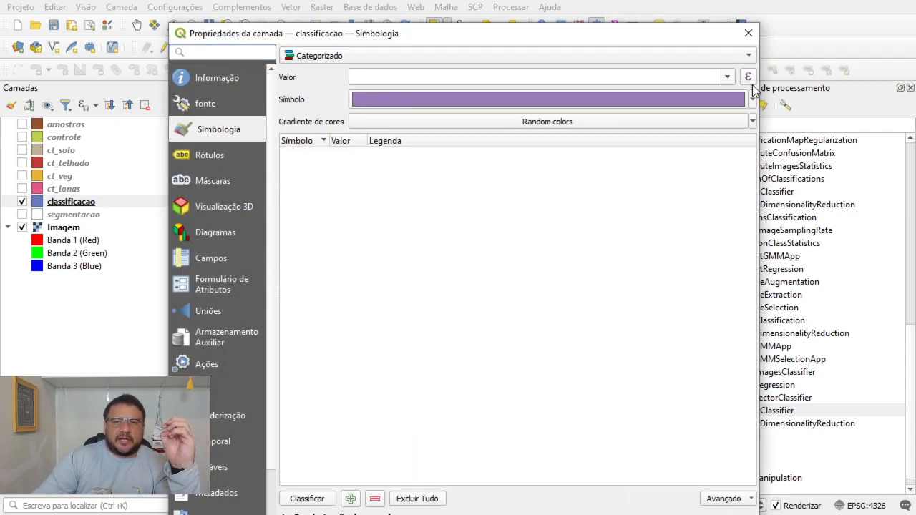
{"action": "left_click", "coordinate": [725, 76]}
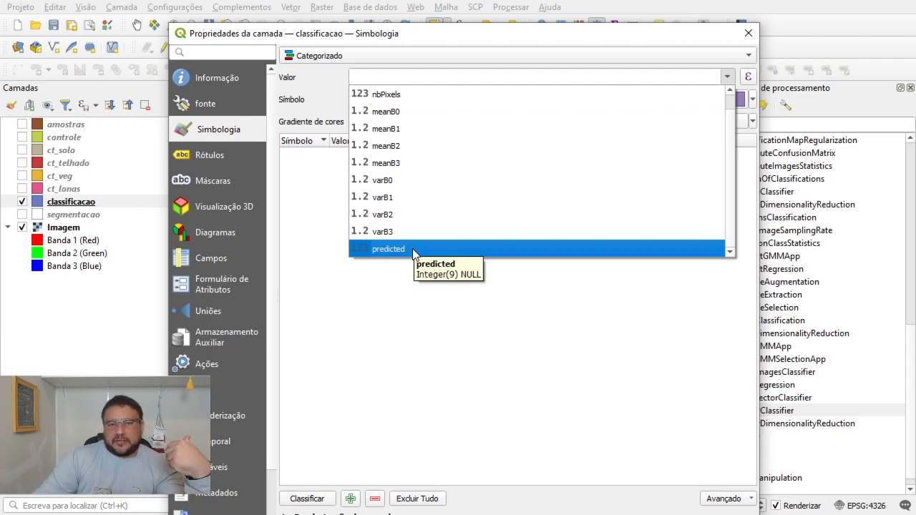
{"action": "left_click", "coordinate": [413, 250]}
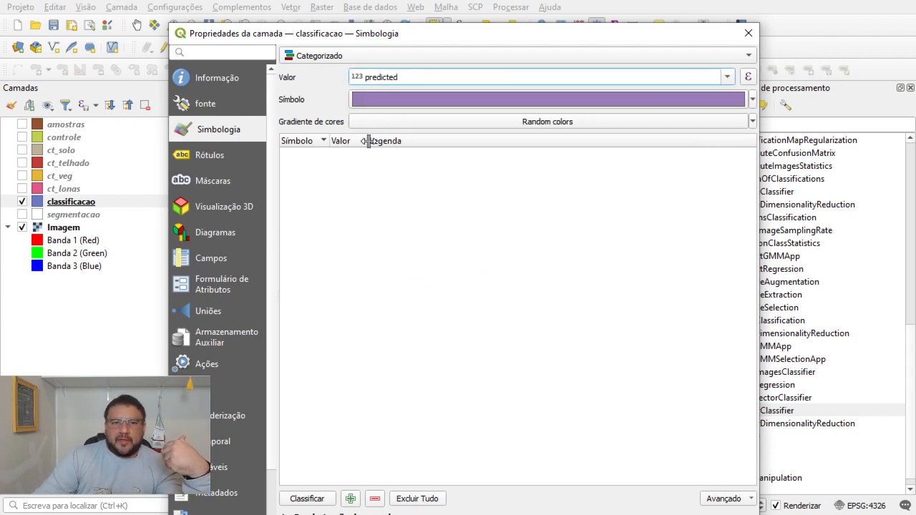
{"action": "left_click", "coordinate": [323, 500]}
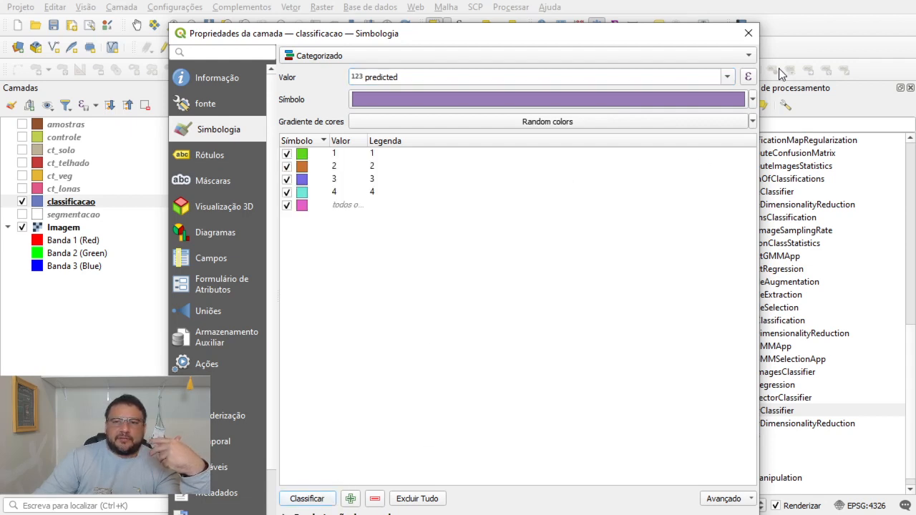
Set the stroke style of the class 2 Simple Fill symbol to Sem Caneta.
{"action": "left_click", "coordinate": [752, 100]}
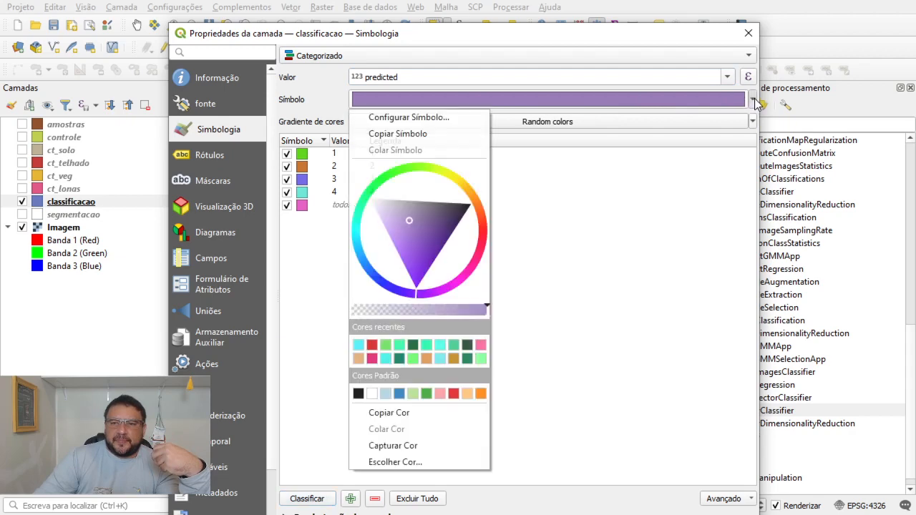
{"action": "left_click", "coordinate": [635, 166]}
{"action": "left_click", "coordinate": [625, 97]}
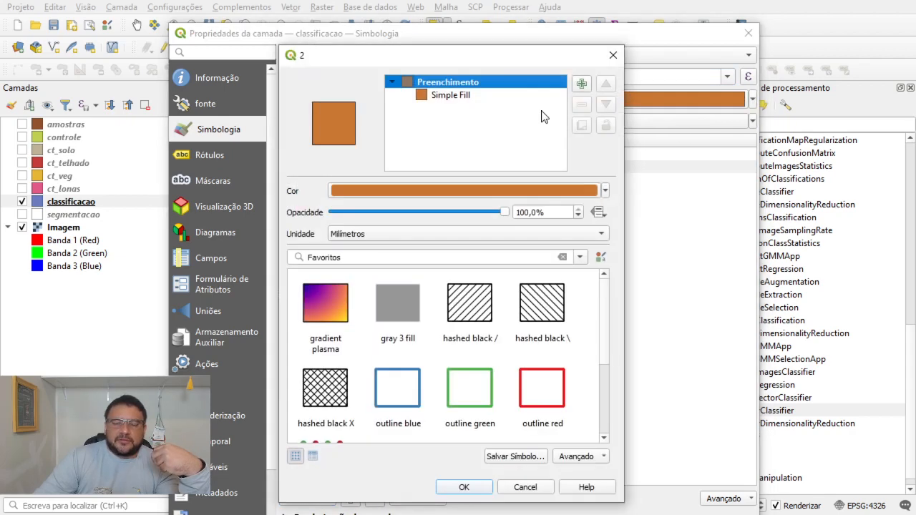
{"action": "left_click", "coordinate": [463, 101]}
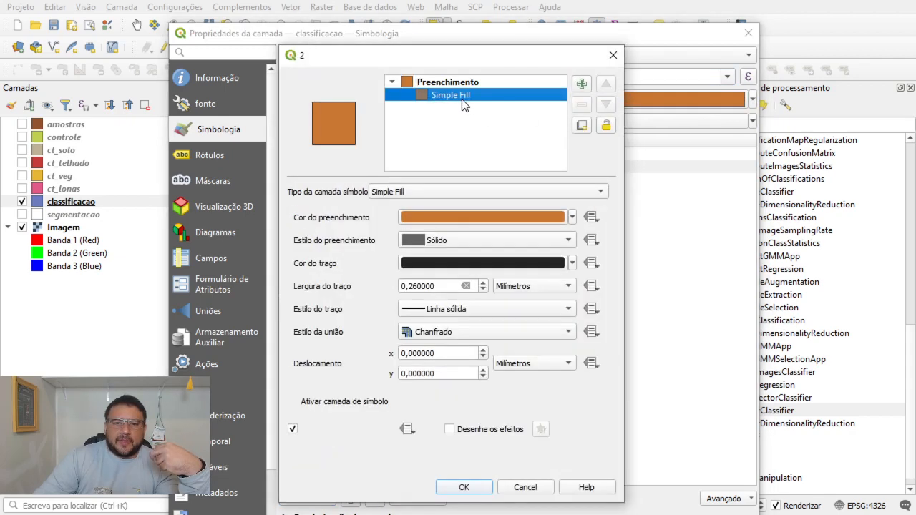
{"action": "left_click", "coordinate": [433, 309]}
{"action": "left_click", "coordinate": [433, 320]}
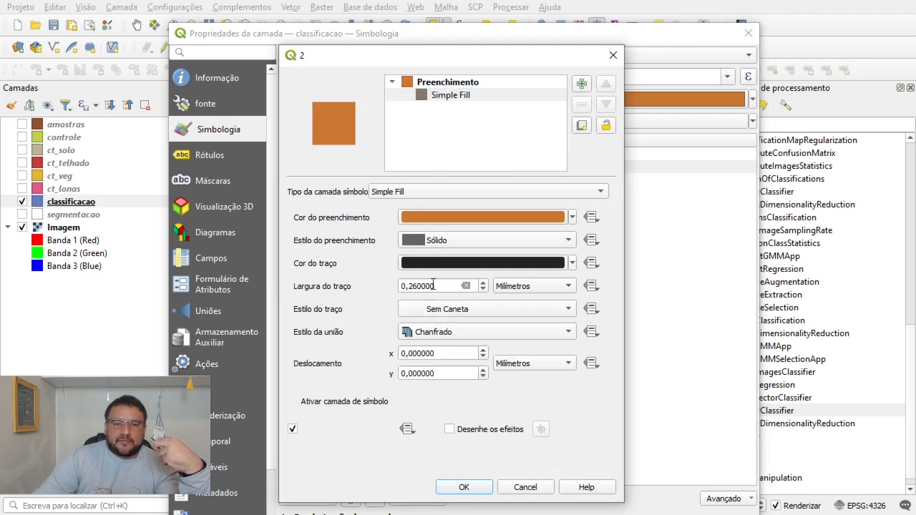
{"action": "left_click", "coordinate": [464, 487]}
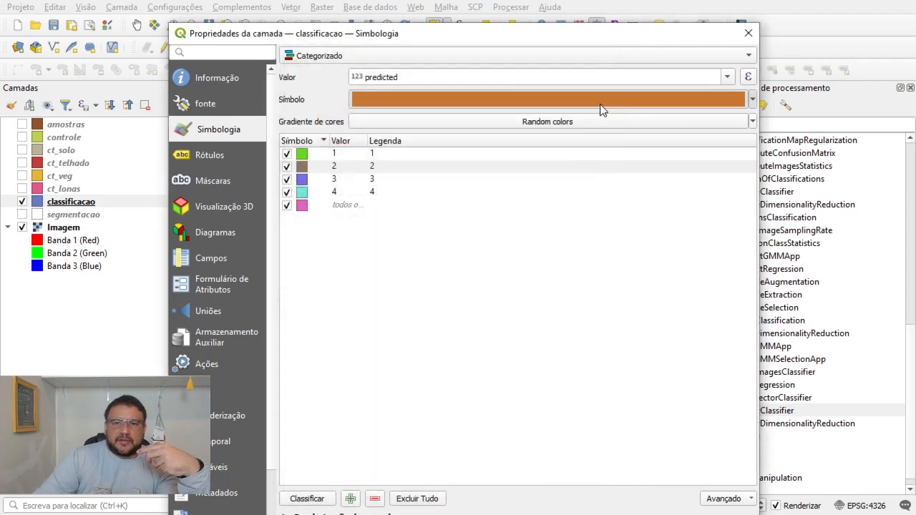
Switch the class 2 fill's stroke style to Linha sólida and back to Sem Caneta.
{"action": "left_click", "coordinate": [599, 106]}
{"action": "left_click", "coordinate": [450, 98]}
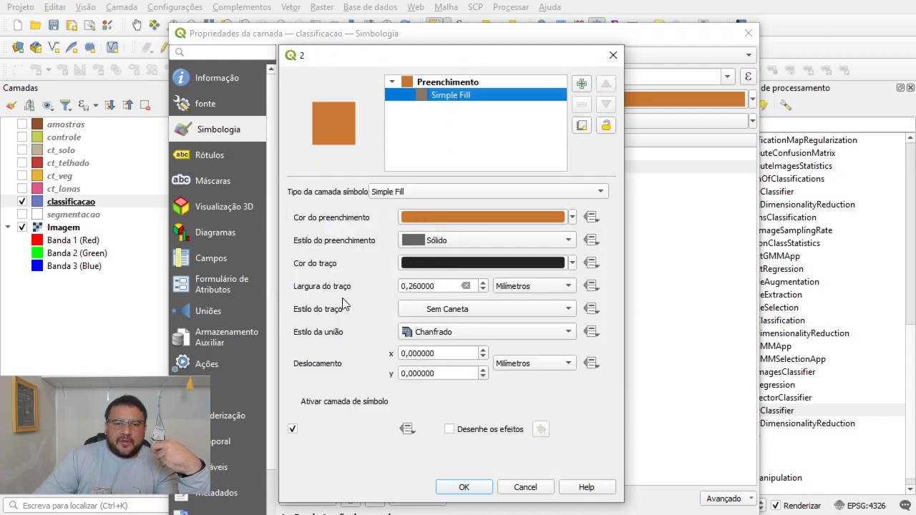
{"action": "left_click", "coordinate": [426, 316]}
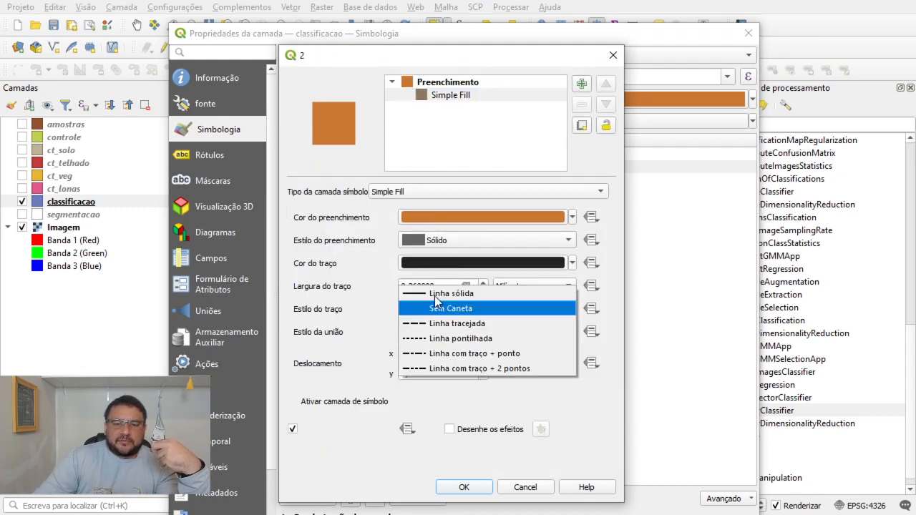
{"action": "left_click", "coordinate": [438, 294]}
{"action": "left_click", "coordinate": [441, 313]}
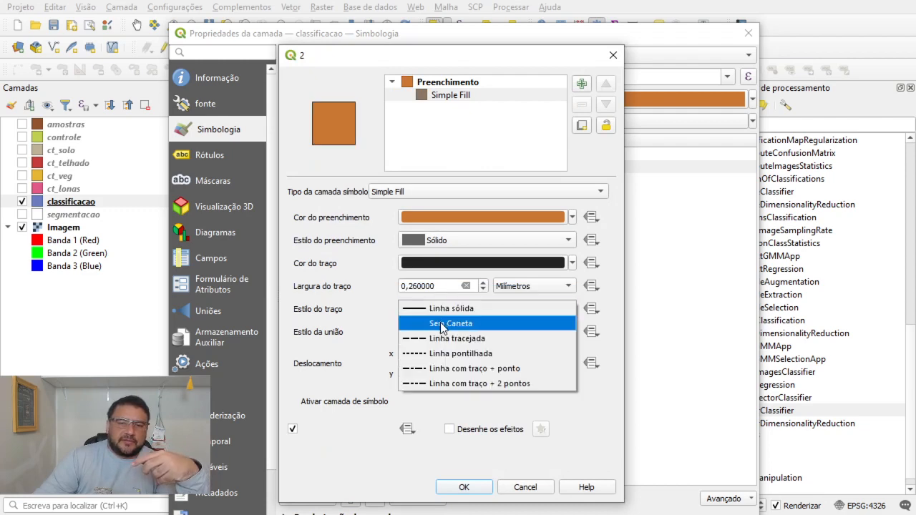
{"action": "left_click", "coordinate": [444, 324]}
{"action": "left_click", "coordinate": [470, 491]}
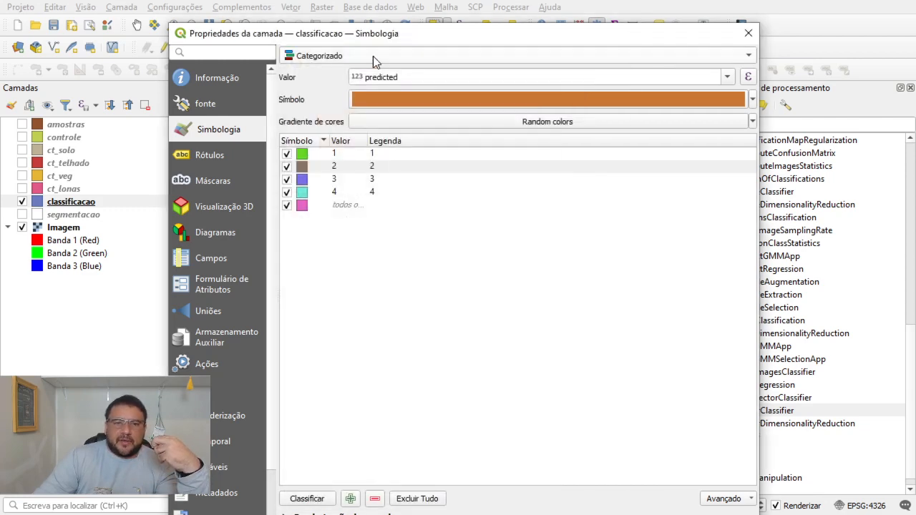
Set the stroke style of the Simple Fill in the symbol shared by all classes to Sem Caneta.
{"action": "left_click", "coordinate": [304, 463]}
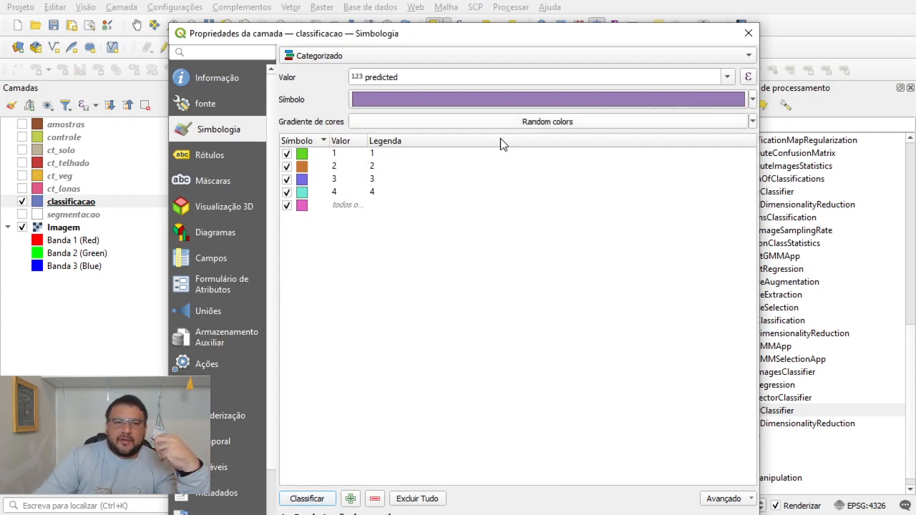
{"action": "left_click", "coordinate": [659, 99]}
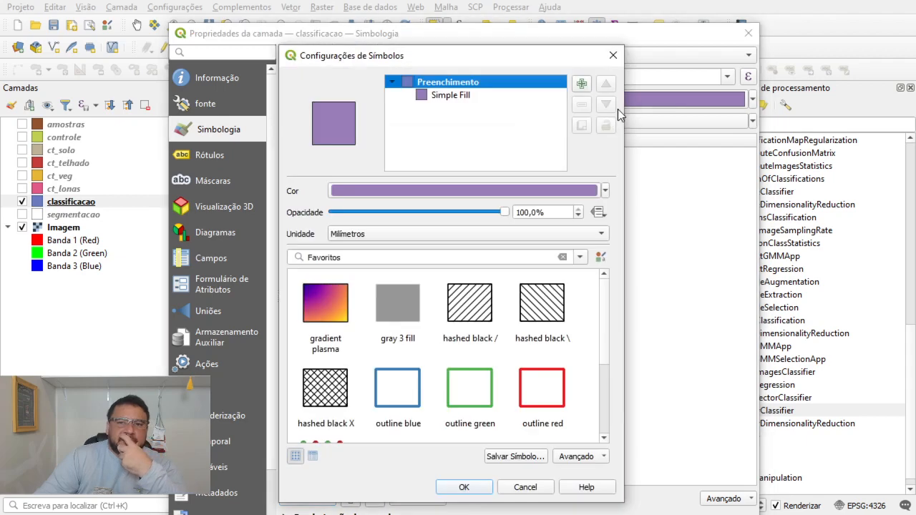
{"action": "left_click", "coordinate": [465, 94]}
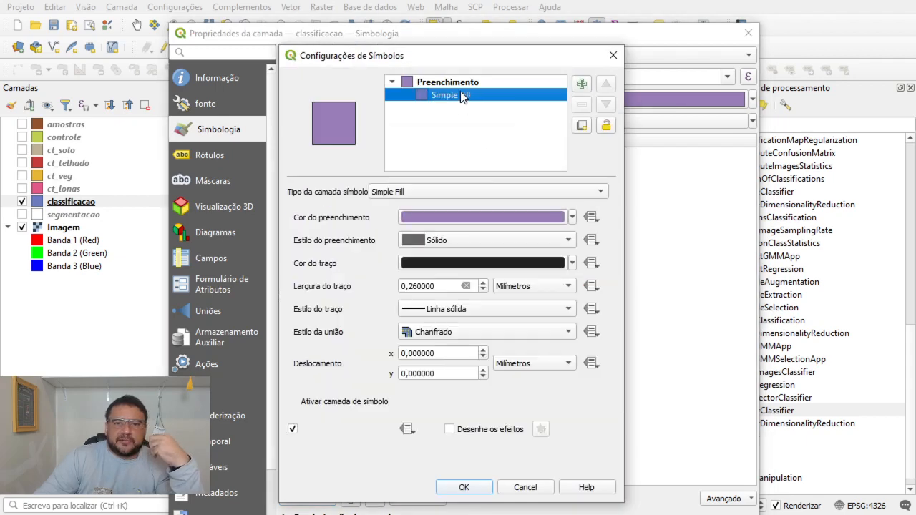
{"action": "left_click", "coordinate": [423, 308]}
{"action": "left_click", "coordinate": [424, 321]}
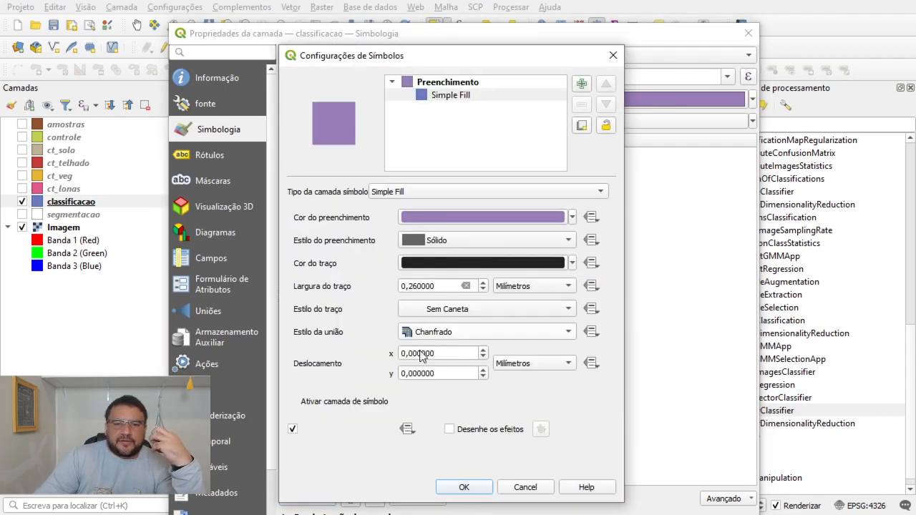
{"action": "left_click", "coordinate": [464, 487]}
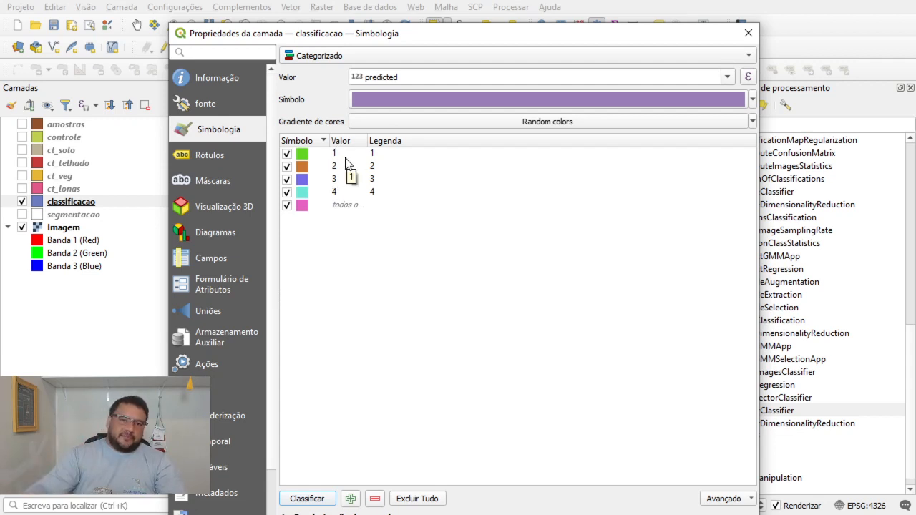
Label the legend entries of classes 1 to 4 as SOLO, TELHADO, VEGETAÇÃO and LONAS.
{"action": "double_click", "coordinate": [391, 154]}
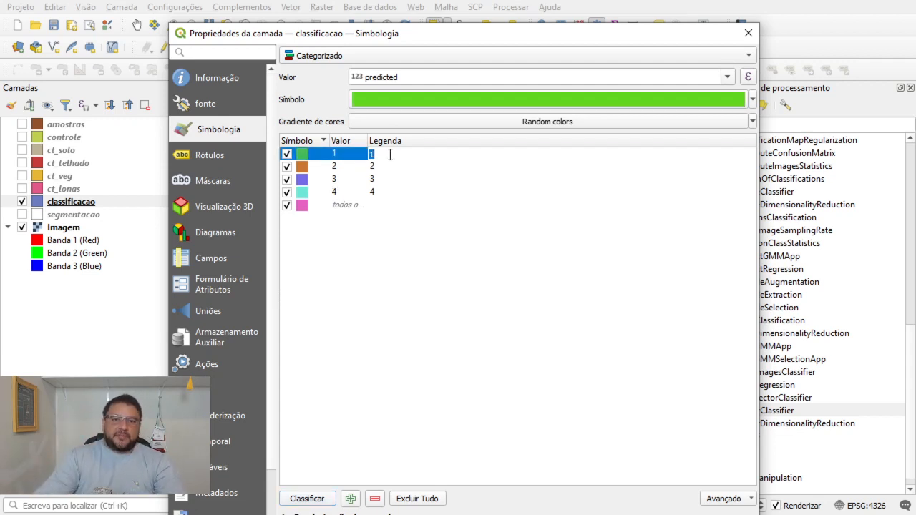
{"action": "key", "text": "Caps_Lock"}
{"action": "type", "text": "SOLO"}
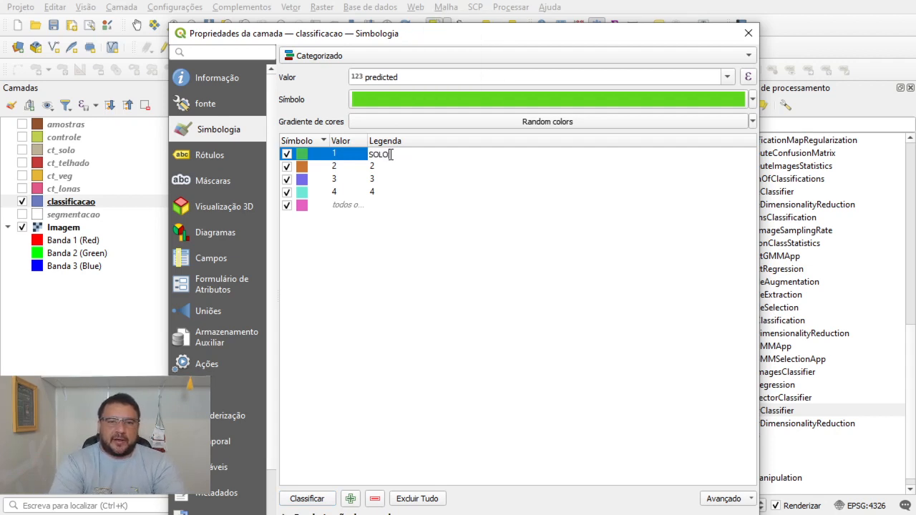
{"action": "key", "text": "Return"}
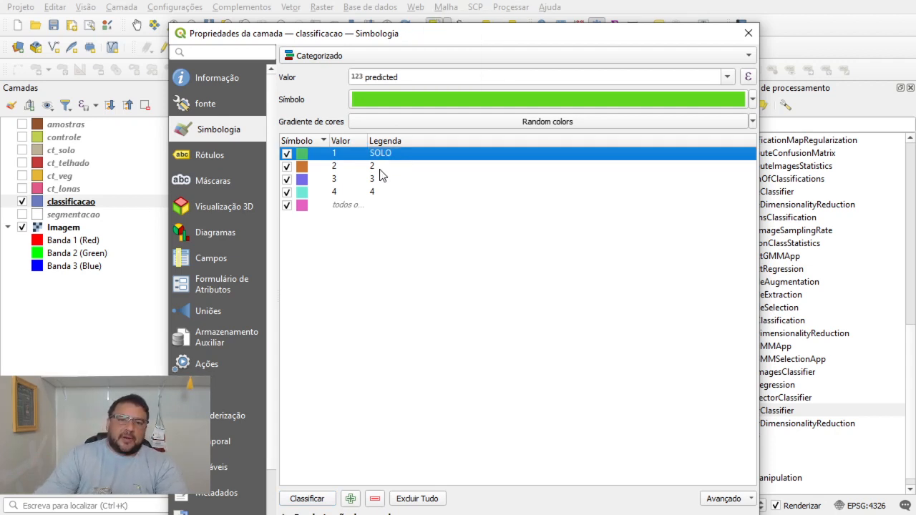
{"action": "double_click", "coordinate": [379, 166]}
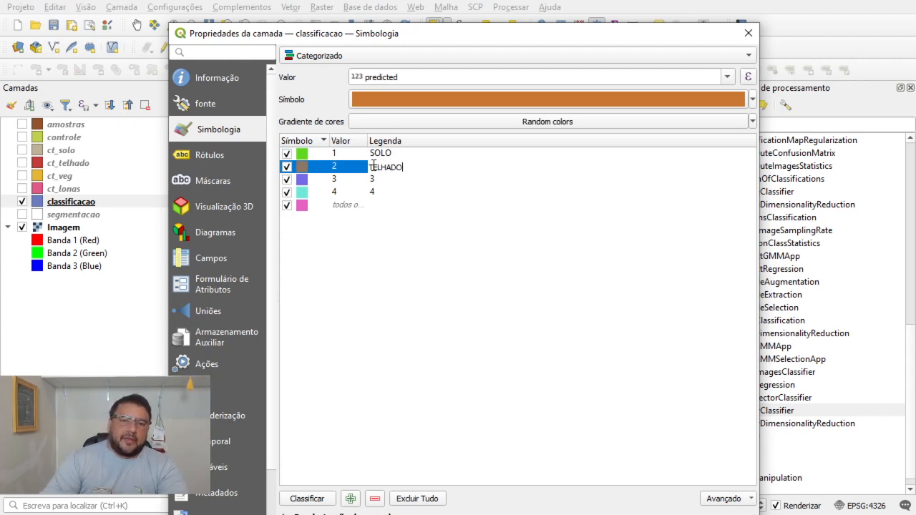
{"action": "double_click", "coordinate": [388, 180]}
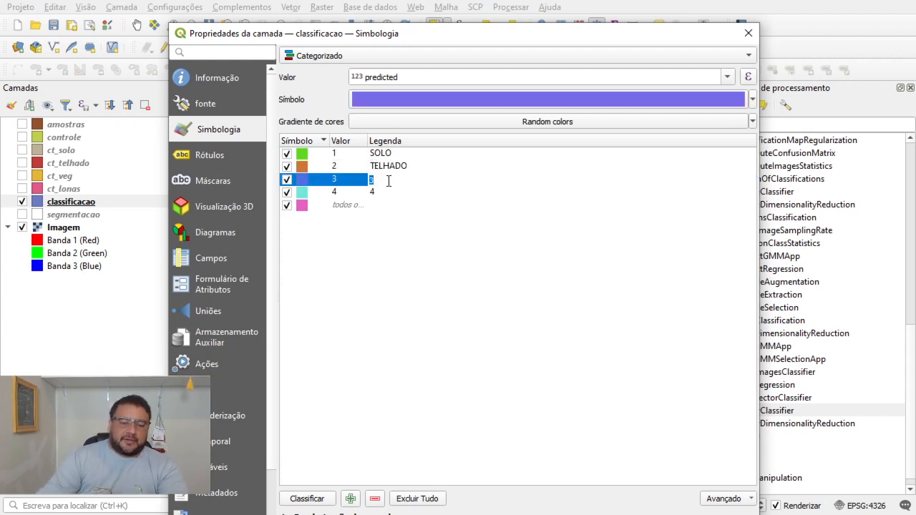
{"action": "type", "text": "VEGETAÇÃO"}
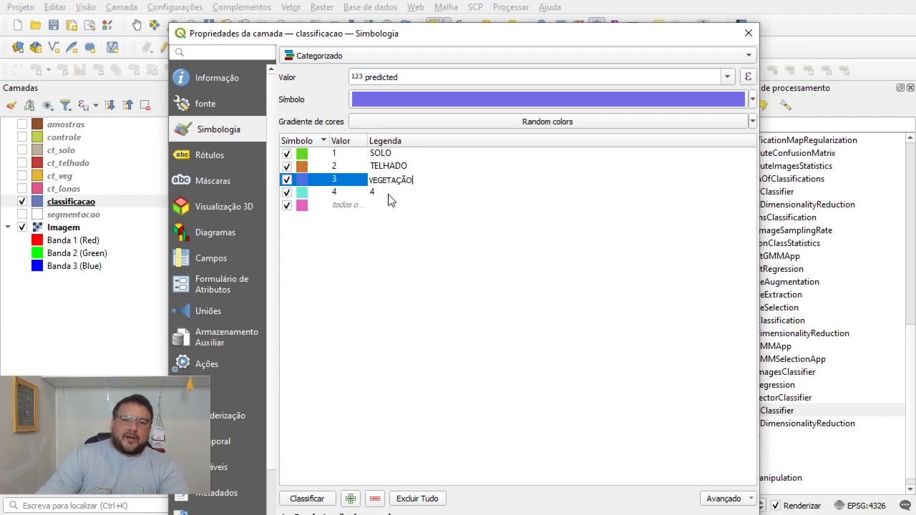
{"action": "double_click", "coordinate": [390, 191]}
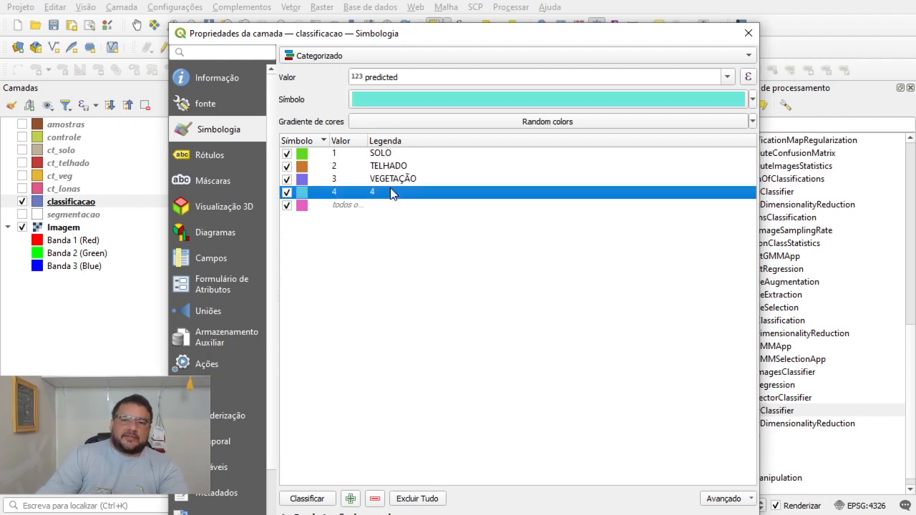
{"action": "type", "text": "LONAS"}
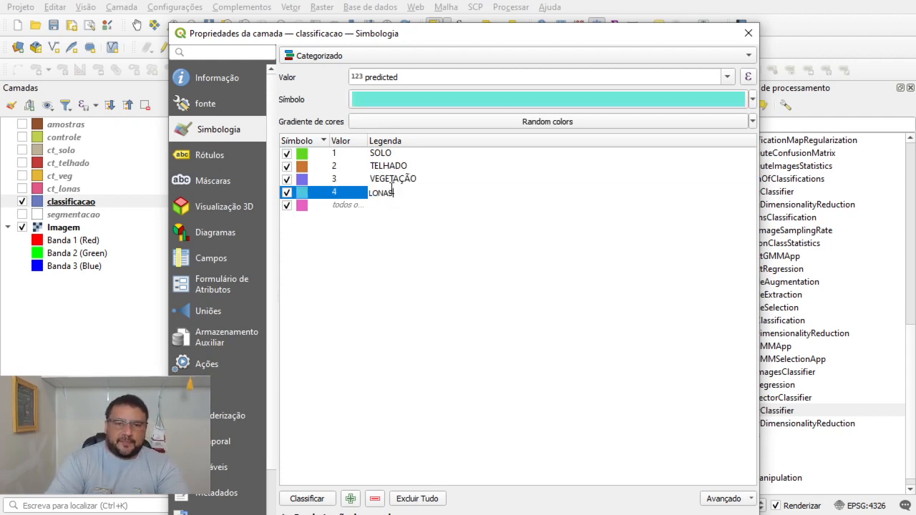
{"action": "key", "text": "Return"}
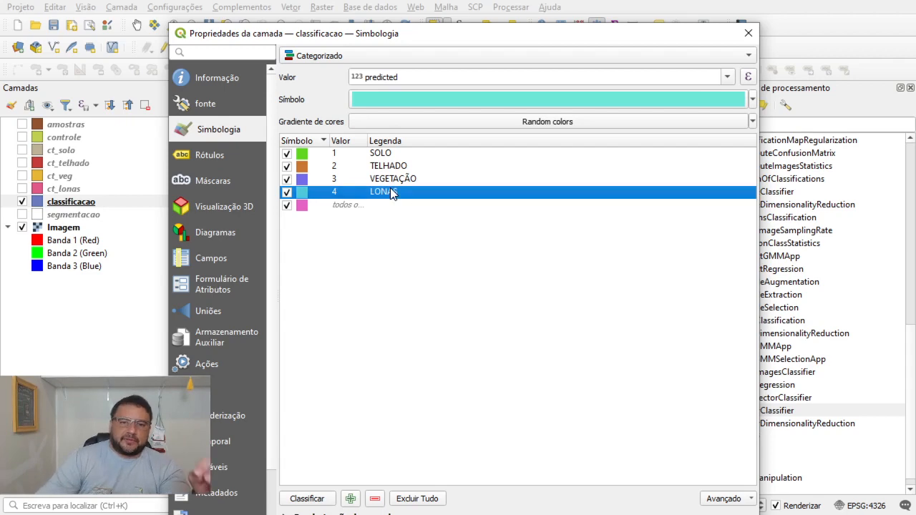
Set the VEGETAÇÃO class's fill color to green #1bd563.
{"action": "left_click", "coordinate": [302, 184]}
{"action": "double_click", "coordinate": [302, 185]}
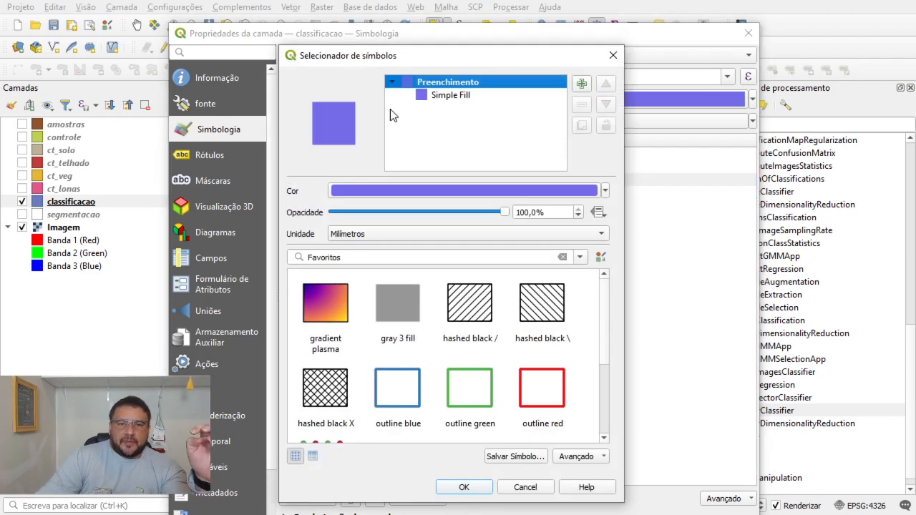
{"action": "left_click", "coordinate": [403, 189]}
{"action": "left_click", "coordinate": [353, 185]}
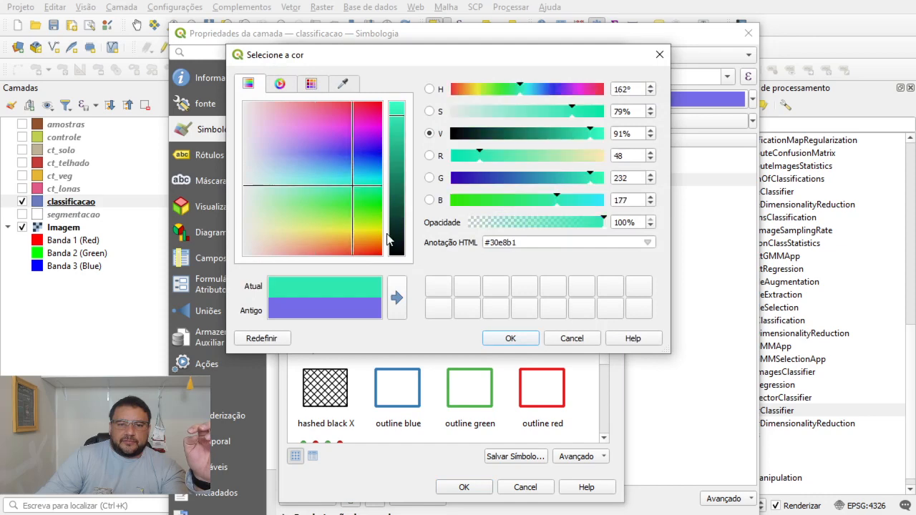
{"action": "left_click", "coordinate": [531, 133]}
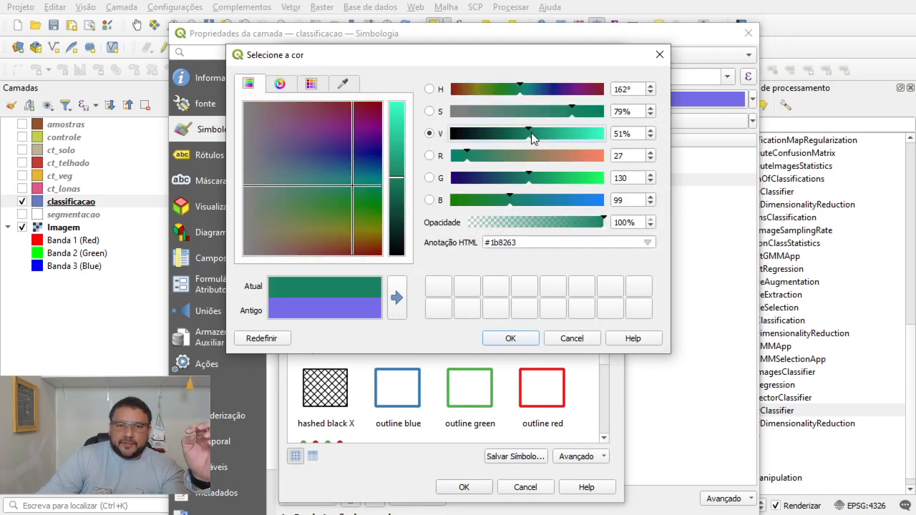
{"action": "left_click", "coordinate": [579, 177]}
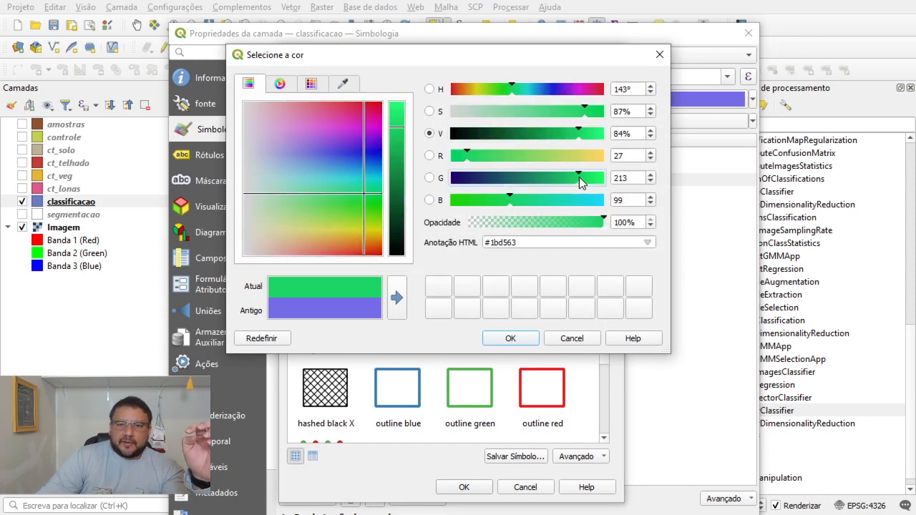
{"action": "left_click", "coordinate": [530, 342]}
{"action": "left_click", "coordinate": [467, 489]}
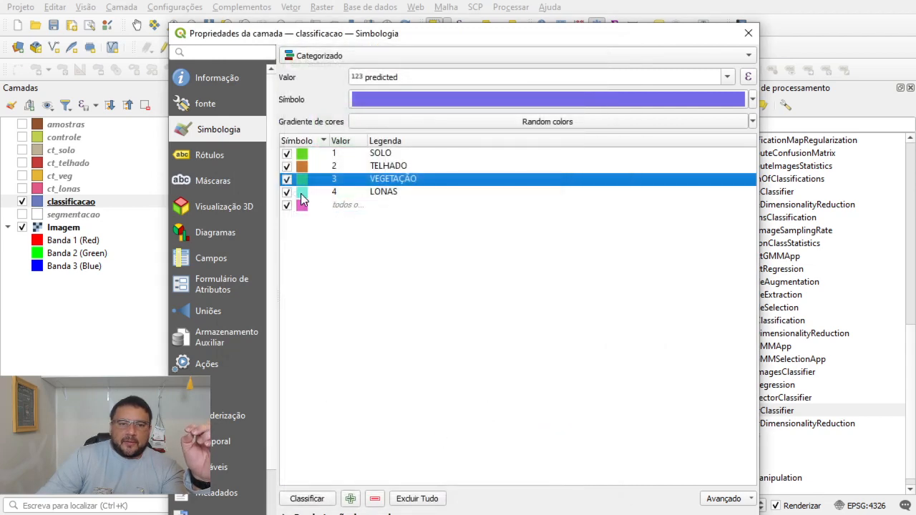
Set the SOLO class's fill color to orange and apply the categorized symbology to the classificacao layer.
{"action": "double_click", "coordinate": [349, 154]}
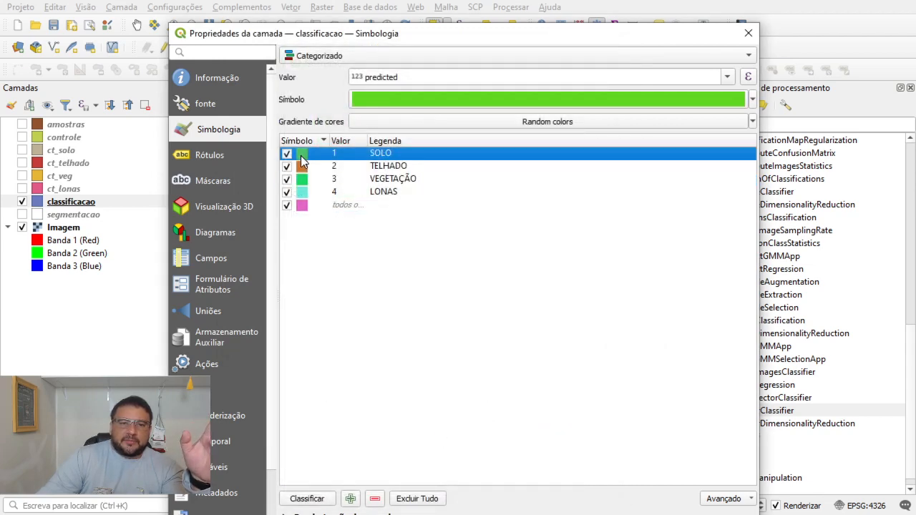
{"action": "left_click", "coordinate": [438, 97]}
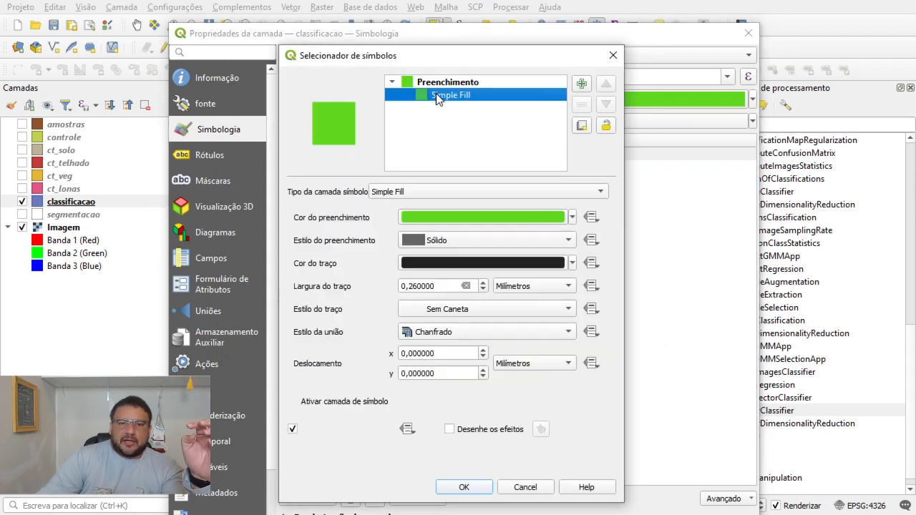
{"action": "left_click", "coordinate": [462, 216]}
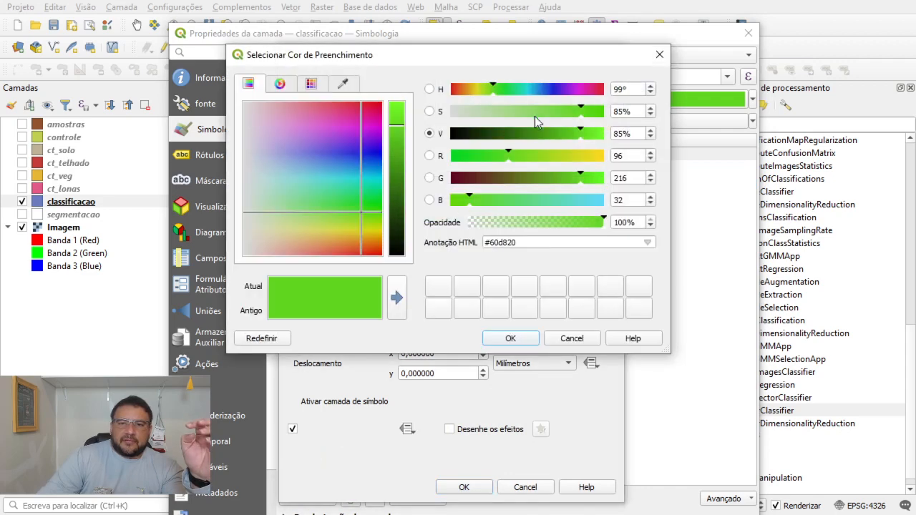
{"action": "left_click", "coordinate": [599, 156]}
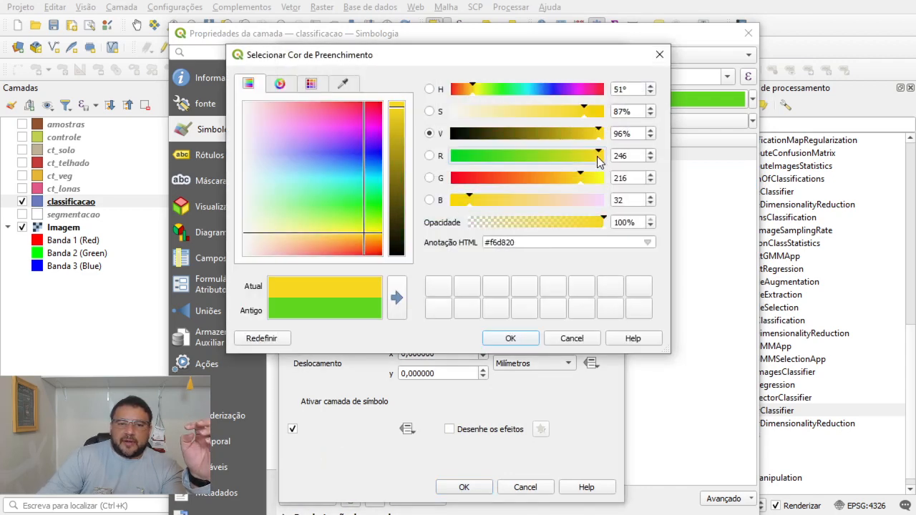
{"action": "left_click", "coordinate": [542, 179]}
{"action": "left_click", "coordinate": [511, 338]}
{"action": "left_click", "coordinate": [464, 486]}
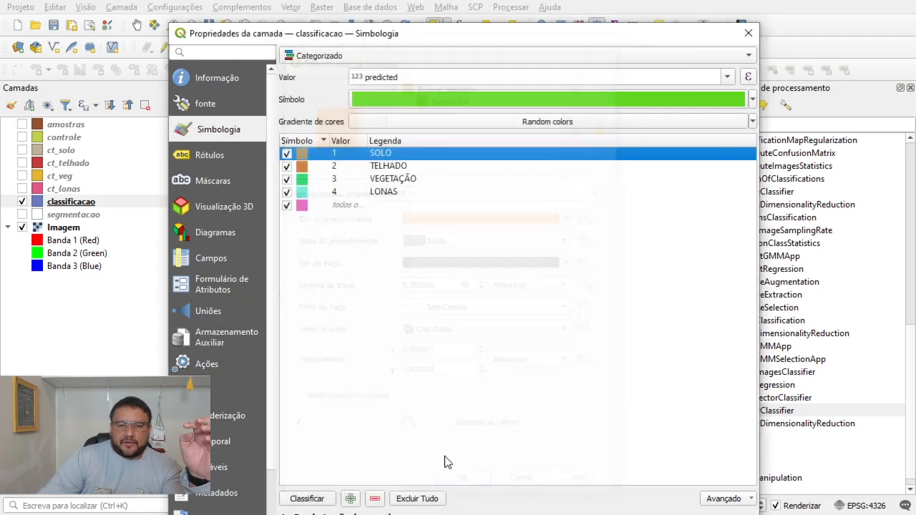
{"action": "mouse_move", "coordinate": [558, 27]}
{"action": "left_mouse_down"}
{"action": "mouse_move", "coordinate": [555, 18]}
{"action": "mouse_move", "coordinate": [570, 66]}
{"action": "mouse_move", "coordinate": [575, 26]}
{"action": "left_mouse_up"}
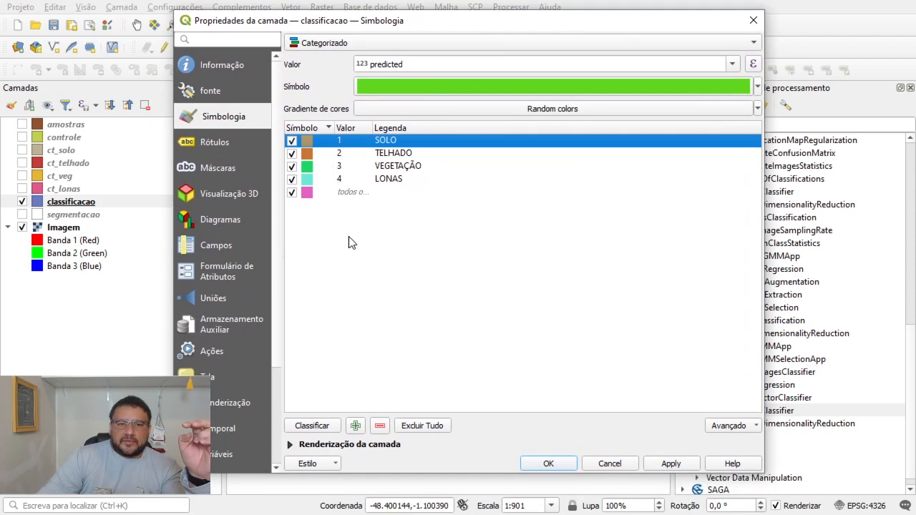
{"action": "left_click", "coordinate": [563, 462]}
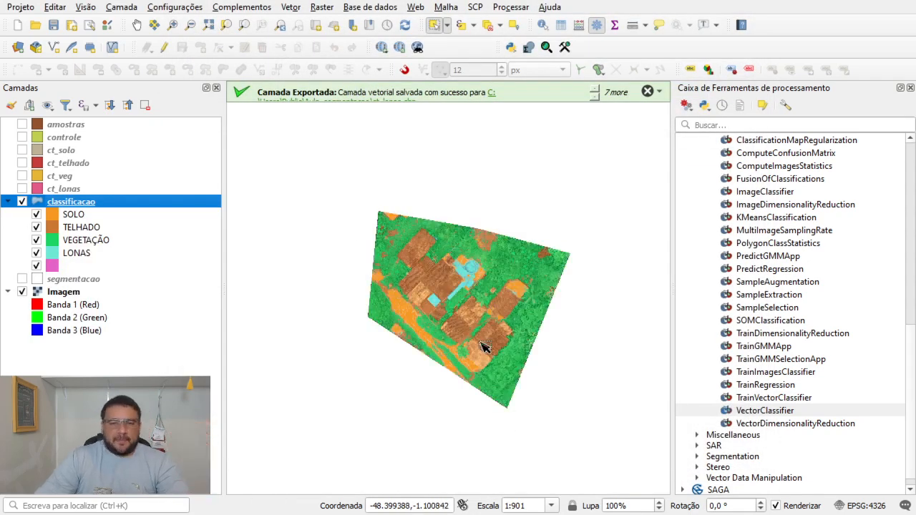
Compare the isolated TELHADO patch near the area's northeast corner with the image by hiding and reshowing the classificacao layer.
{"action": "scroll", "coordinate": [484, 339], "scroll_direction": "up", "scroll_amount": 2}
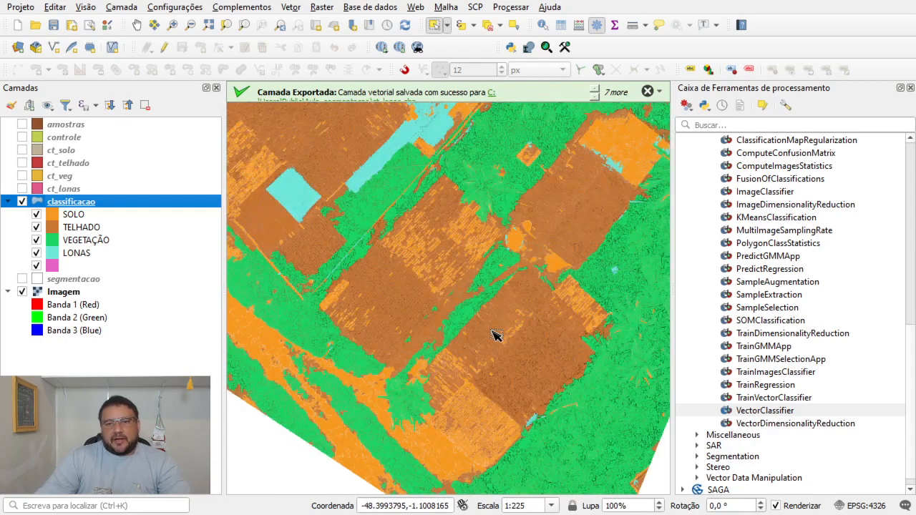
{"action": "scroll", "coordinate": [496, 336], "scroll_direction": "down", "scroll_amount": 1}
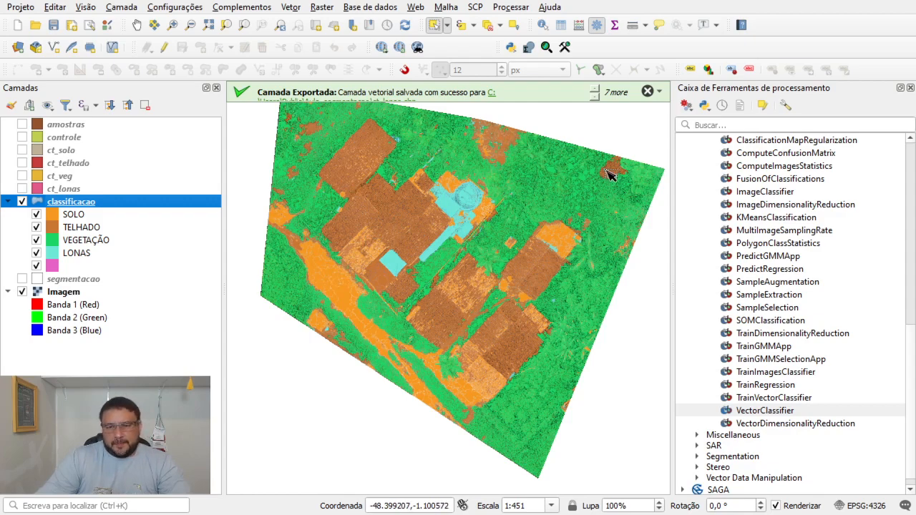
{"action": "scroll", "coordinate": [621, 172], "scroll_direction": "up", "scroll_amount": 2}
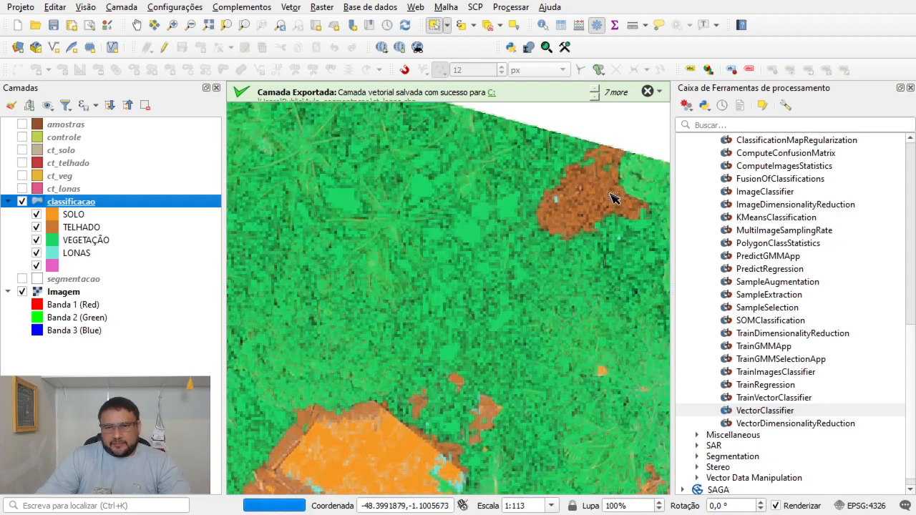
{"action": "scroll", "coordinate": [612, 199], "scroll_direction": "up", "scroll_amount": 1}
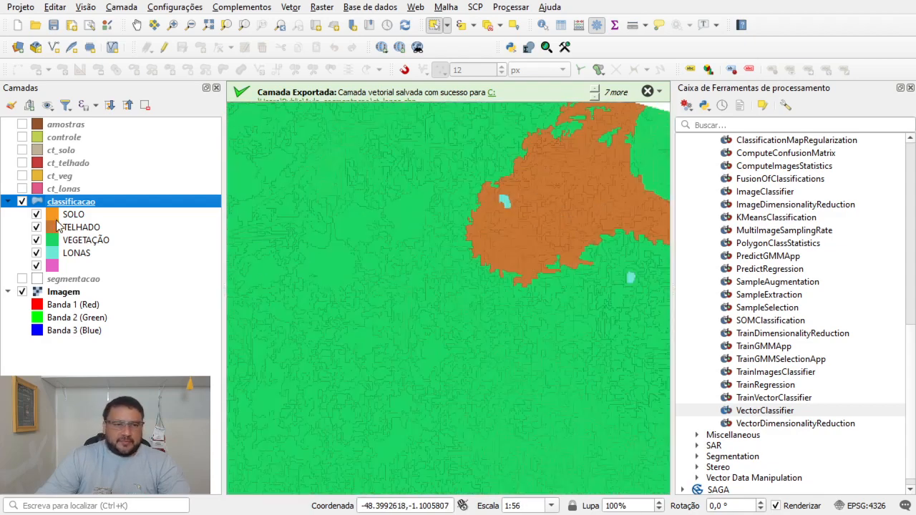
{"action": "left_click", "coordinate": [23, 202]}
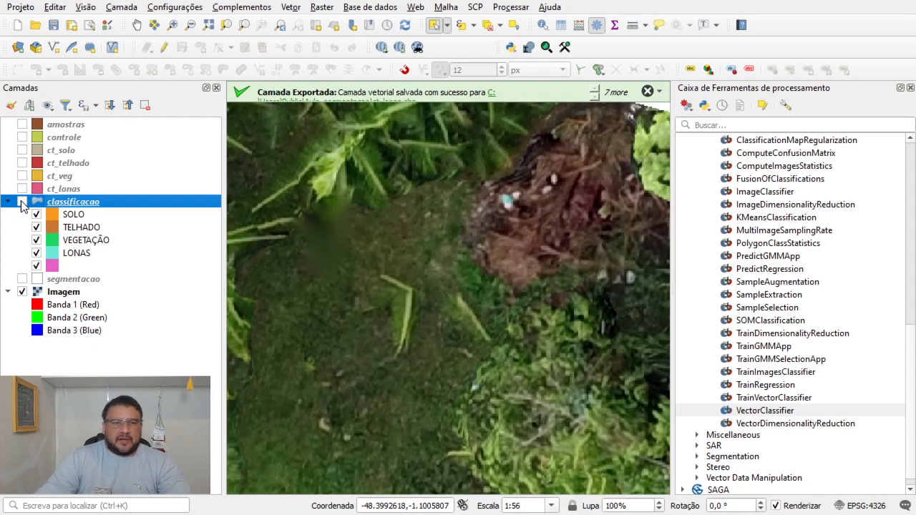
{"action": "left_click", "coordinate": [22, 202]}
{"action": "left_click", "coordinate": [37, 215]}
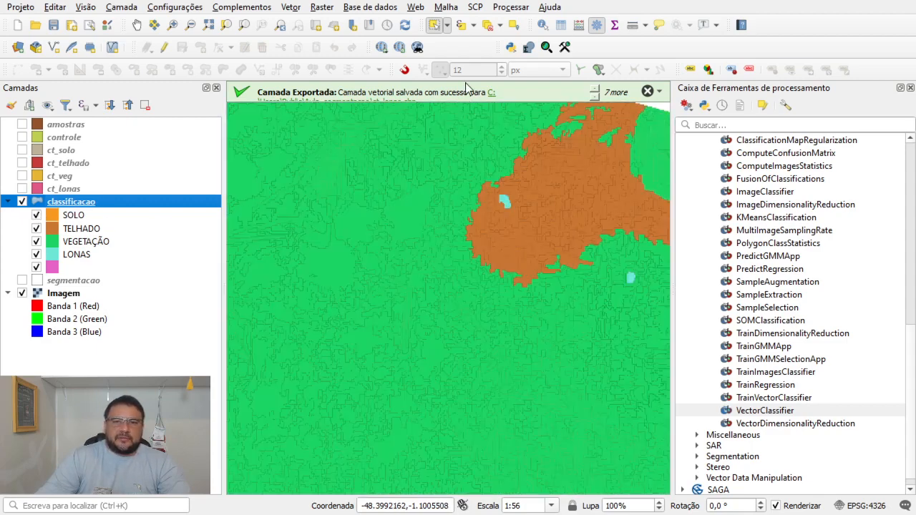
Identify a segment inside the northeast TELHADO patch to check its predicted class.
{"action": "left_click", "coordinate": [543, 27]}
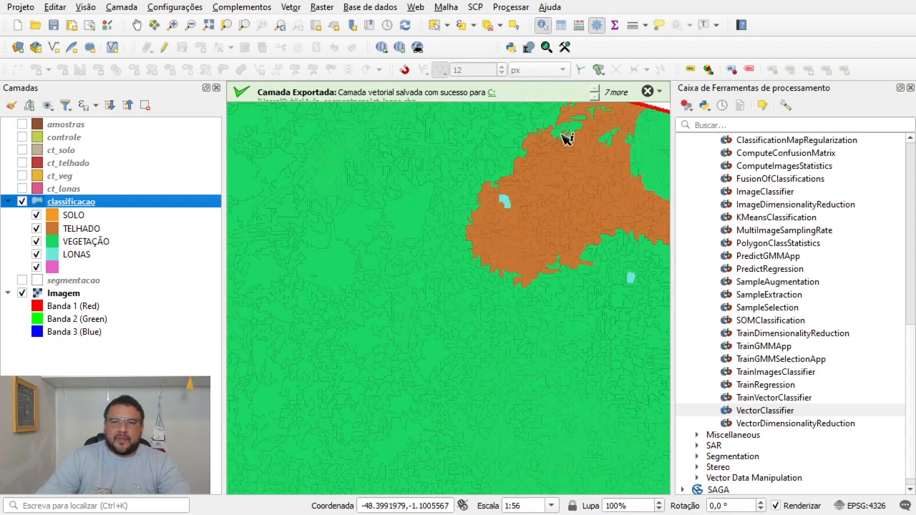
{"action": "left_click", "coordinate": [558, 199]}
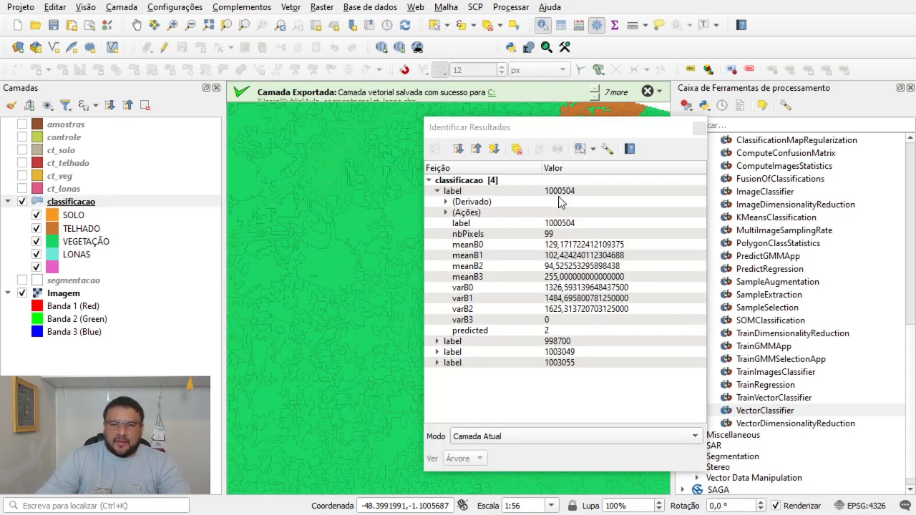
{"action": "left_click", "coordinate": [700, 127]}
Examine the classified map around the eastern building and its surrounding vegetation for misclassified SOLO, TELHADO and LONAS segments.
{"action": "scroll", "coordinate": [591, 210], "scroll_direction": "down", "scroll_amount": 1}
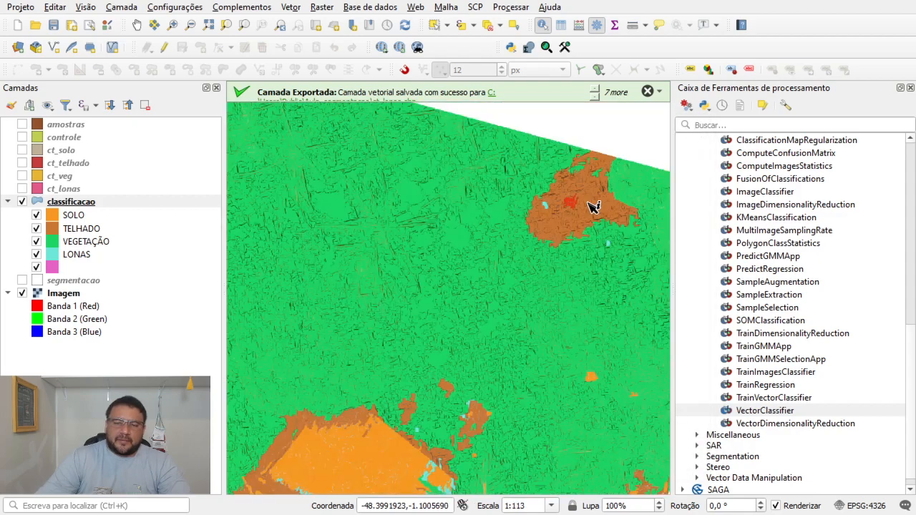
{"action": "left_click_drag", "start_coordinate": [594, 205], "coordinate": [544, 194]}
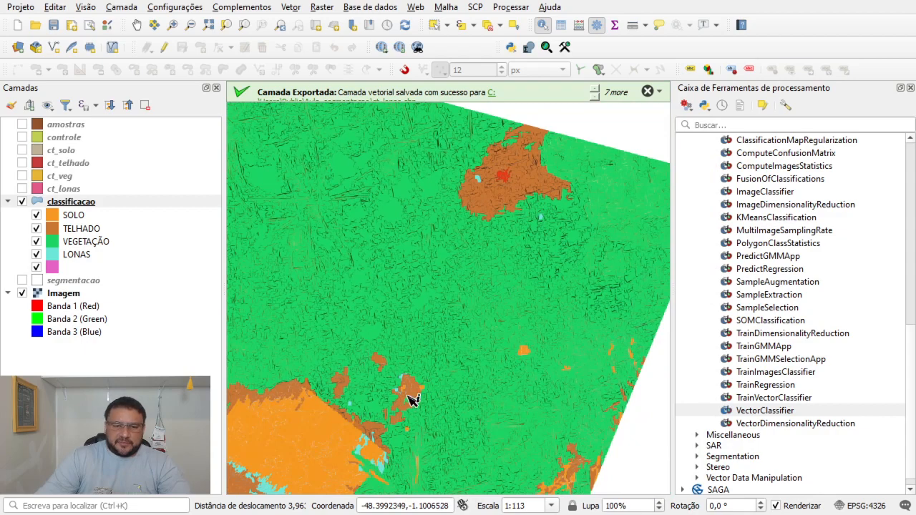
{"action": "left_click_drag", "start_coordinate": [484, 300], "coordinate": [546, 207]}
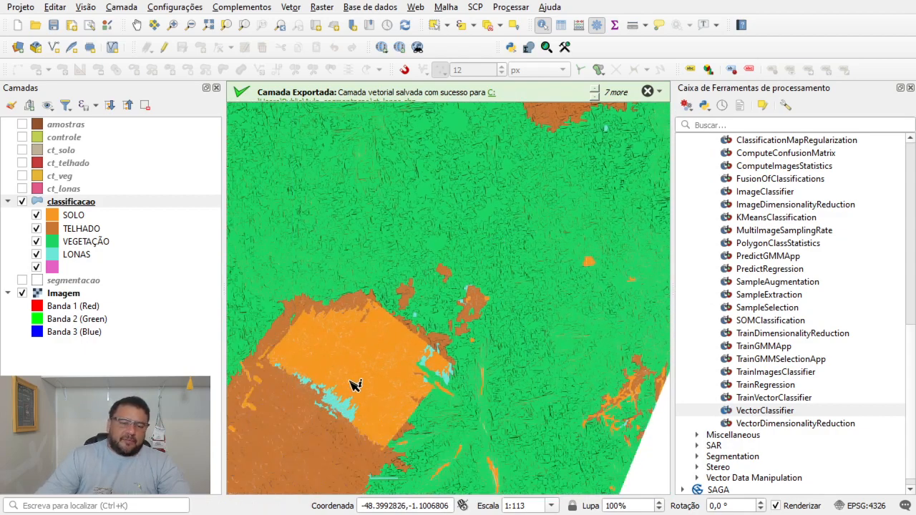
{"action": "scroll", "coordinate": [339, 415], "scroll_direction": "up", "scroll_amount": 2}
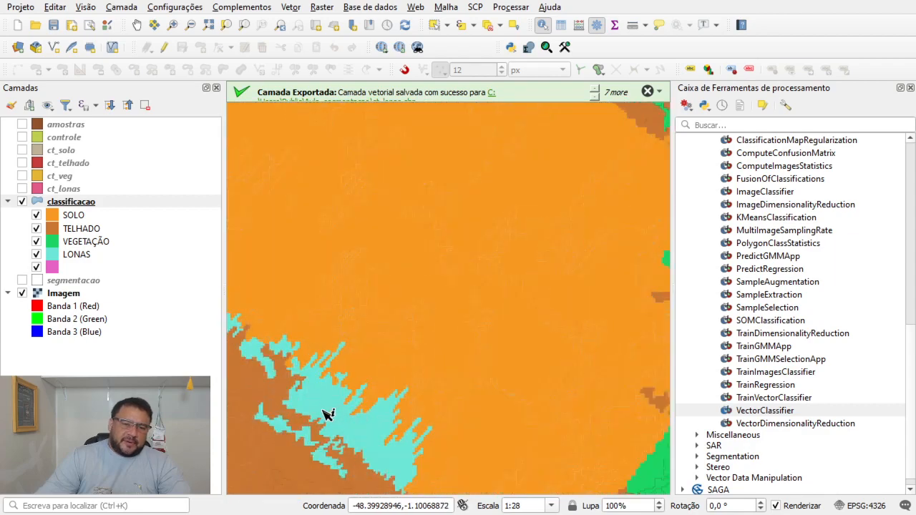
{"action": "scroll", "coordinate": [380, 381], "scroll_direction": "down", "scroll_amount": 2}
{"action": "scroll", "coordinate": [419, 343], "scroll_direction": "down", "scroll_amount": 2}
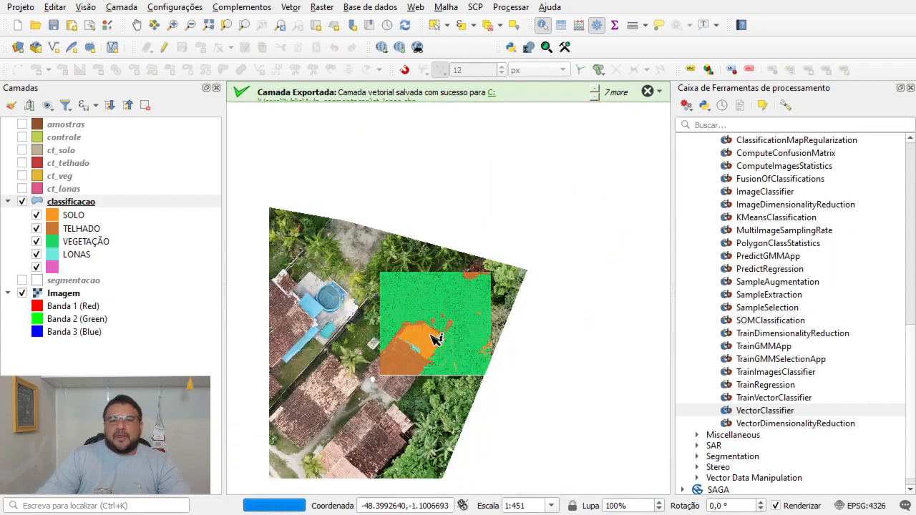
{"action": "left_click_drag", "start_coordinate": [401, 321], "coordinate": [522, 301]}
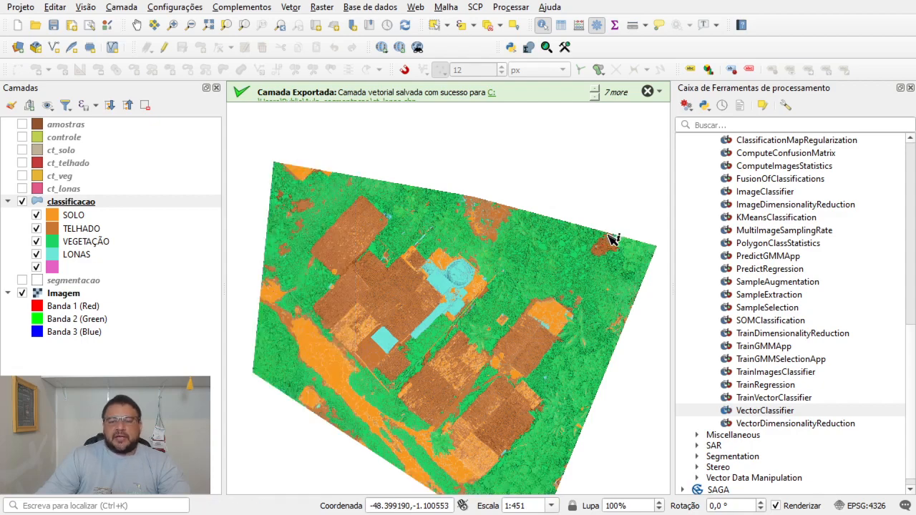
Select the classificacao segments covering and surrounding the northeast TELHADO patch with the freehand selection tool (Feições através de traço livre).
{"action": "scroll", "coordinate": [620, 247], "scroll_direction": "up", "scroll_amount": 2}
{"action": "scroll", "coordinate": [620, 247], "scroll_direction": "up", "scroll_amount": 1}
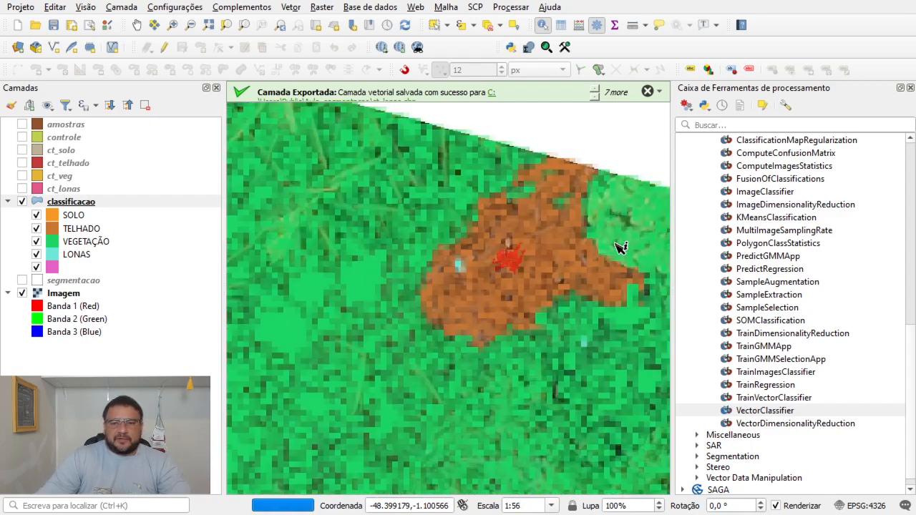
{"action": "left_click_drag", "start_coordinate": [590, 246], "coordinate": [505, 242]}
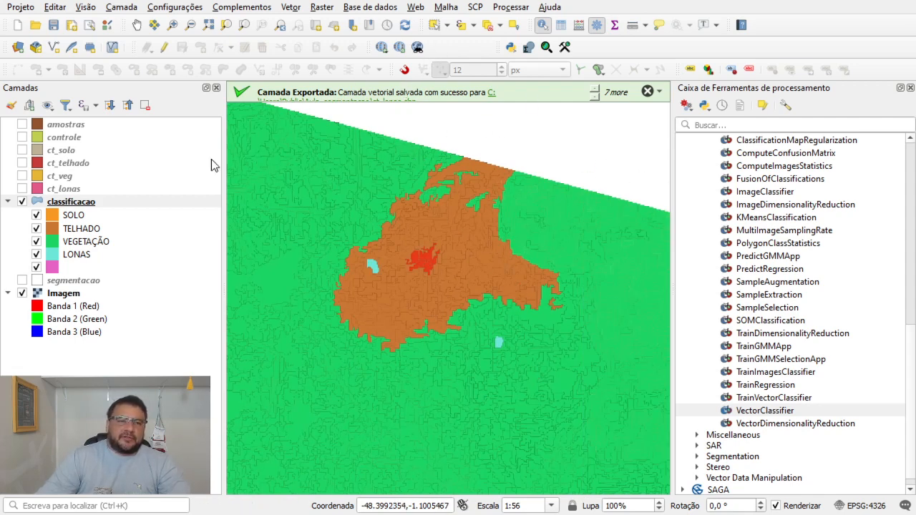
{"action": "left_click", "coordinate": [97, 205]}
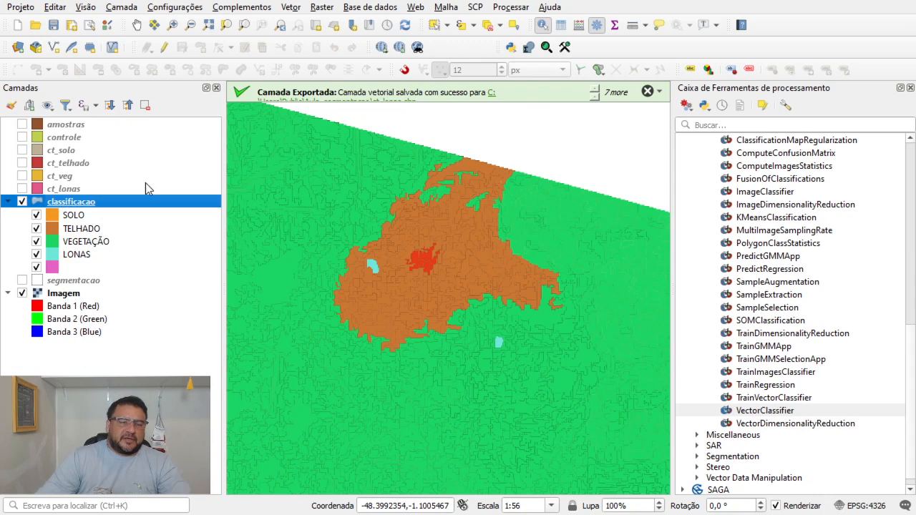
{"action": "left_click", "coordinate": [448, 25]}
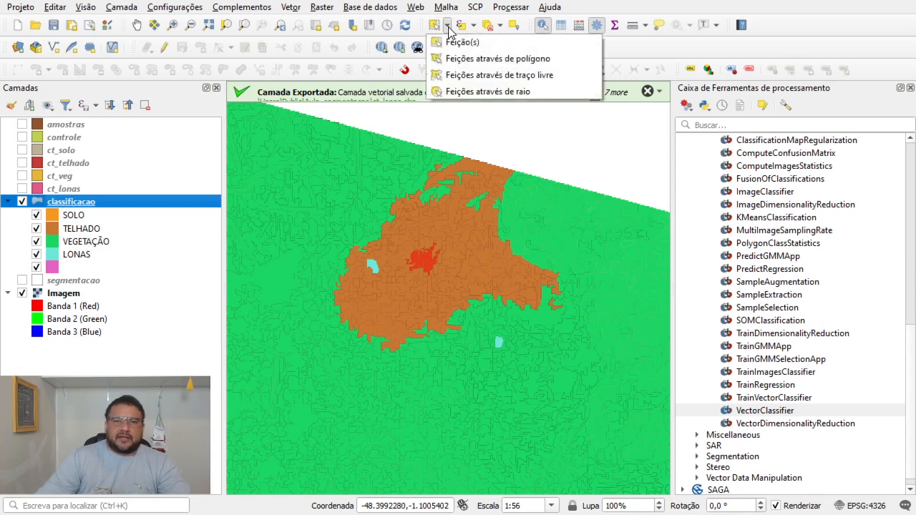
{"action": "left_click", "coordinate": [496, 76]}
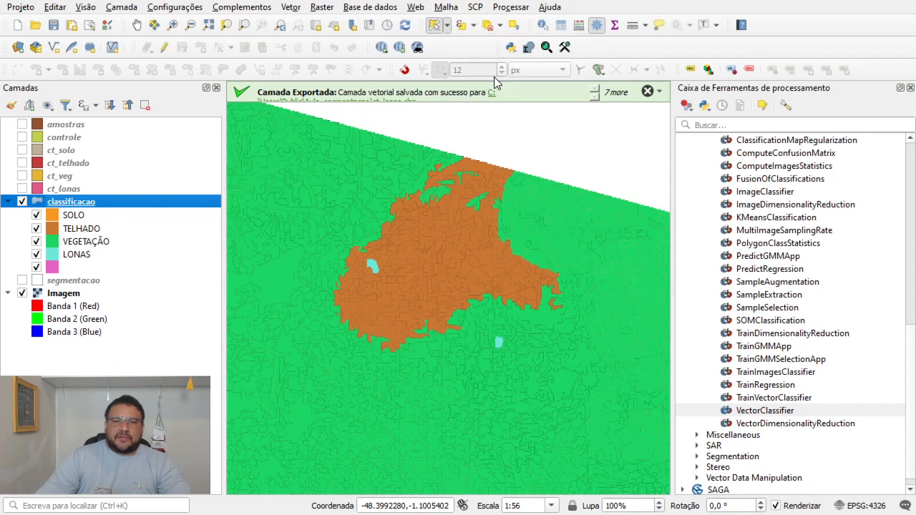
{"action": "left_click", "coordinate": [491, 124]}
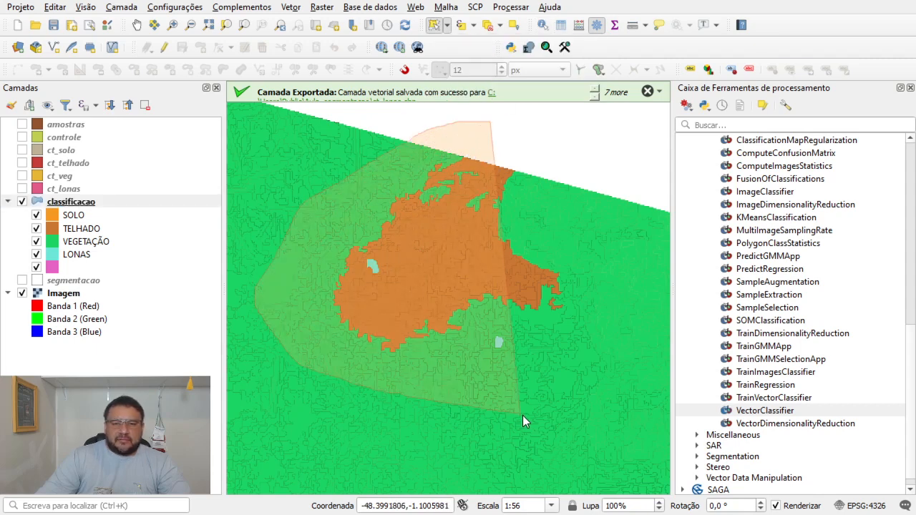
{"action": "left_click", "coordinate": [535, 148]}
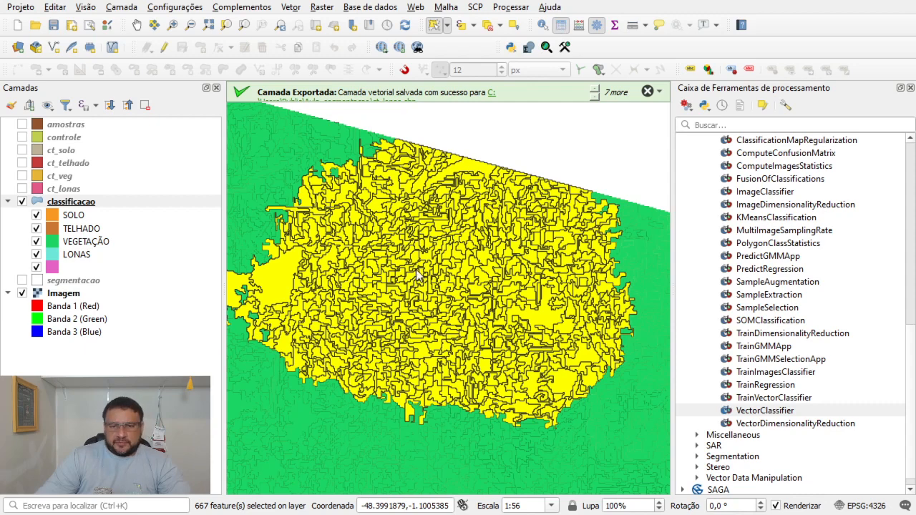
Show only the selected features in the classificacao attribute table and review their predicted values.
{"action": "key", "text": "F6"}
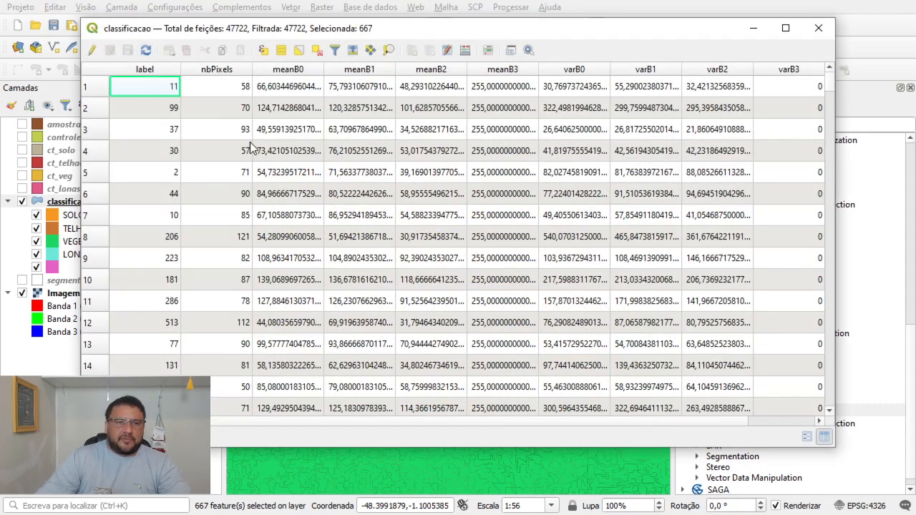
{"action": "left_click", "coordinate": [138, 437]}
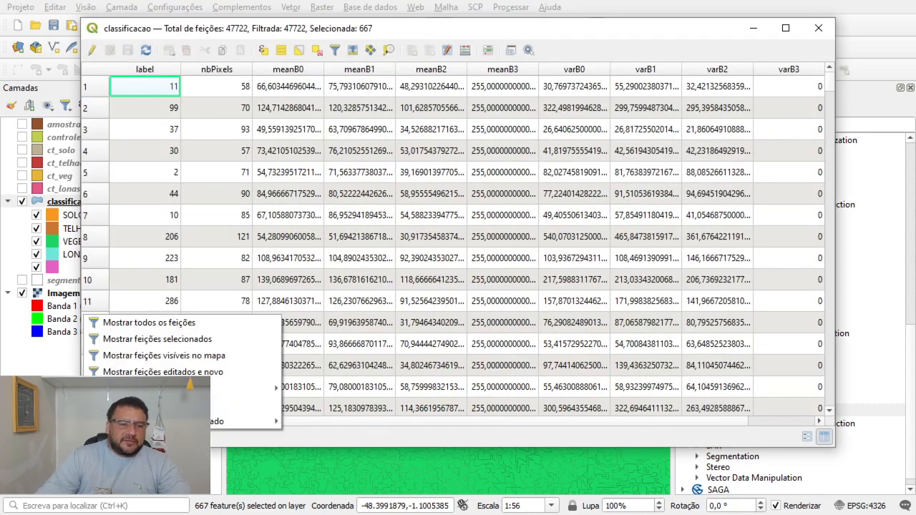
{"action": "left_click", "coordinate": [172, 340]}
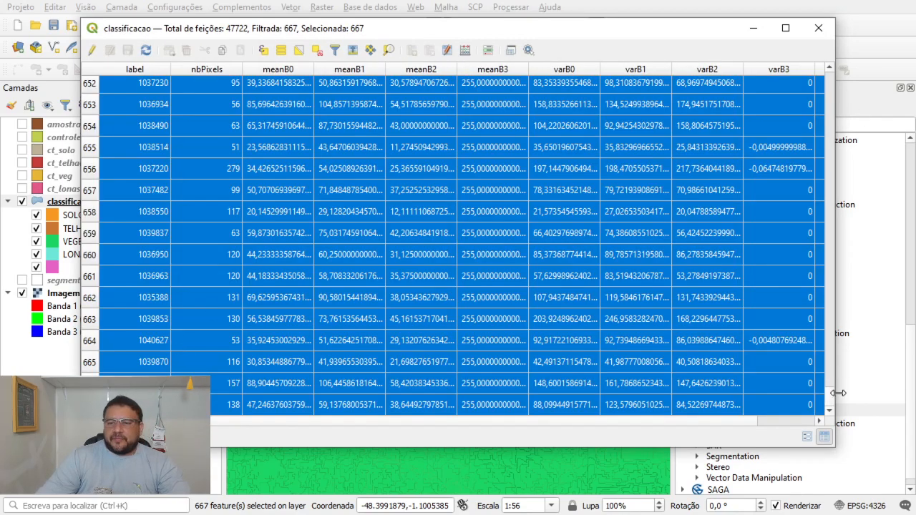
{"action": "left_click_drag", "start_coordinate": [828, 401], "coordinate": [810, 79]}
{"action": "left_click_drag", "start_coordinate": [725, 422], "coordinate": [806, 422]}
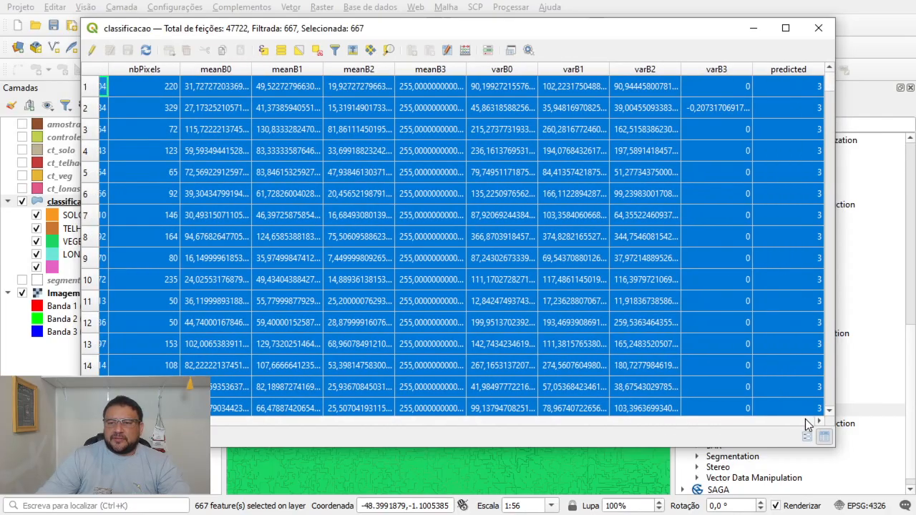
{"action": "mouse_move", "coordinate": [830, 91]}
{"action": "left_mouse_down"}
{"action": "mouse_move", "coordinate": [838, 241]}
{"action": "mouse_move", "coordinate": [832, 79]}
{"action": "left_mouse_up"}
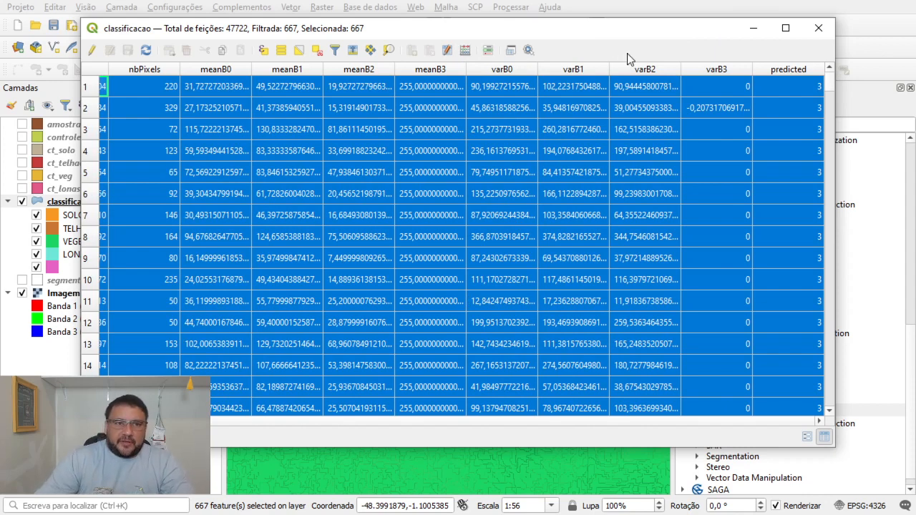
Enable editing on the classificacao layer and set the predicted field to 3 for the selected northeast segments only.
{"action": "left_click", "coordinate": [93, 50]}
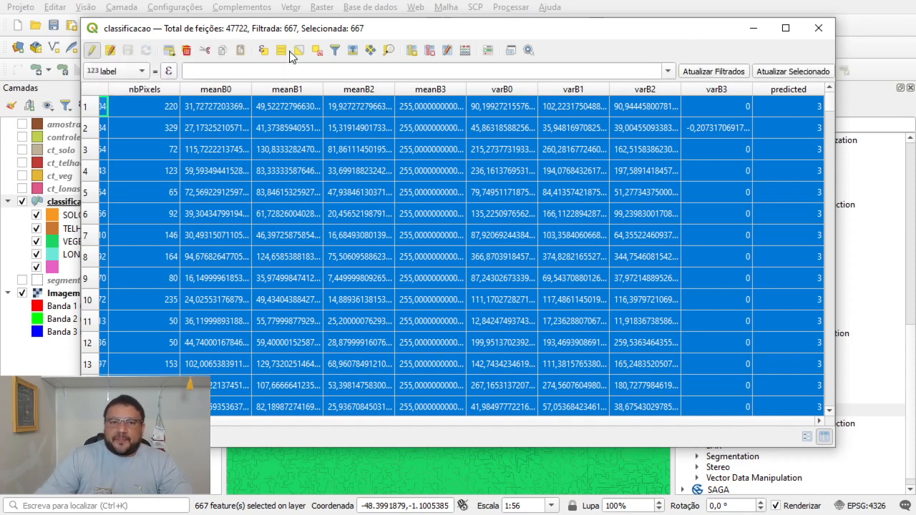
{"action": "left_click", "coordinate": [145, 74]}
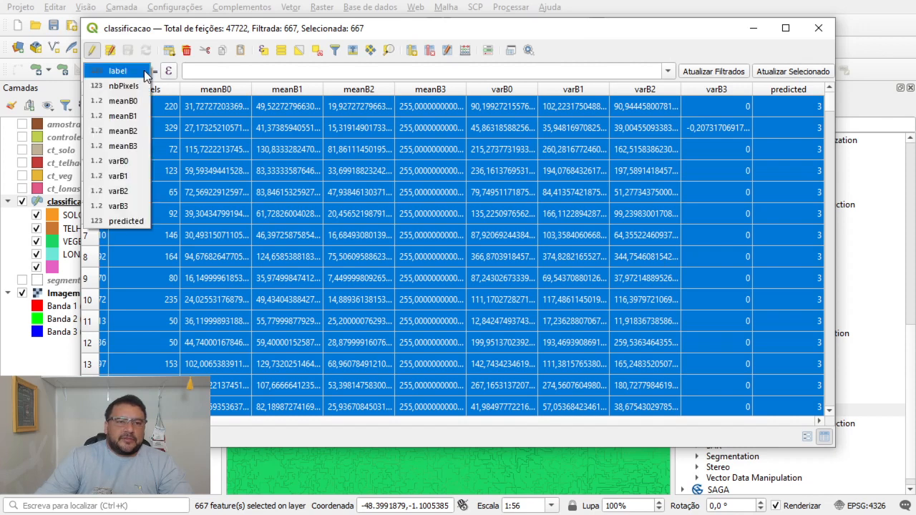
{"action": "left_click", "coordinate": [148, 222]}
{"action": "left_click", "coordinate": [210, 67]}
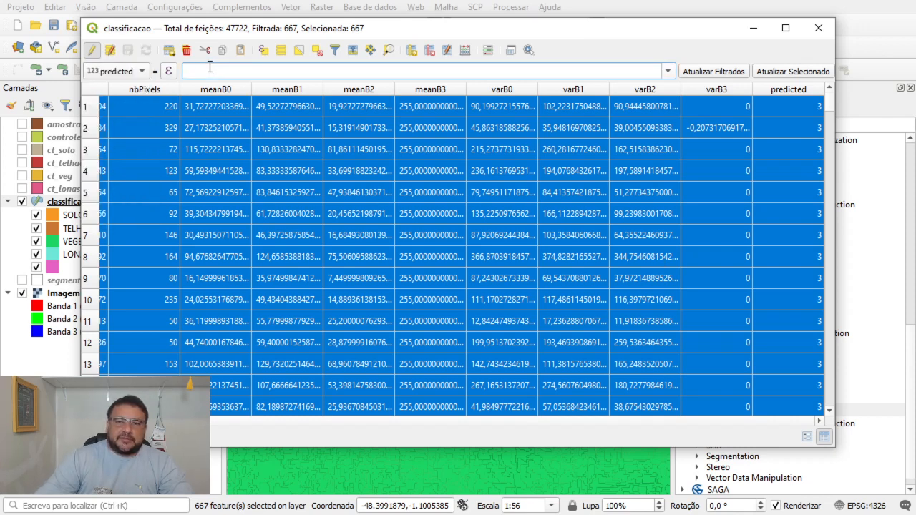
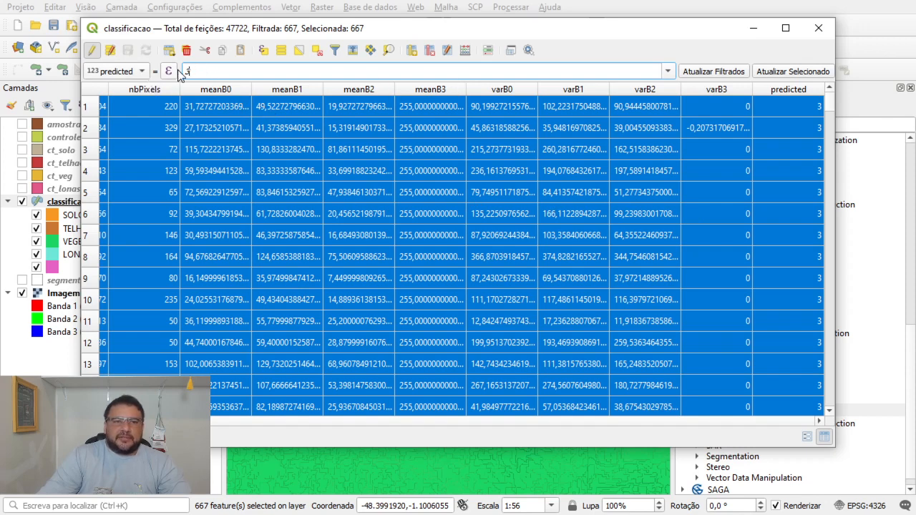
{"action": "left_click", "coordinate": [799, 74]}
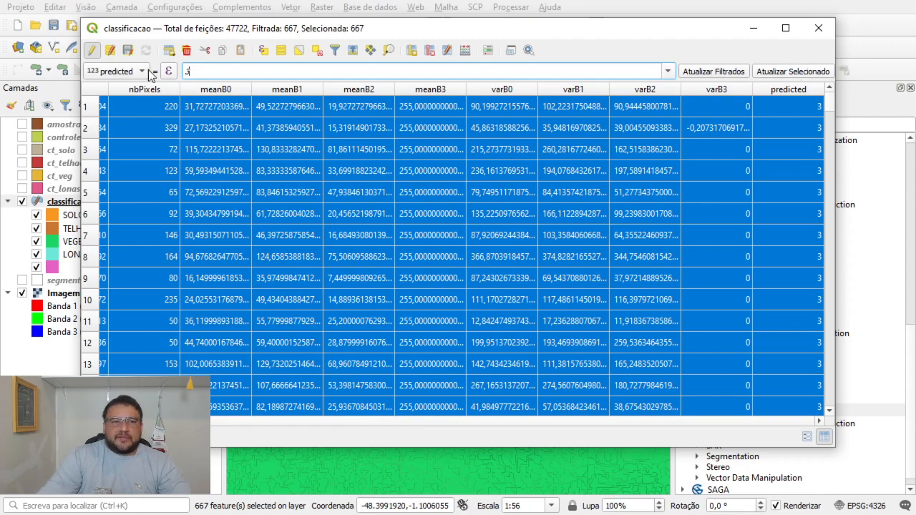
Stop editing classificacao with the changes saved, and clear the feature selection on the map.
{"action": "left_click", "coordinate": [91, 50]}
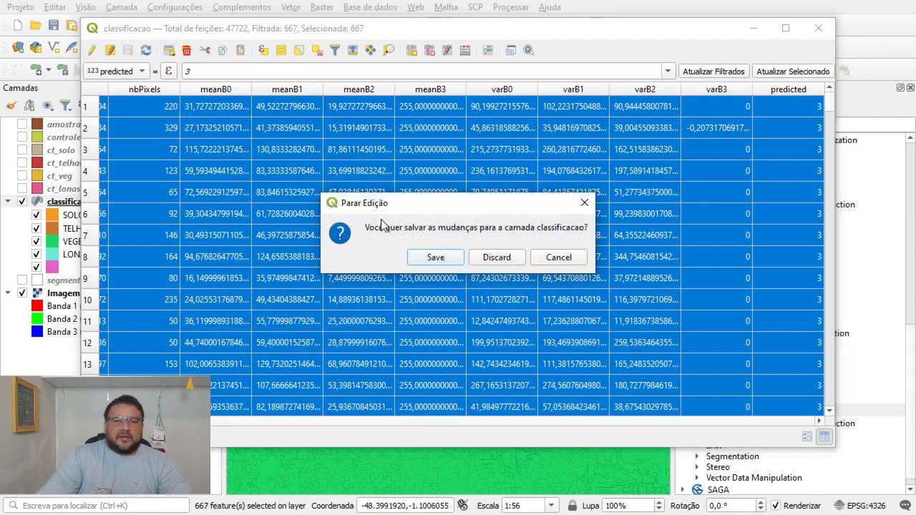
{"action": "left_click", "coordinate": [435, 259]}
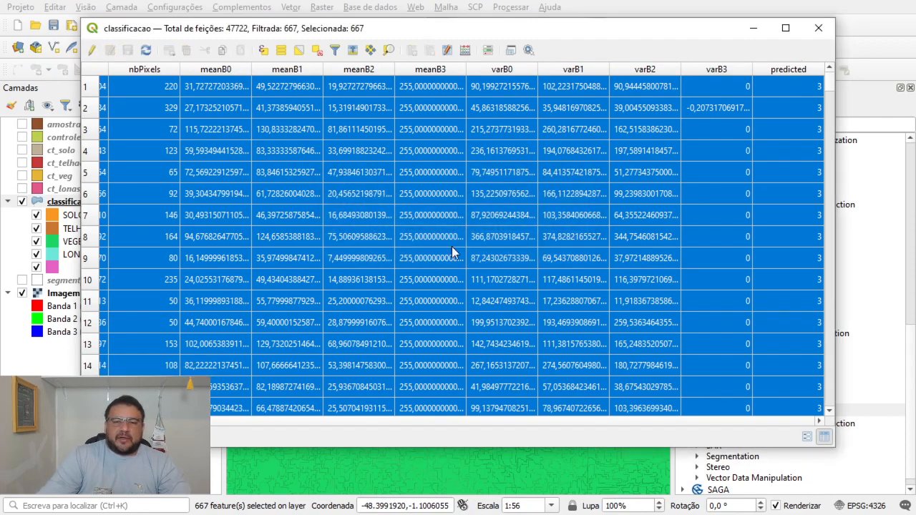
{"action": "left_click", "coordinate": [819, 28]}
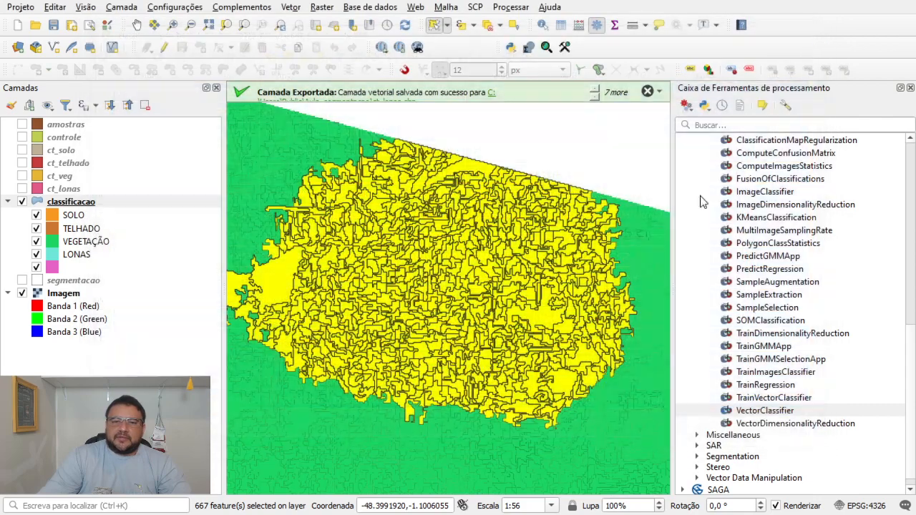
{"action": "left_click", "coordinate": [487, 27]}
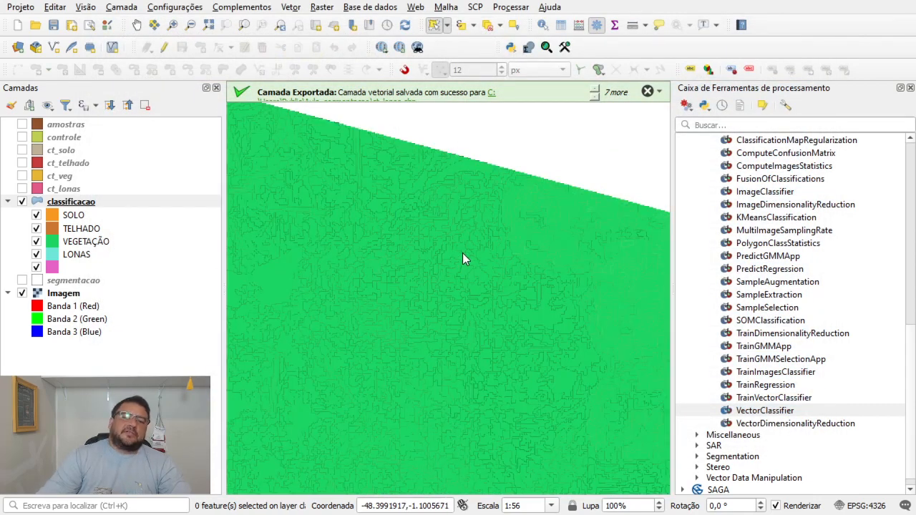
Select the classificacao segments covering the mixed SOLO, TELHADO and LONAS patch on the eastern edge with the freehand selection.
{"action": "scroll", "coordinate": [462, 253], "scroll_direction": "down", "scroll_amount": 2}
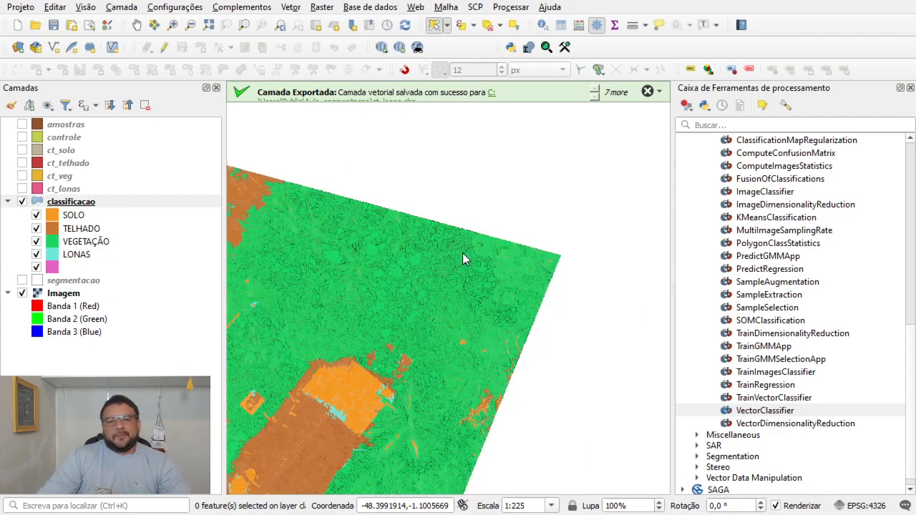
{"action": "scroll", "coordinate": [501, 236], "scroll_direction": "up", "scroll_amount": 2}
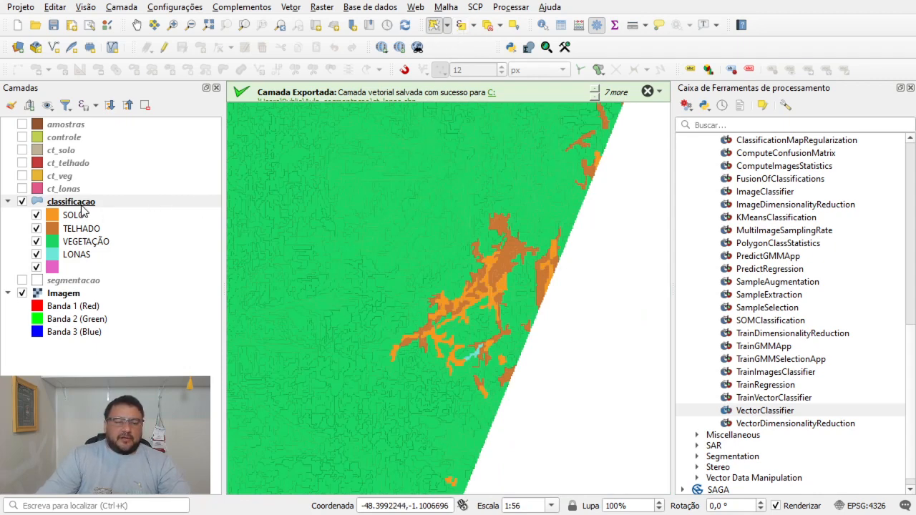
{"action": "left_click", "coordinate": [81, 204]}
{"action": "left_click", "coordinate": [581, 230]}
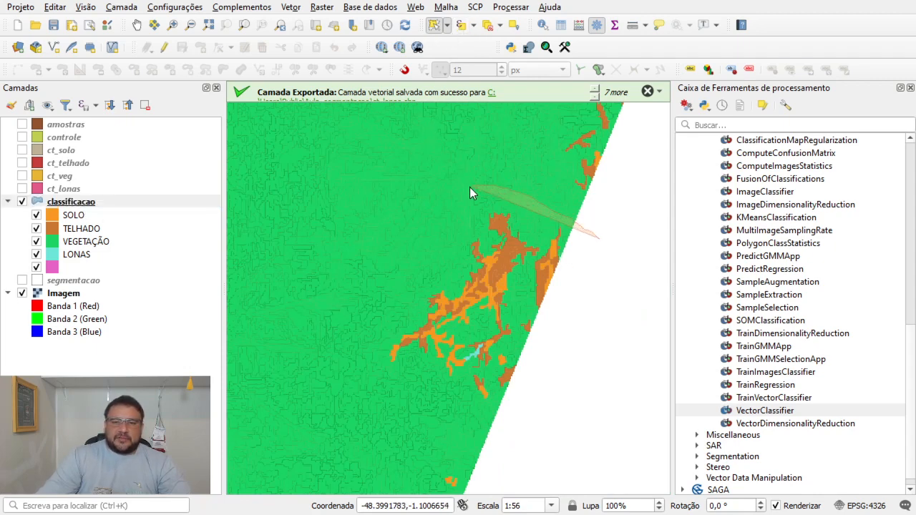
{"action": "left_click", "coordinate": [564, 415]}
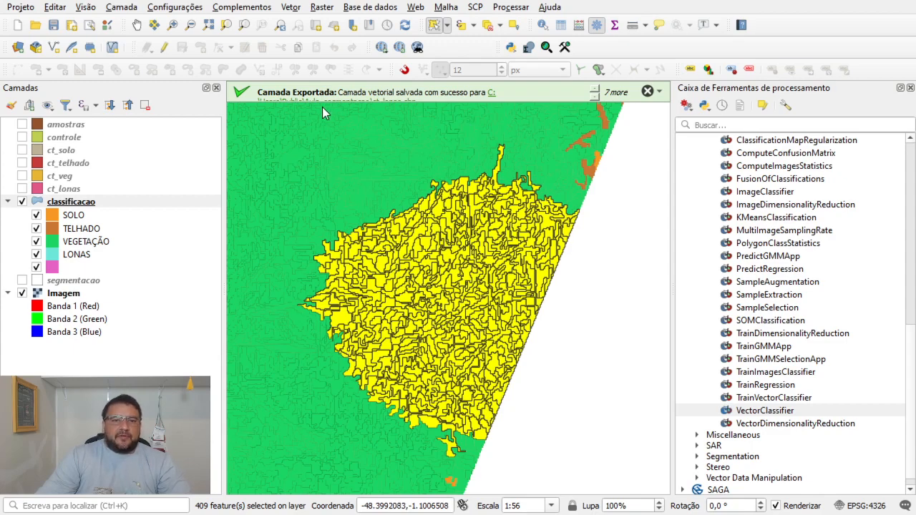
Edit the classificacao attribute table, setting predicted to 3 for only the selected eastern-edge segments.
{"action": "left_click", "coordinate": [530, 47]}
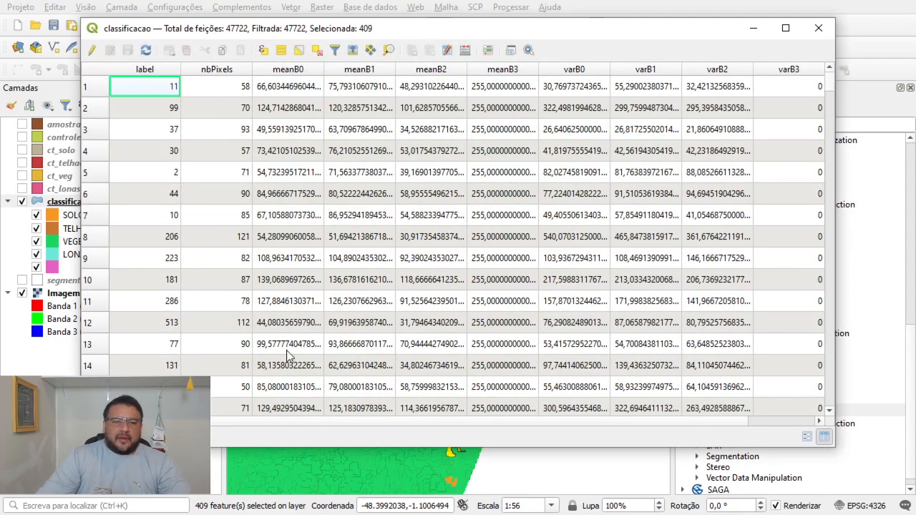
{"action": "left_click", "coordinate": [136, 437]}
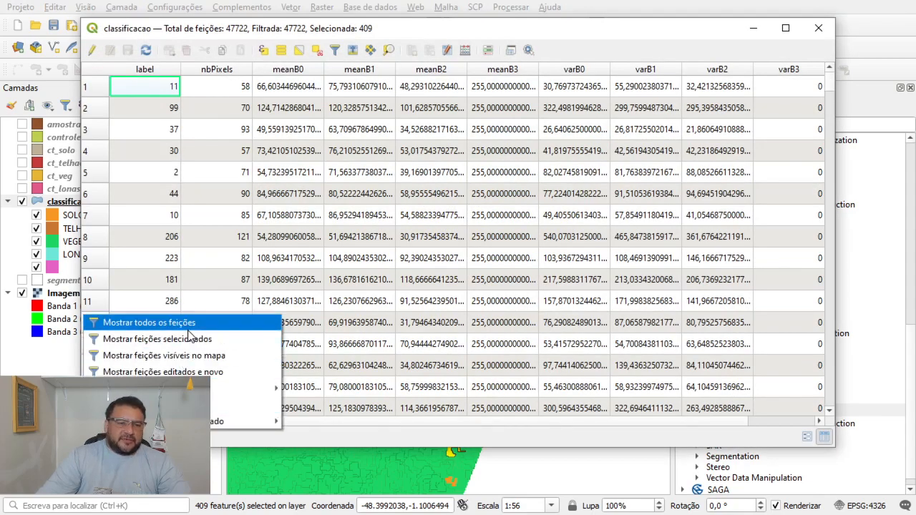
{"action": "left_click", "coordinate": [708, 43]}
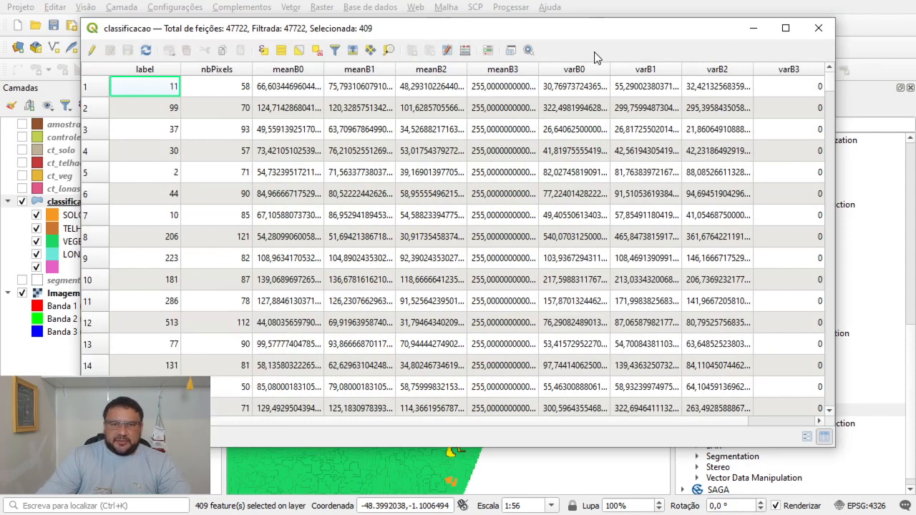
{"action": "left_click", "coordinate": [92, 50]}
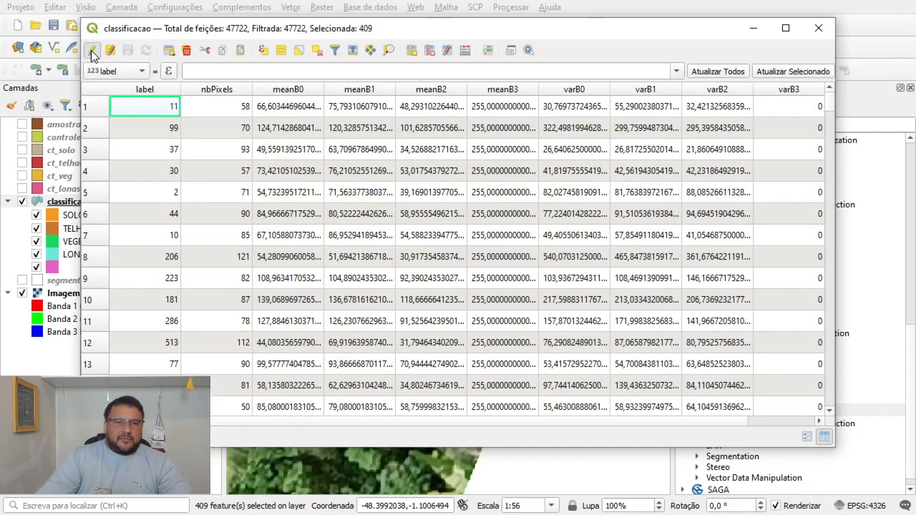
{"action": "left_click", "coordinate": [139, 72]}
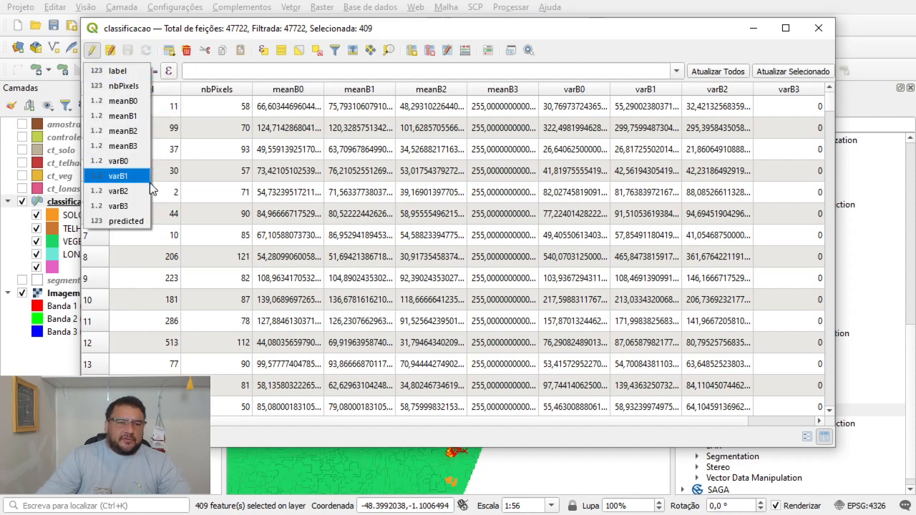
{"action": "left_click", "coordinate": [135, 224]}
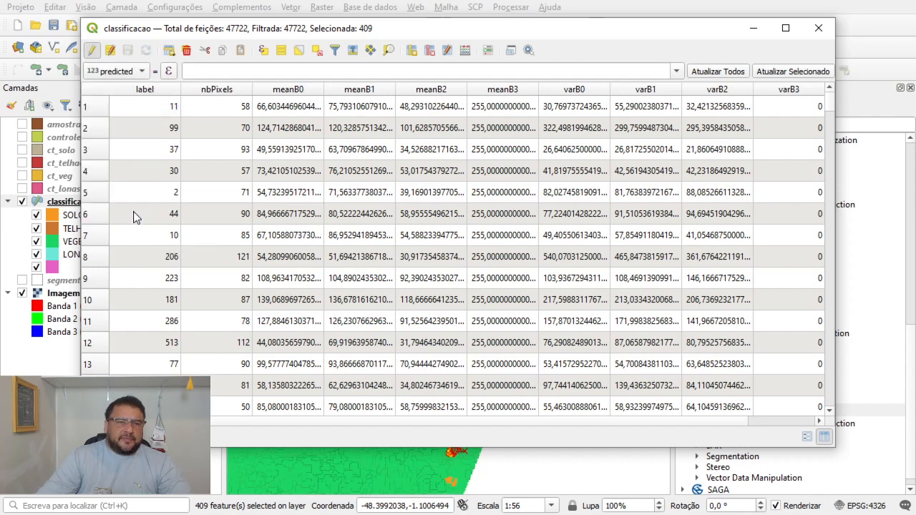
{"action": "left_click", "coordinate": [217, 70]}
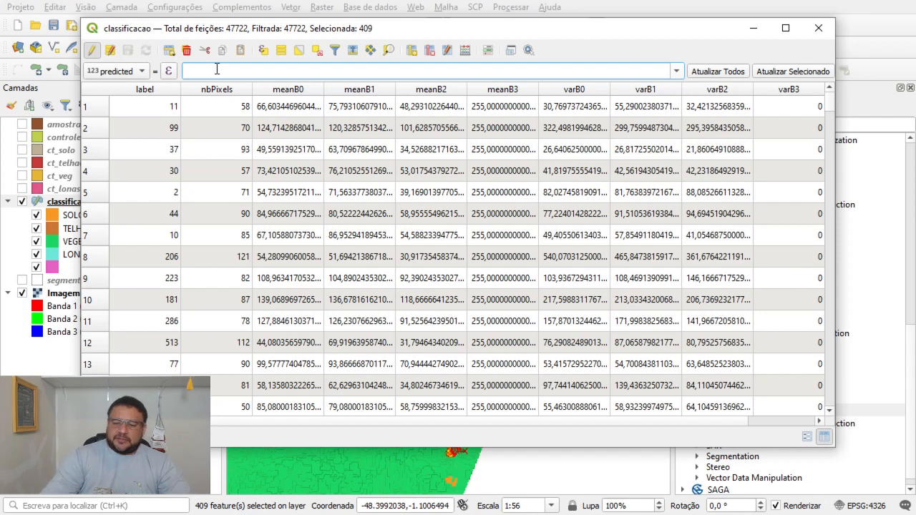
{"action": "type", "text": "3"}
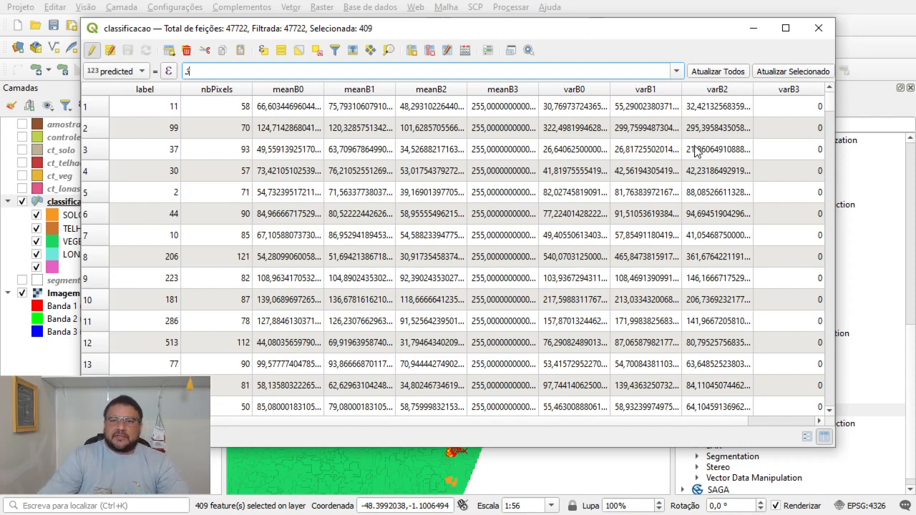
{"action": "left_click", "coordinate": [818, 72]}
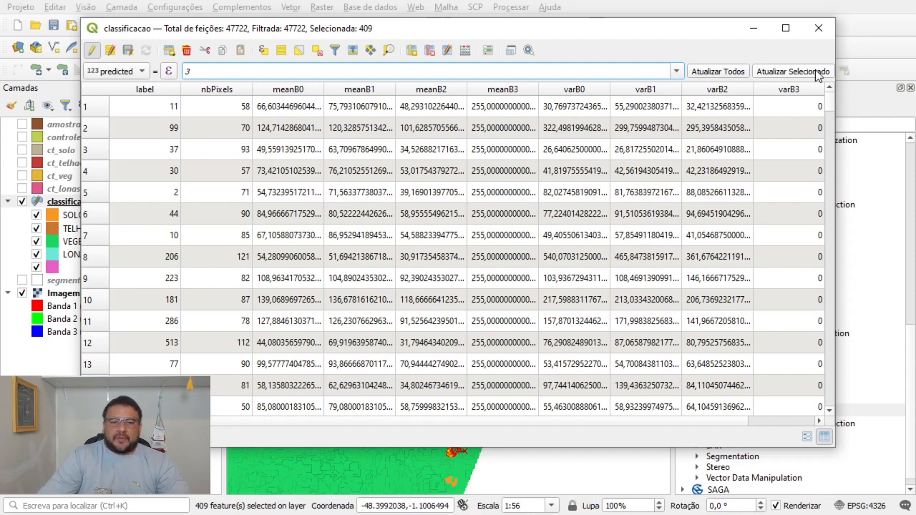
Save the eastern-edge reclassification while ending the edit session, and deselect all segments.
{"action": "left_click", "coordinate": [92, 52]}
{"action": "left_click", "coordinate": [434, 257]}
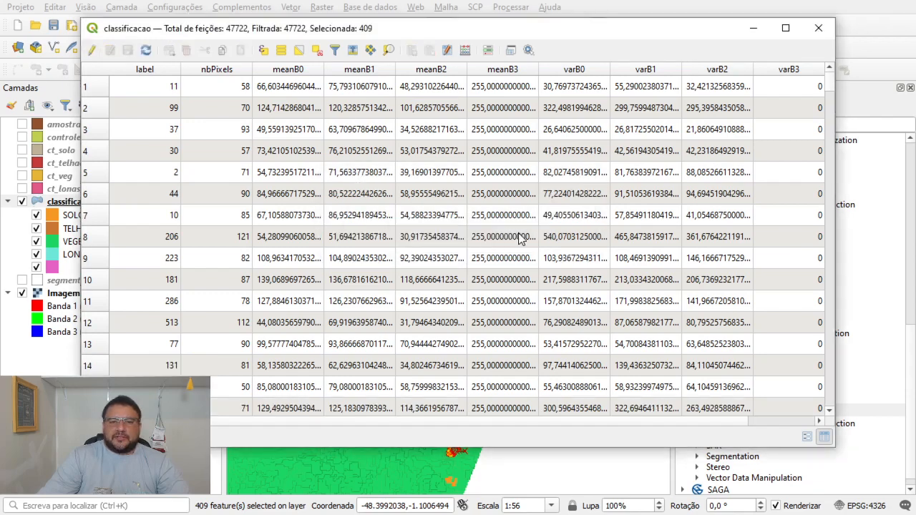
{"action": "left_click", "coordinate": [819, 28]}
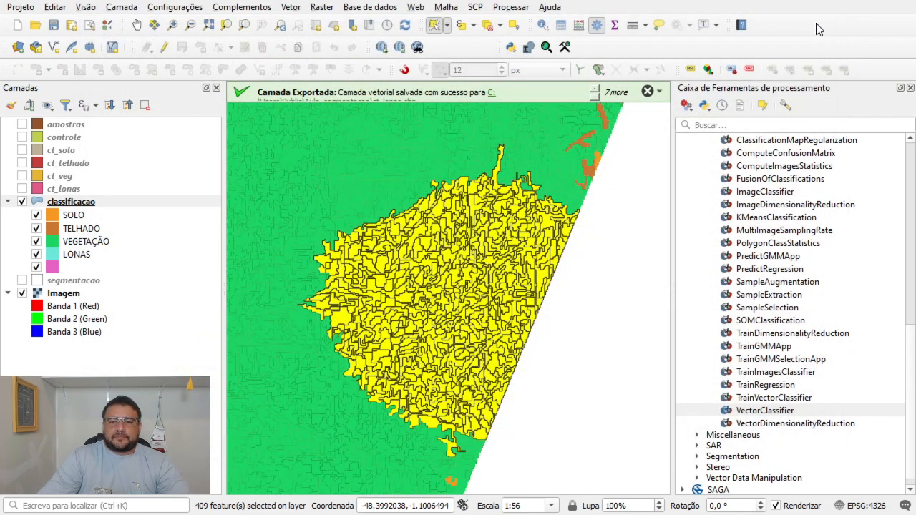
{"action": "left_click", "coordinate": [487, 25]}
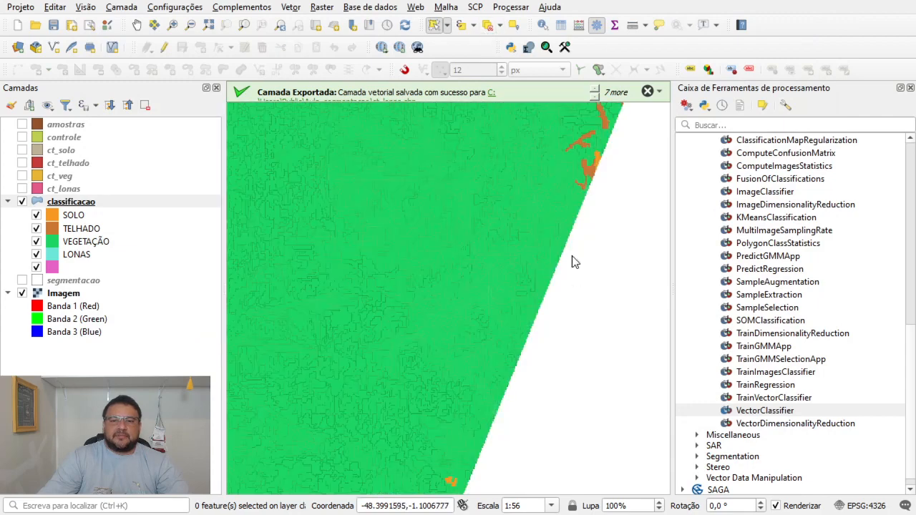
Examine the corrected classification around the buildings, roofs and LONAS areas and across the whole map for remaining misclassified segments.
{"action": "scroll", "coordinate": [488, 243], "scroll_direction": "down", "scroll_amount": 2}
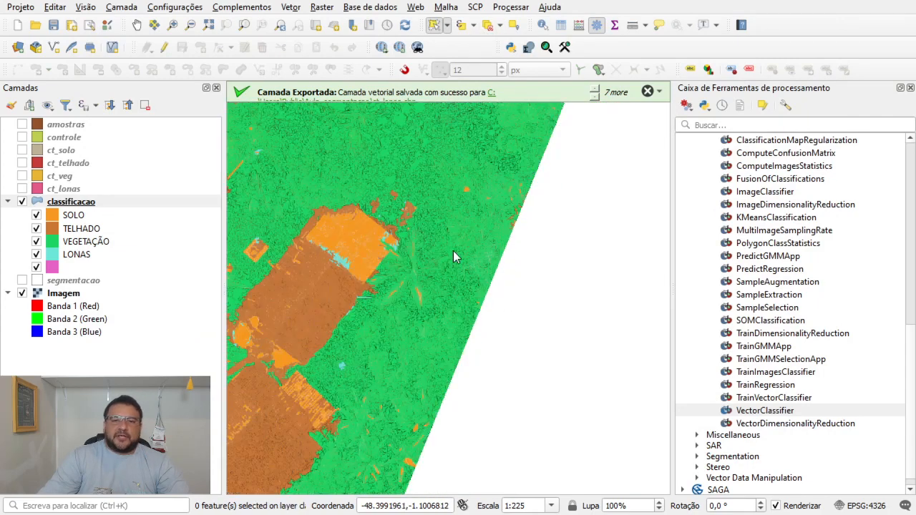
{"action": "scroll", "coordinate": [364, 223], "scroll_direction": "up", "scroll_amount": 2}
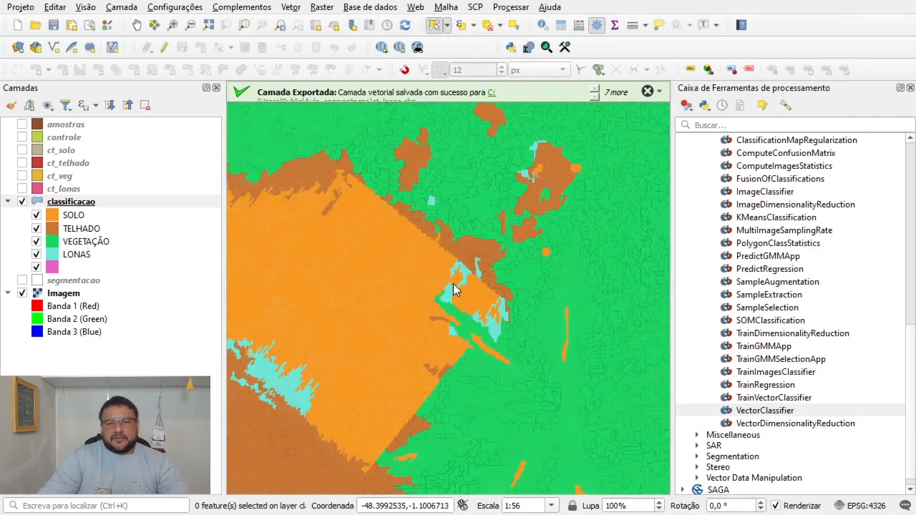
{"action": "scroll", "coordinate": [451, 297], "scroll_direction": "up", "scroll_amount": 3}
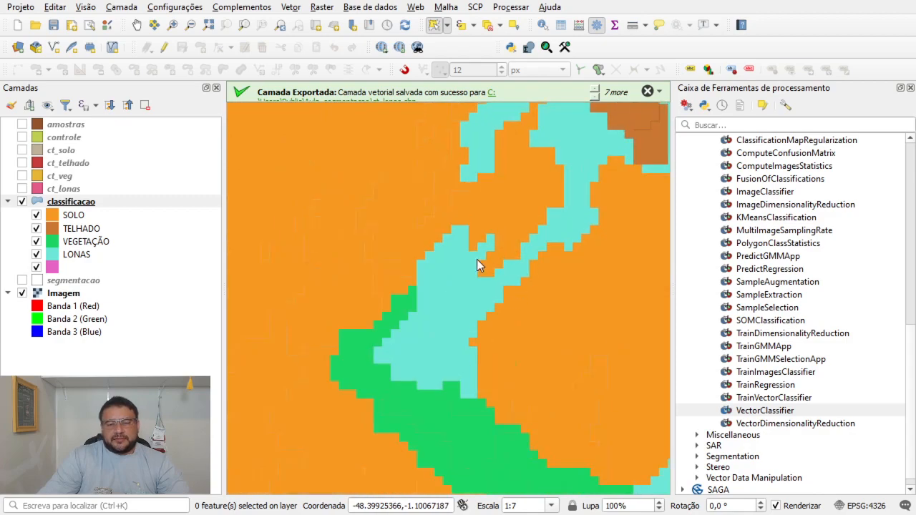
{"action": "scroll", "coordinate": [477, 260], "scroll_direction": "down", "scroll_amount": 5}
{"action": "scroll", "coordinate": [395, 257], "scroll_direction": "down", "scroll_amount": 2}
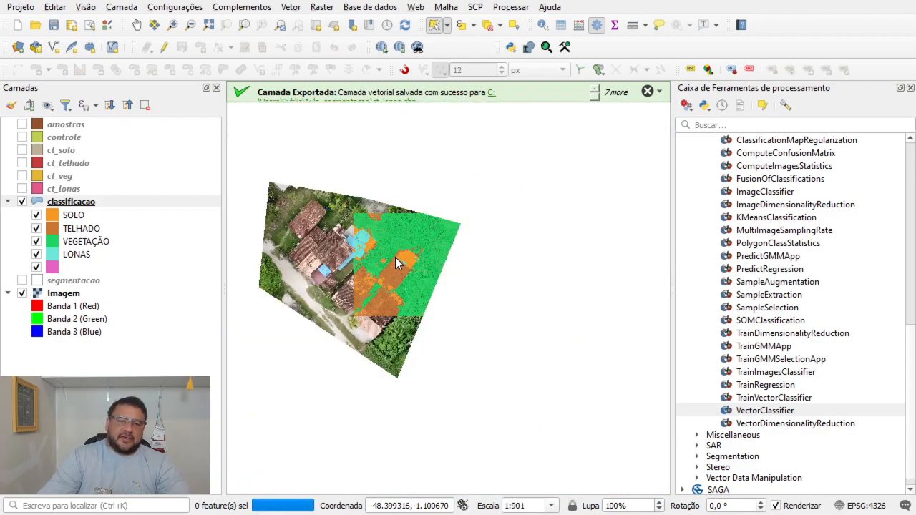
{"action": "scroll", "coordinate": [439, 266], "scroll_direction": "up", "scroll_amount": 2}
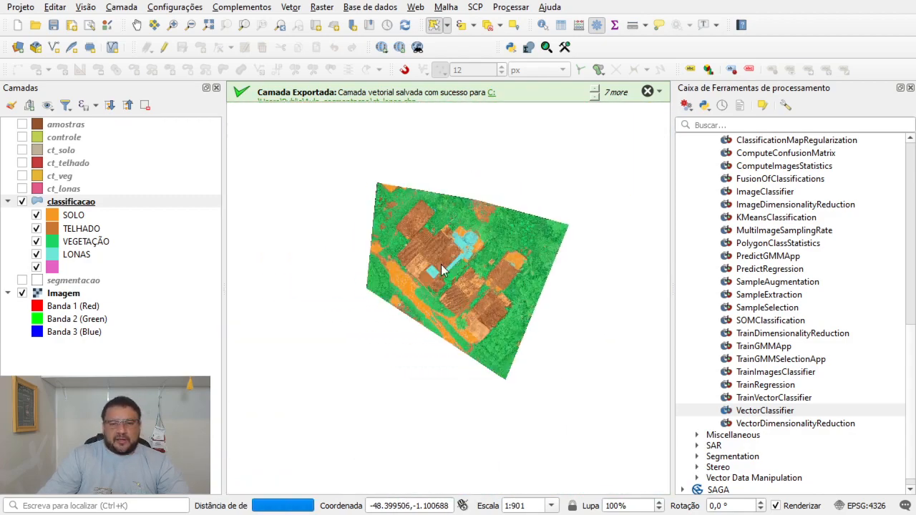
{"action": "scroll", "coordinate": [553, 347], "scroll_direction": "up", "scroll_amount": 1}
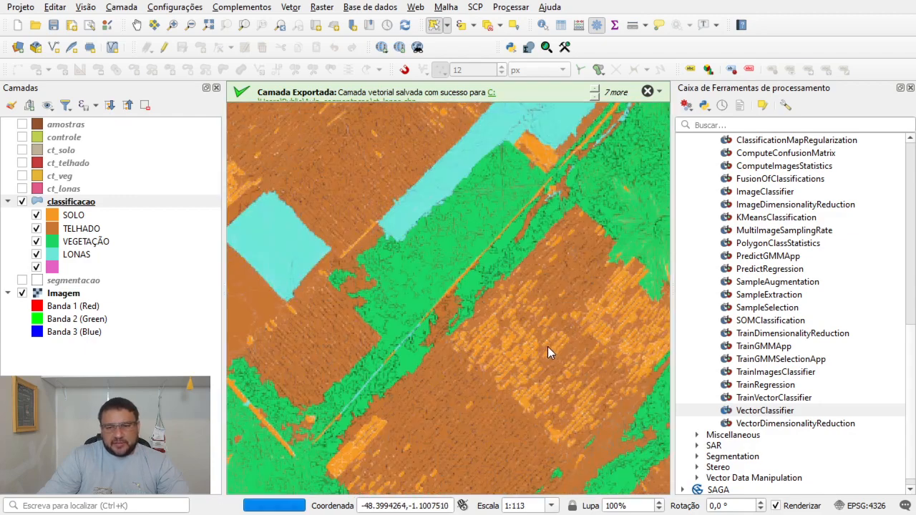
{"action": "scroll", "coordinate": [517, 365], "scroll_direction": "down", "scroll_amount": 1}
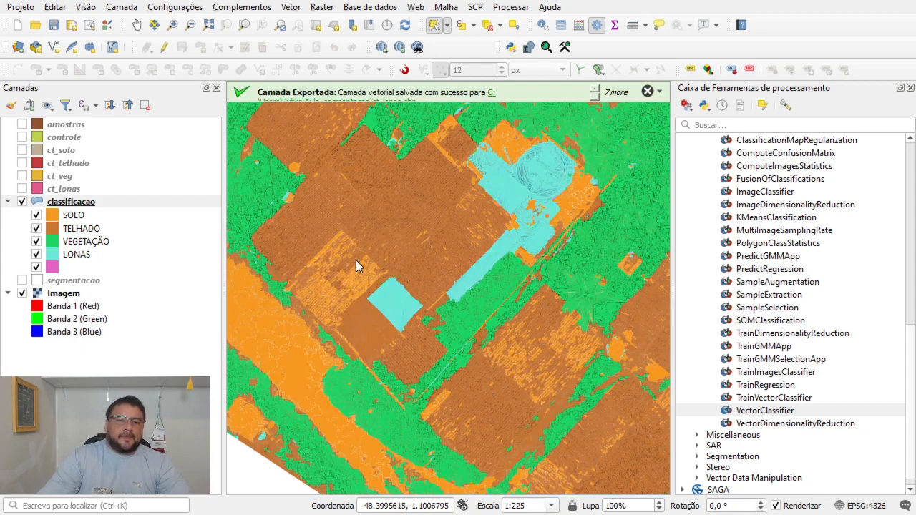
{"action": "scroll", "coordinate": [355, 260], "scroll_direction": "down", "scroll_amount": 1}
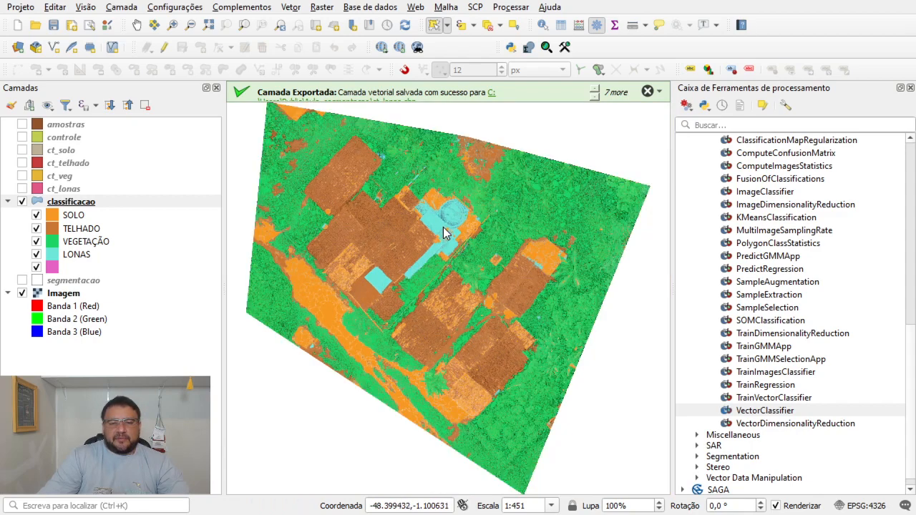
{"action": "scroll", "coordinate": [444, 233], "scroll_direction": "up", "scroll_amount": 2}
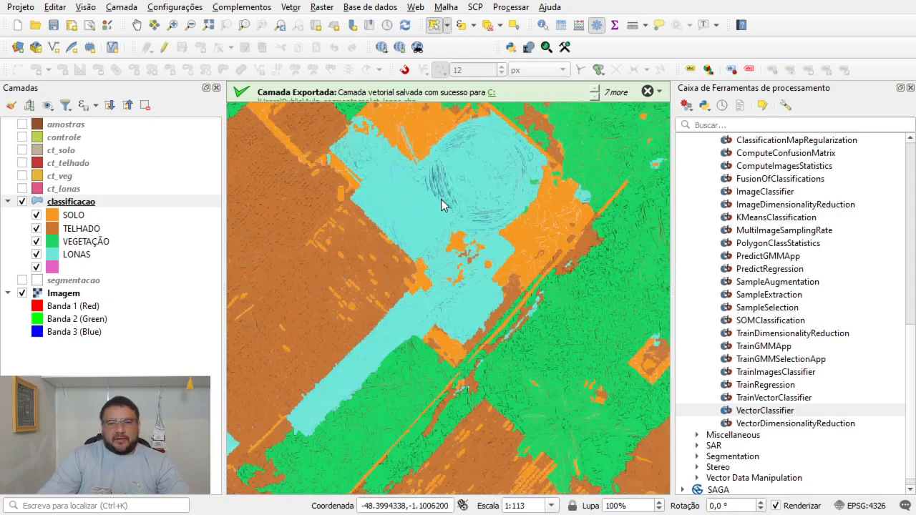
{"action": "scroll", "coordinate": [439, 254], "scroll_direction": "down", "scroll_amount": 2}
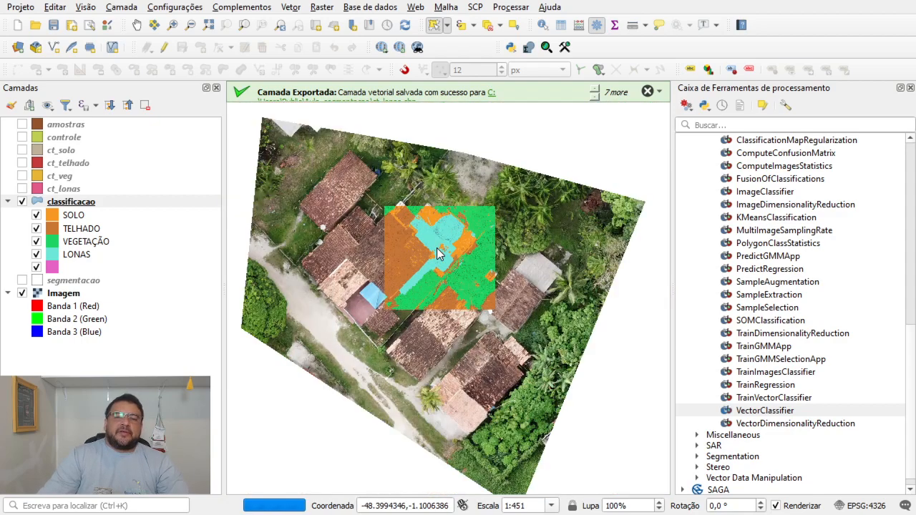